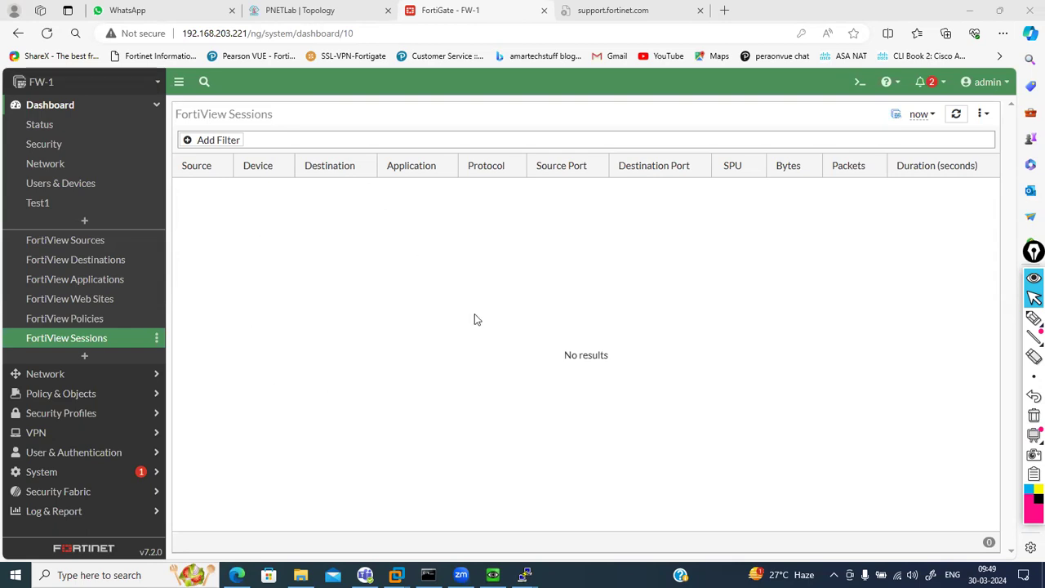
Try the session list's filter and time-period options, then collapse and re-expand Dashboard
left_click(218, 141)
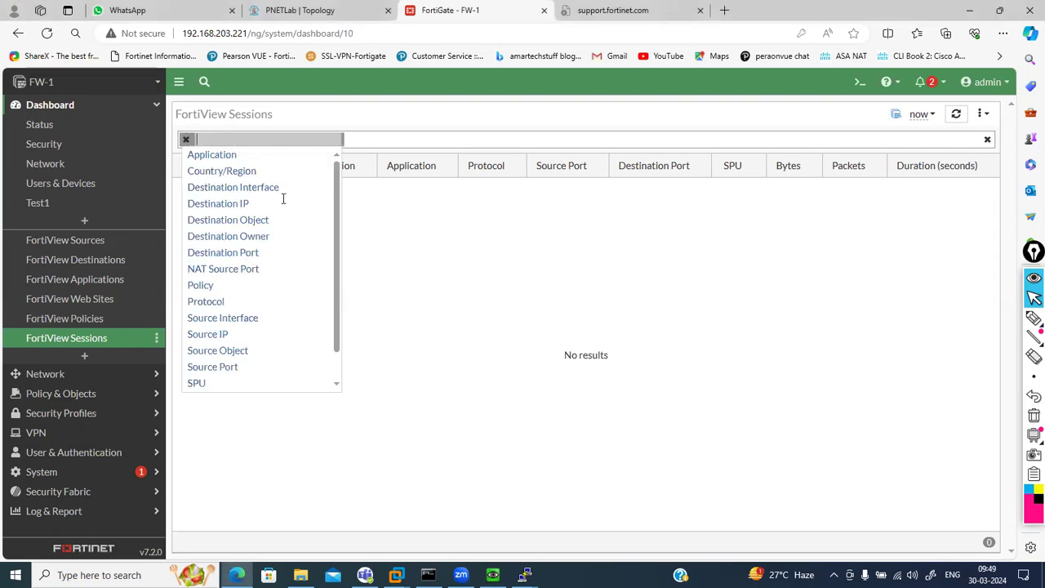
scroll(242, 323, "down", 2)
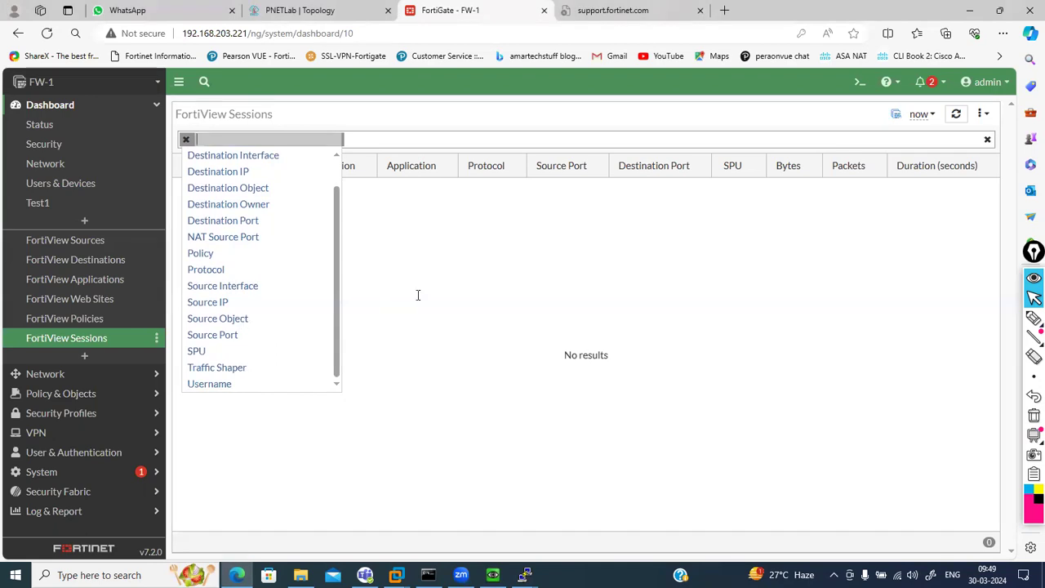
left_click(187, 142)
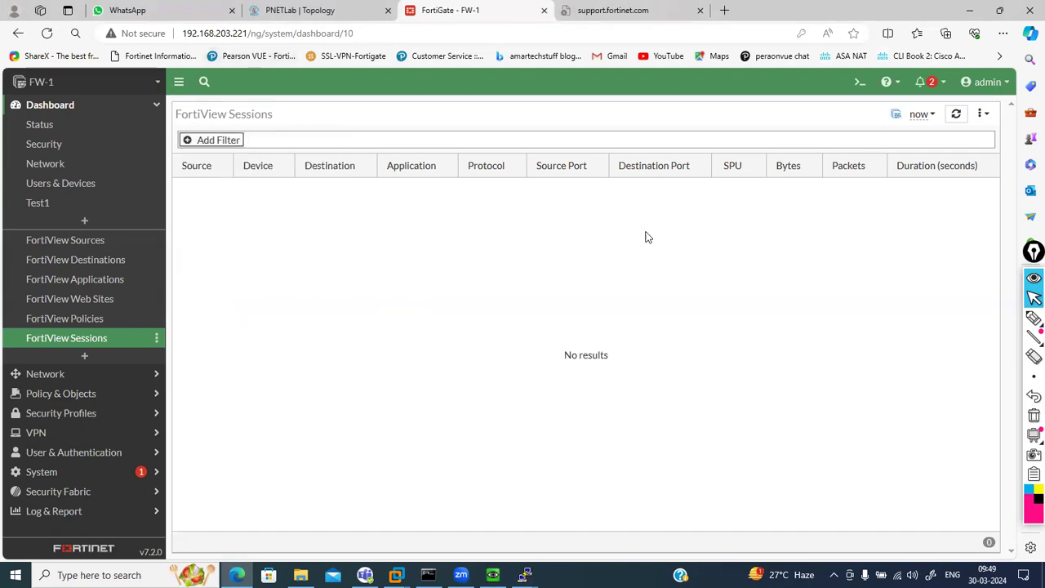
left_click(926, 116)
left_click(930, 119)
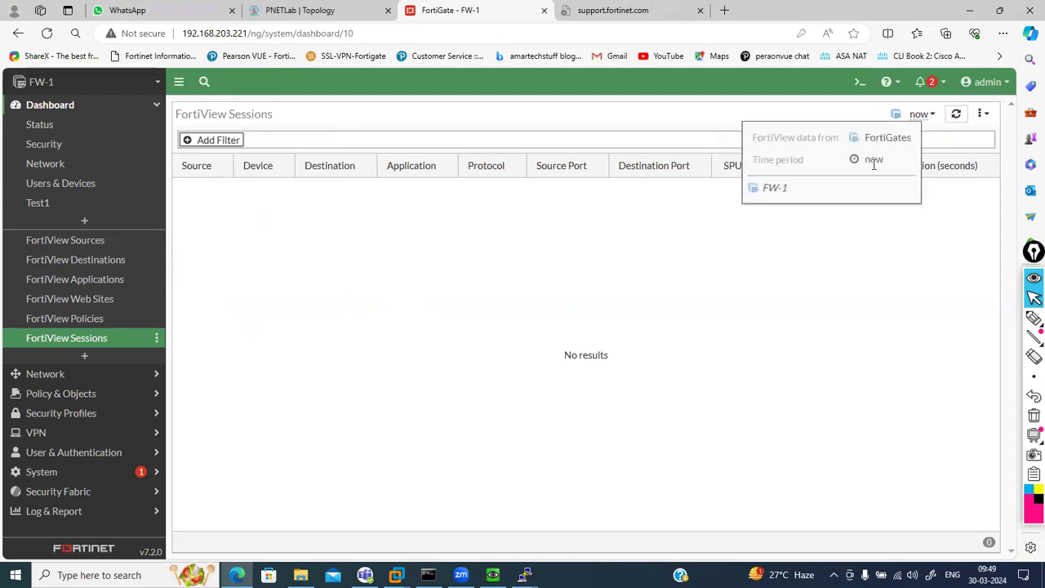
left_click(156, 107)
left_click(156, 106)
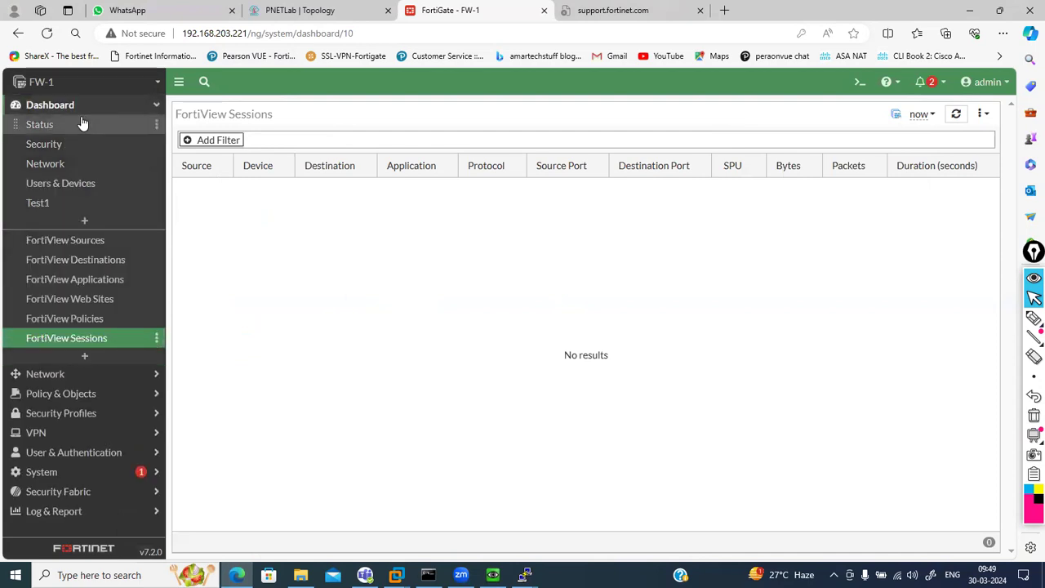
Open FW-1's Process Monitor via the admin menu's System submenu
left_click(1007, 83)
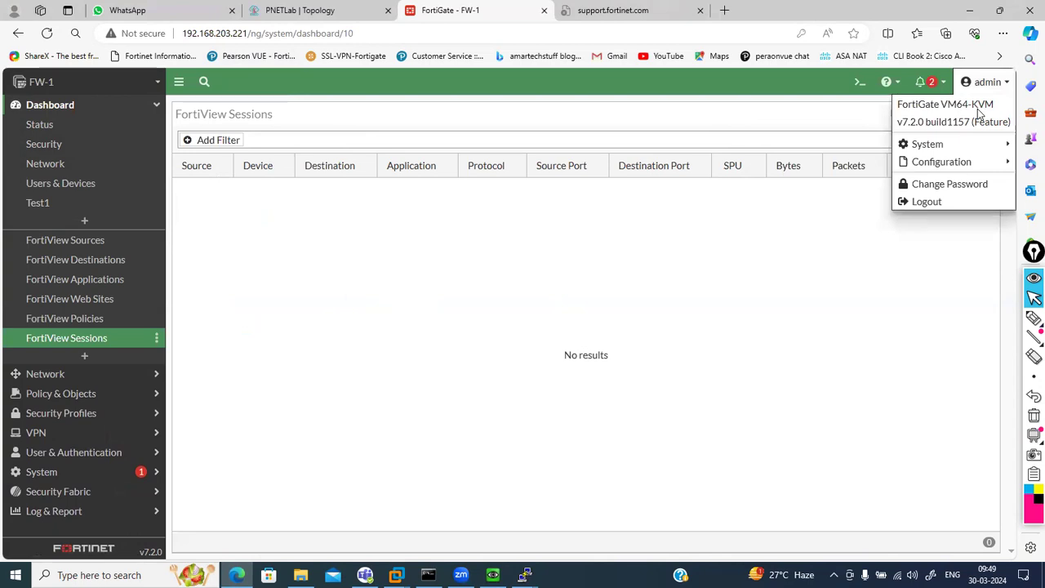
mouse_move(928, 142)
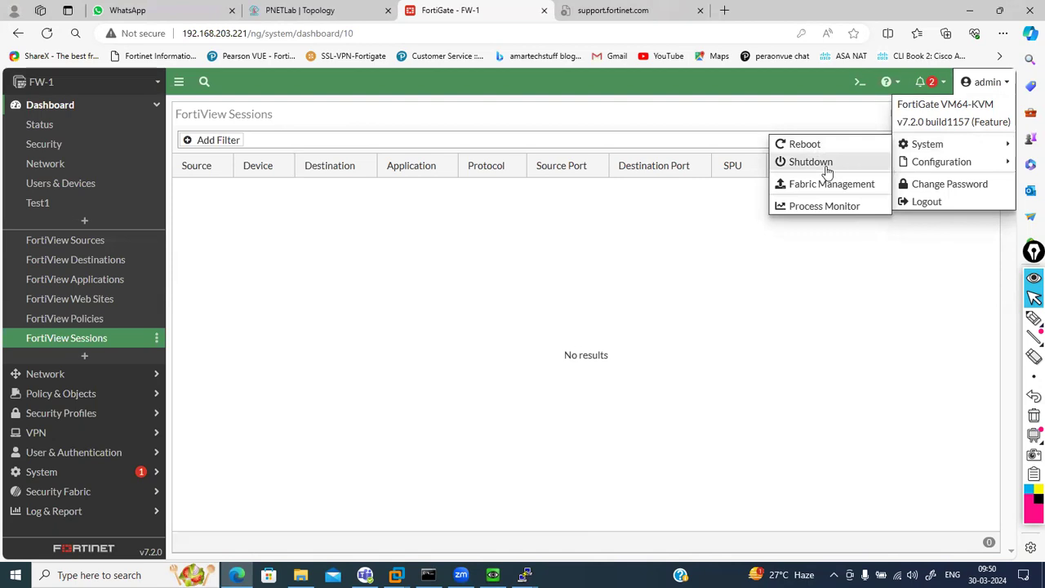
left_click(860, 209)
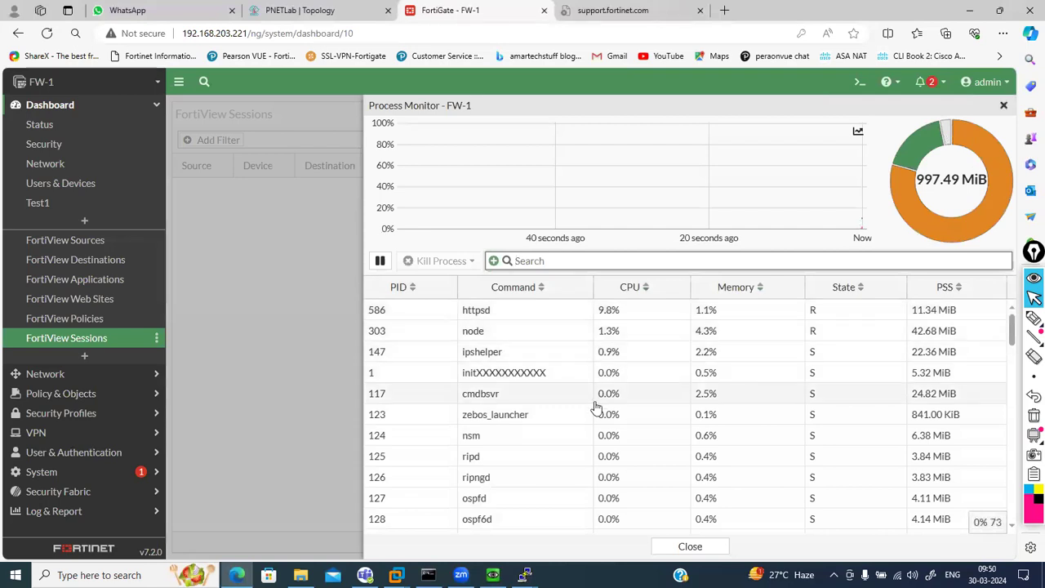
Scroll through the Process Monitor table to review each process's CPU and memory usage
scroll(595, 406, "down", 2)
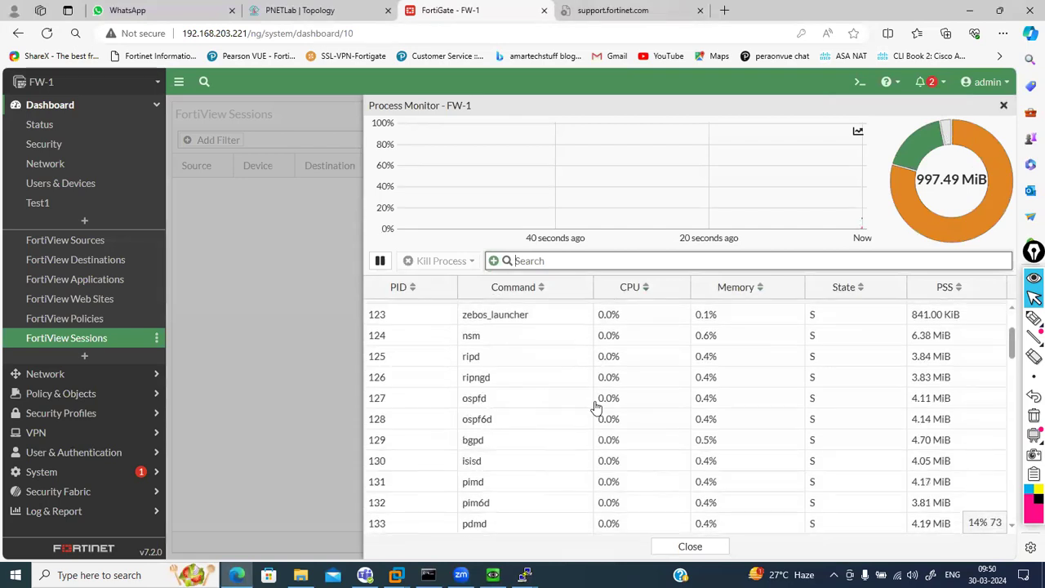
scroll(477, 404, "up", 1)
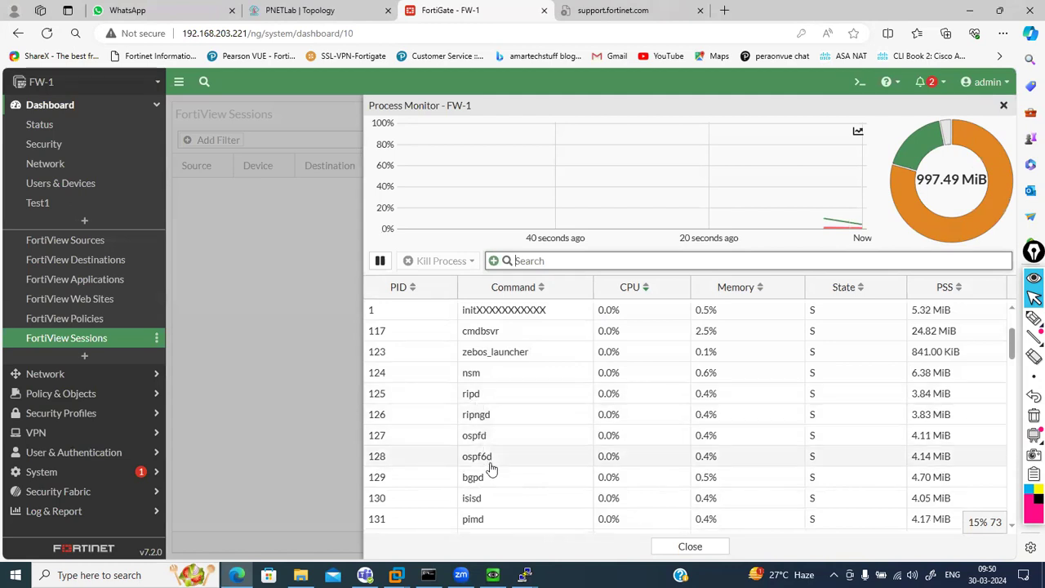
scroll(491, 506, "down", 10)
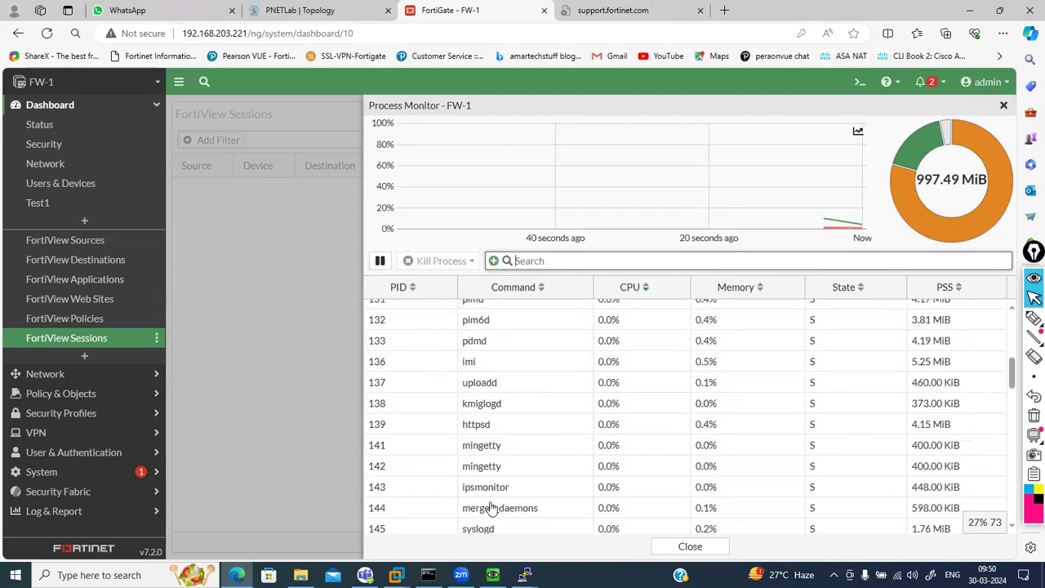
scroll(491, 507, "down", 2)
scroll(491, 508, "down", 5)
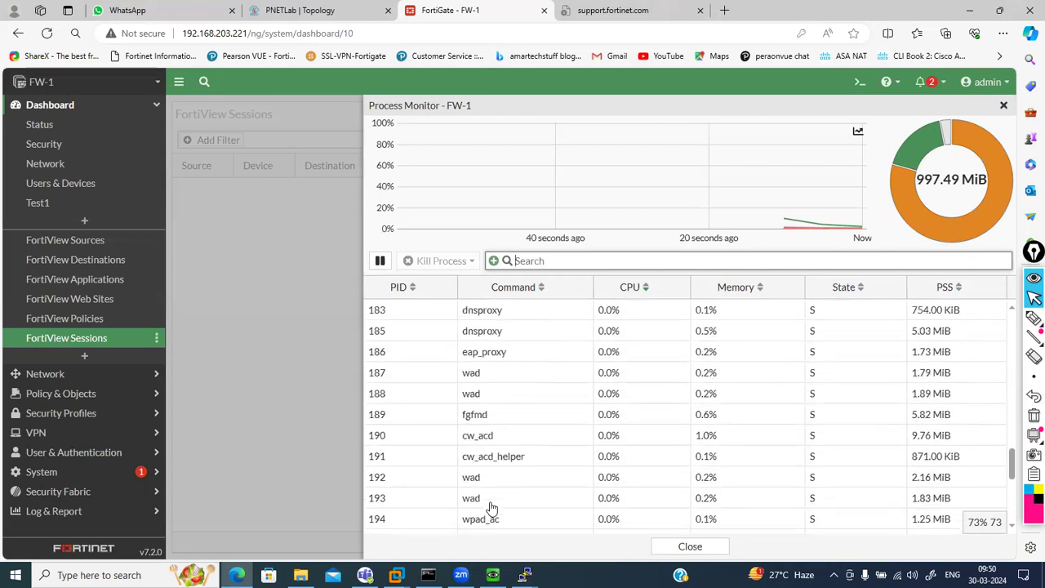
scroll(491, 506, "up", 15)
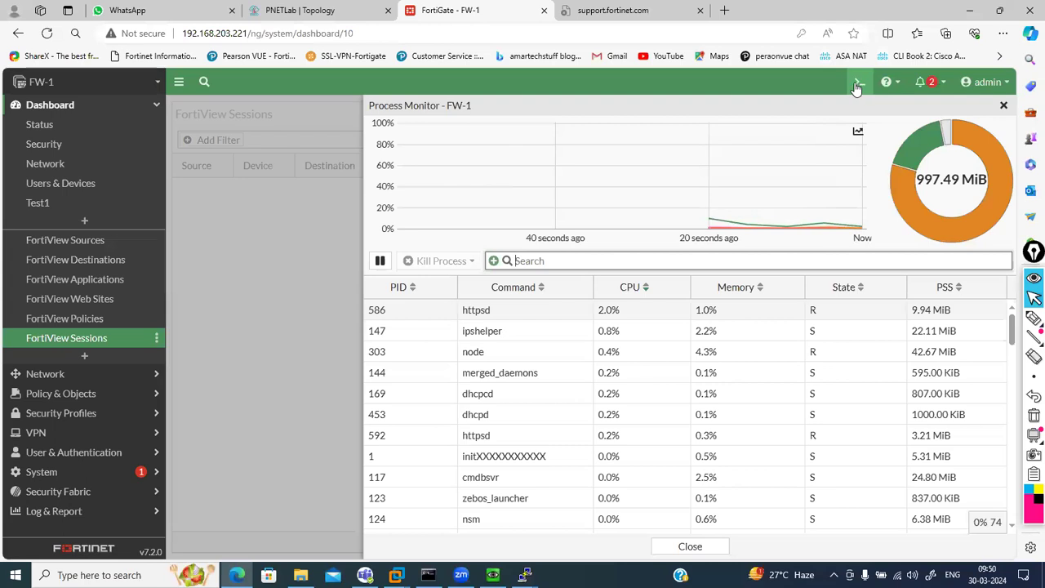
Download an unencrypted Local PC backup, FW-1_7-2_1157_202403292120.conf, and open it
left_click(985, 81)
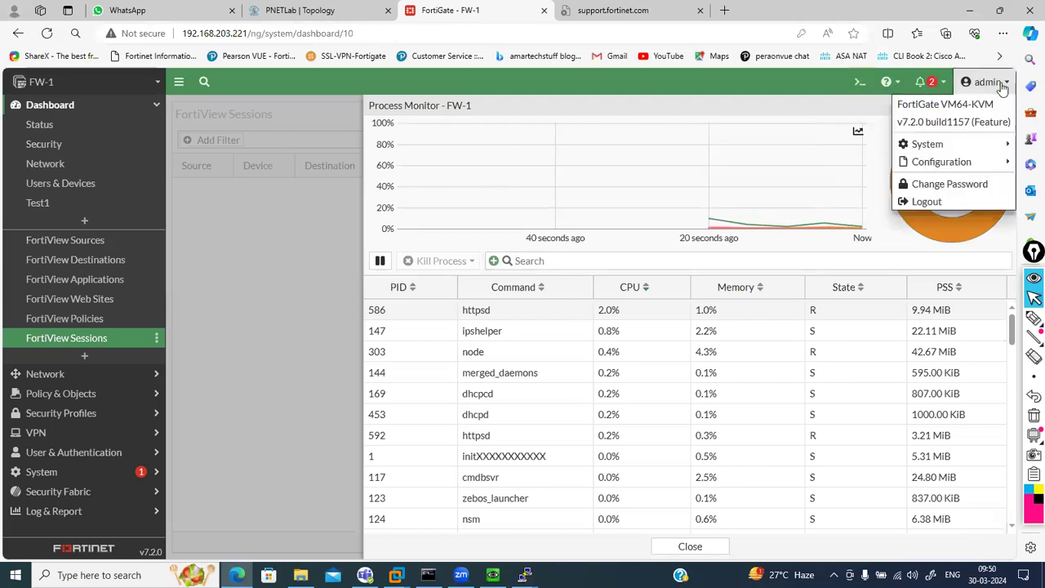
mouse_move(947, 165)
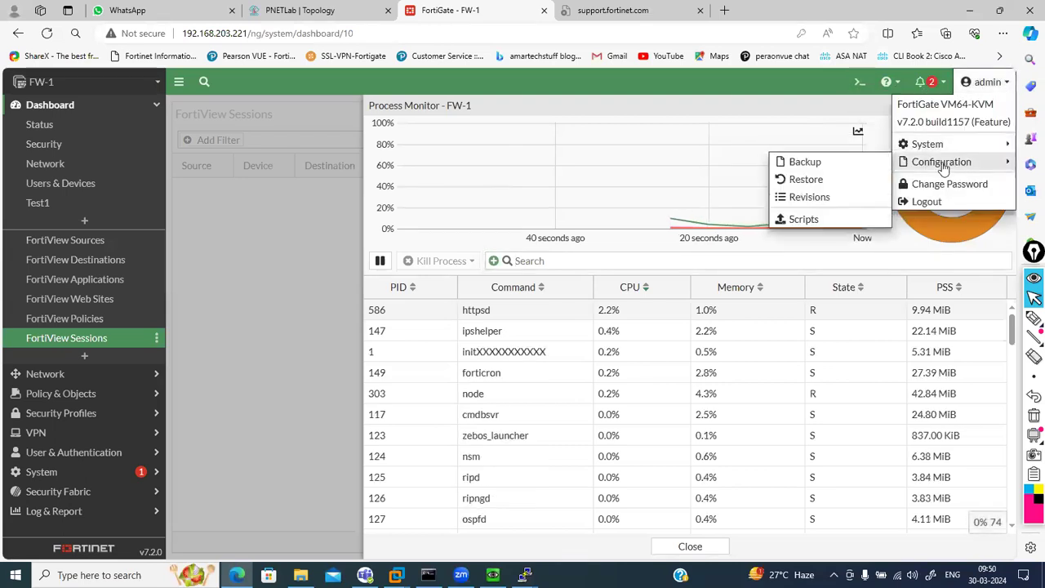
left_click(840, 163)
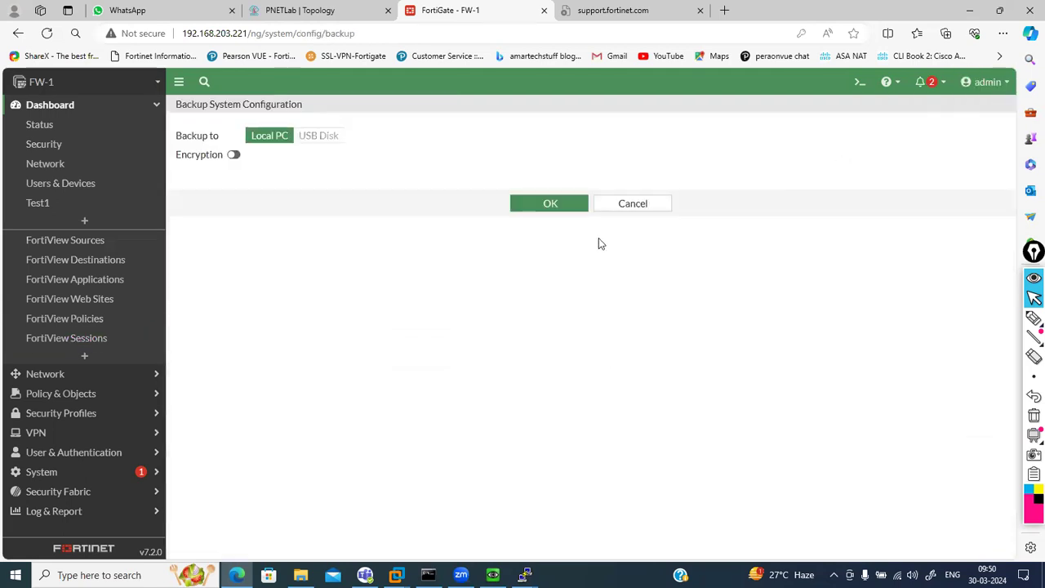
left_click(545, 209)
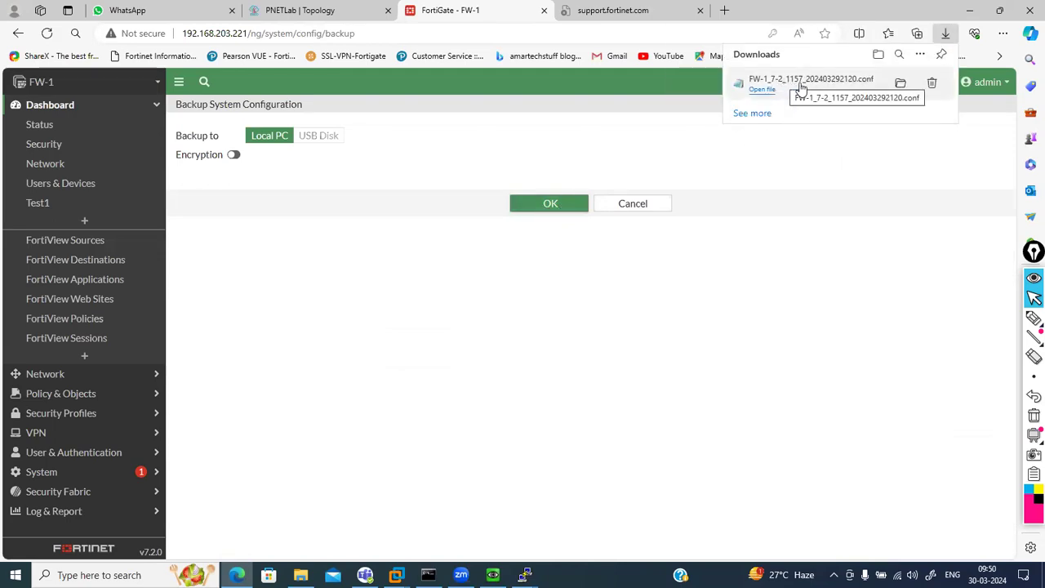
left_click(808, 85)
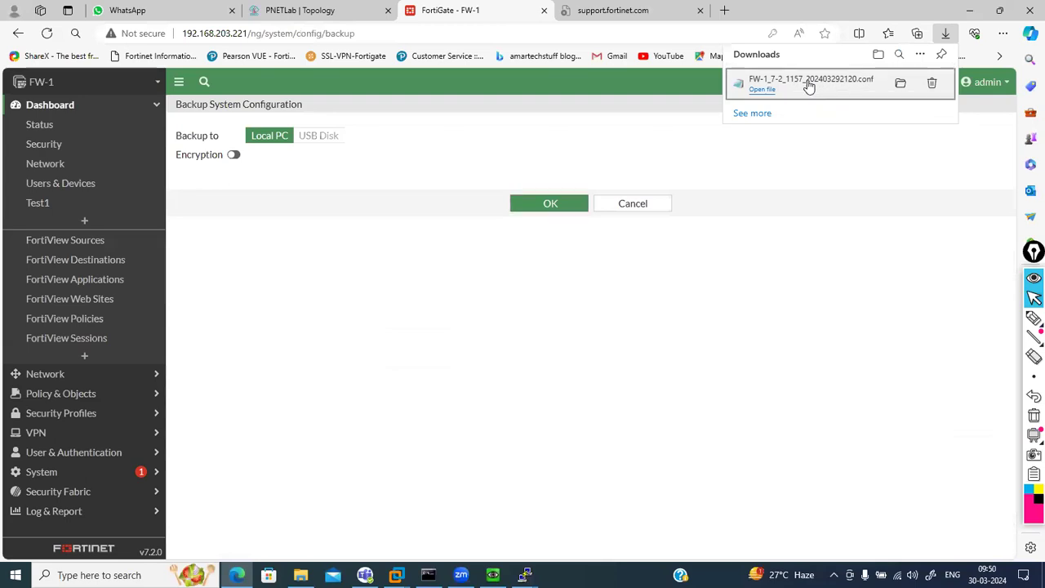
Maximize Notepad and scroll through the backed-up configuration file
left_click(745, 122)
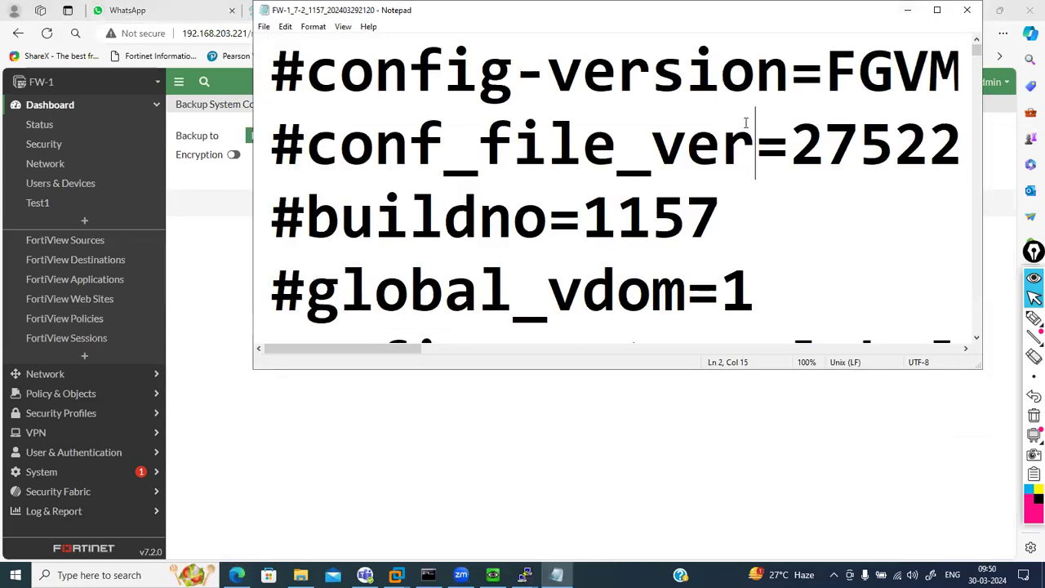
scroll(745, 122, "down", 4, "ctrl")
scroll(746, 123, "down", 5, "ctrl")
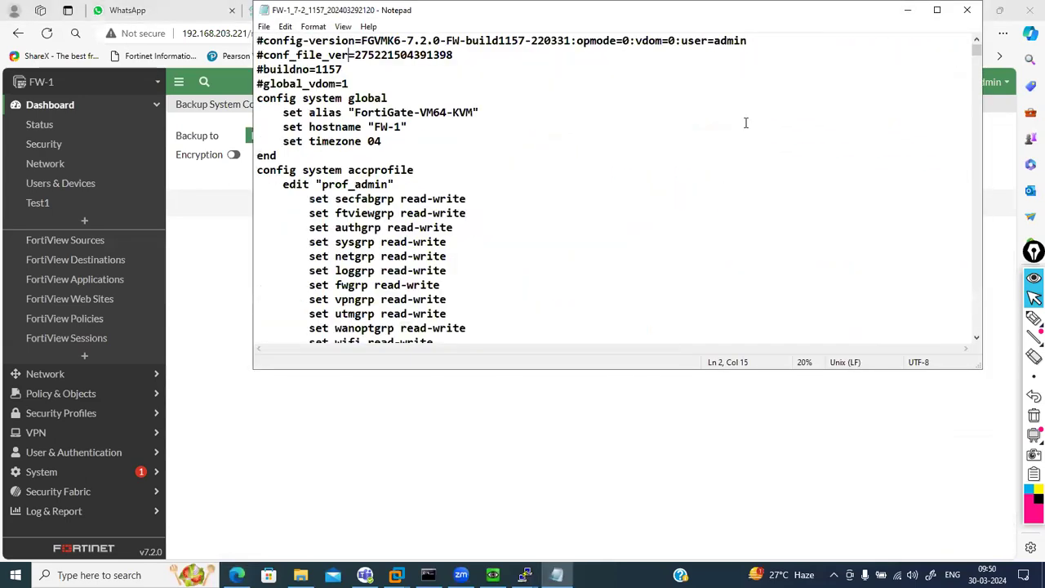
scroll(745, 122, "up", 2, "ctrl")
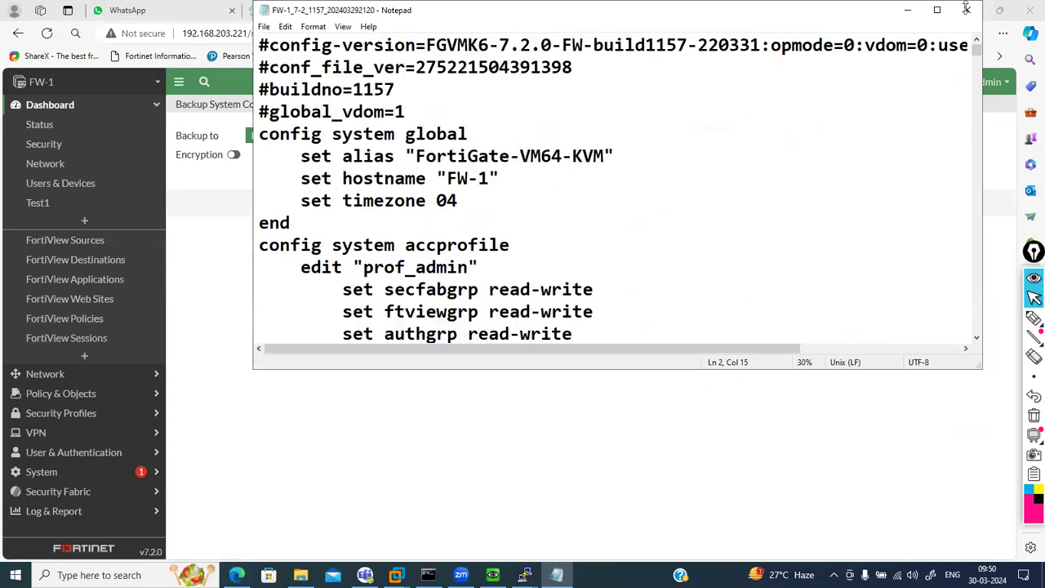
left_click(936, 9)
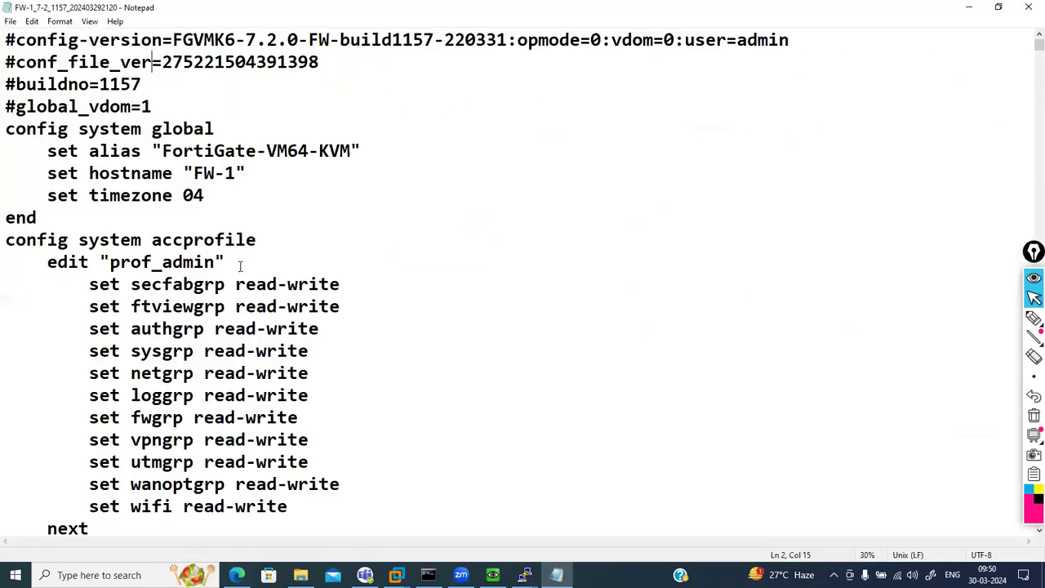
scroll(240, 266, "down", 20)
scroll(240, 266, "down", 20)
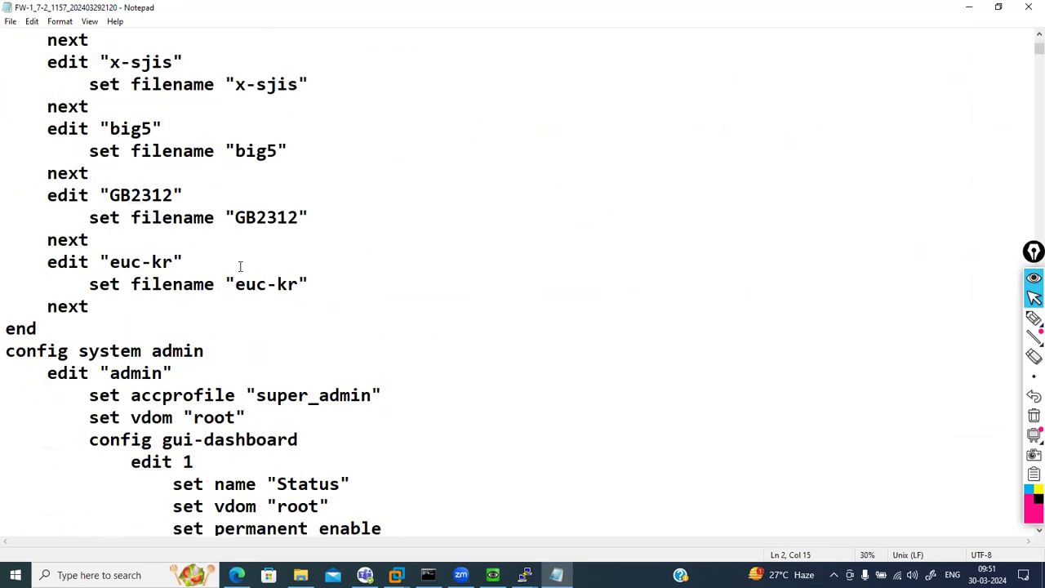
scroll(240, 266, "down", 20)
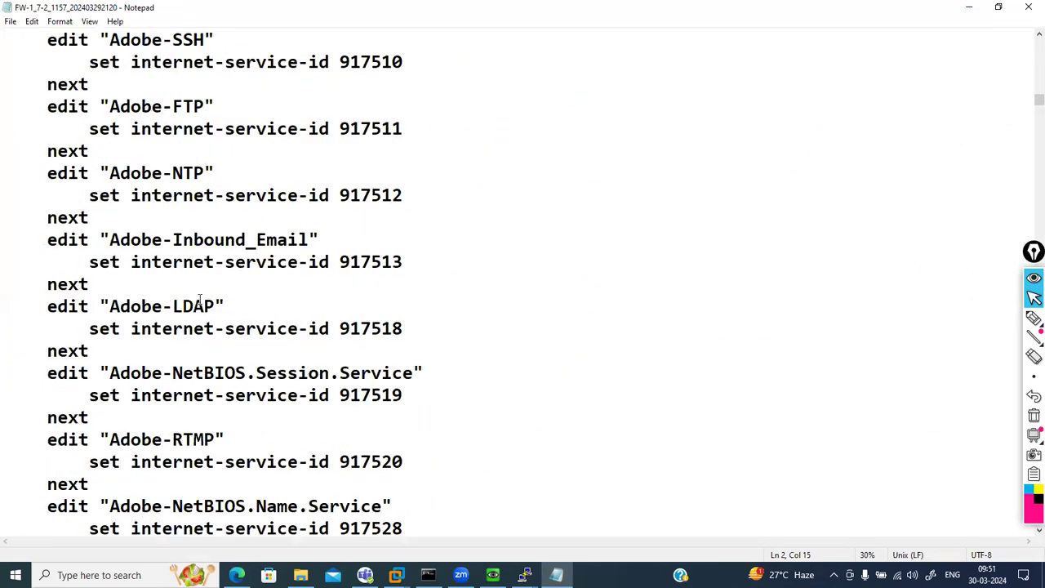
Highlight the Adobe-Inbound_Email and Adobe-LDAP entries, scroll further, then close Notepad
left_click_drag(44, 226, 395, 331)
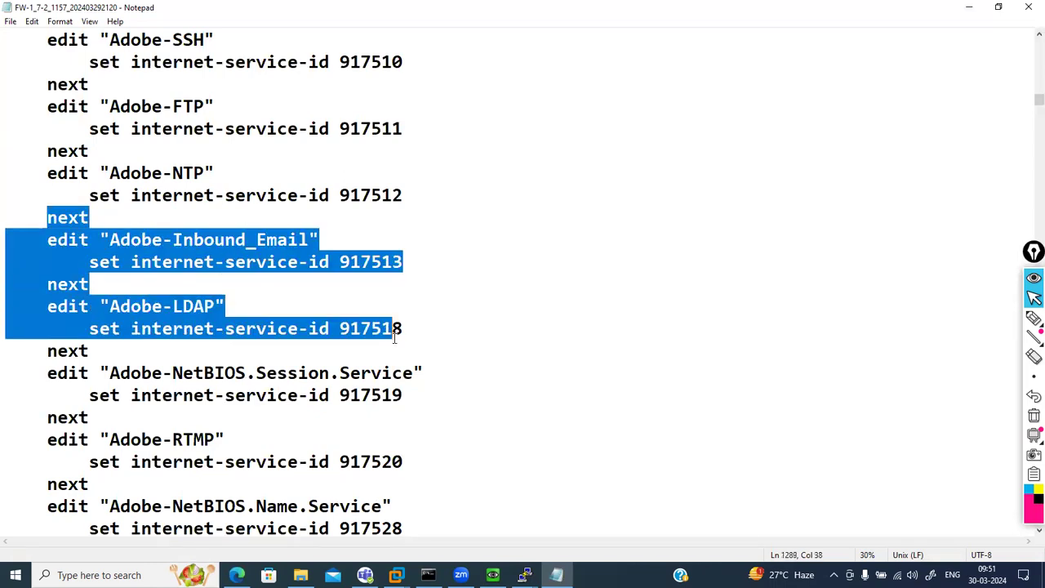
left_click(471, 386)
scroll(471, 384, "down", 20)
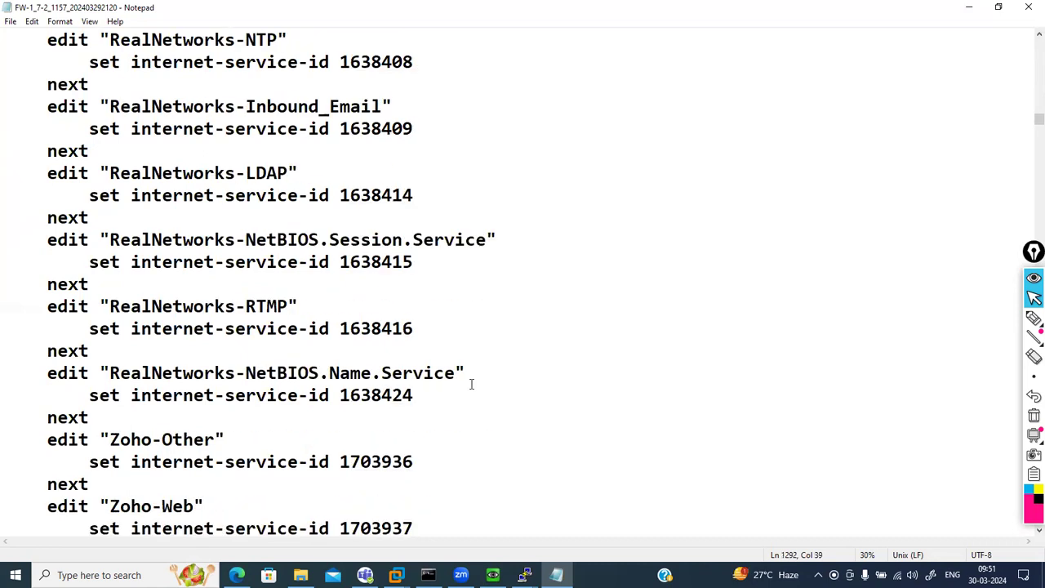
scroll(471, 384, "down", 1)
scroll(471, 382, "down", 20)
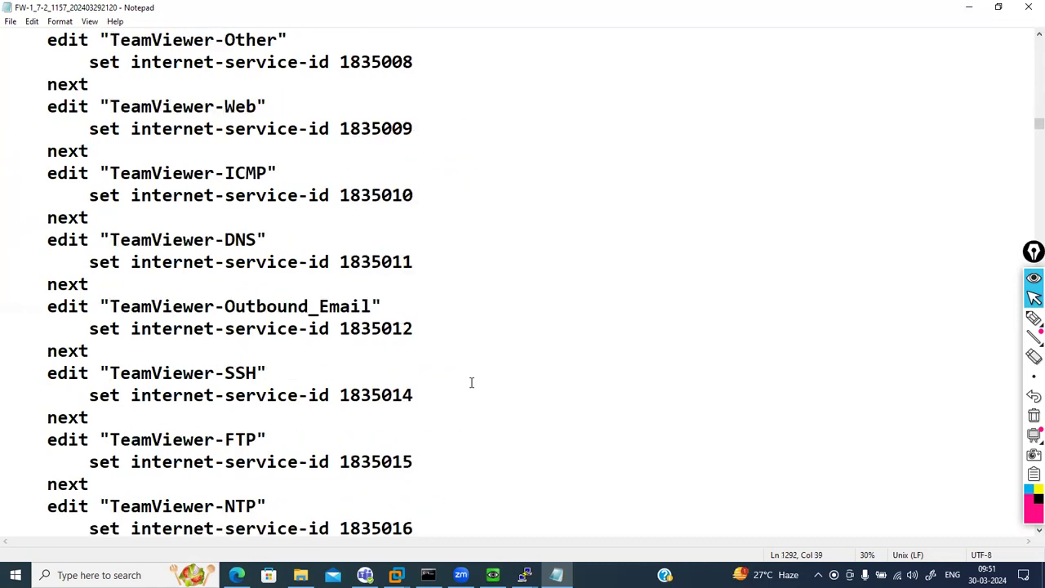
left_click(1027, 8)
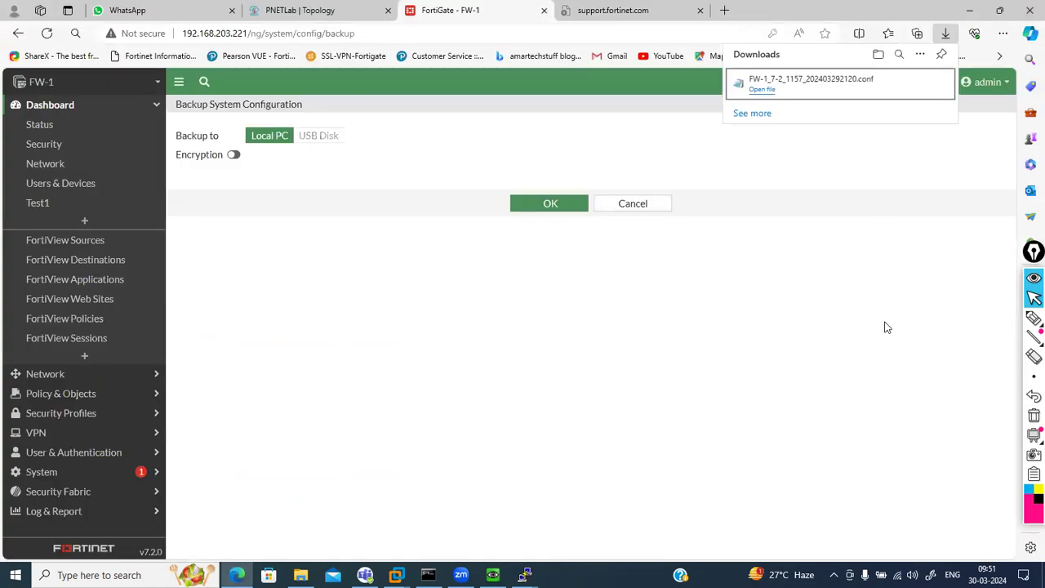
left_click(233, 156)
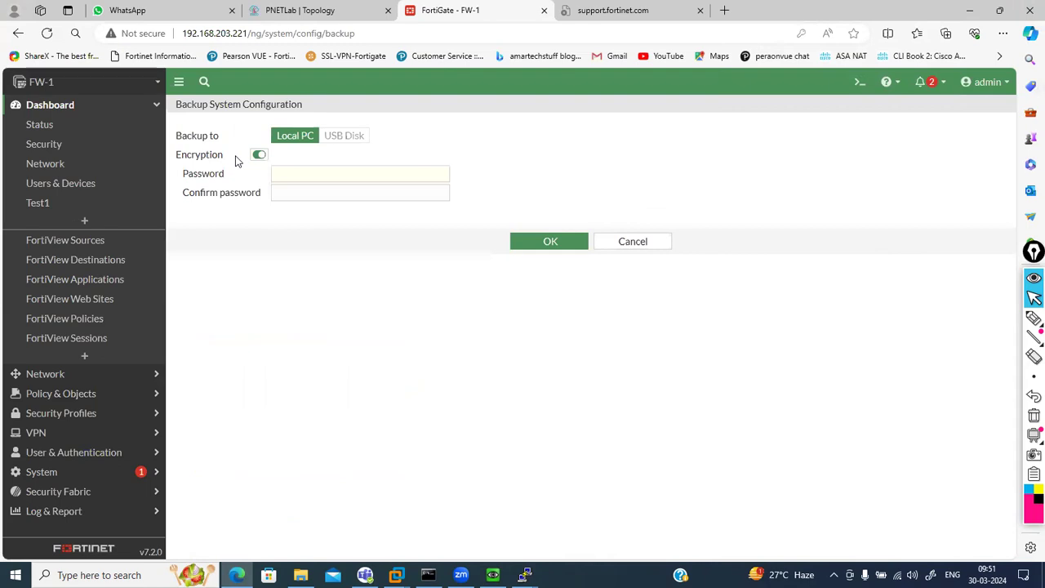
left_click(296, 171)
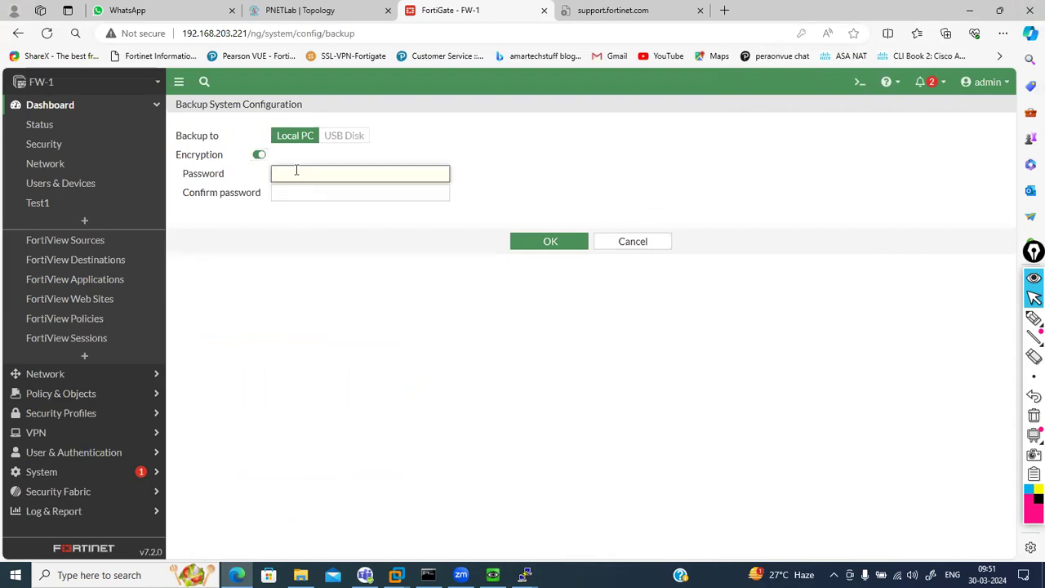
type("•••")
key("Tab")
type("•••")
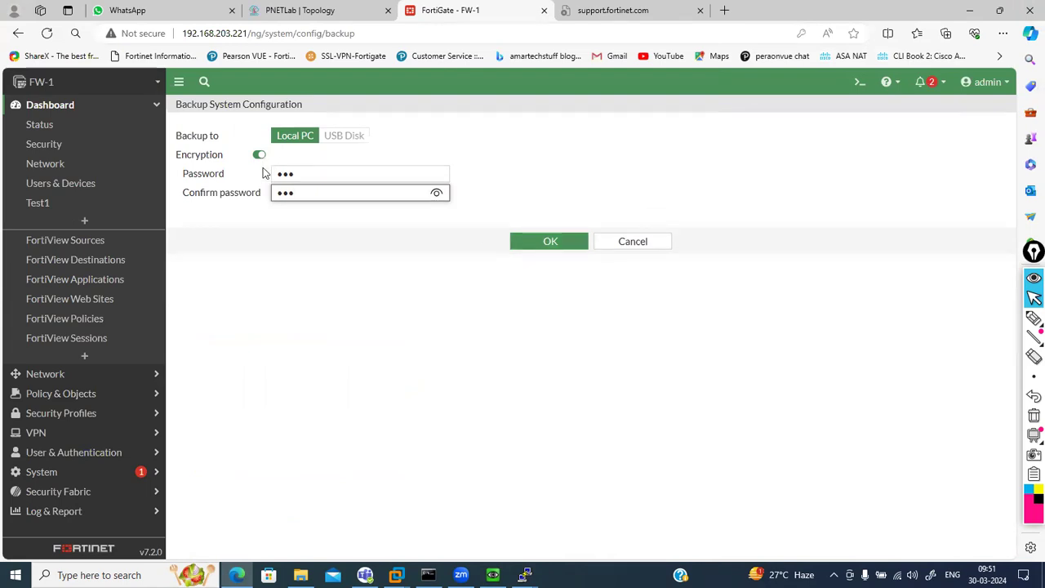
left_click(532, 245)
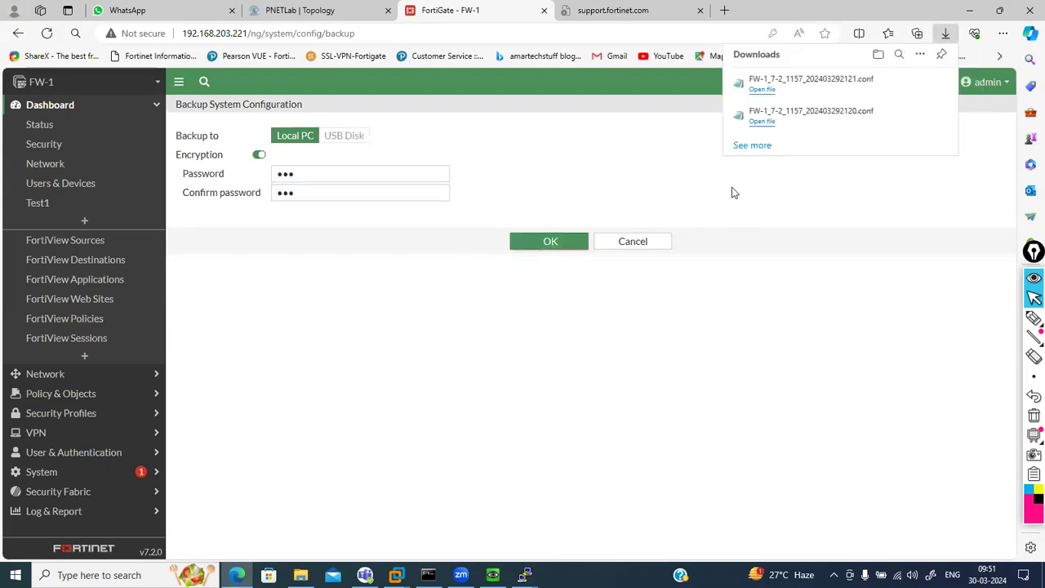
left_click(797, 81)
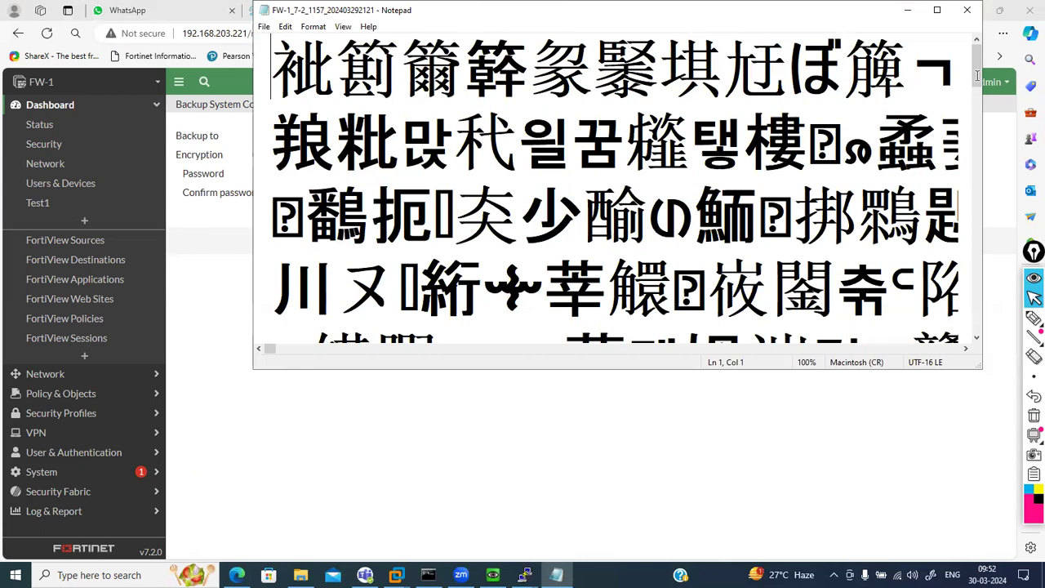
Force-close the Not Responding Notepad window showing the garbled encrypted backup
left_click(968, 11)
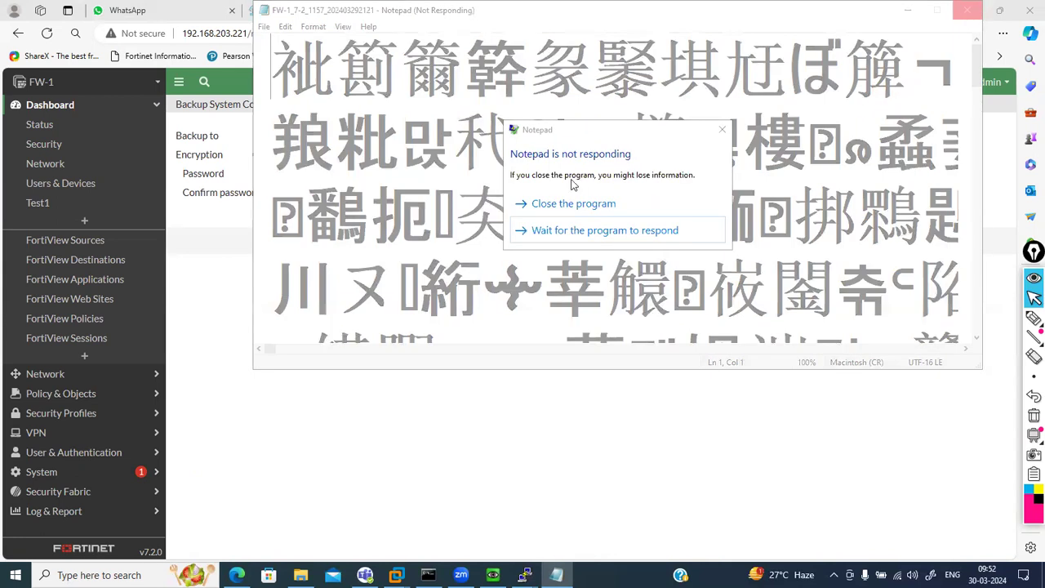
left_click(559, 206)
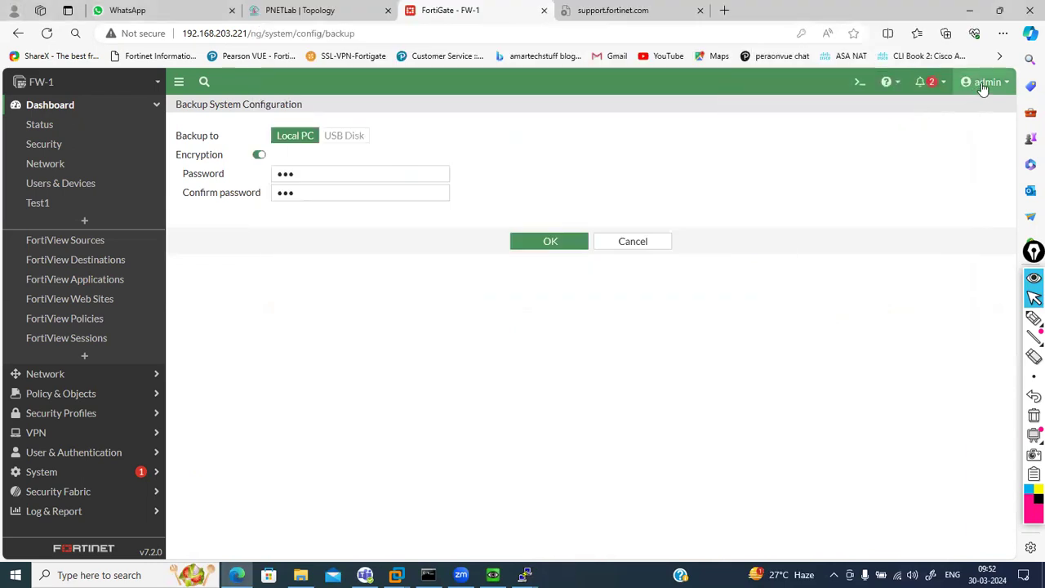
Open Restore System Configuration from the admin menu's Configuration submenu
left_click(983, 83)
mouse_move(940, 168)
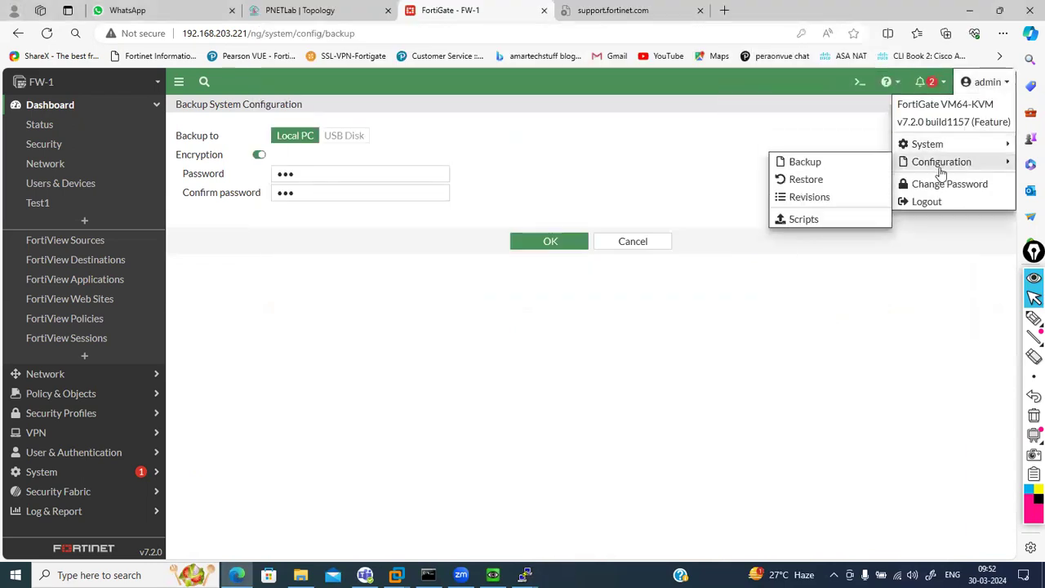
left_click(822, 184)
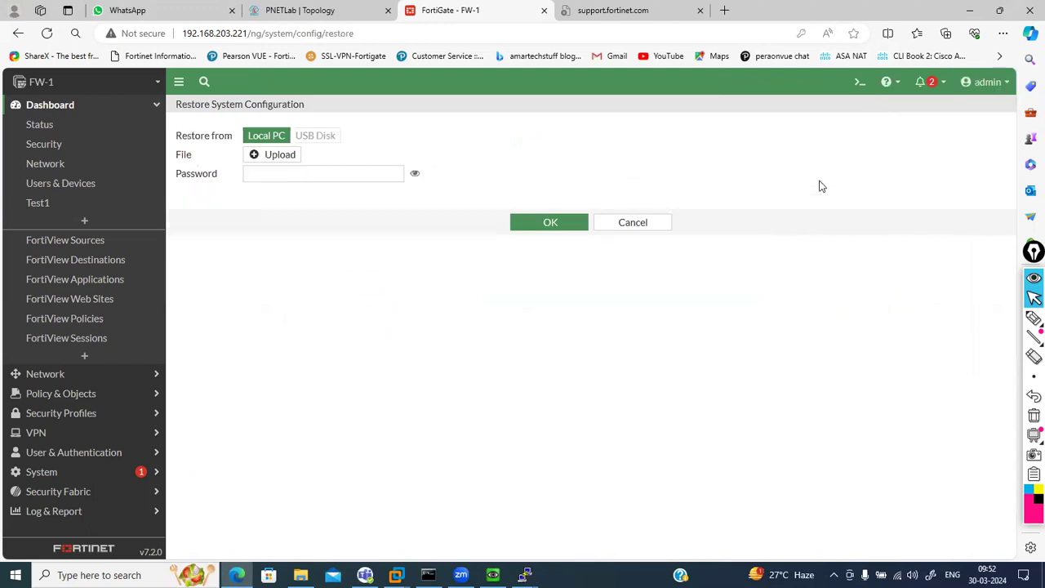
left_click(282, 159)
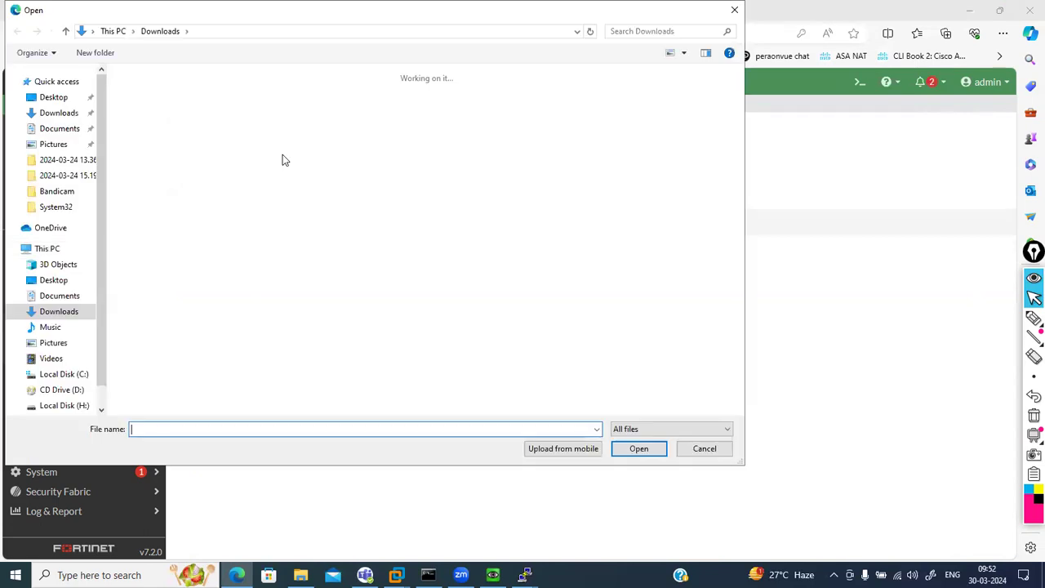
left_click(70, 115)
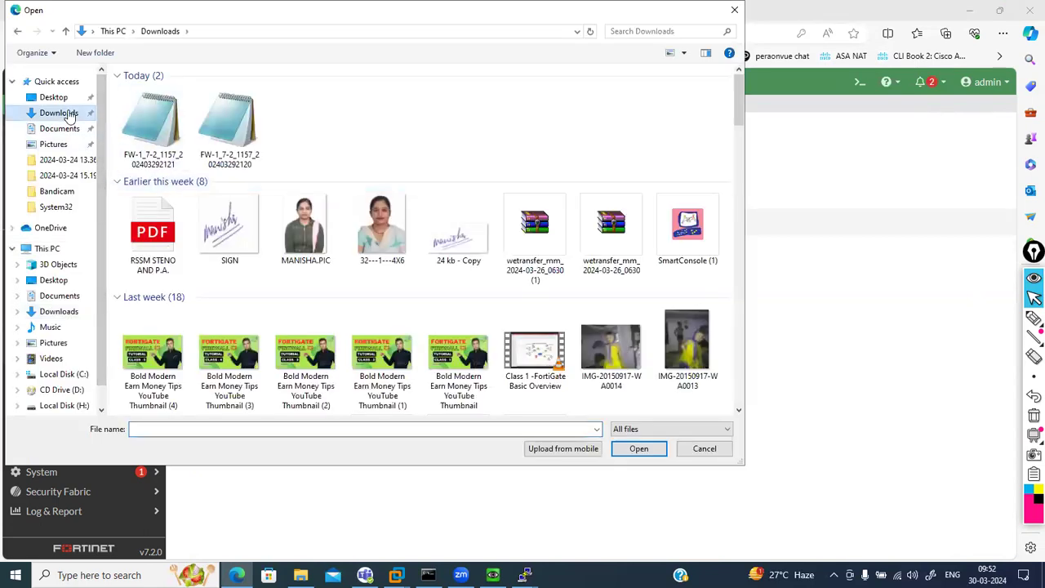
left_click(50, 129)
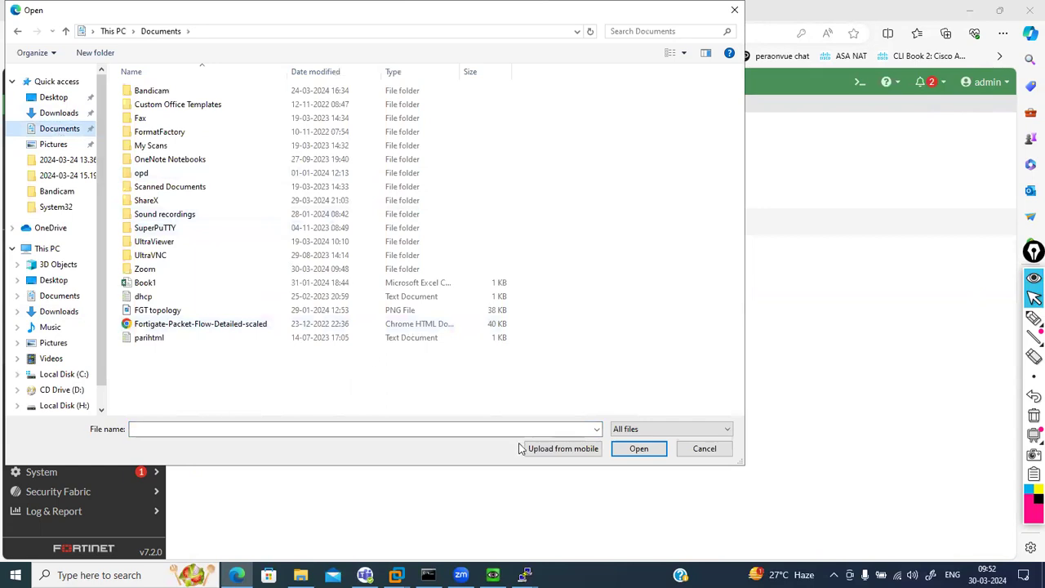
left_click(710, 451)
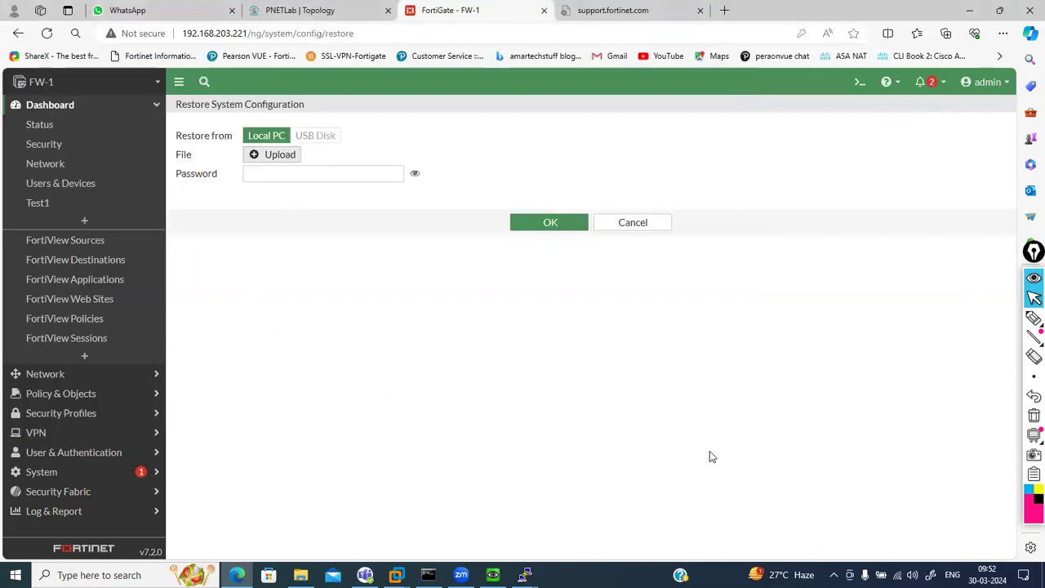
left_click(270, 159)
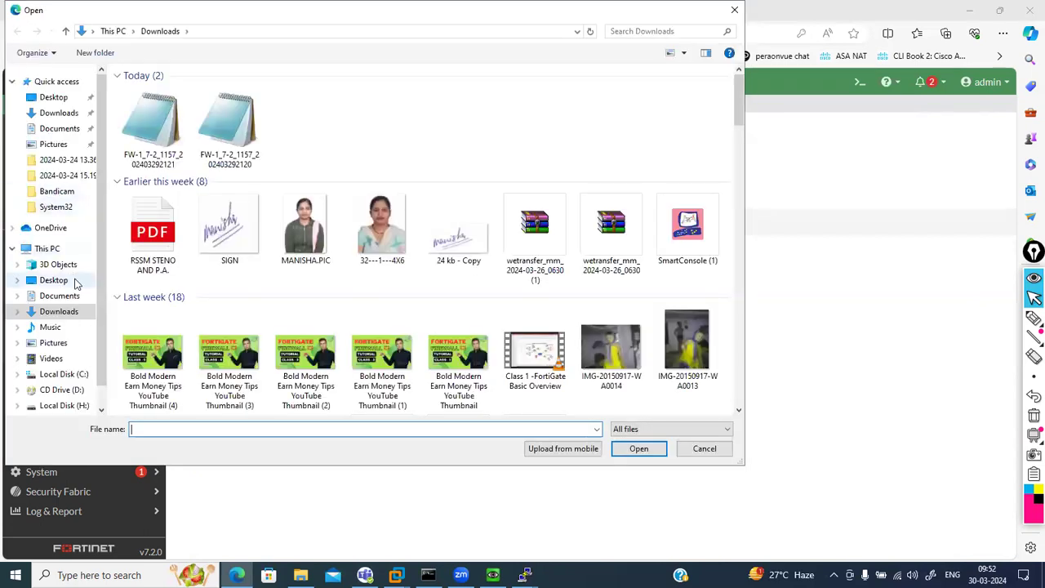
left_click(72, 281)
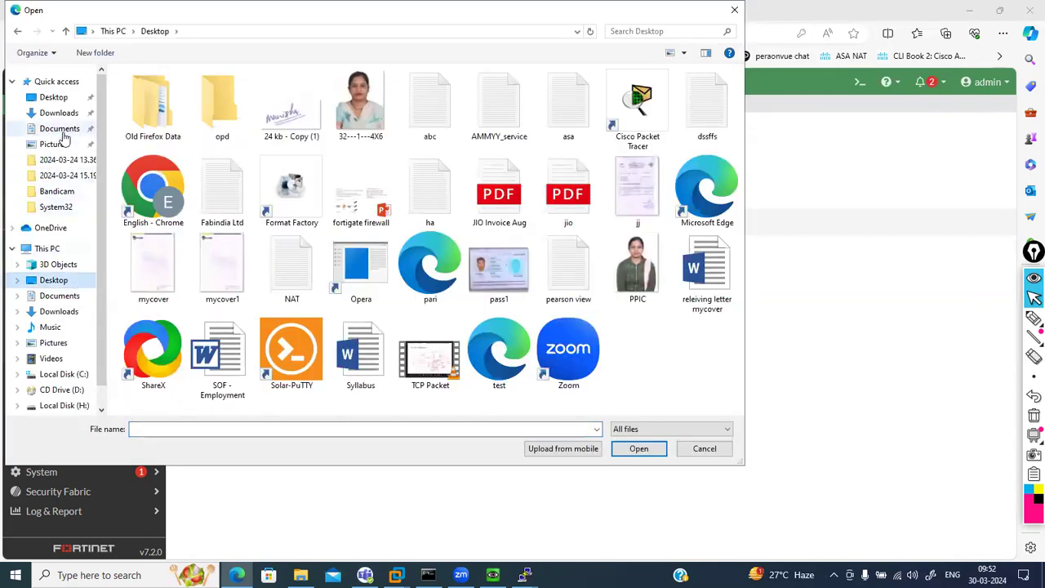
left_click(61, 129)
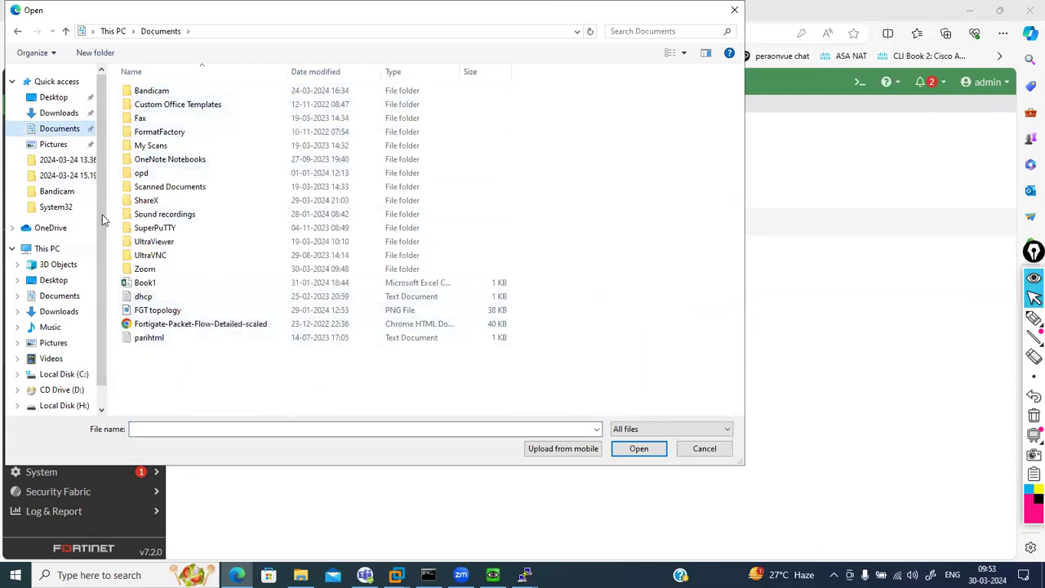
left_click(704, 449)
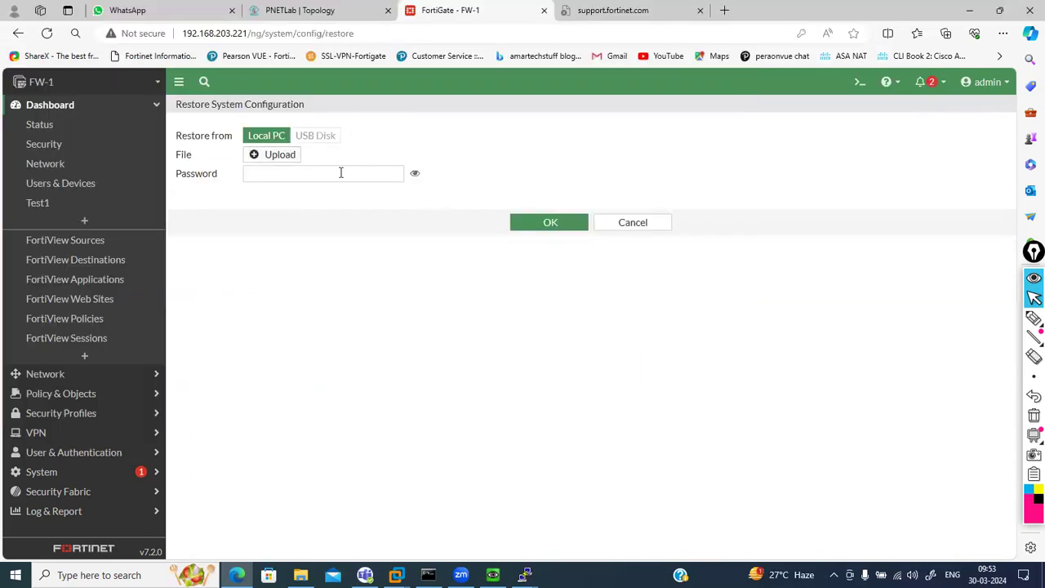
Leave the restore Password field empty and open File Explorer with Win+E
left_click(316, 178)
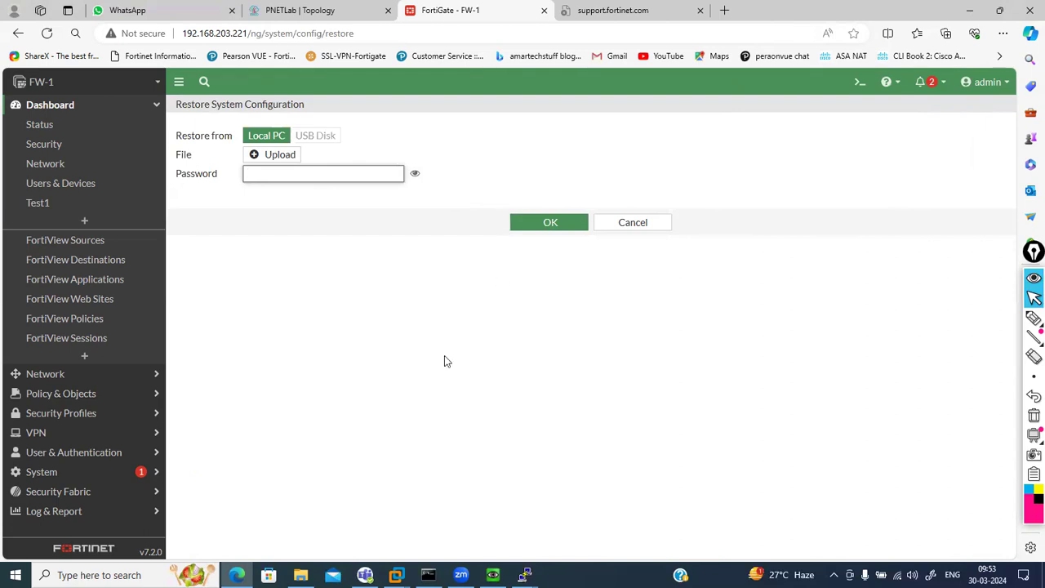
left_click(352, 496)
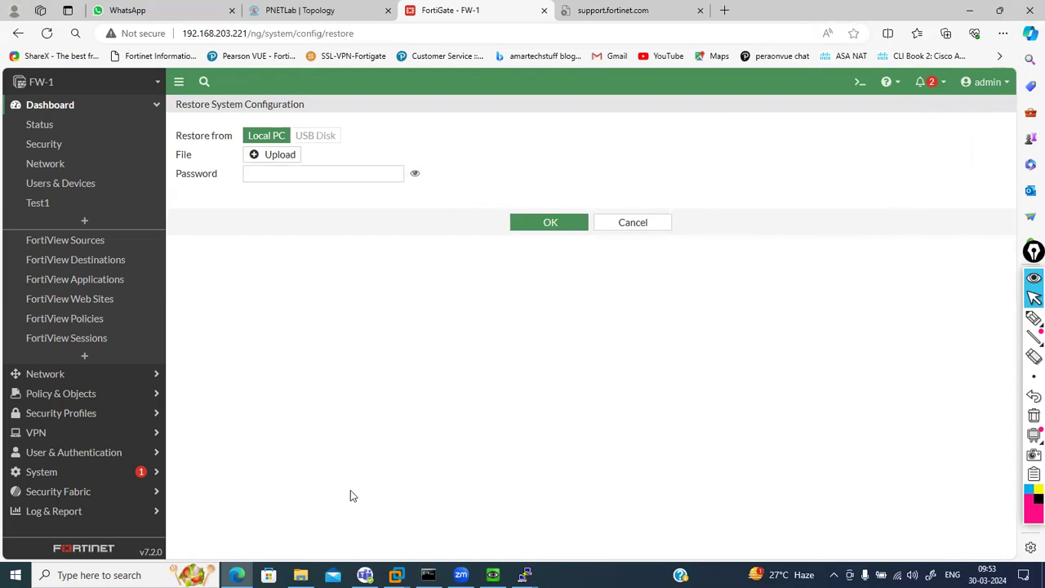
key("super+e")
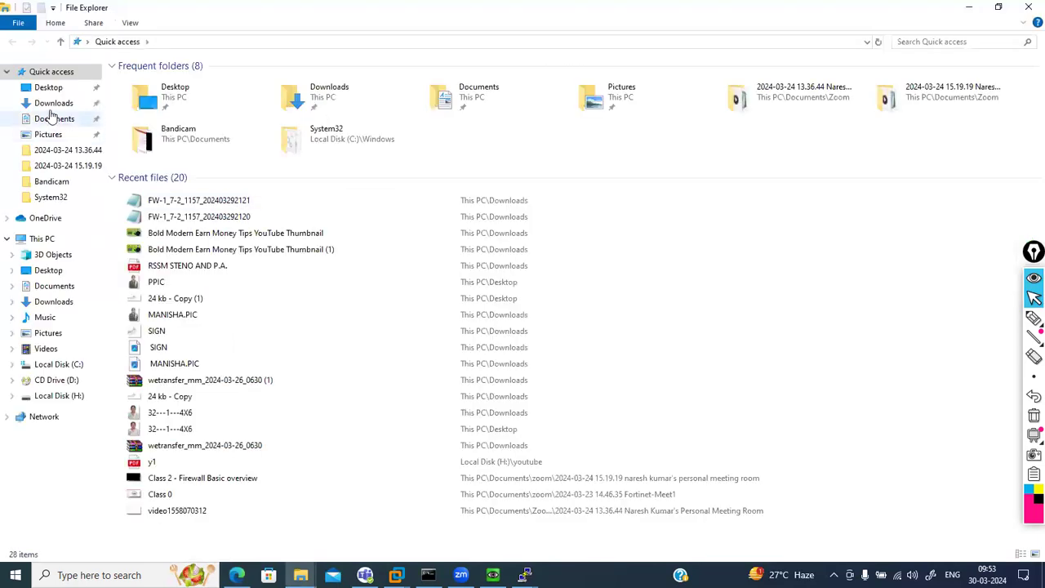
Compare the two FW-1 backups in Downloads (52 KB and 317 KB), then minimize Explorer
left_click(50, 104)
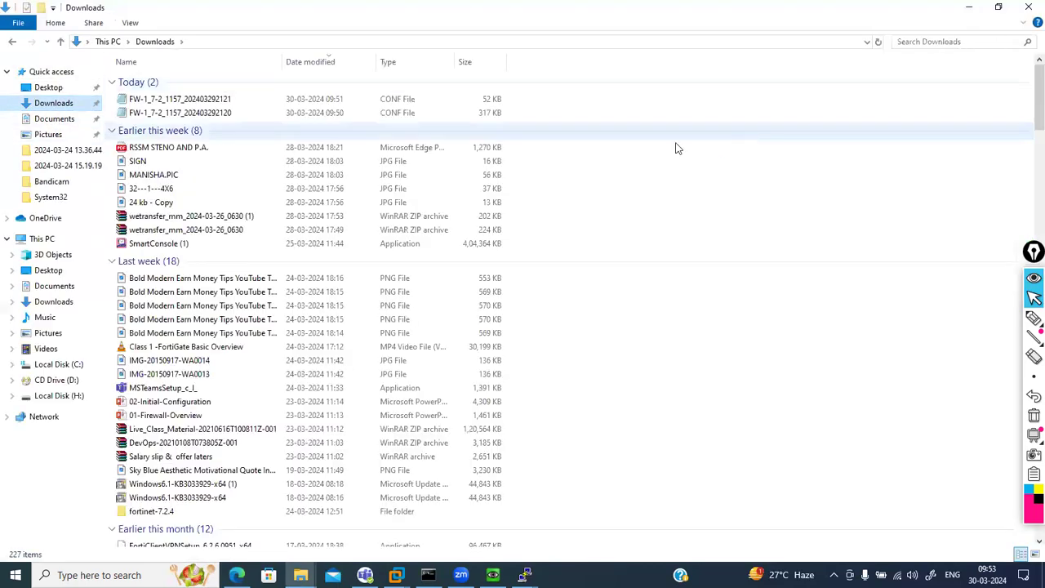
left_click(192, 99)
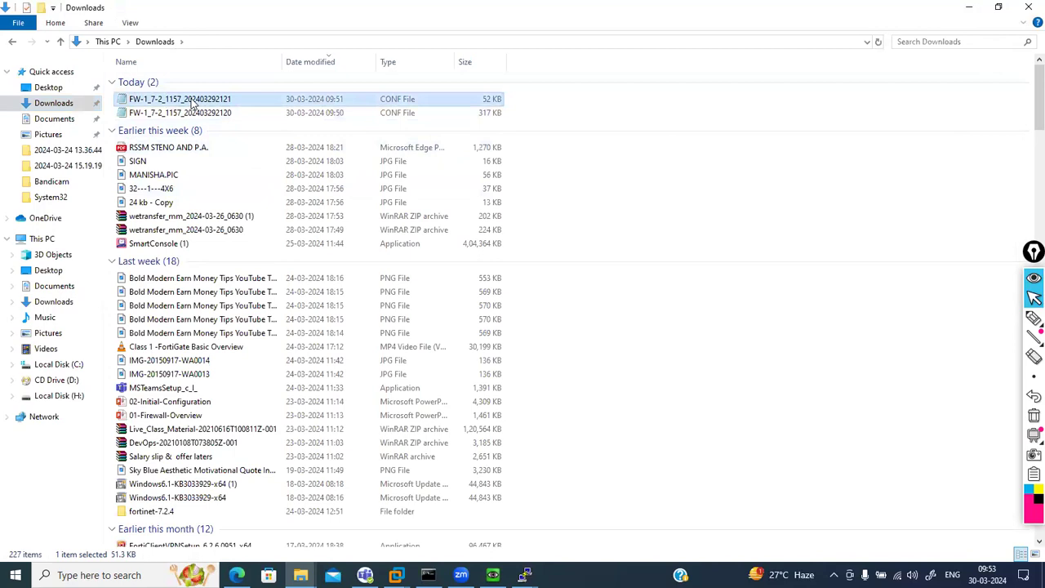
left_click(183, 113)
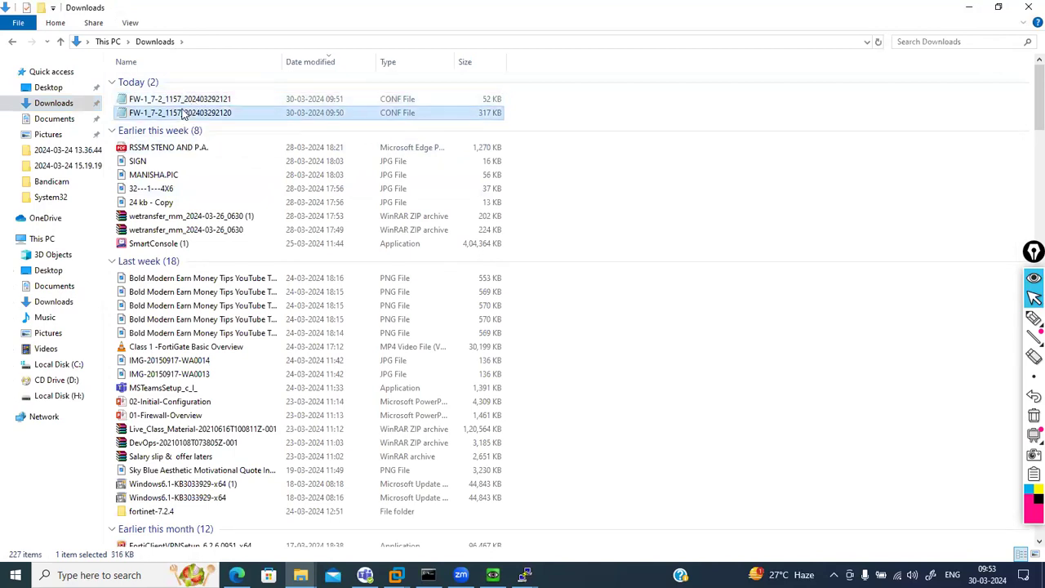
left_click(968, 7)
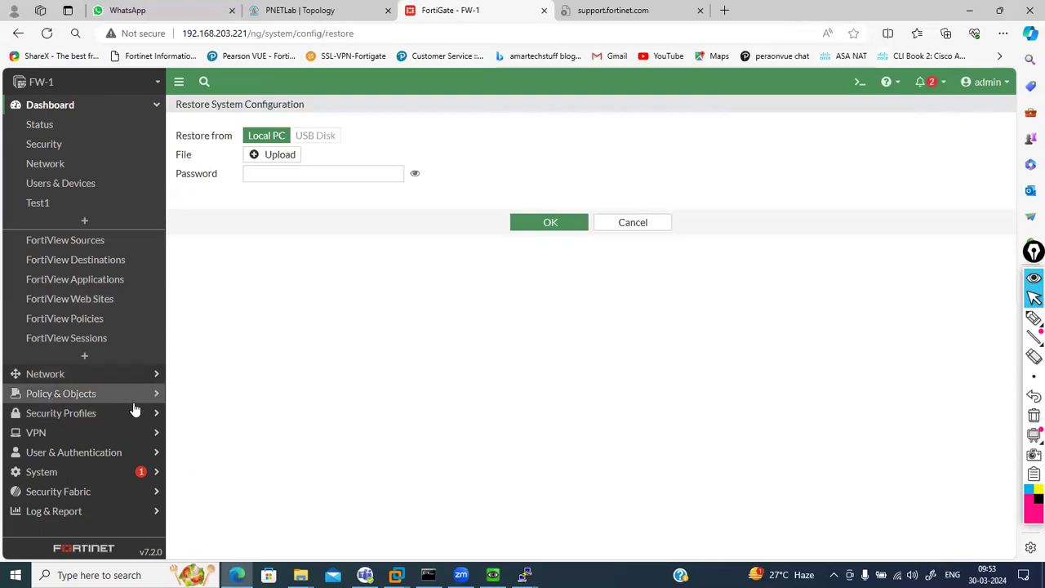
Create local user test1 with a password under User Definition, skipping two-factor setup
left_click(124, 452)
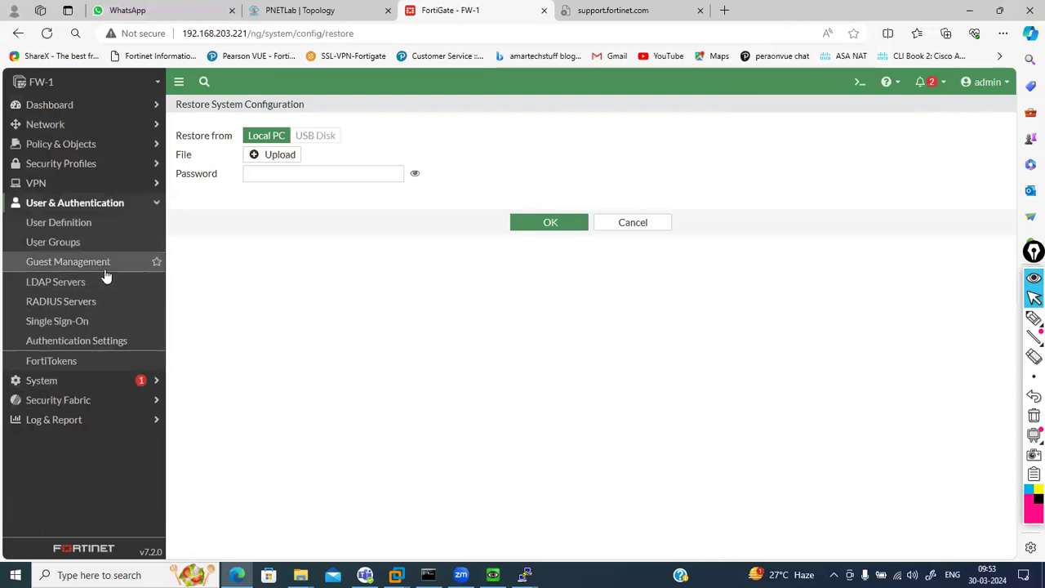
left_click(47, 225)
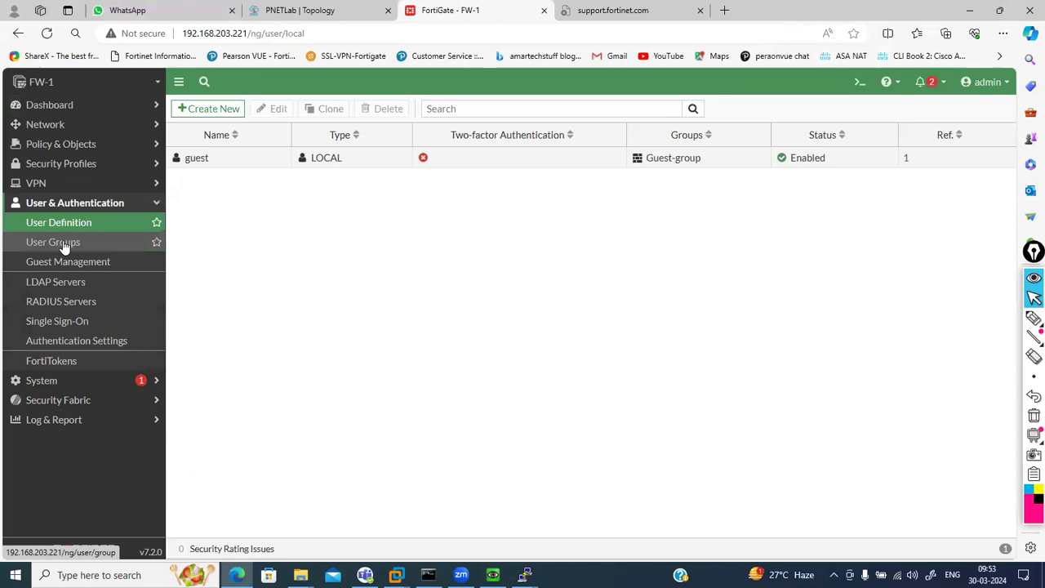
left_click(209, 113)
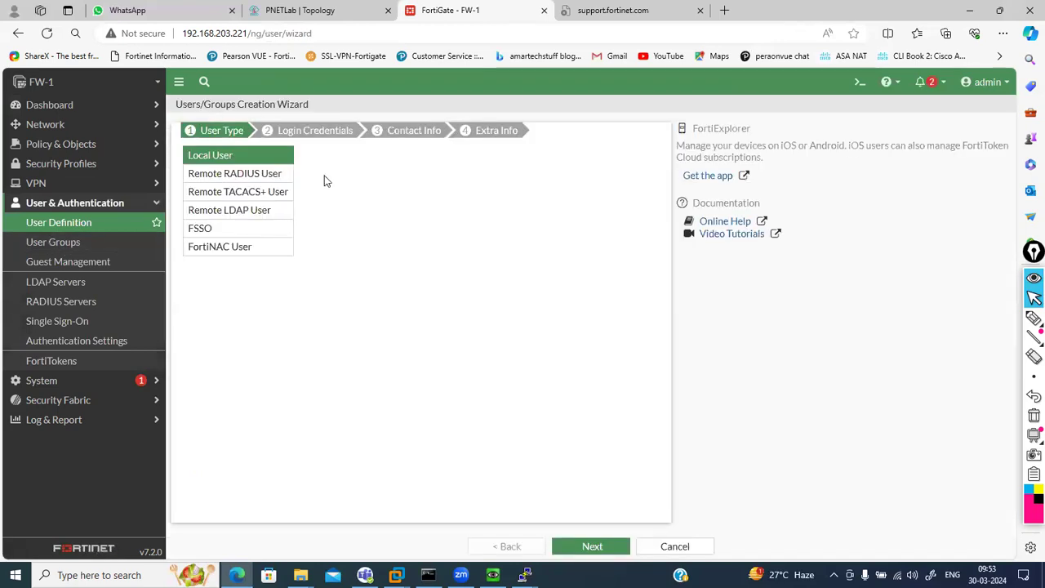
left_click(589, 547)
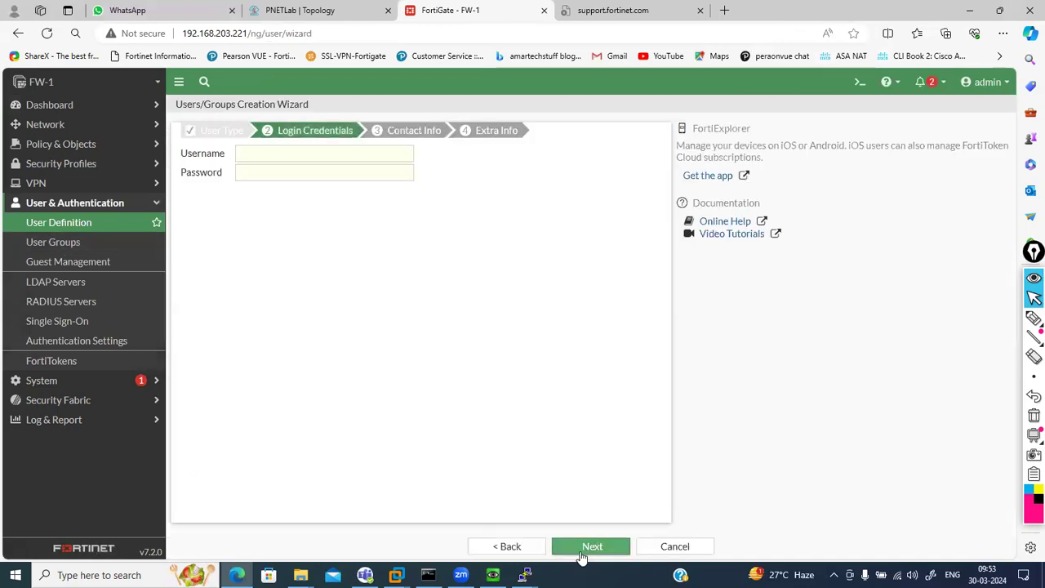
left_click(305, 156)
type("test1")
key("Tab")
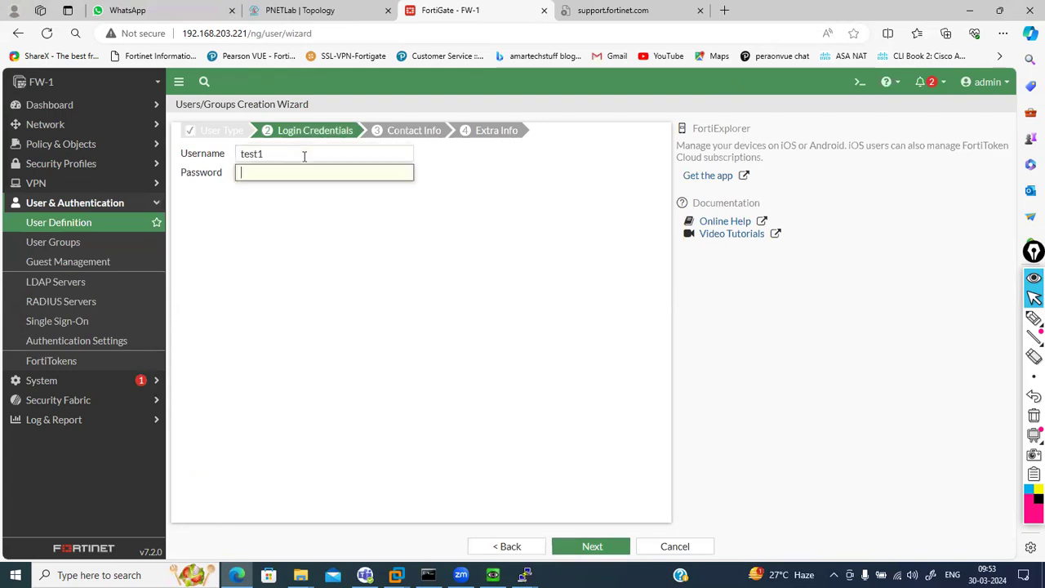
type("12345")
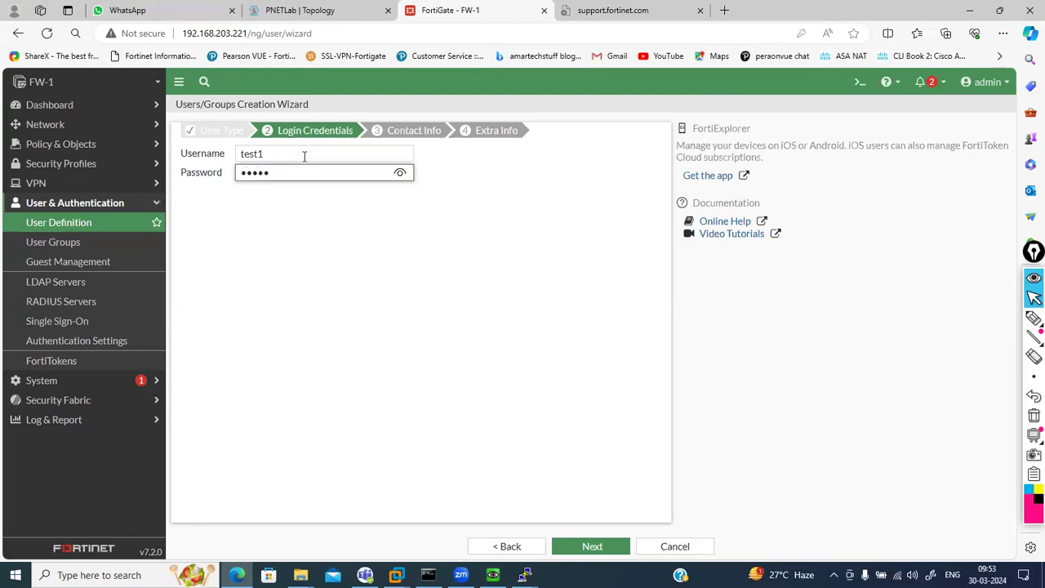
left_click(591, 551)
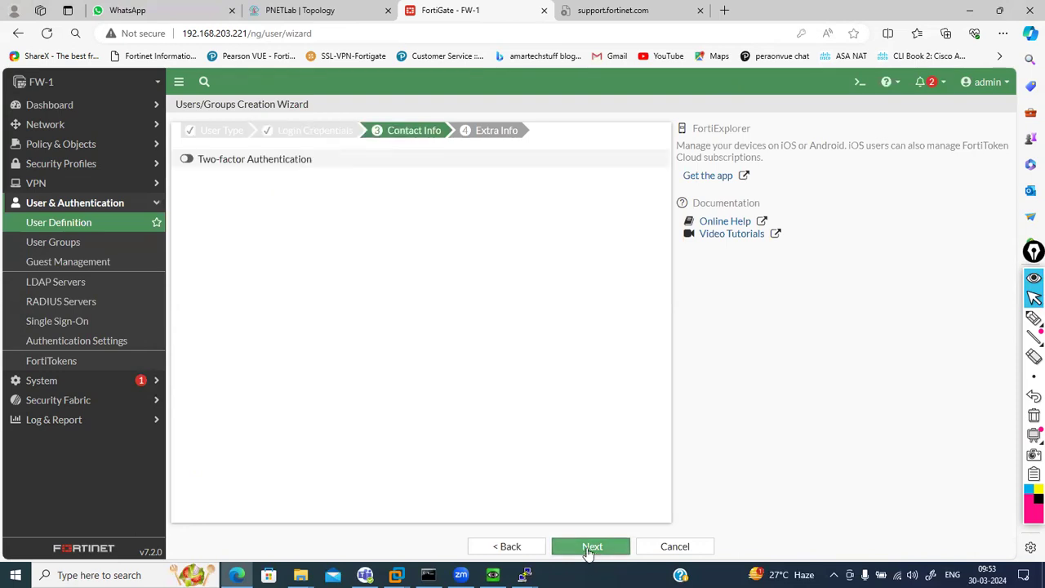
left_click(588, 551)
left_click(588, 551)
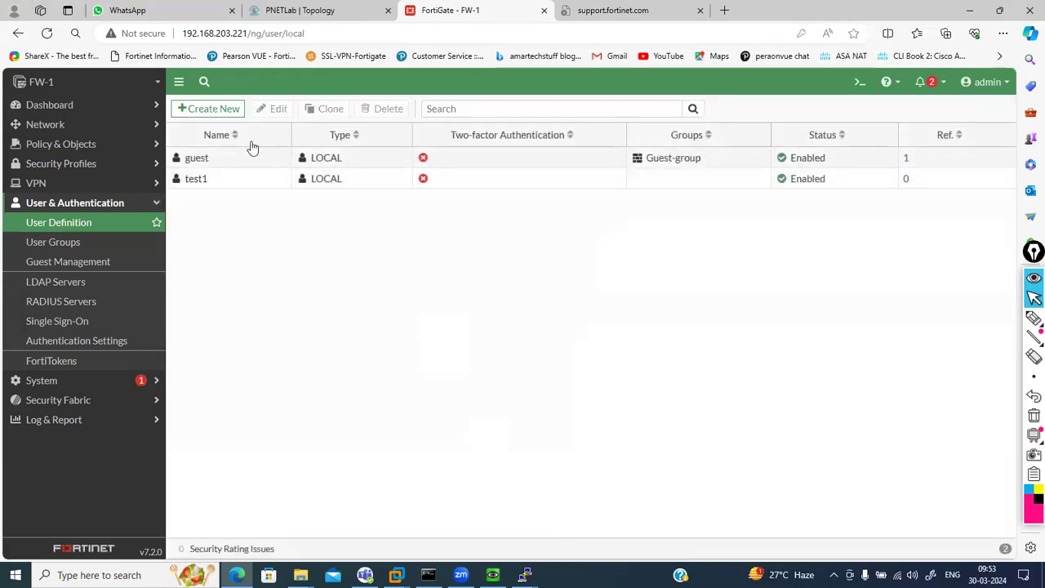
Back up the firewall configuration to the local PC from the admin menu's Configuration > Backup
left_click(985, 85)
mouse_move(963, 145)
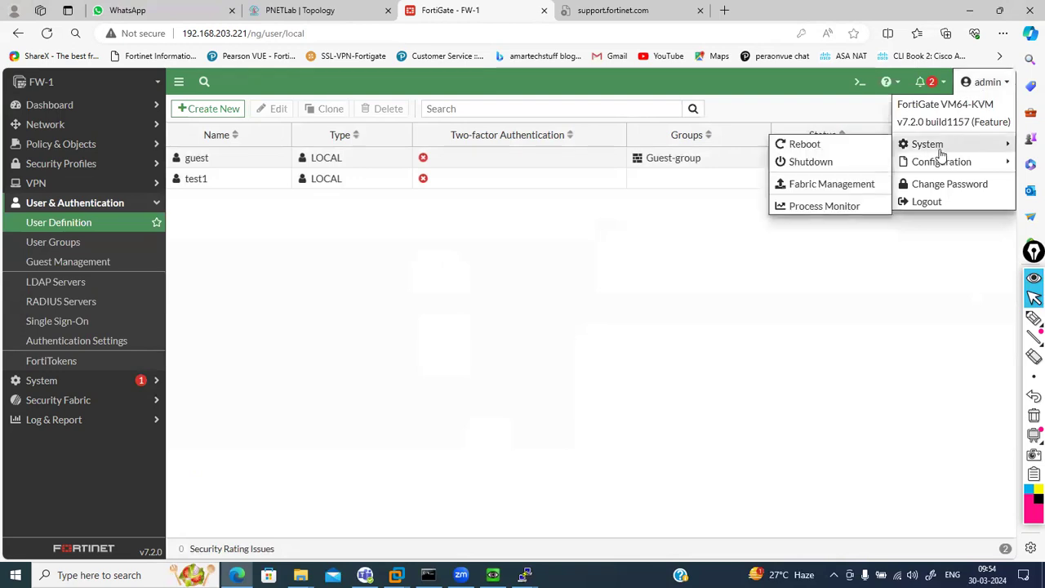
mouse_move(947, 161)
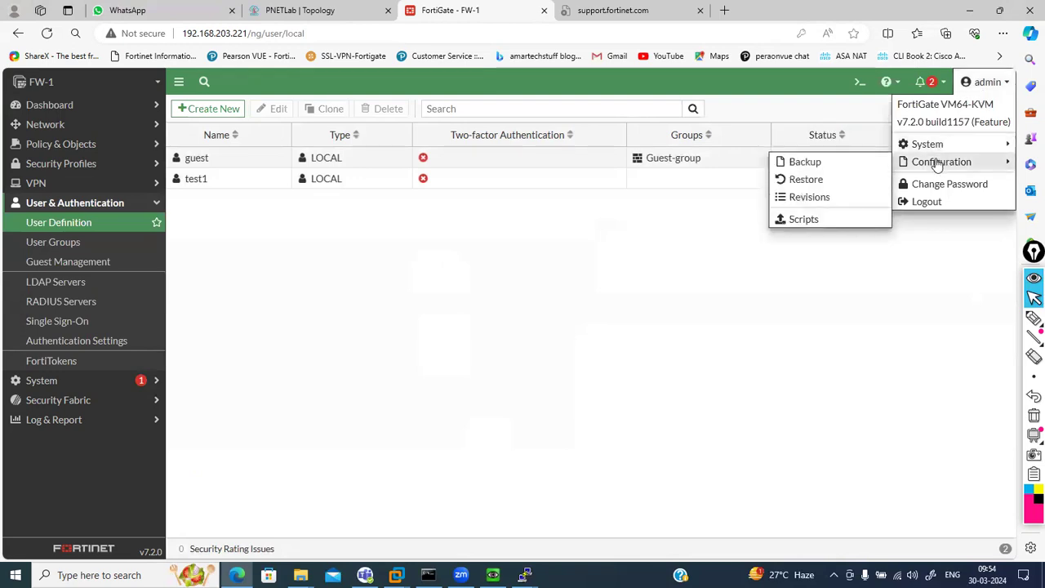
left_click(835, 160)
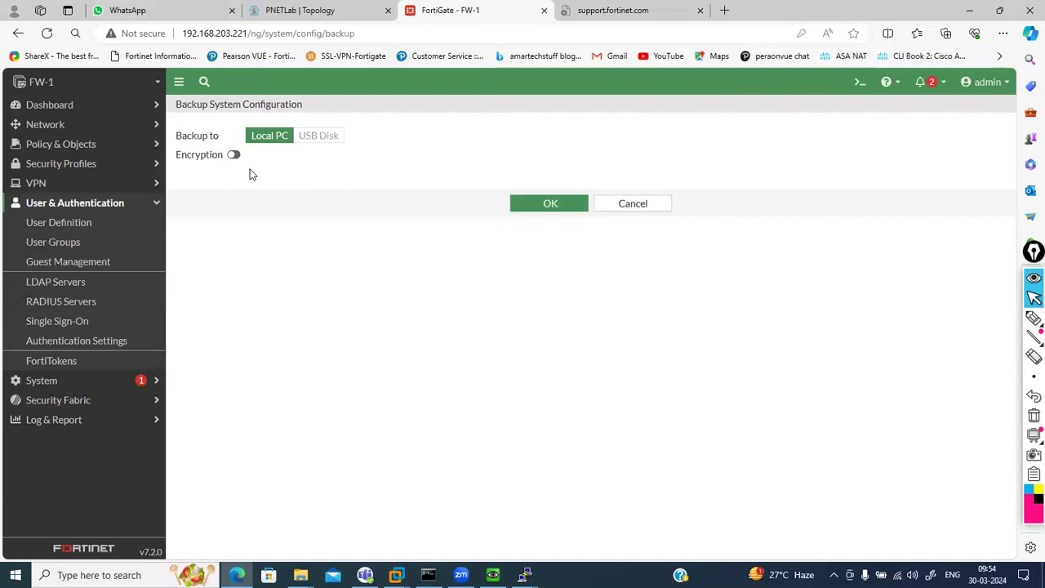
left_click(551, 211)
Delete local user test1 from User Definition so only guest remains
left_click(78, 246)
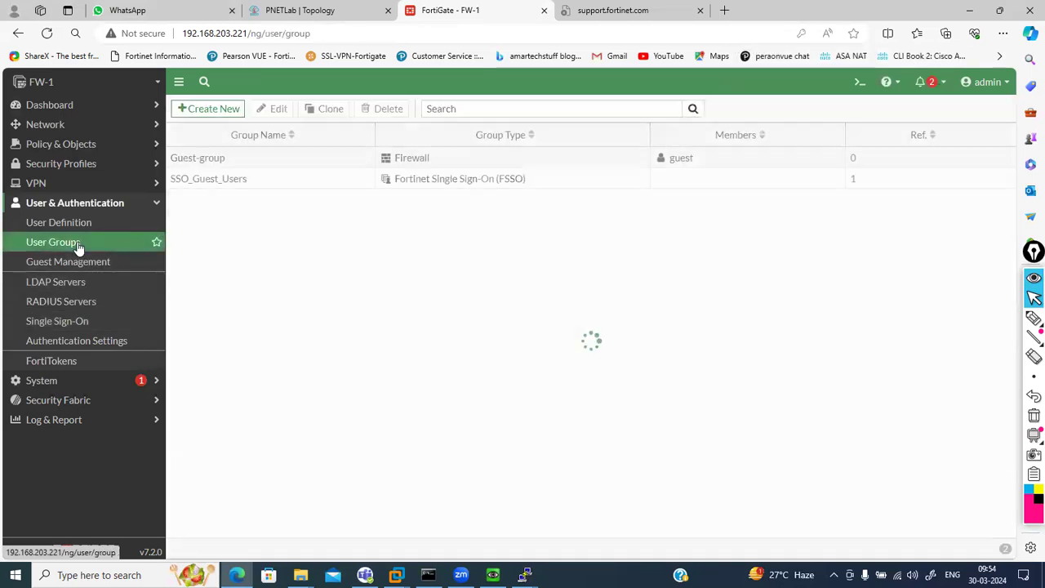
left_click(71, 233)
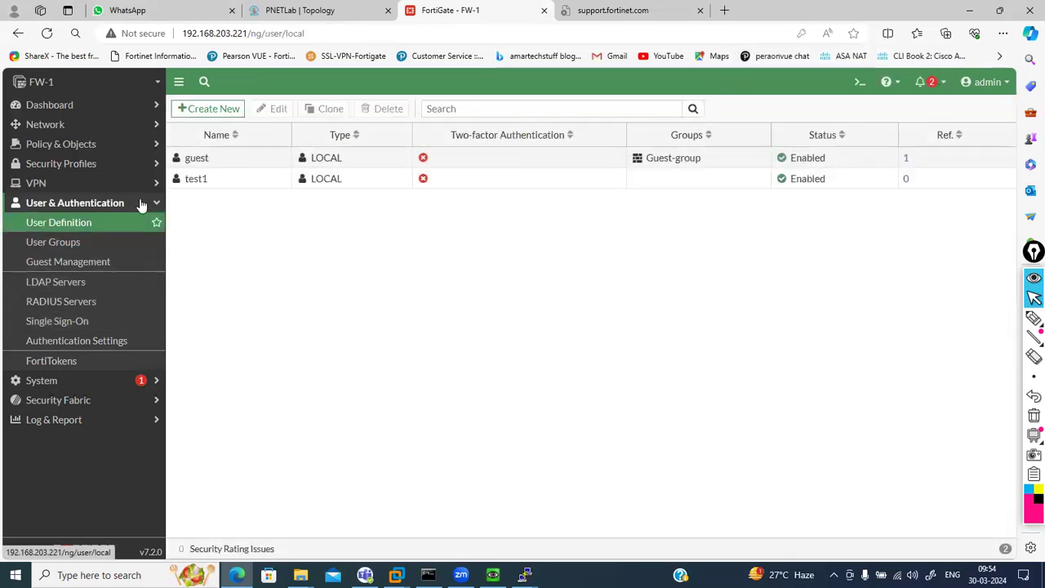
left_click(226, 180)
right_click(228, 179)
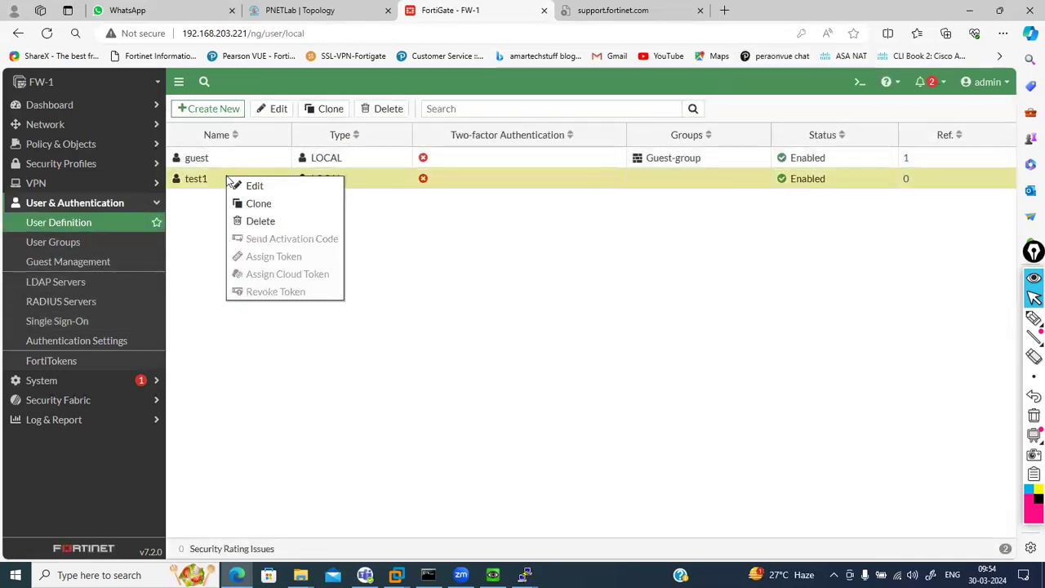
left_click(259, 221)
left_click(808, 547)
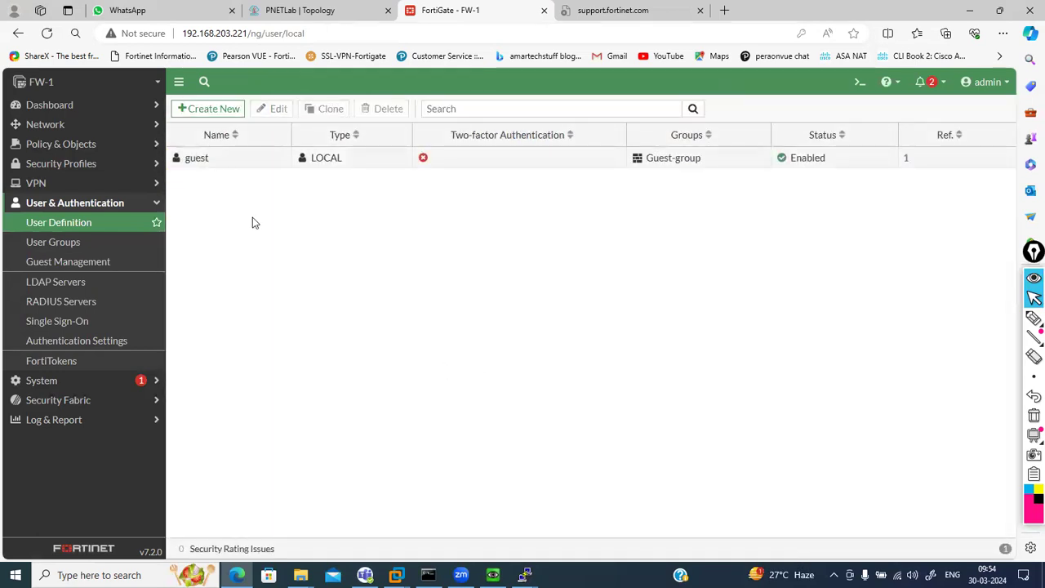
left_click(64, 249)
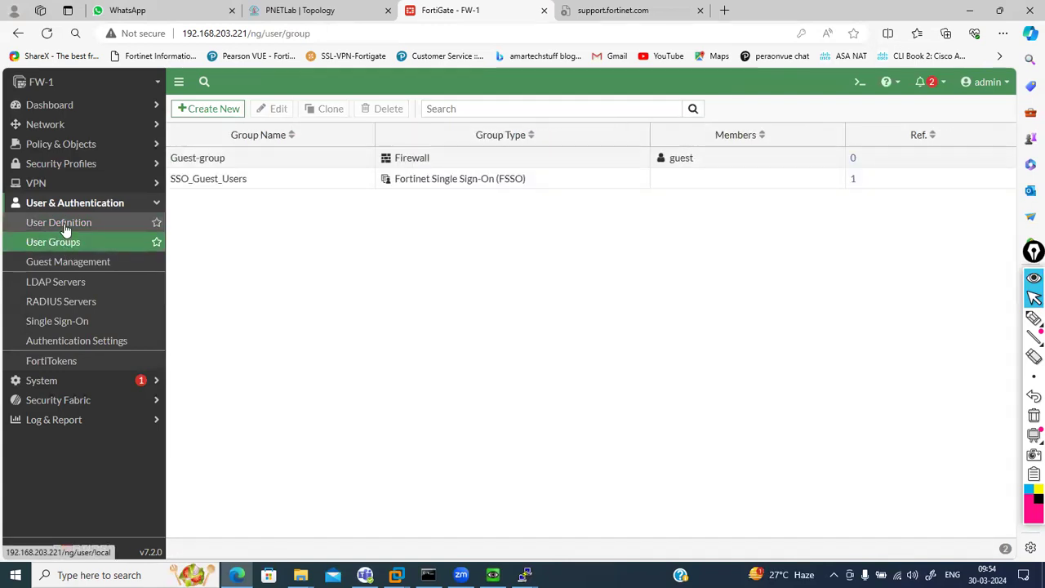
left_click(64, 229)
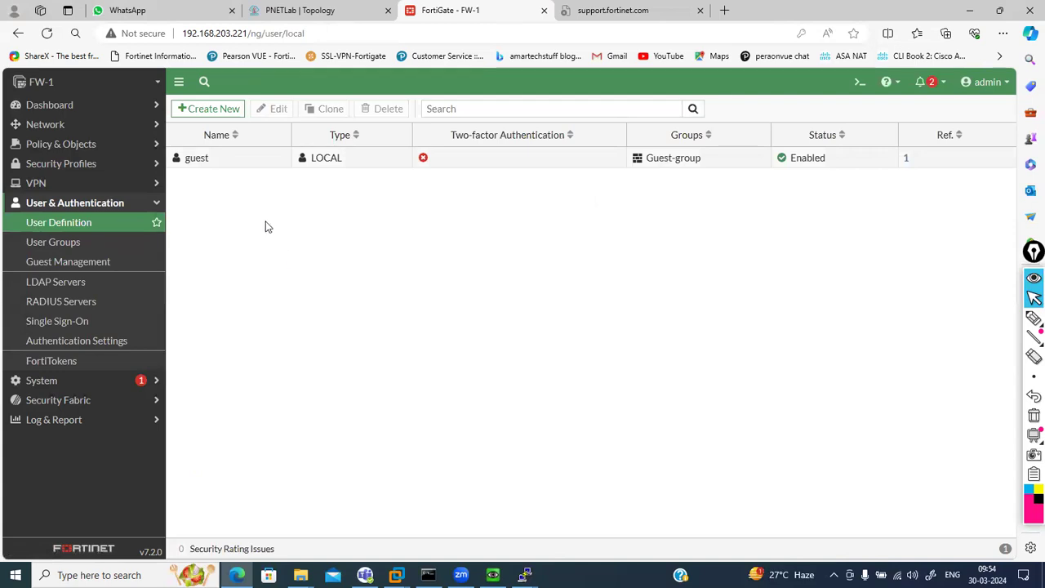
Open the Restore System Configuration page and start uploading a file from the local PC
left_click(221, 112)
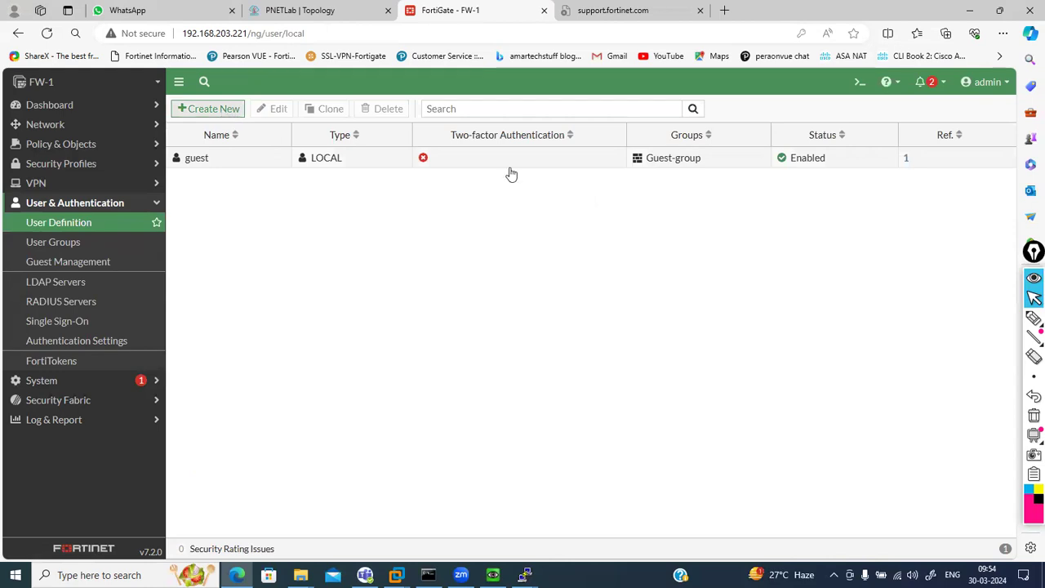
left_click(983, 87)
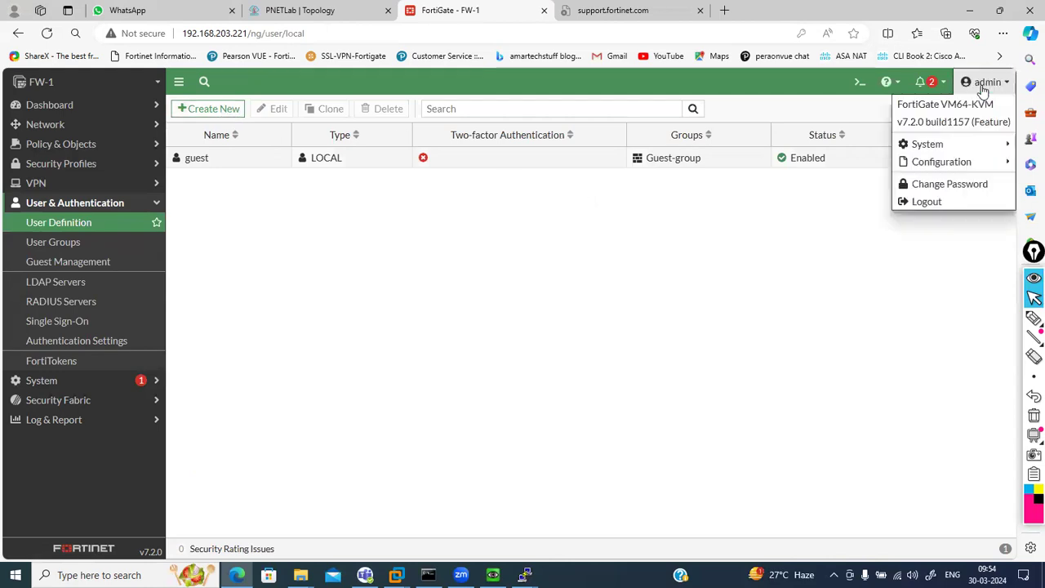
mouse_move(937, 152)
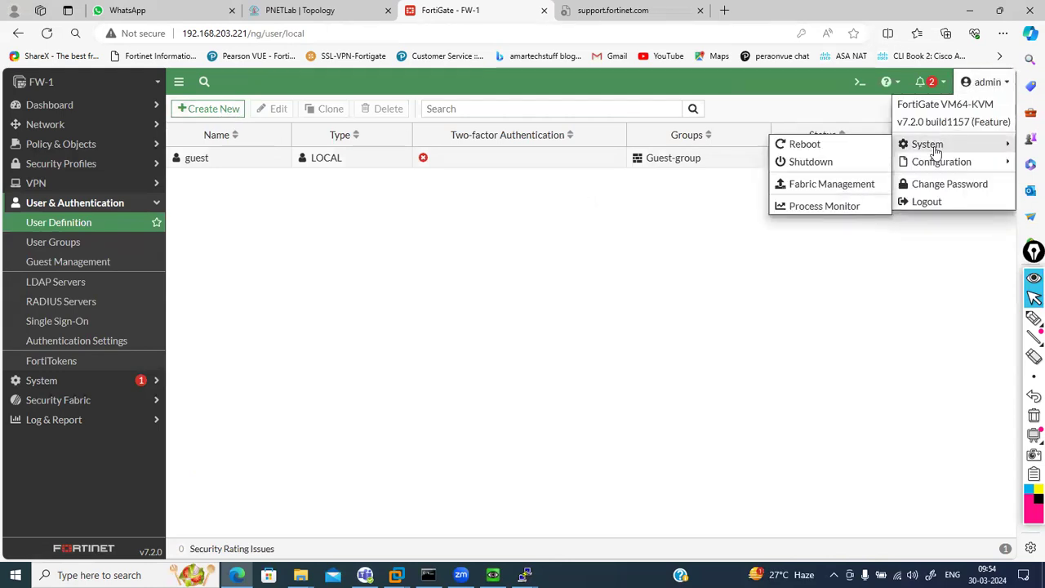
left_click(826, 178)
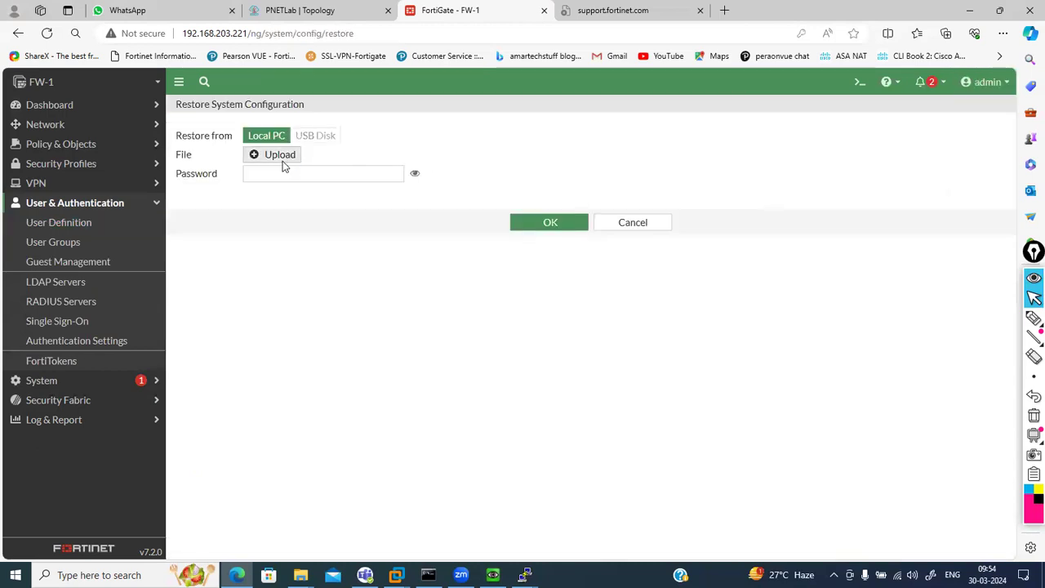
left_click(283, 160)
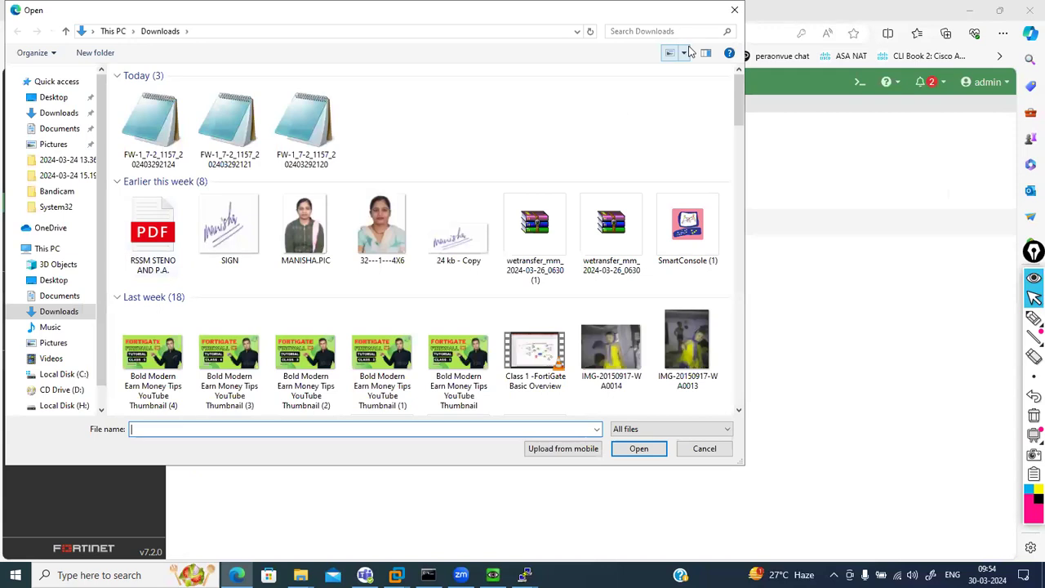
Select backup FW-1_7-2_1157_202403292124.conf in Downloads using Details view and confirm it
left_click(685, 52)
left_click(718, 88)
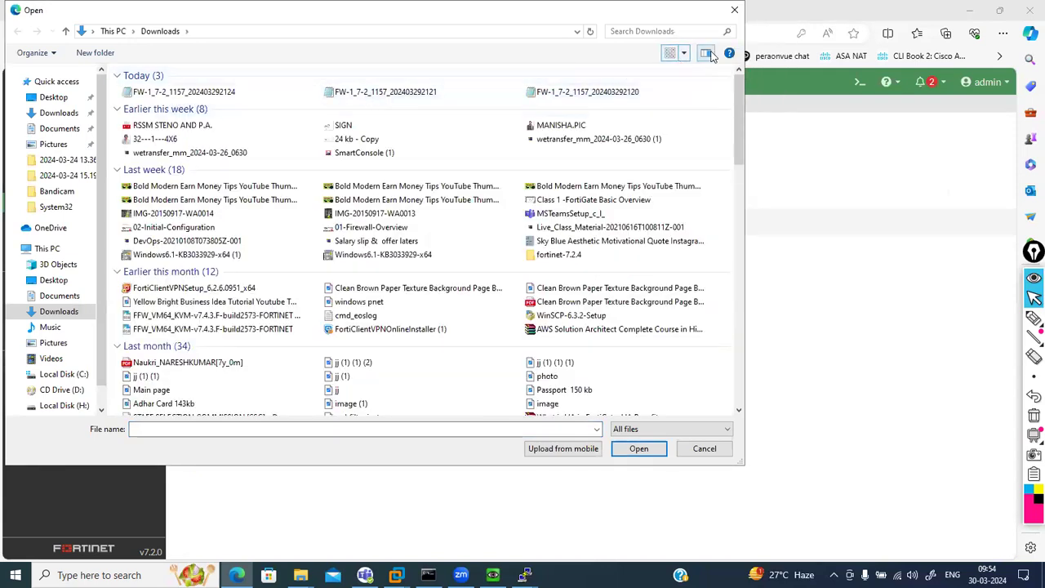
left_click(685, 53)
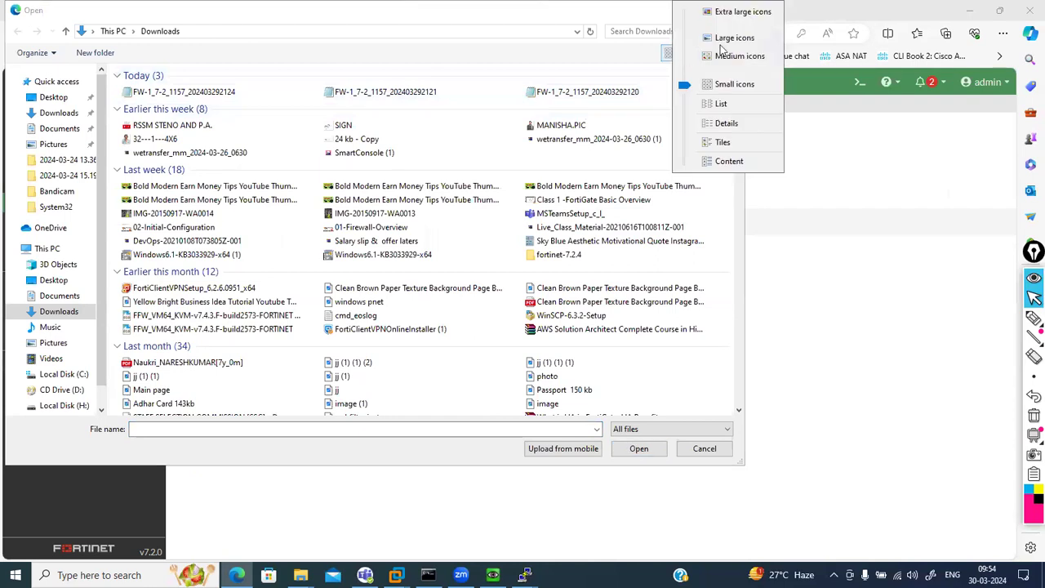
left_click(724, 123)
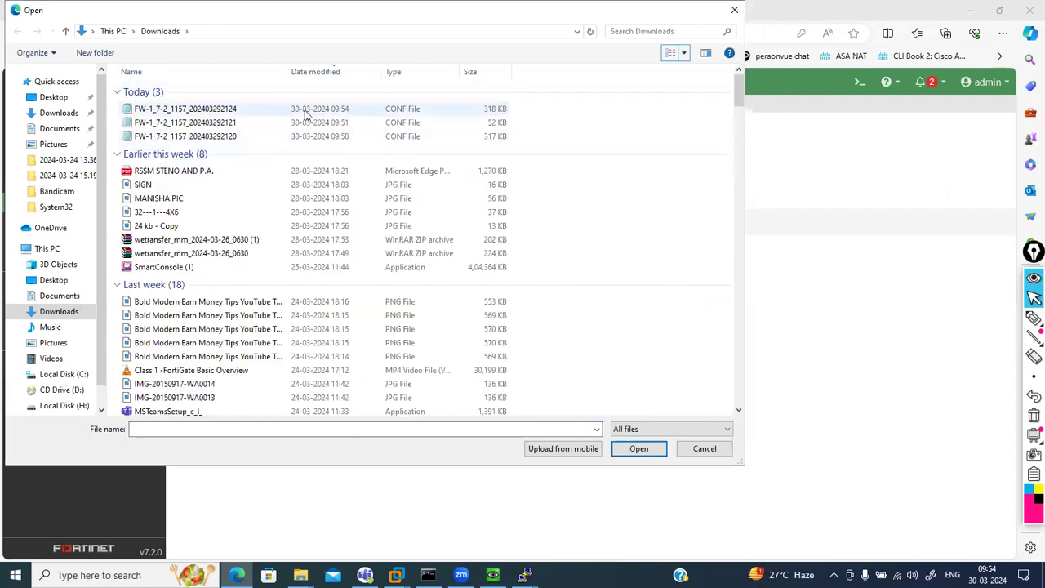
left_click(165, 111)
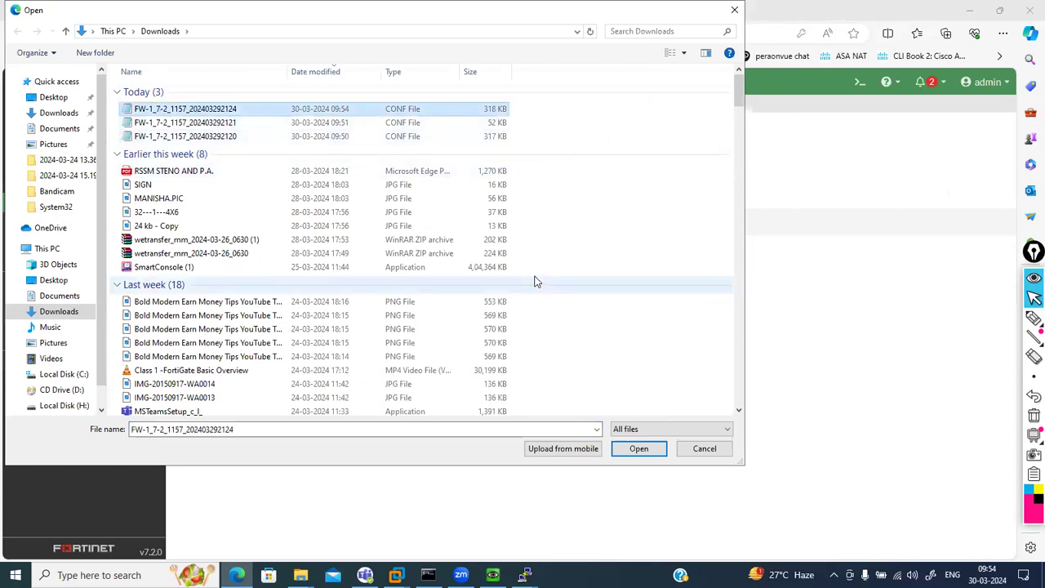
left_click(641, 449)
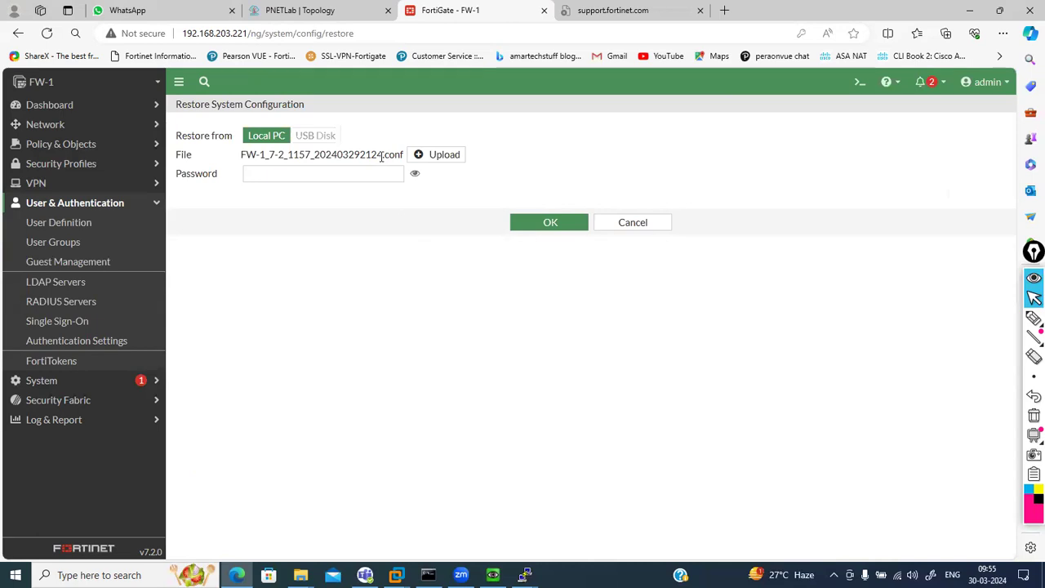
left_click_drag(381, 154, 401, 161)
left_click(439, 300)
Submit the restore and confirm it so the firewall reboots with the backup
left_click(557, 222)
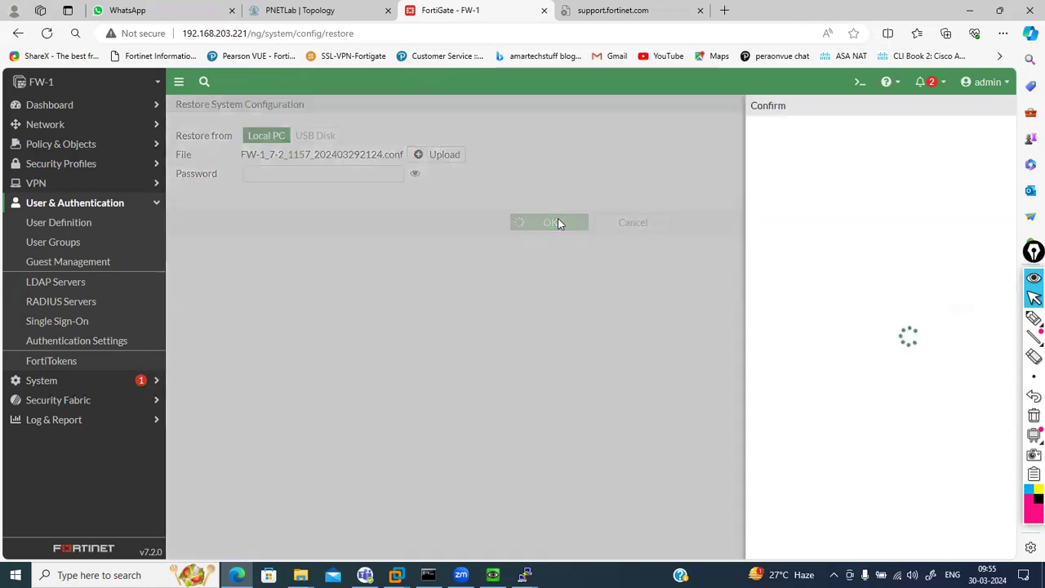
left_click(816, 550)
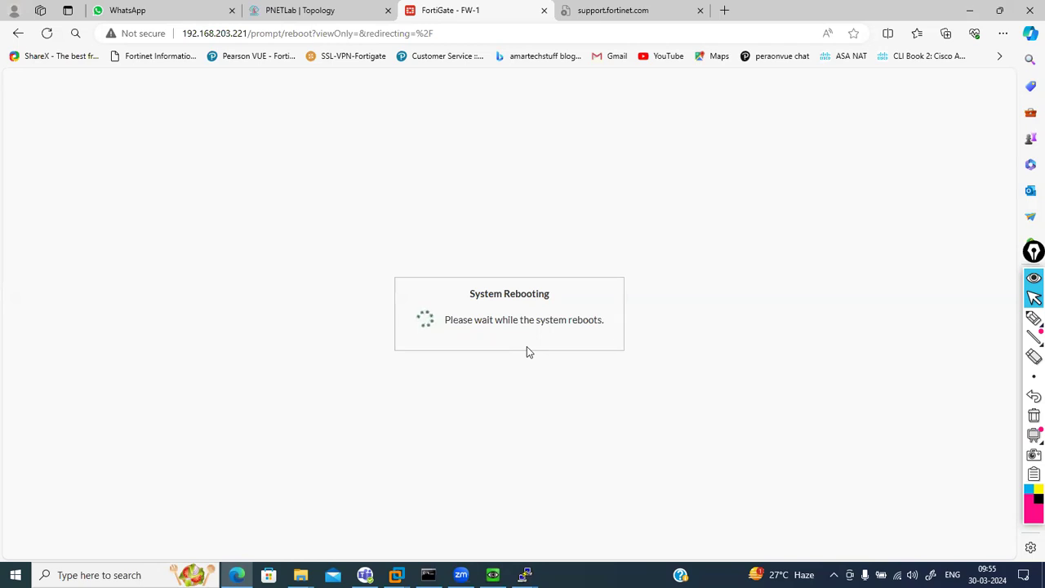
Check the FW-1 console in PuTTY while the browser shows the rebooting page
left_click(525, 575)
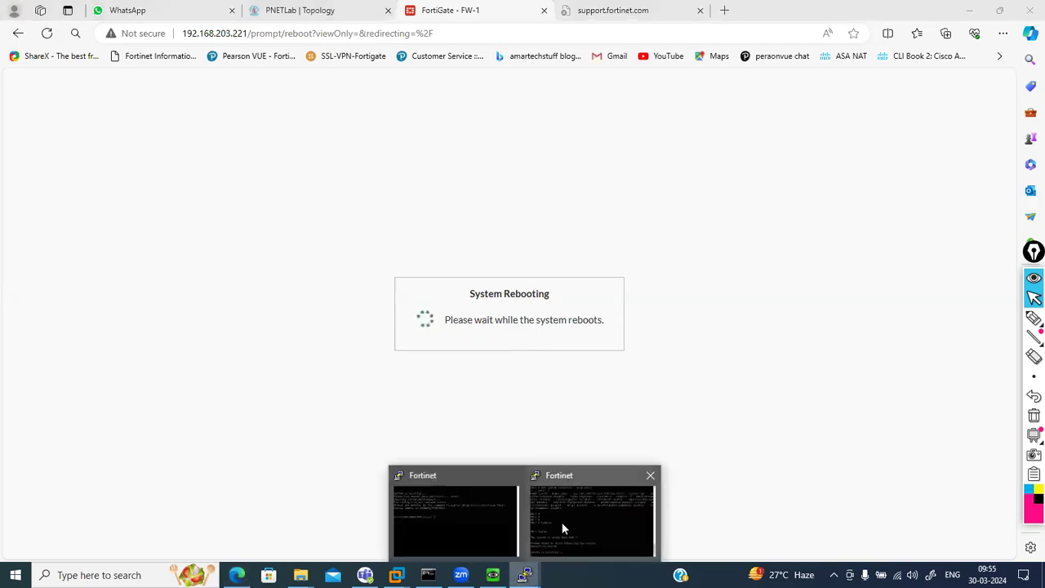
left_click(561, 522)
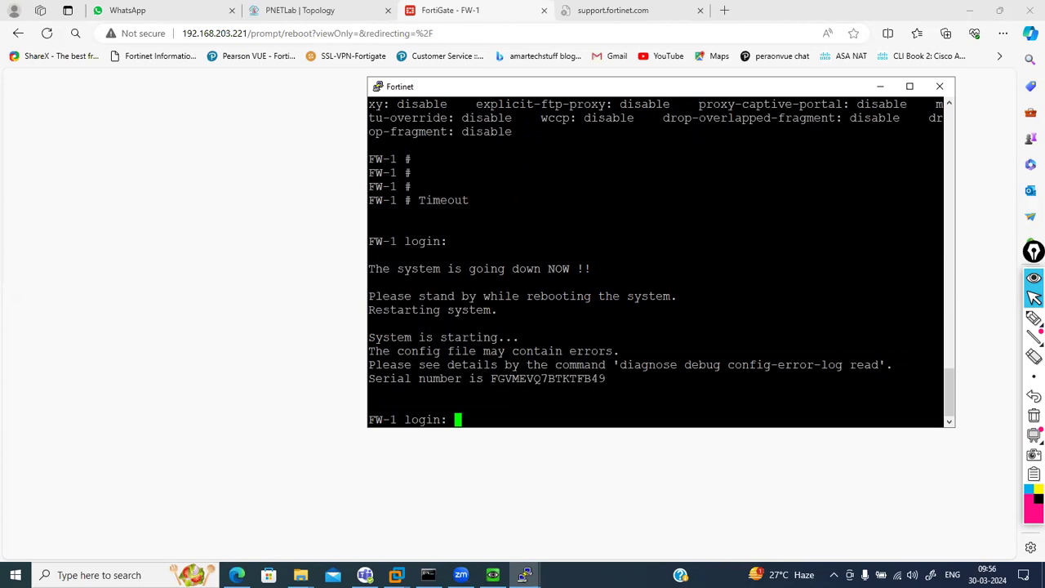
left_click(250, 413)
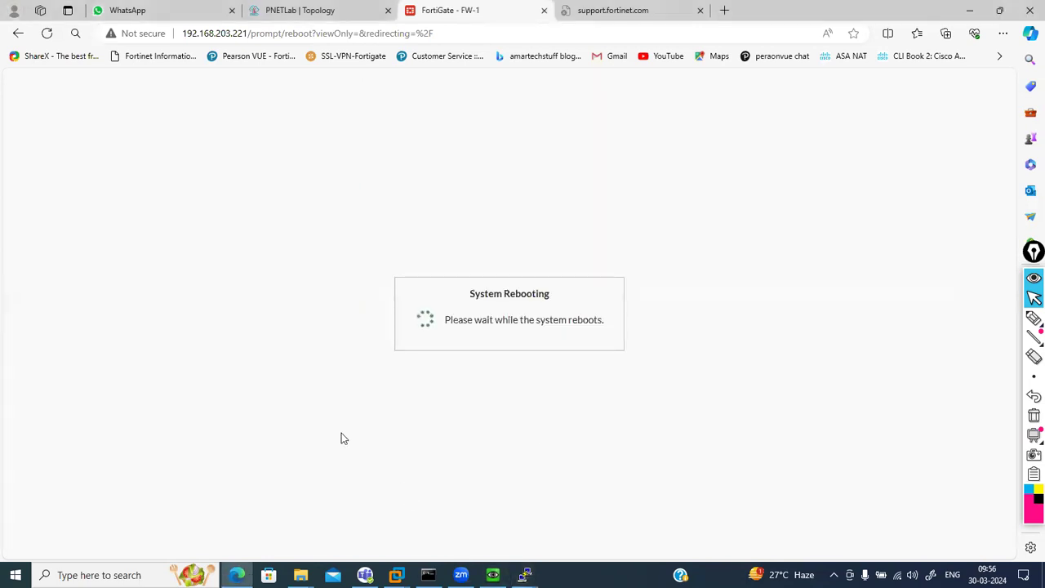
Log in to the FW-1 console as admin, then return to the web login page
mouse_move(525, 573)
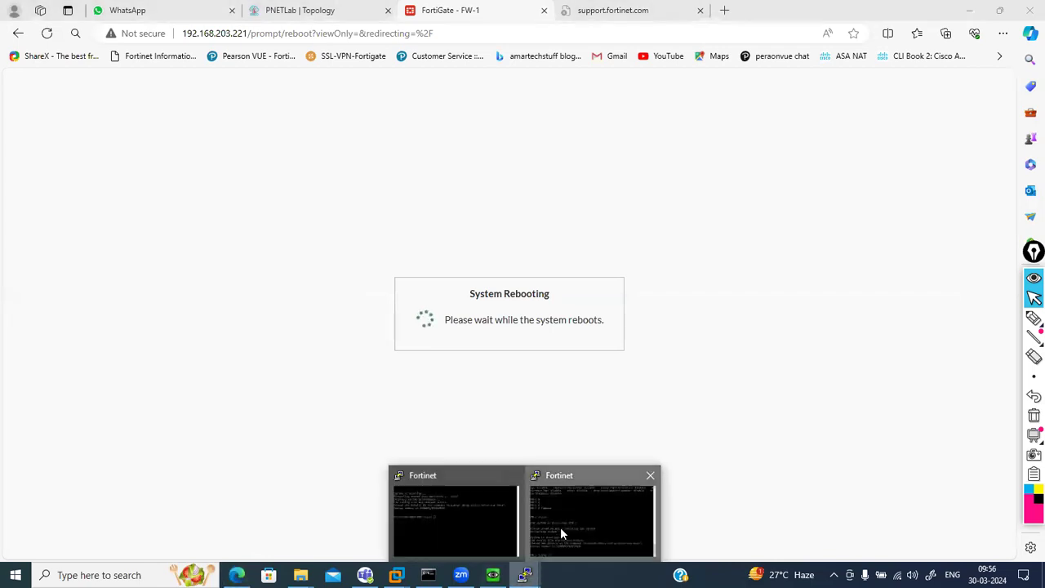
left_click(560, 526)
type("admin")
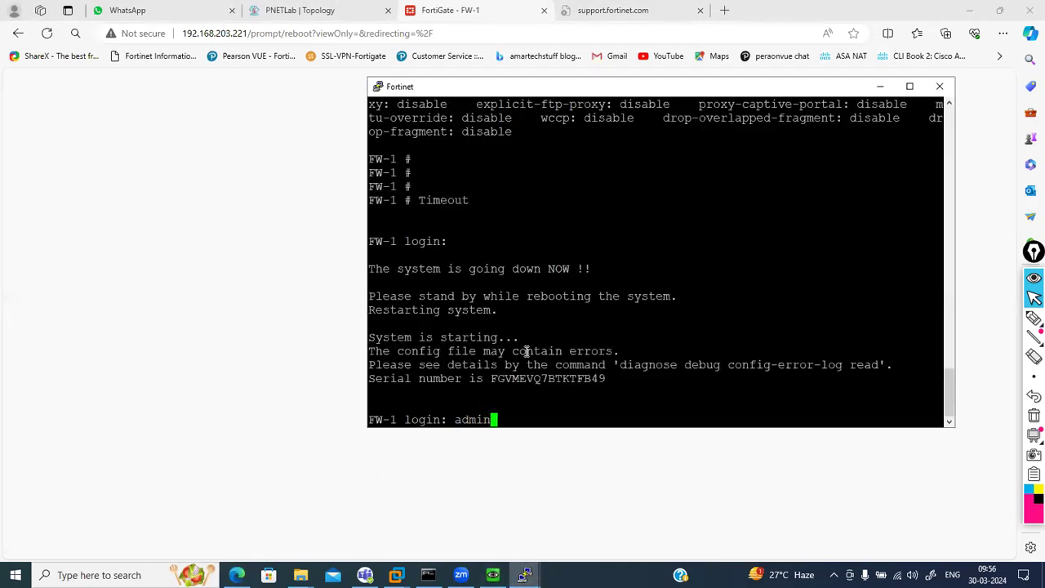
key("Return")
key("Return")
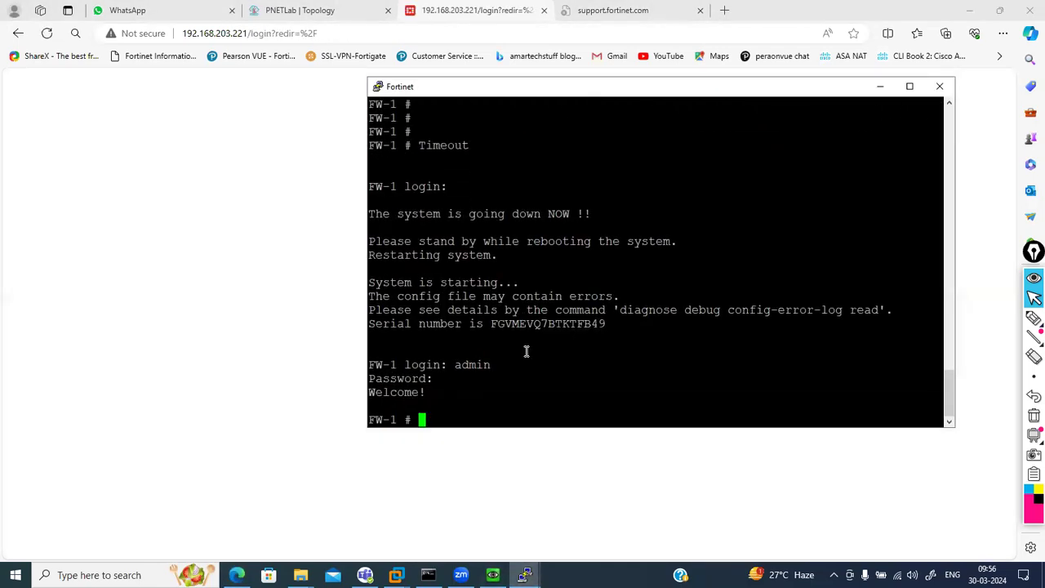
left_click(227, 266)
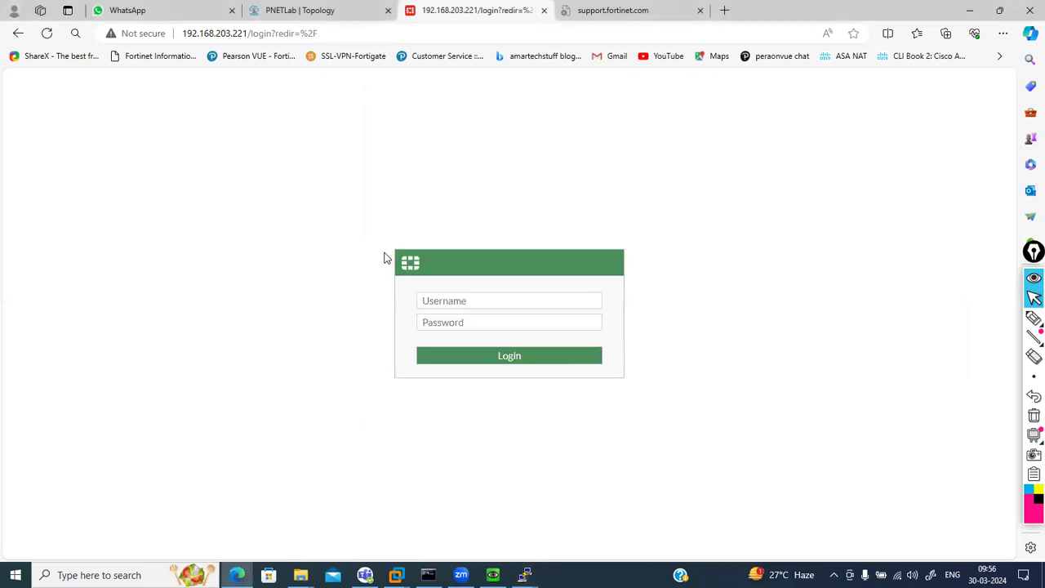
left_click(439, 299)
Log in to the web GUI as admin and dismiss the FortiOS 7.2.0 release overview
type("adm")
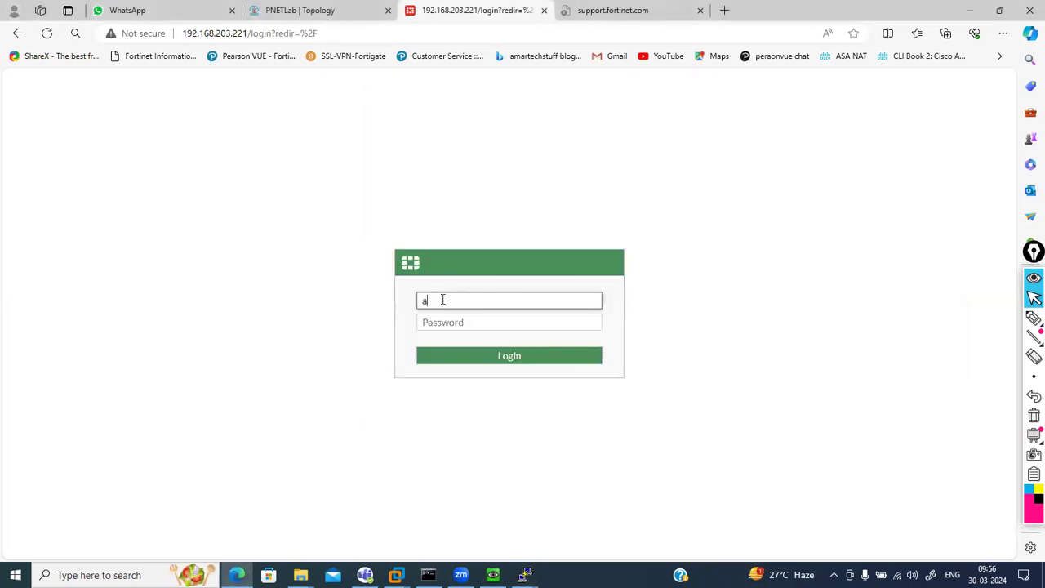
type("in")
key("Tab")
type("admin")
key("Return")
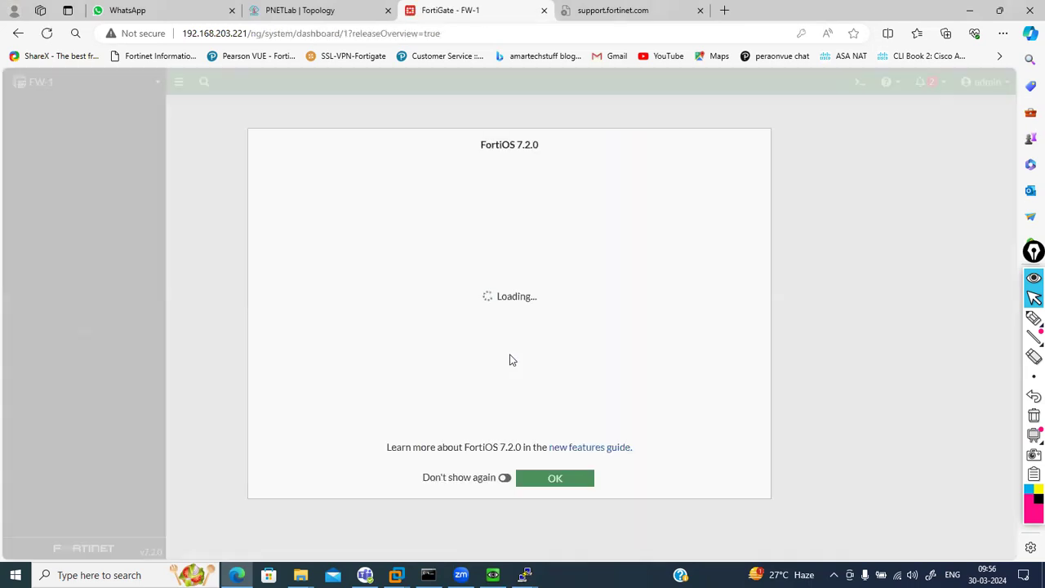
left_click(562, 488)
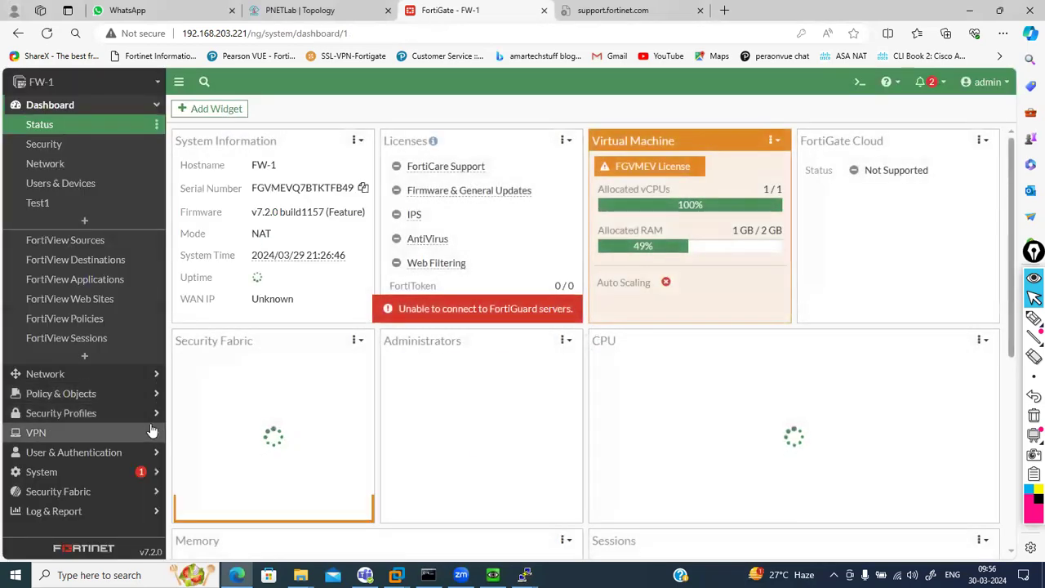
Open User Definition and select the restored test1 user
left_click(140, 453)
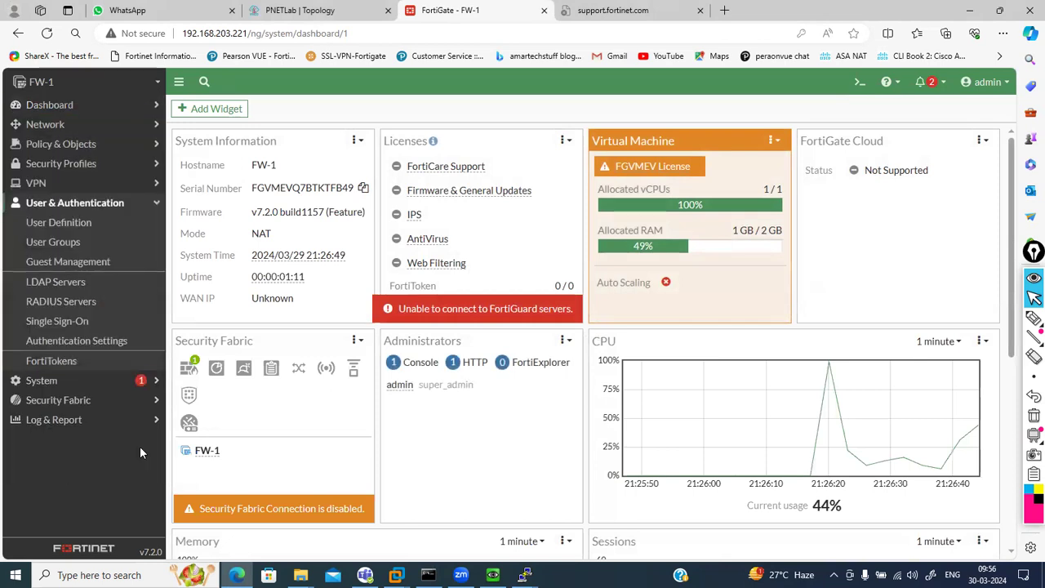
left_click(59, 222)
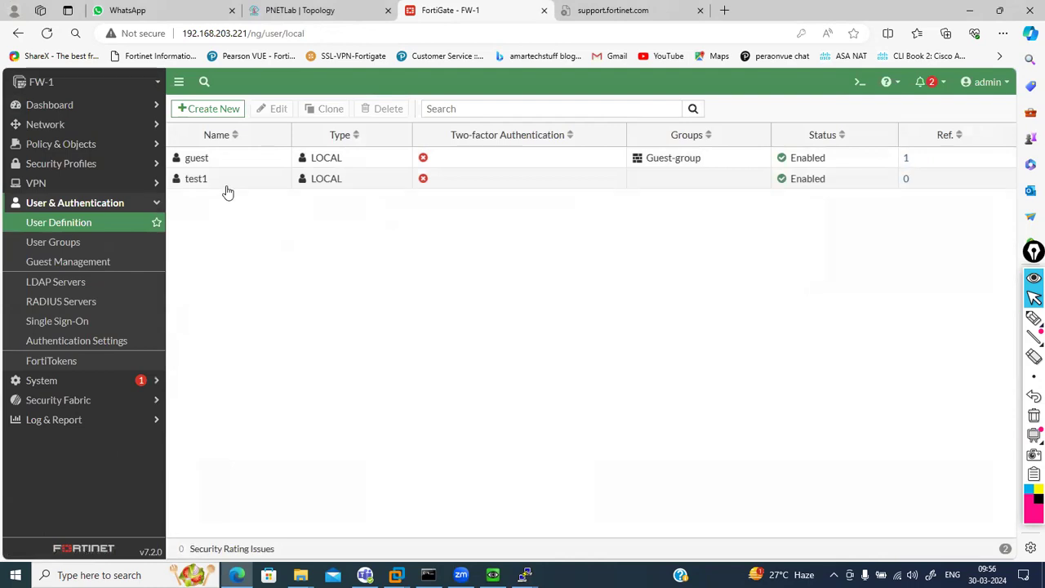
left_click(228, 185)
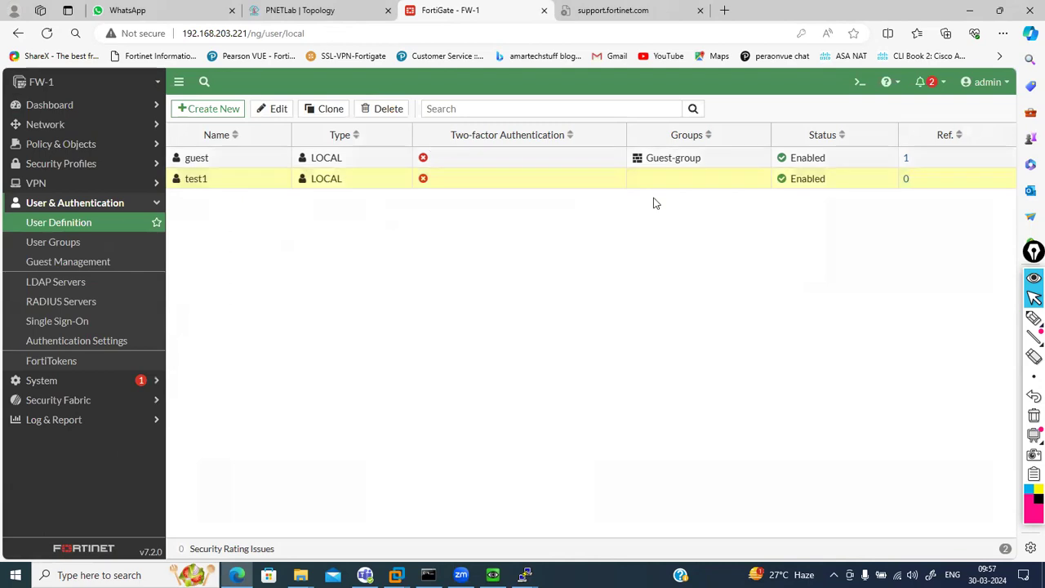
left_click(988, 88)
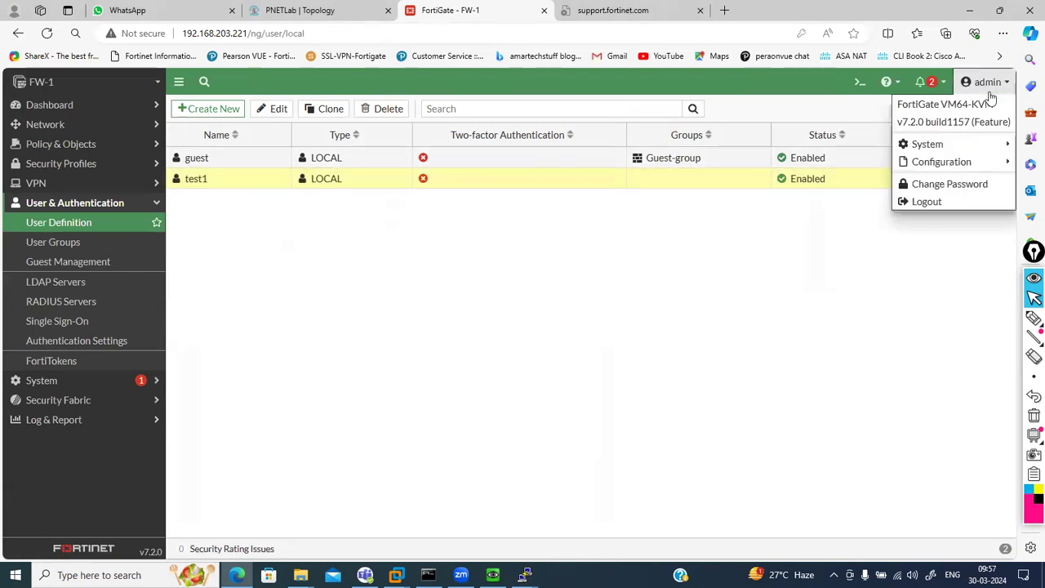
left_click(975, 187)
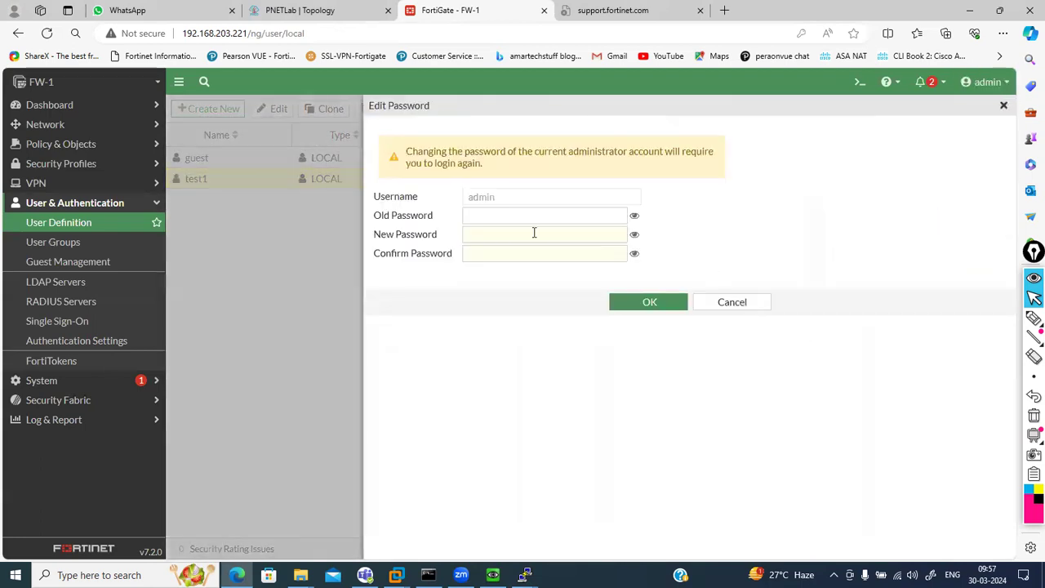
left_click(479, 212)
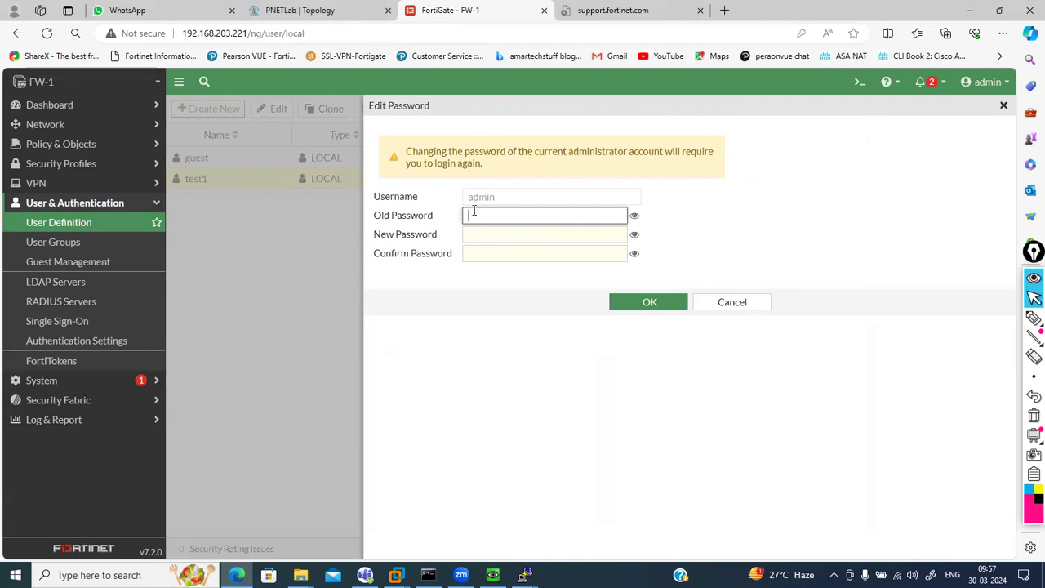
left_click(719, 301)
left_click(993, 84)
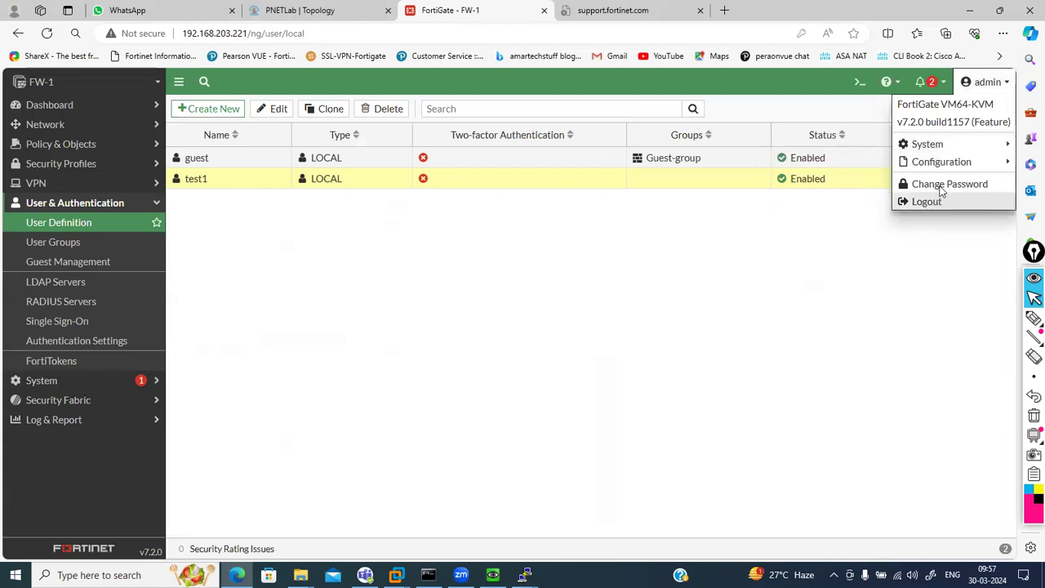
mouse_move(942, 163)
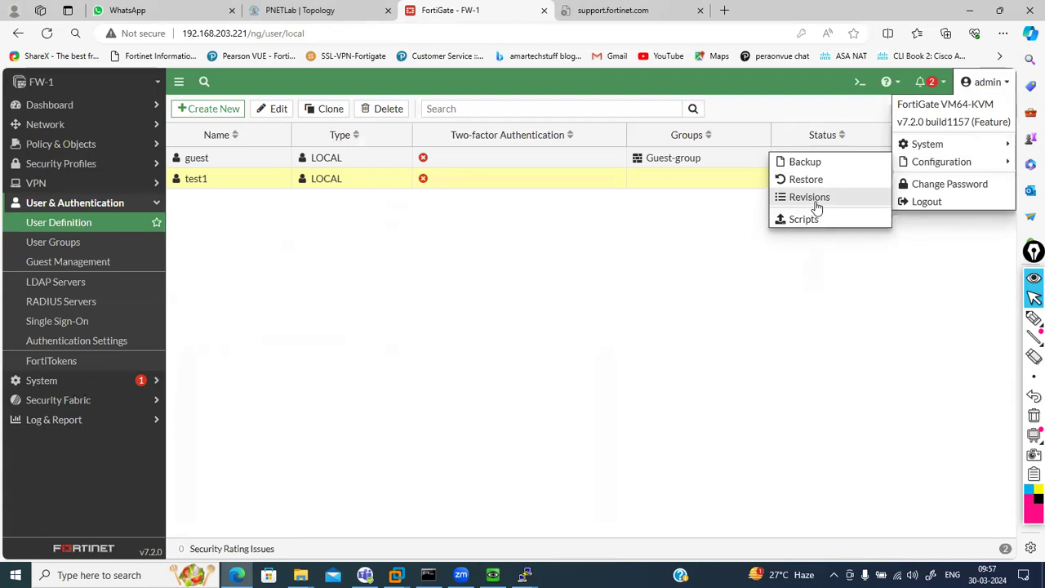
left_click(579, 275)
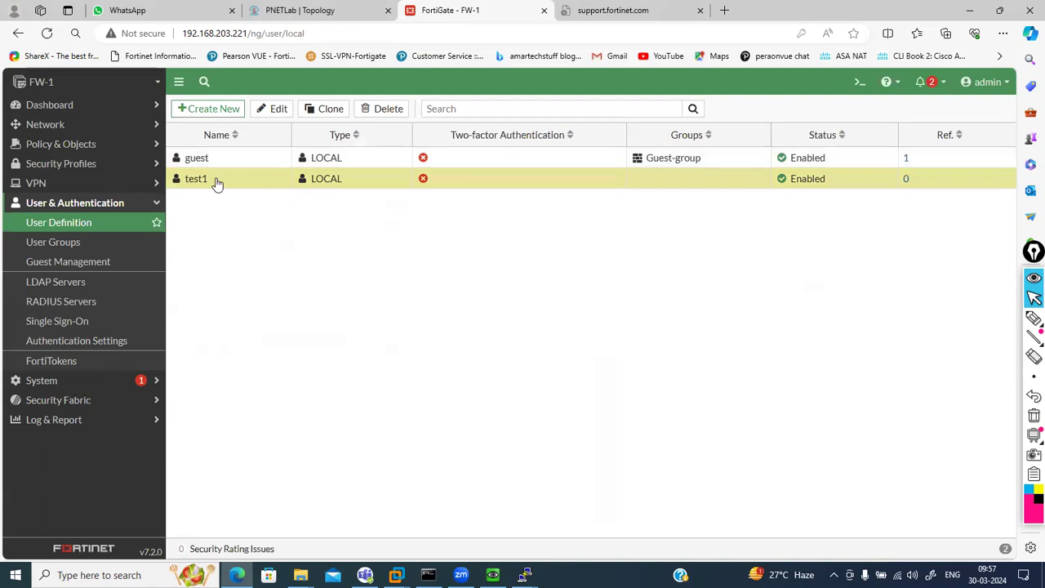
mouse_move(203, 186)
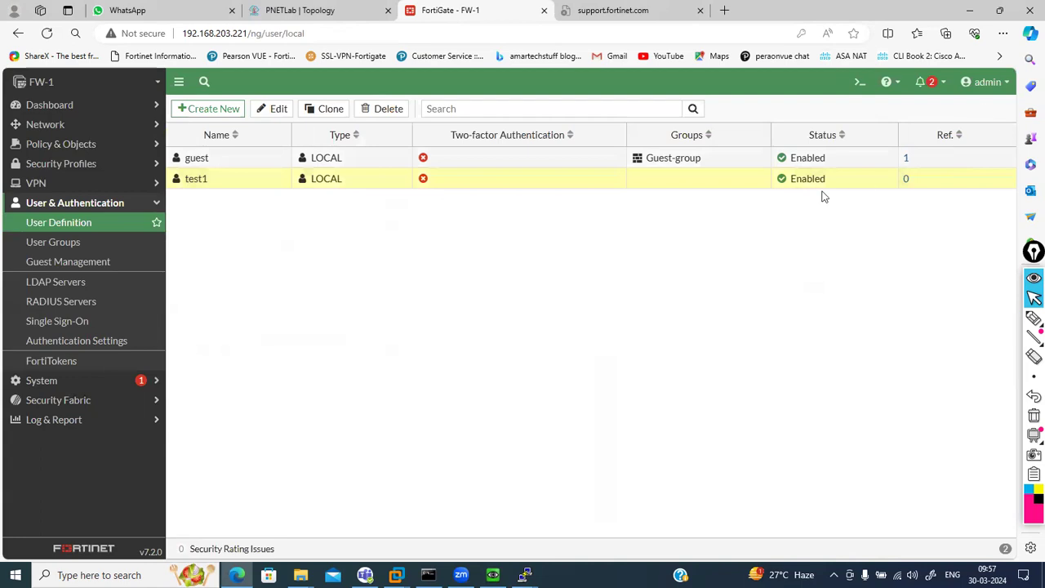
Create local user test2 with a password and submit it through the wizard
left_click(198, 110)
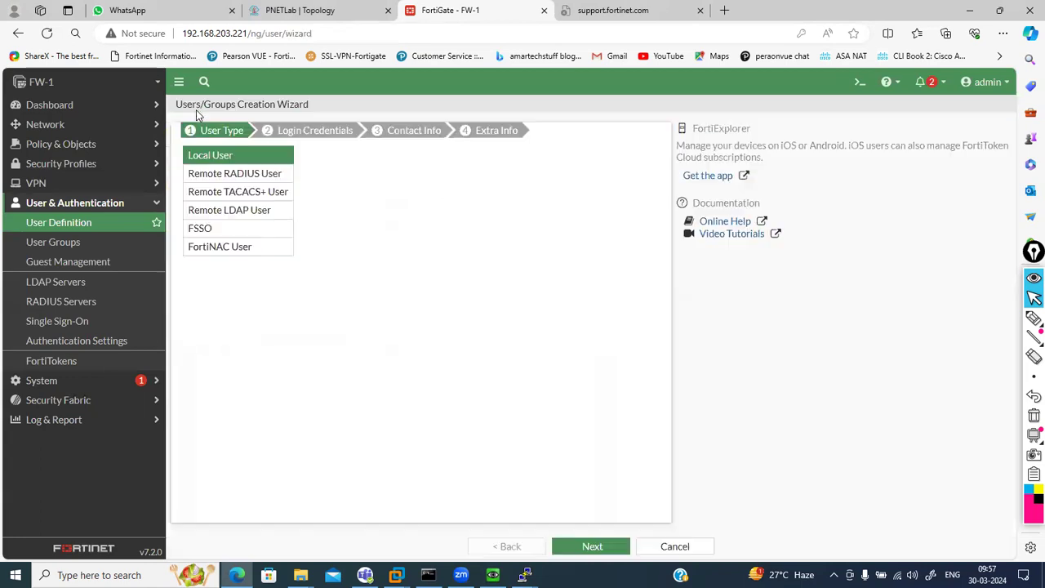
left_click(611, 553)
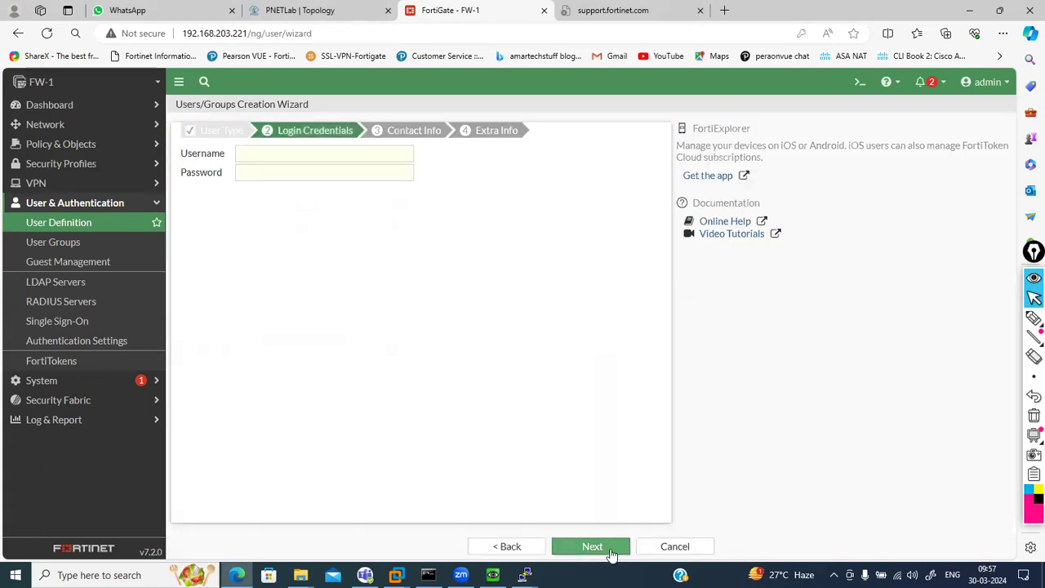
left_click(275, 147)
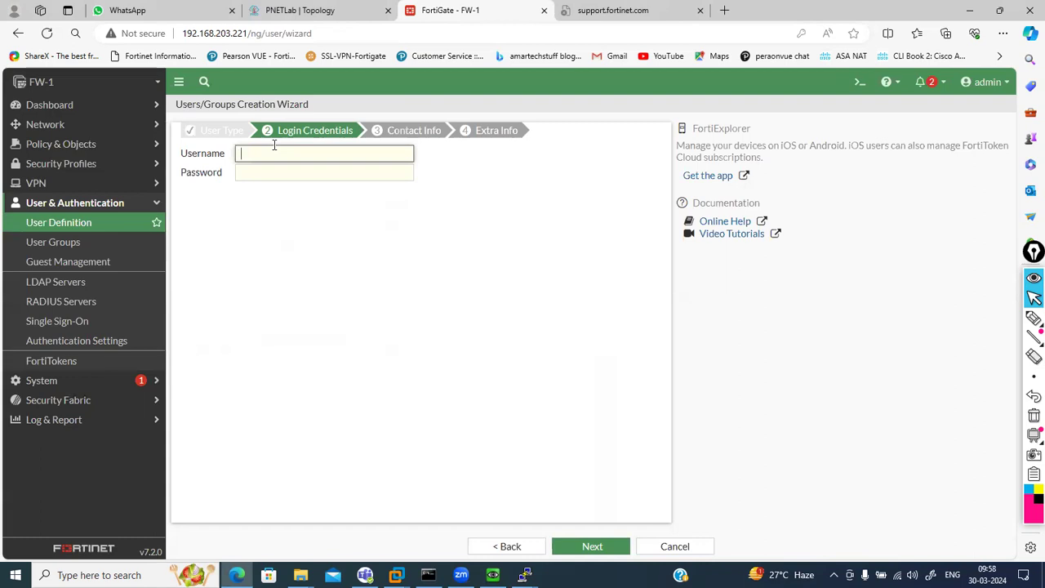
type("test2")
key("Tab")
type("1234")
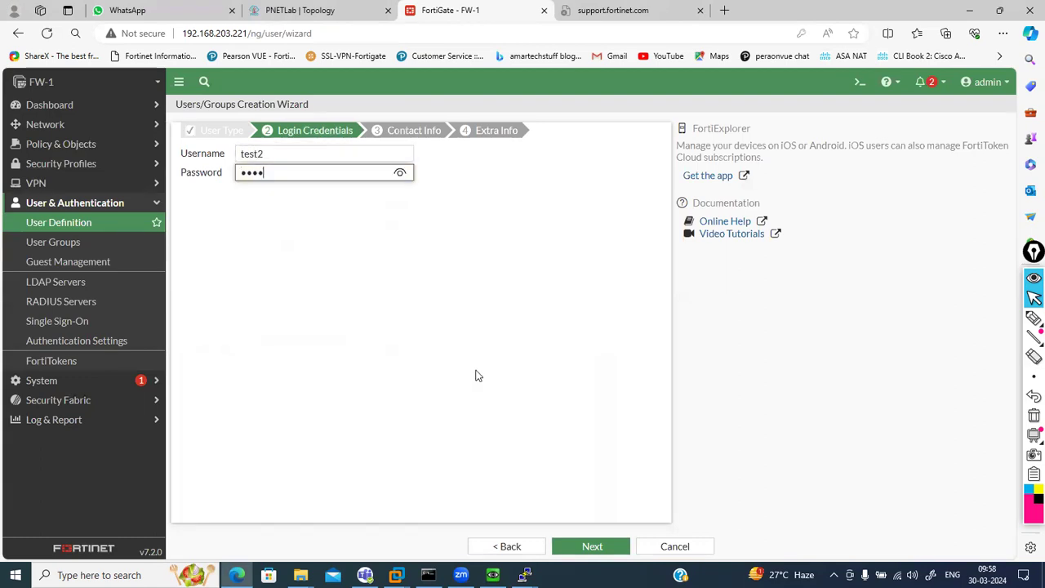
left_click(597, 552)
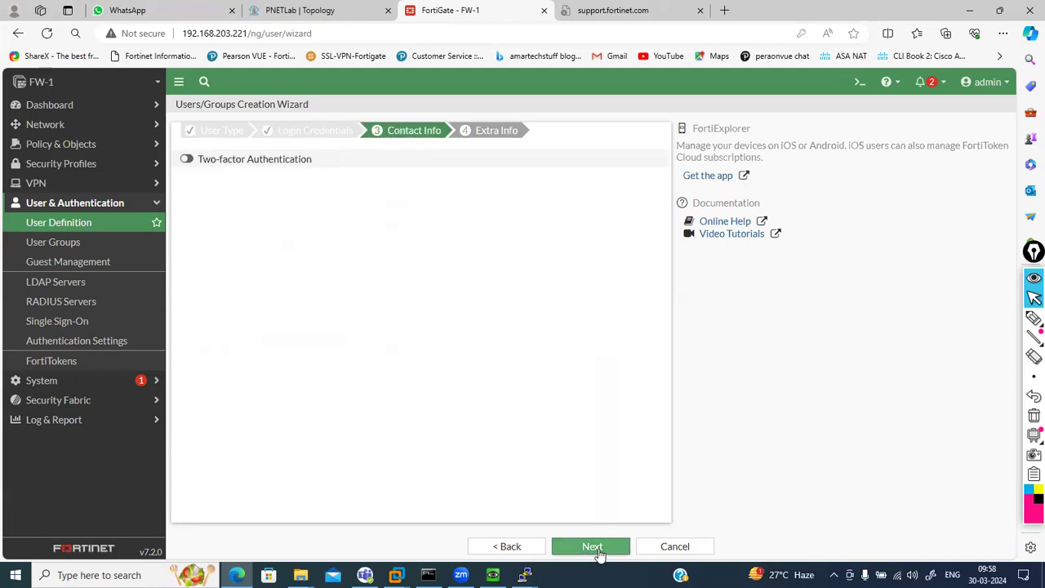
left_click(599, 553)
left_click(600, 554)
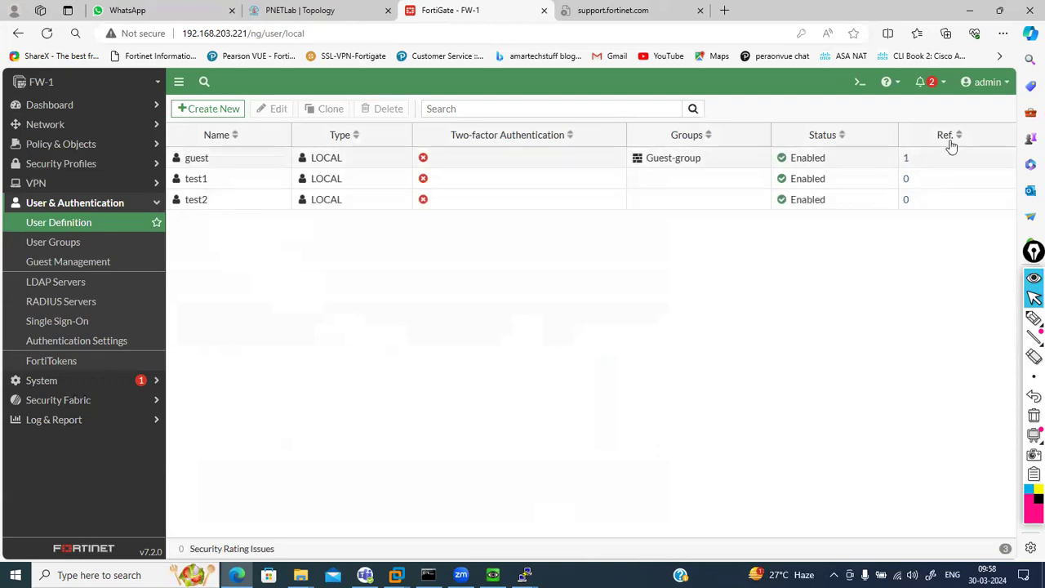
Save a new configuration revision with the comment 'revision1'
left_click(985, 88)
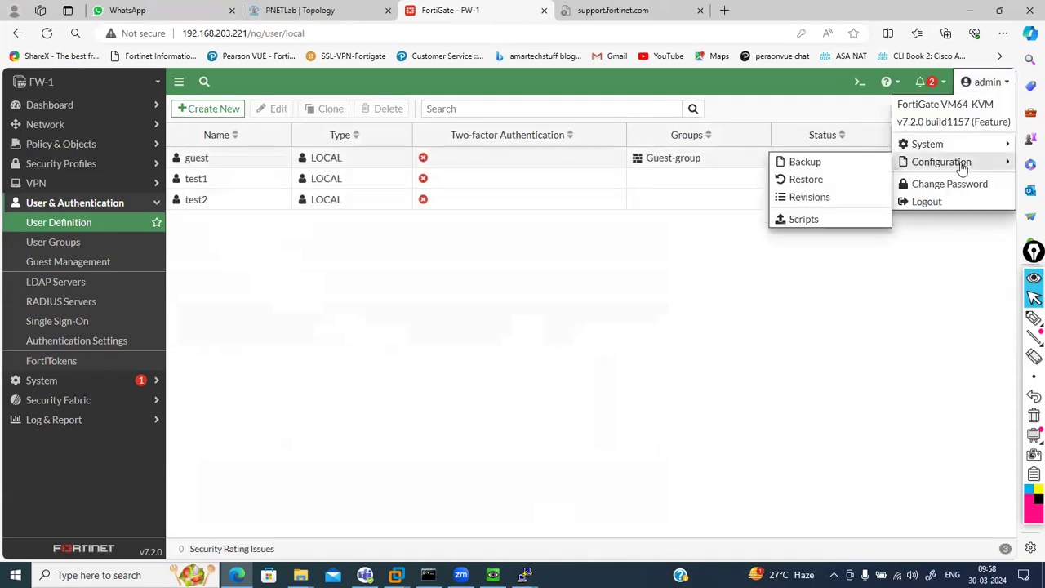
left_click(823, 201)
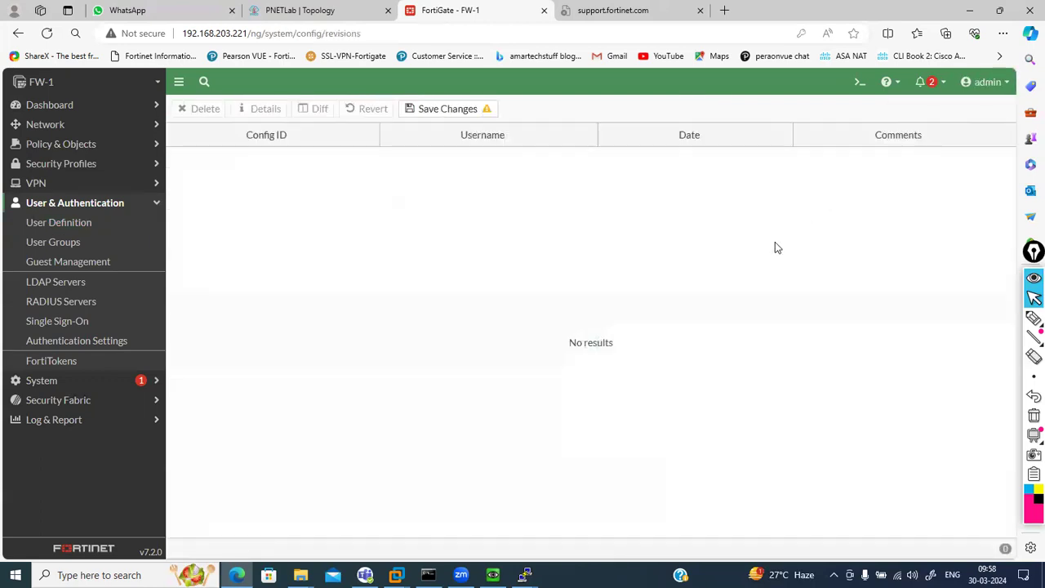
left_click(466, 116)
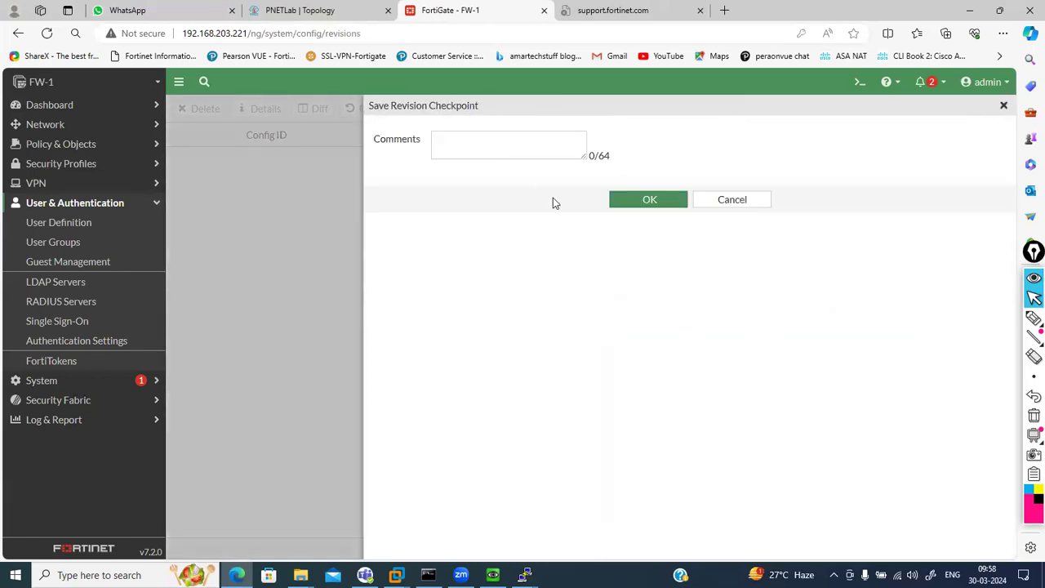
left_click(521, 150)
type("dafu")
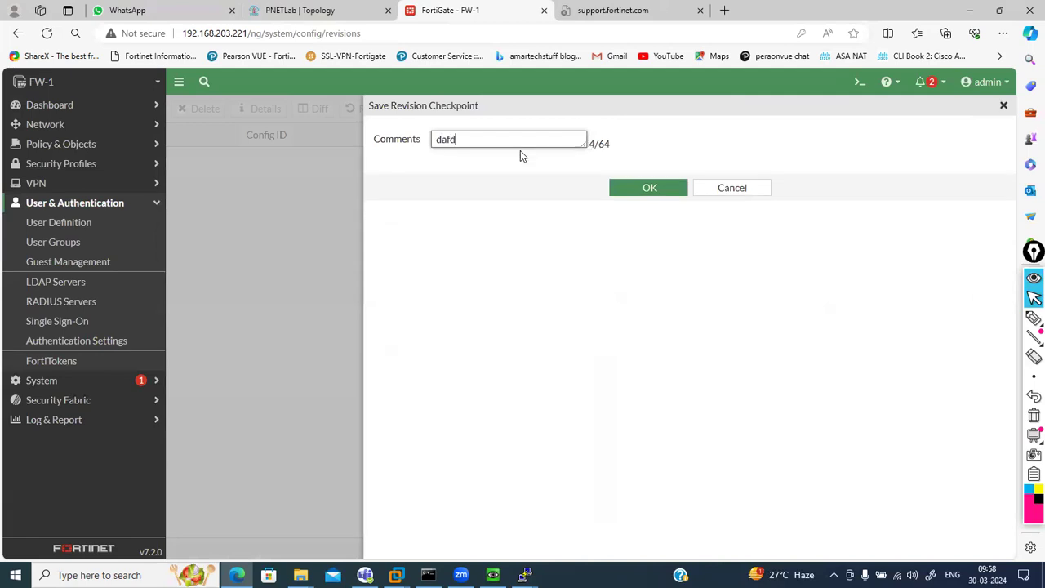
key("BackSpace")
key("BackSpace")
key("BackSpace")
key("BackSpace")
type("r")
key("BackSpace")
type("revision1")
left_click(642, 188)
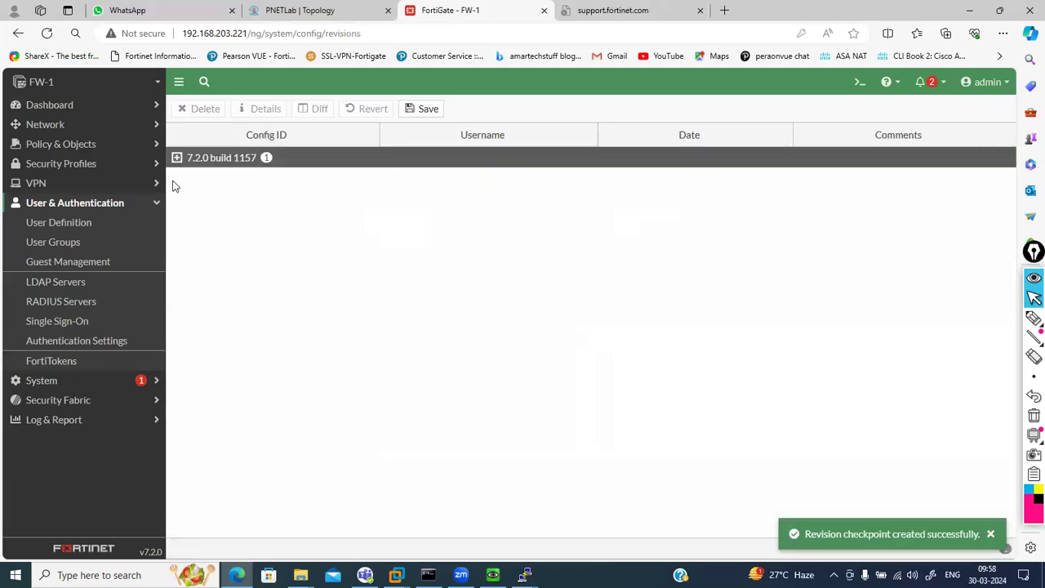
Expand the 7.2.0 build 1157 revisions, then return to User Definition and select guest
left_click(176, 158)
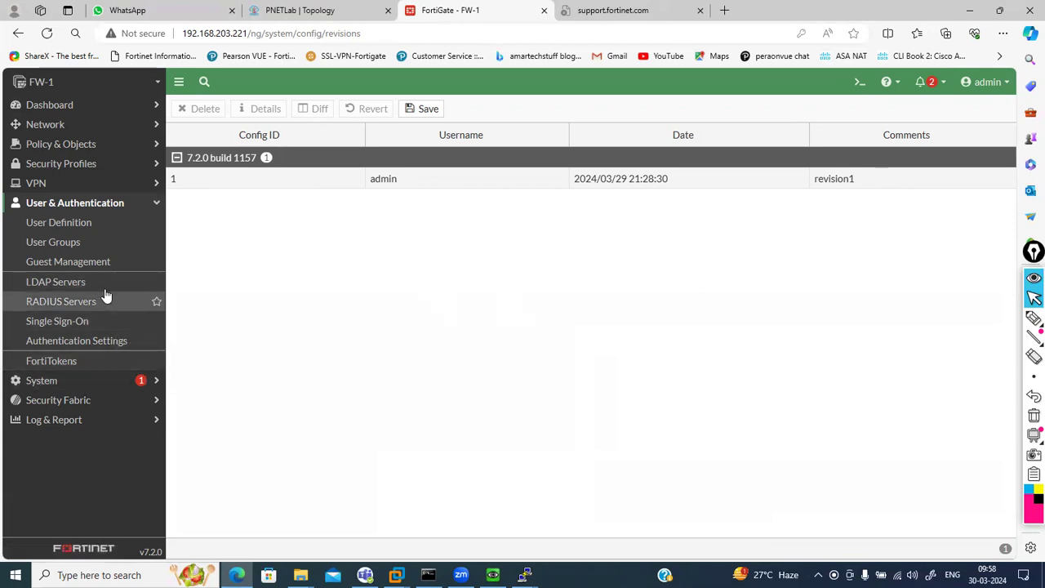
left_click(67, 228)
left_click(219, 161)
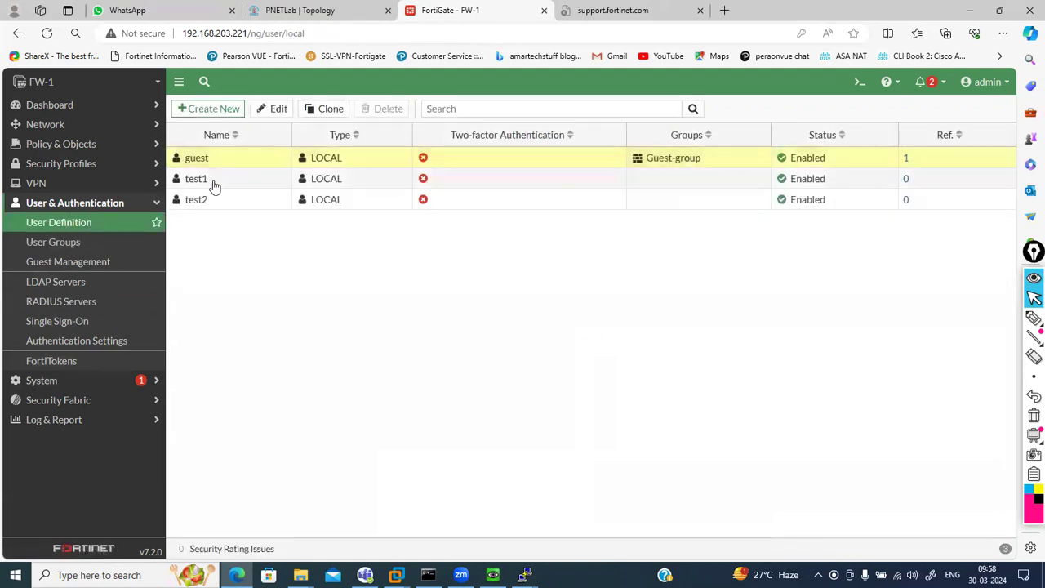
left_click(214, 183)
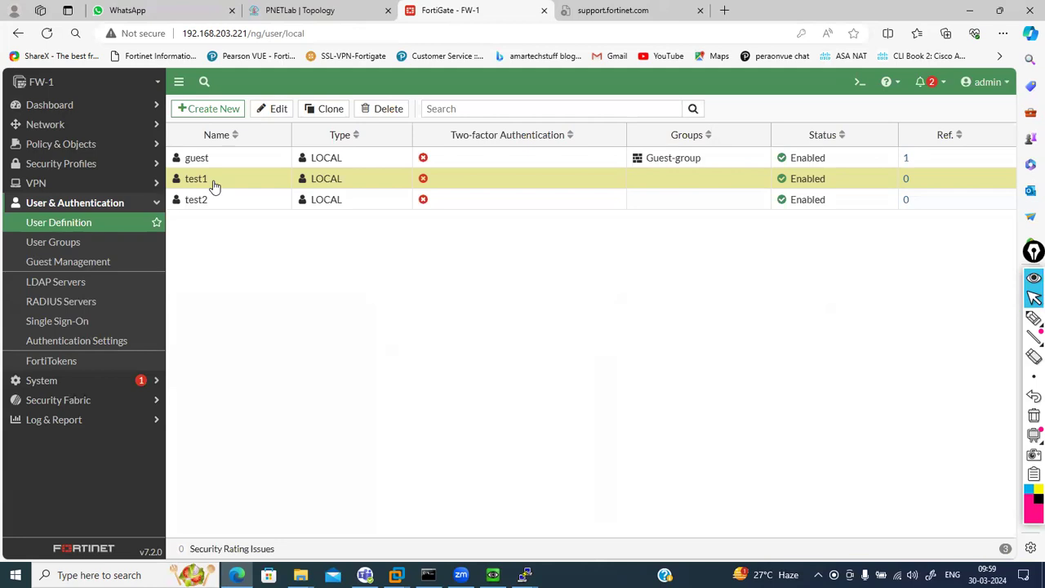
right_click(214, 186)
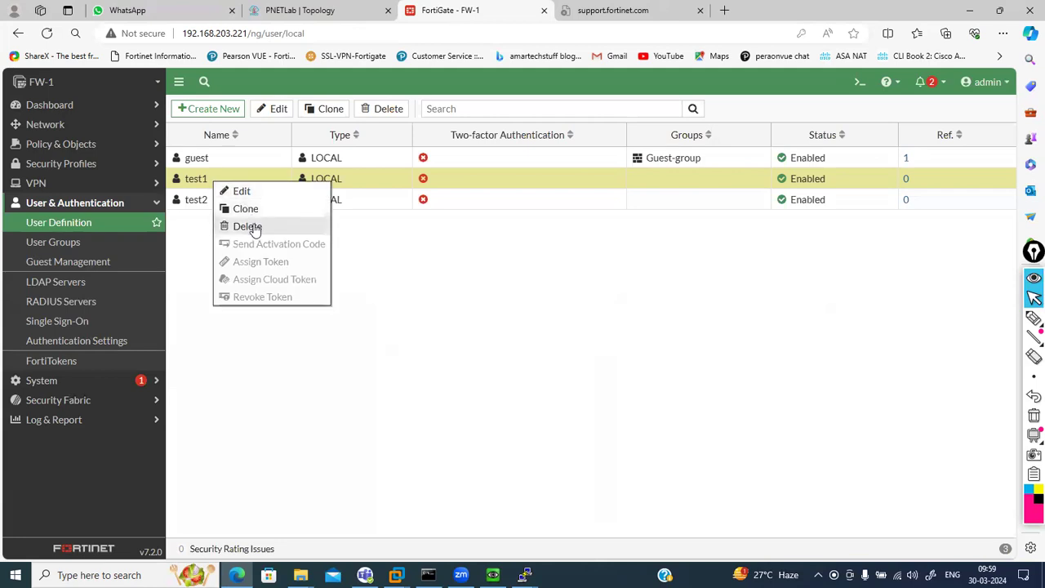
left_click(439, 259)
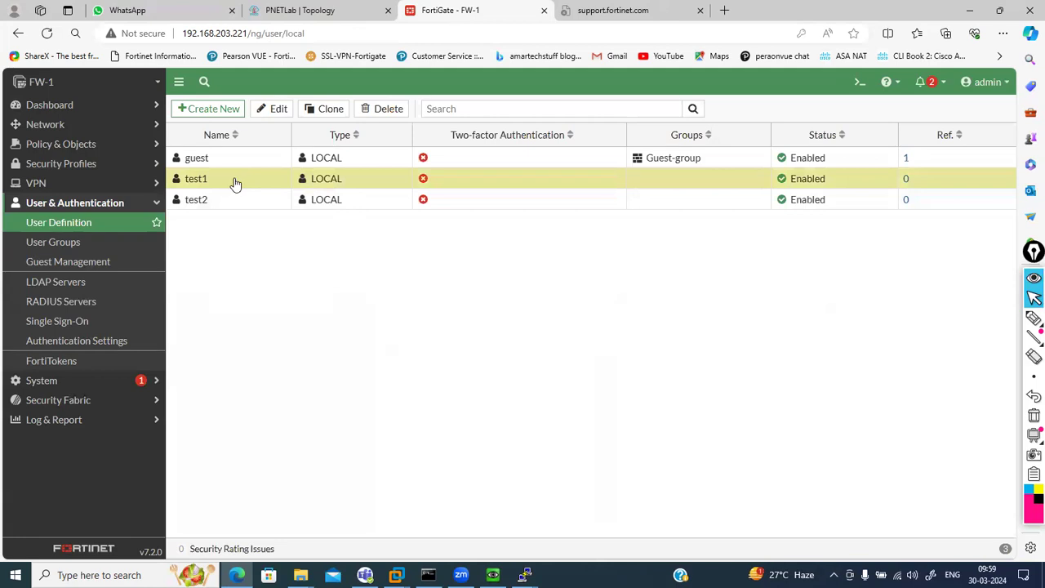
left_click(987, 82)
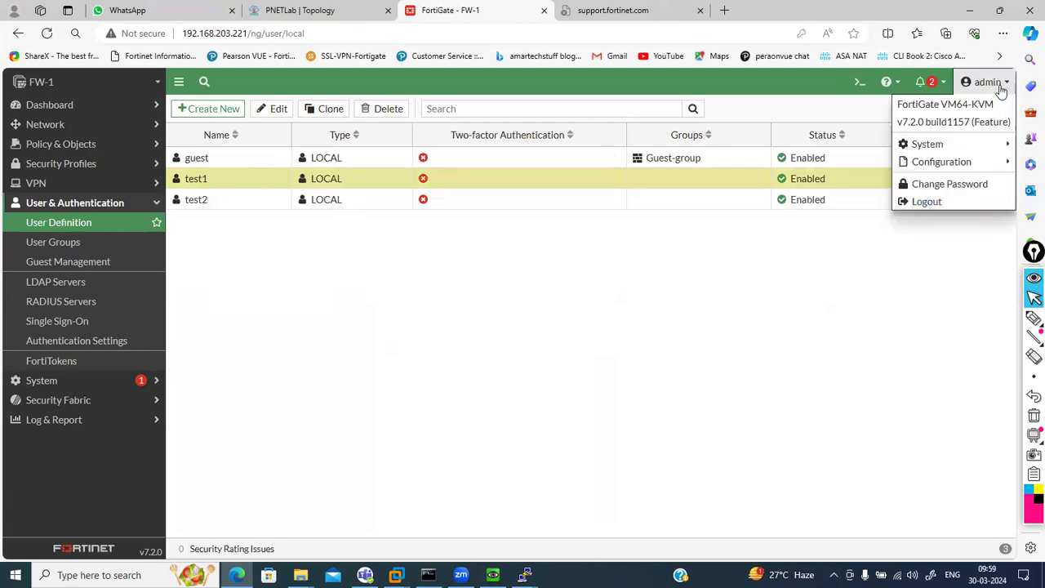
mouse_move(972, 163)
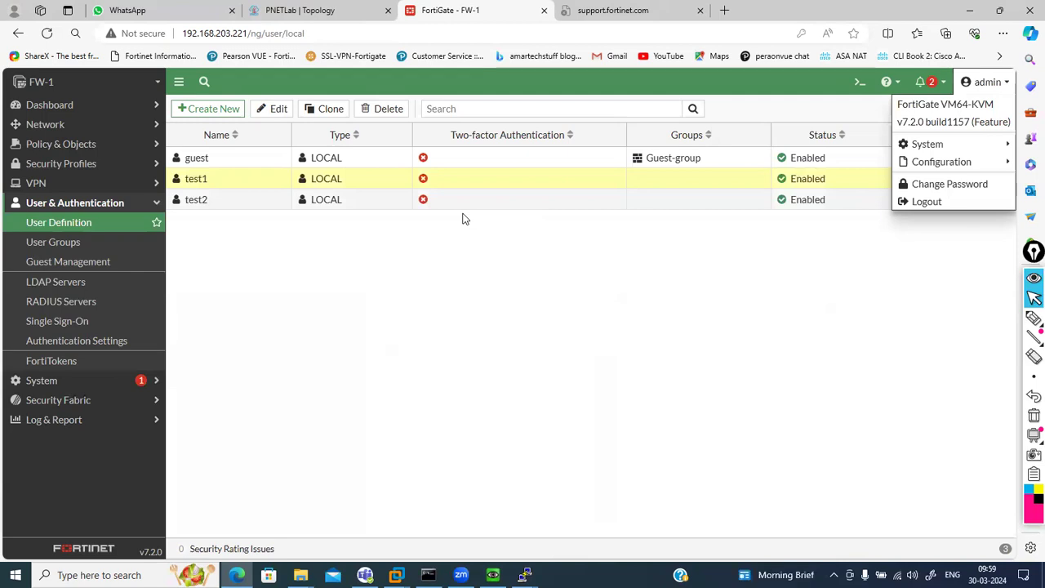
Delete local users test1 and test2, leaving only guest
right_click(222, 179)
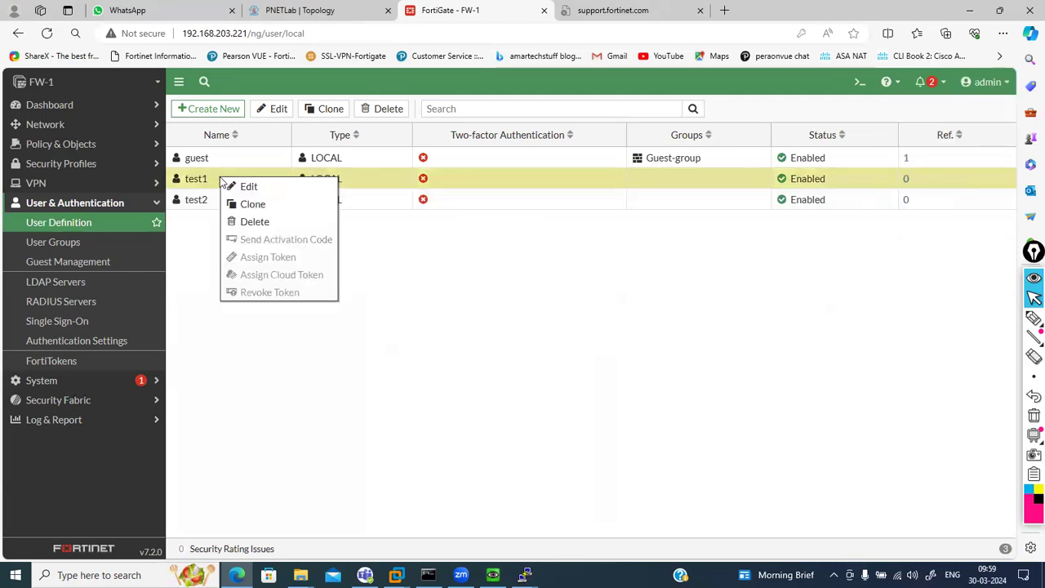
left_click(249, 223)
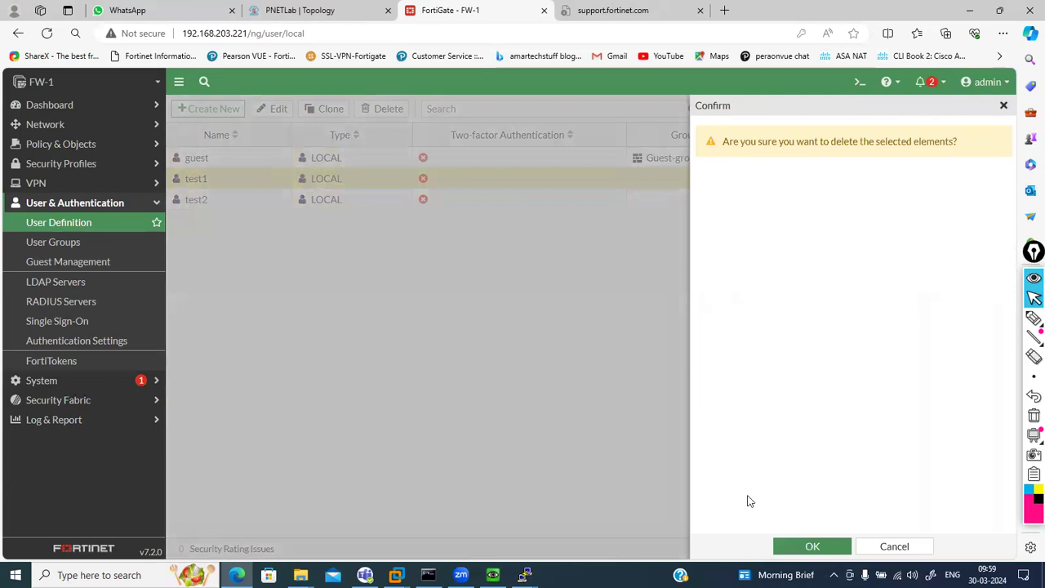
left_click(818, 542)
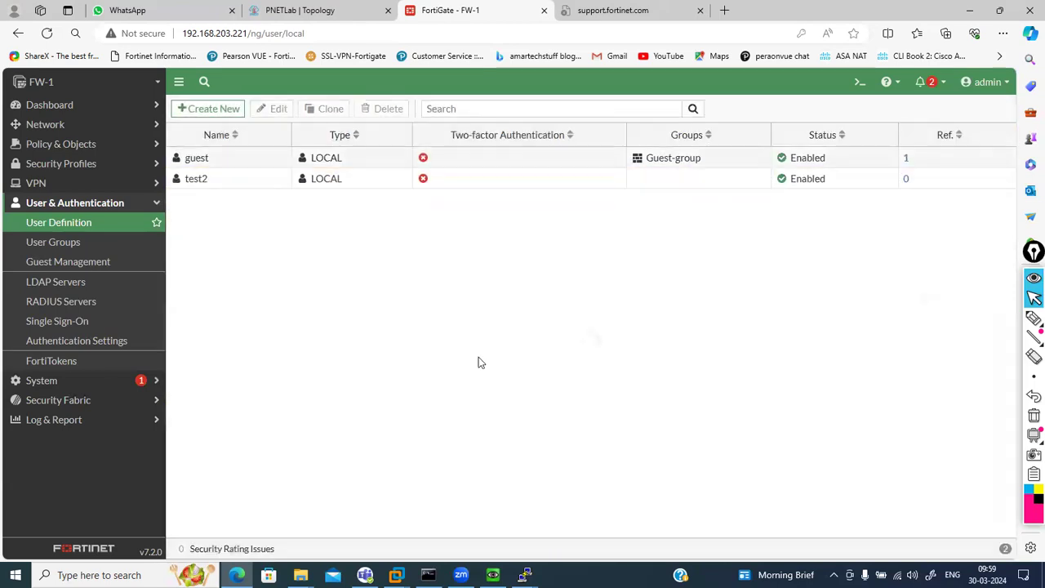
right_click(210, 182)
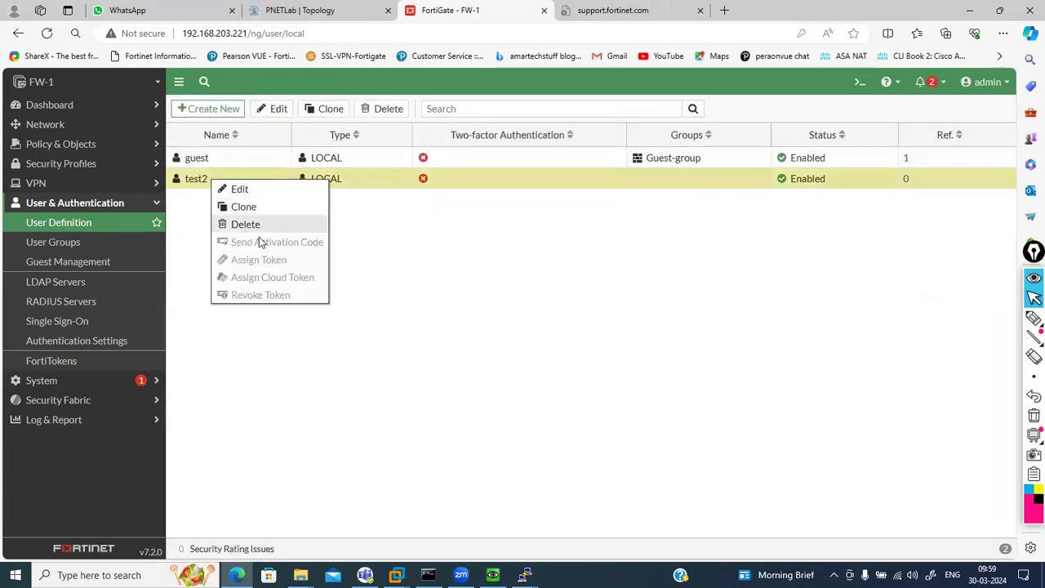
left_click(241, 227)
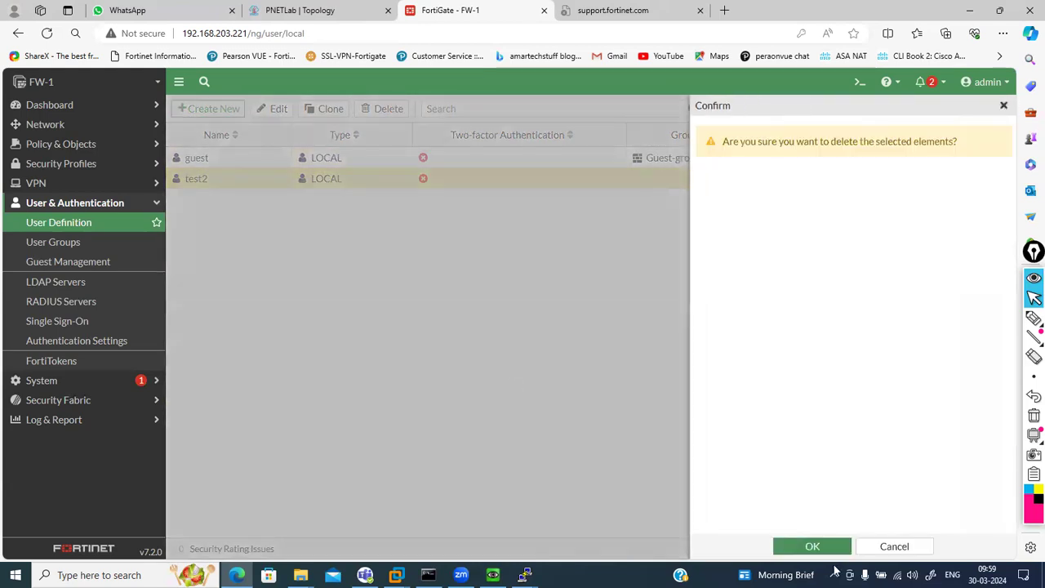
left_click(803, 552)
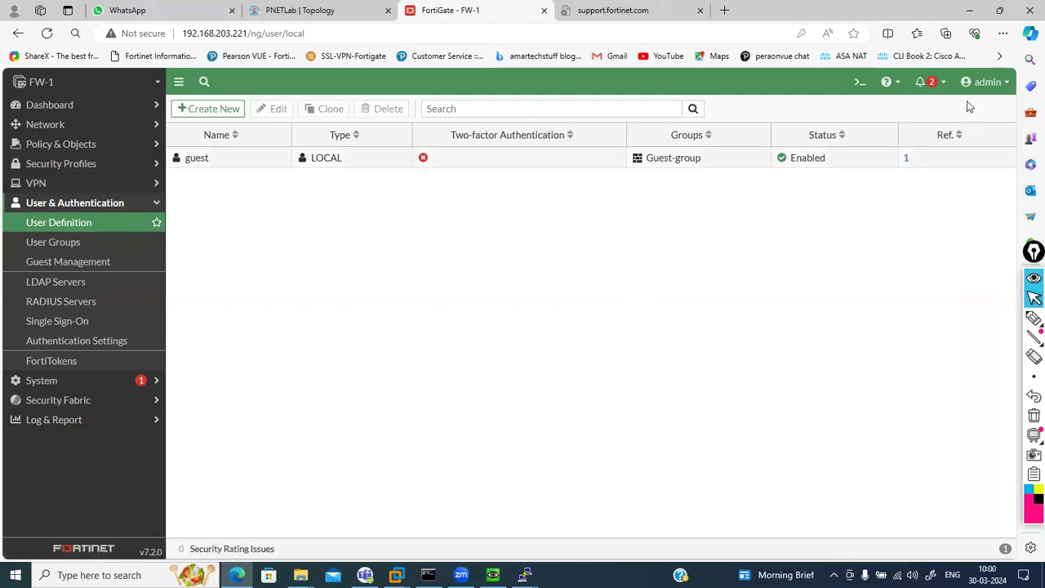
Revert the configuration to revision1 from Revisions, accepting the device reboot
left_click(984, 81)
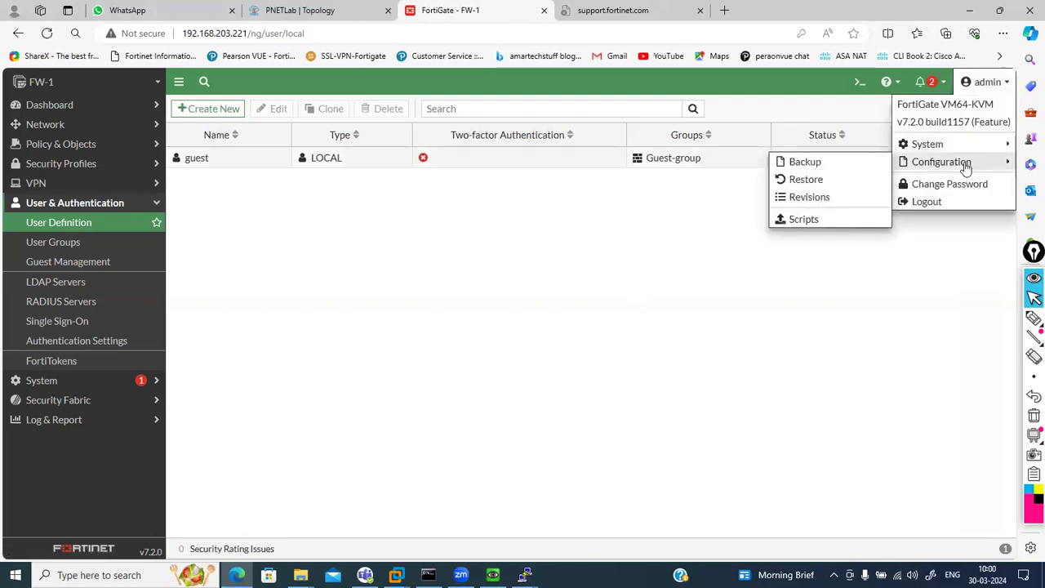
left_click(824, 200)
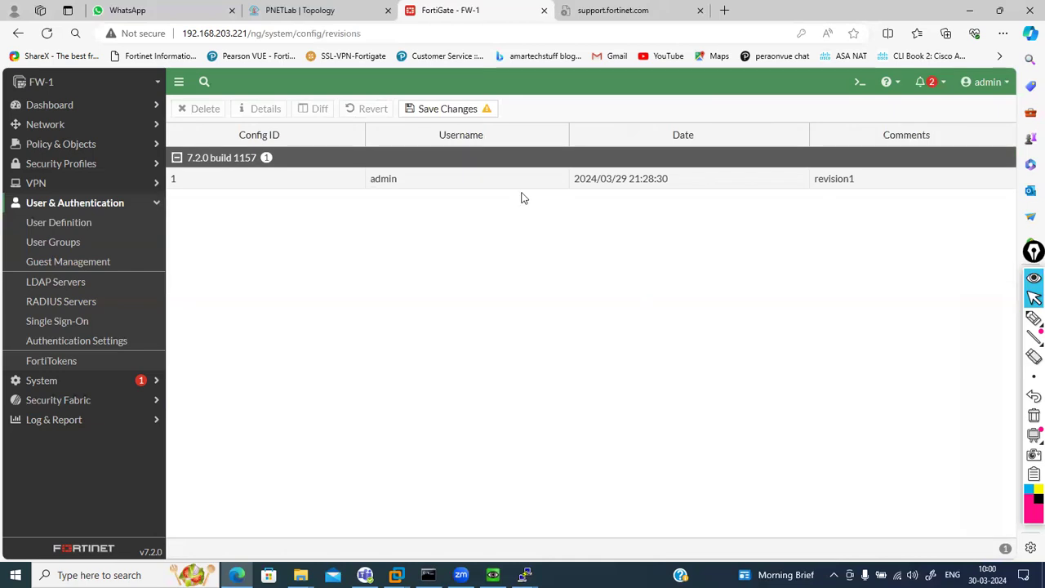
left_click(429, 183)
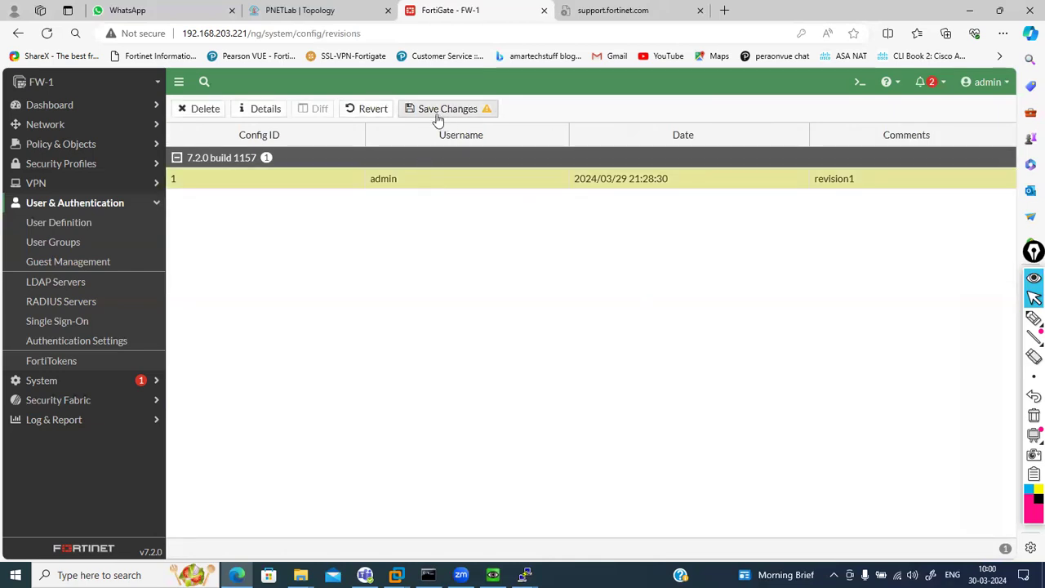
left_click(374, 110)
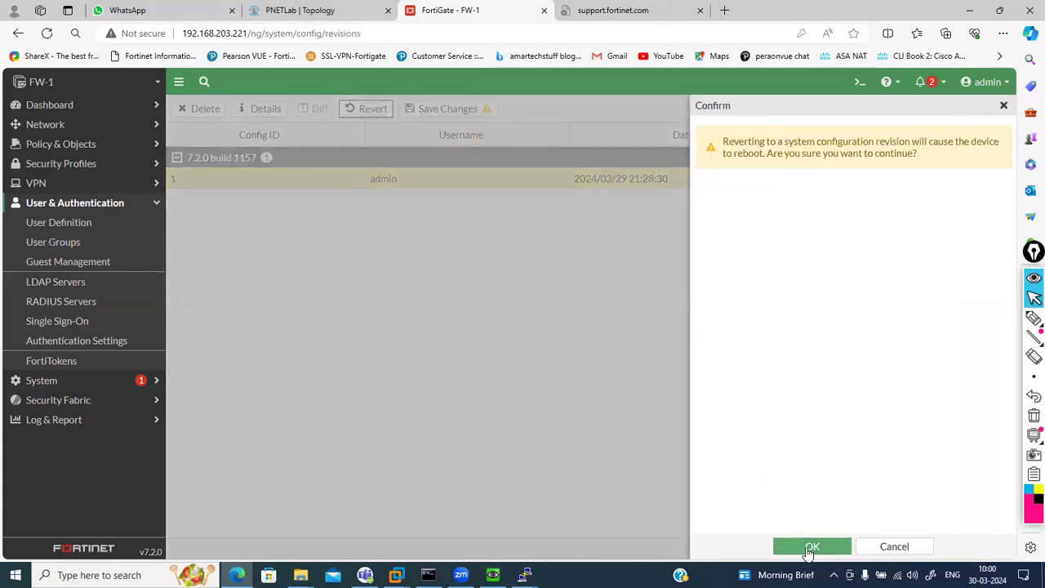
left_click(838, 543)
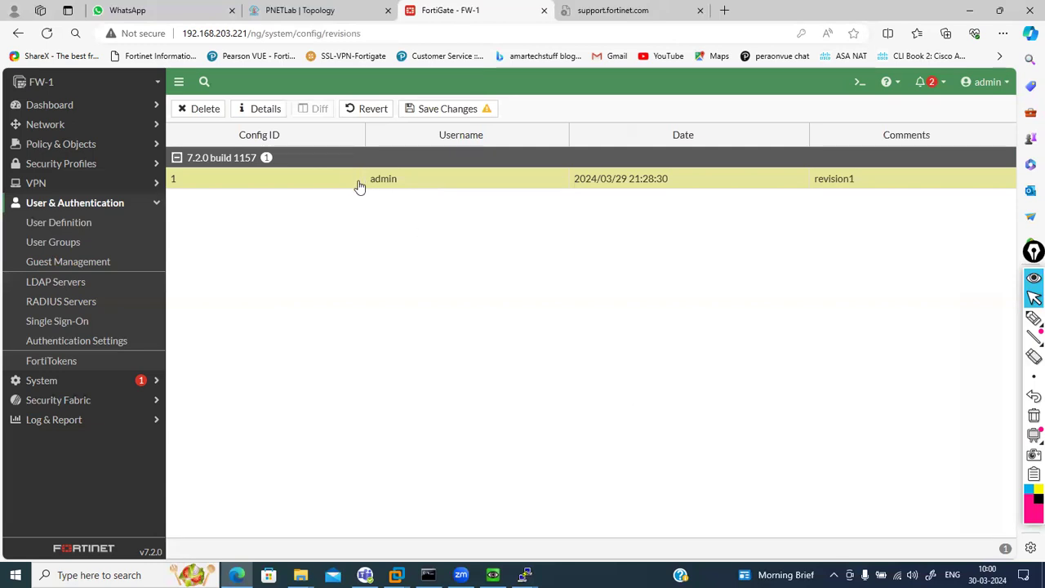
left_click(84, 228)
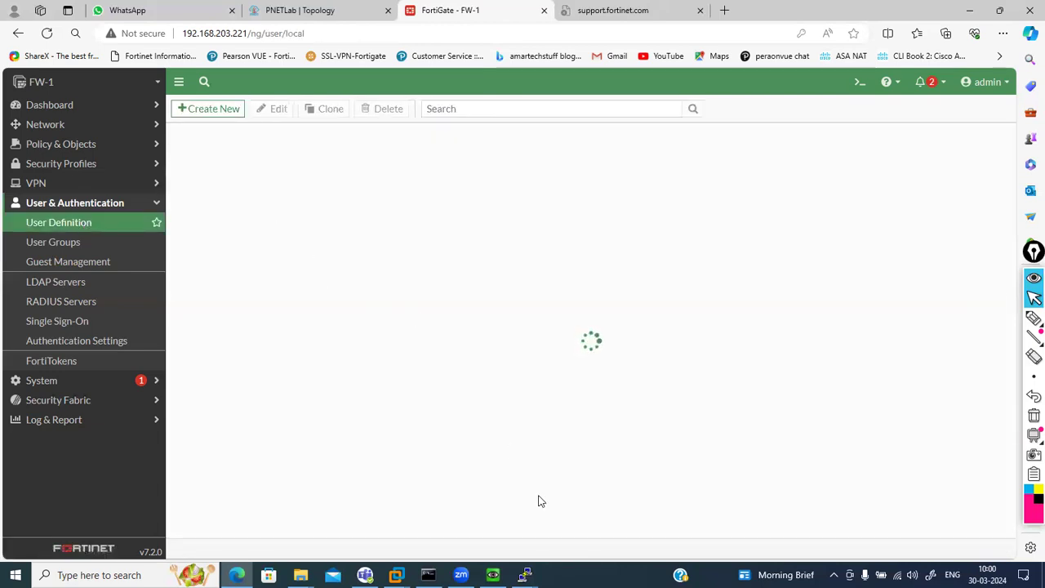
Watch the reboot in the firewall console, then minimize it and wait for the web login page
left_click(526, 575)
left_click(577, 515)
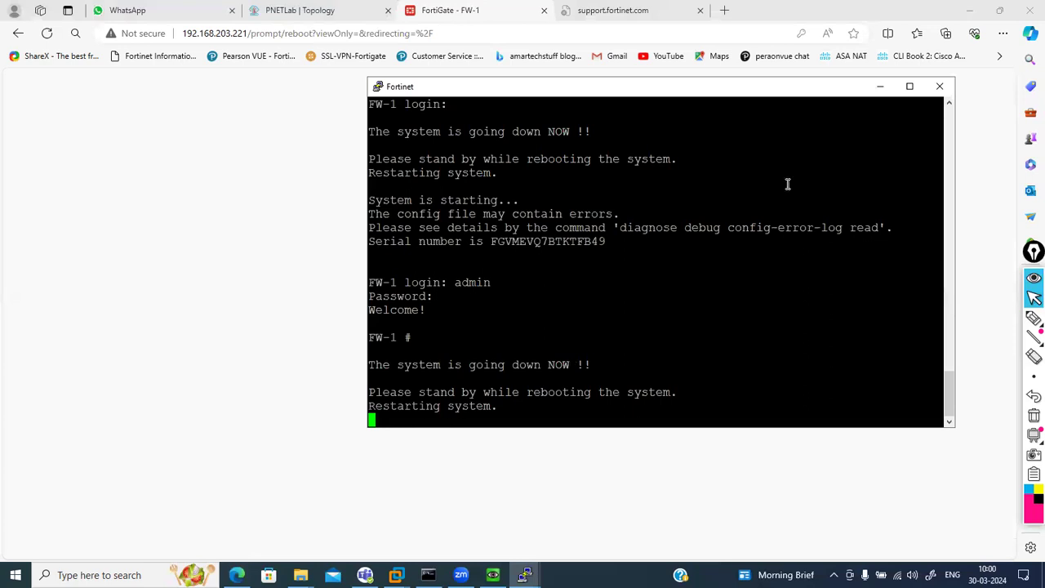
left_click(881, 87)
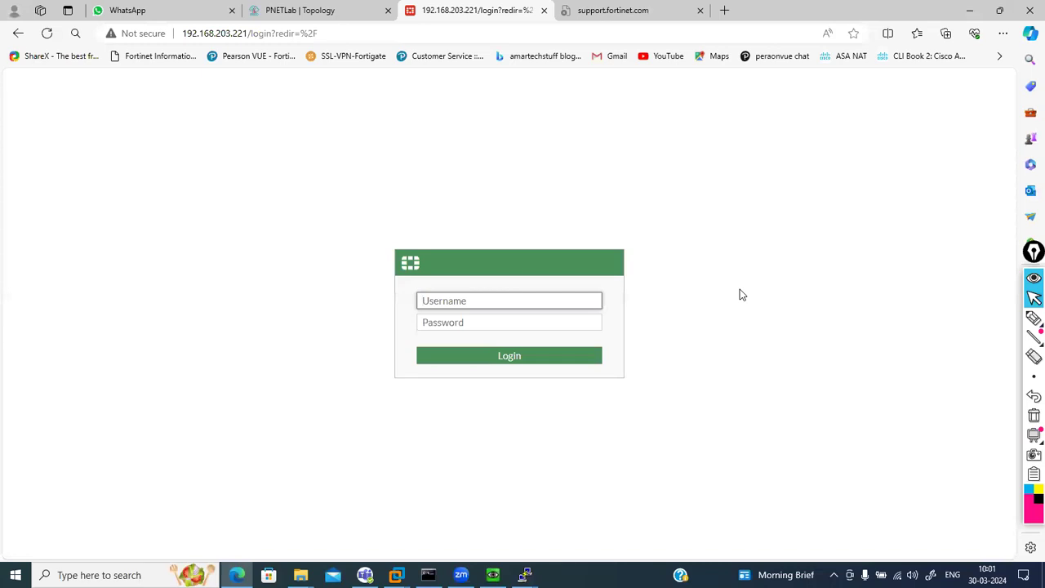
Log in as admin with the account password and dismiss the FortiOS 7.2.0 overview
type("admin")
key("Tab")
type("admin")
key("Return")
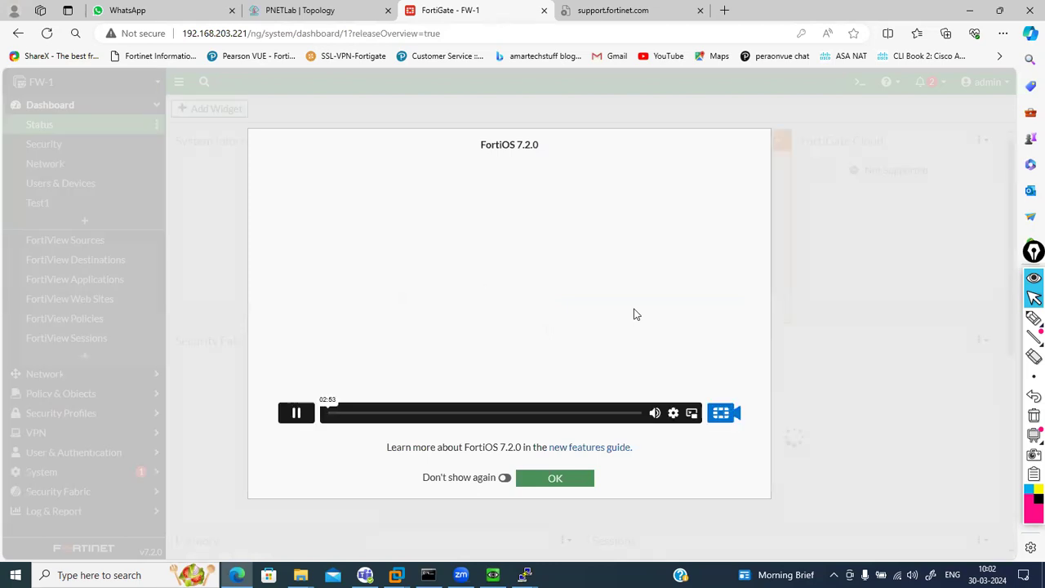
left_click(571, 478)
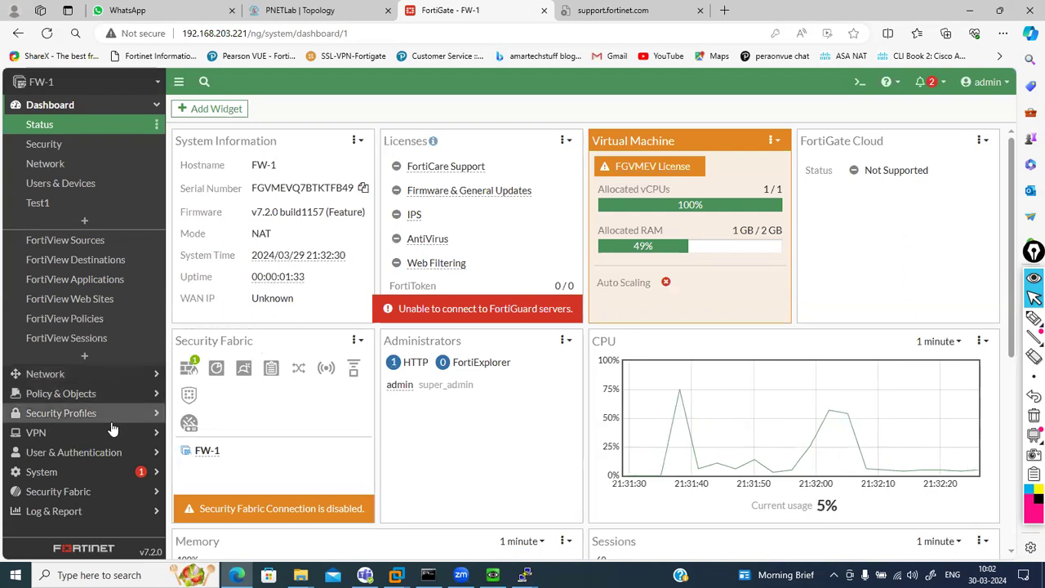
Check the local user list for test1 and test2, then view FortiView Sessions
left_click(127, 452)
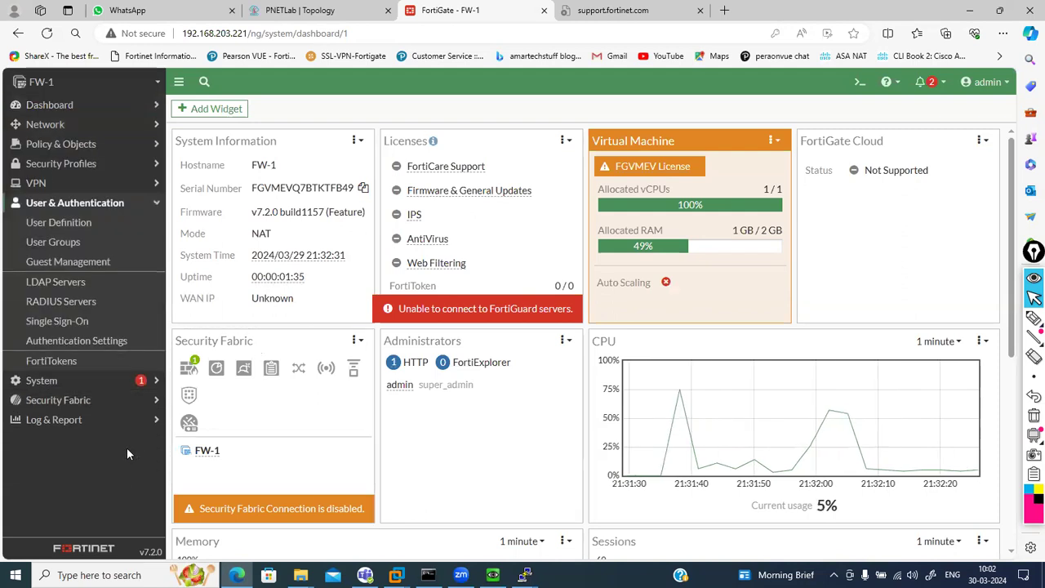
left_click(56, 225)
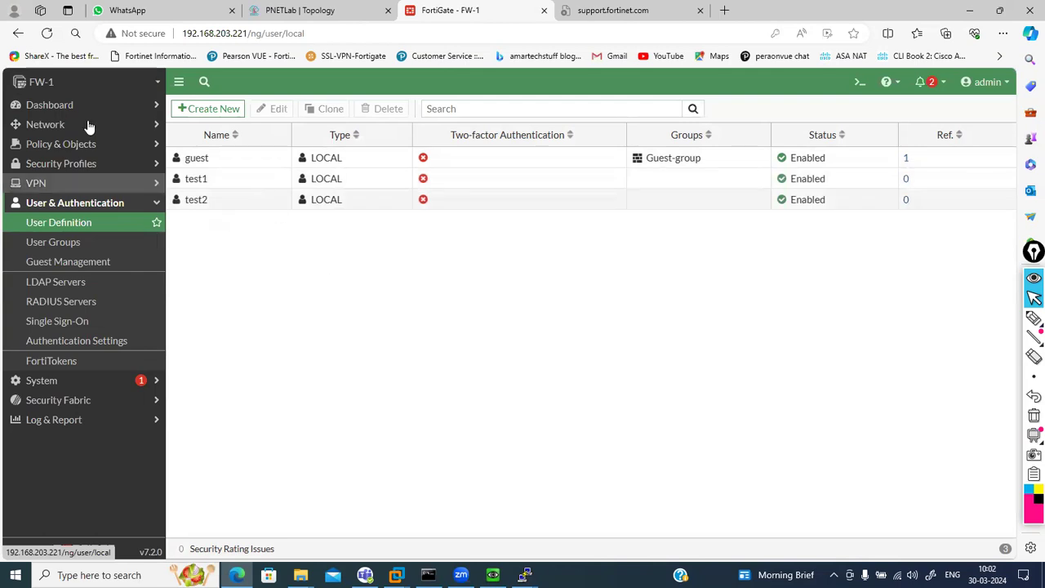
left_click(117, 112)
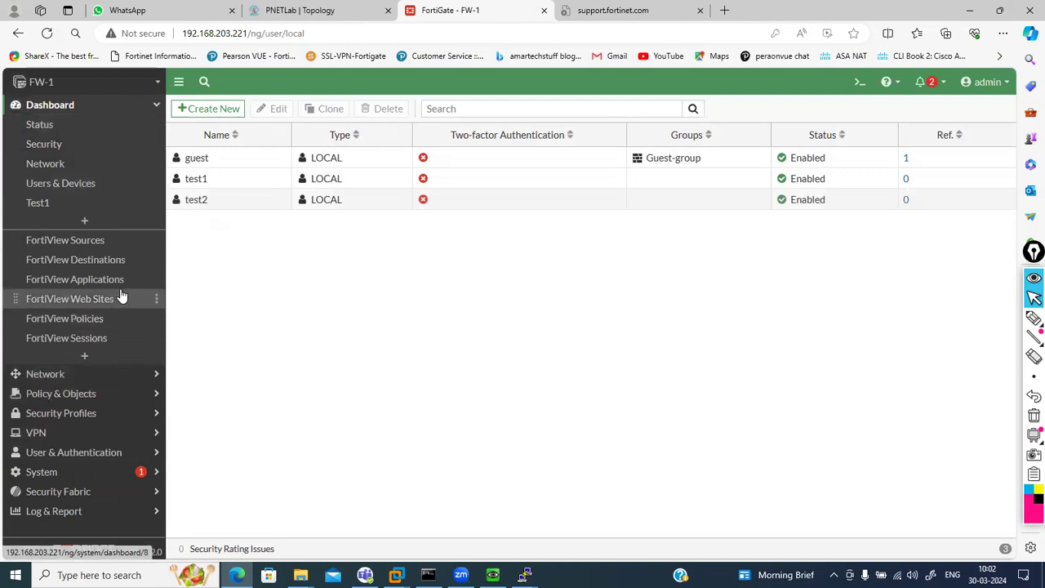
left_click(110, 338)
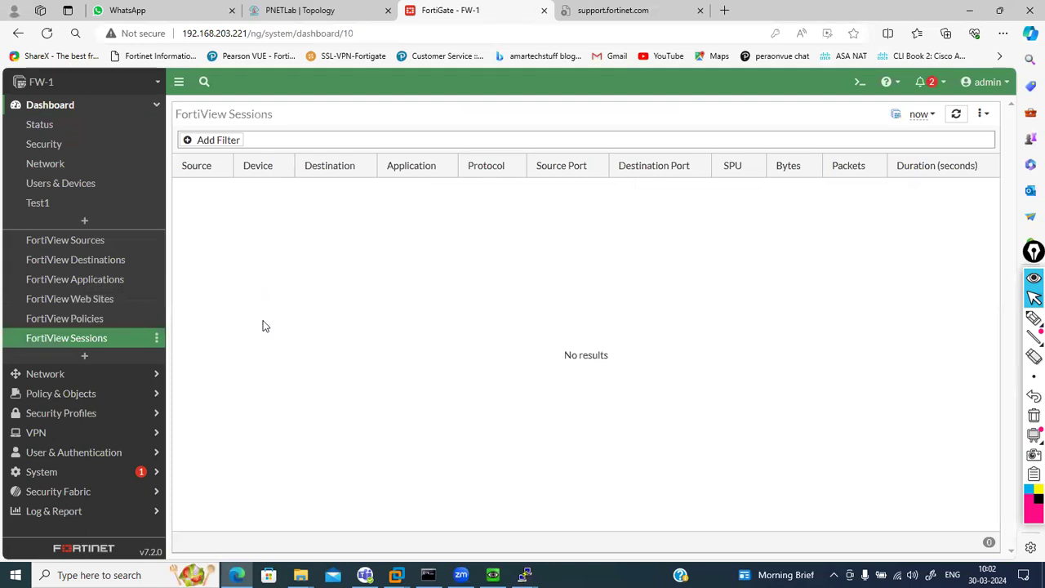
Look over the interfaces list and the forward traffic log, ending on Network > Interfaces
left_click(144, 373)
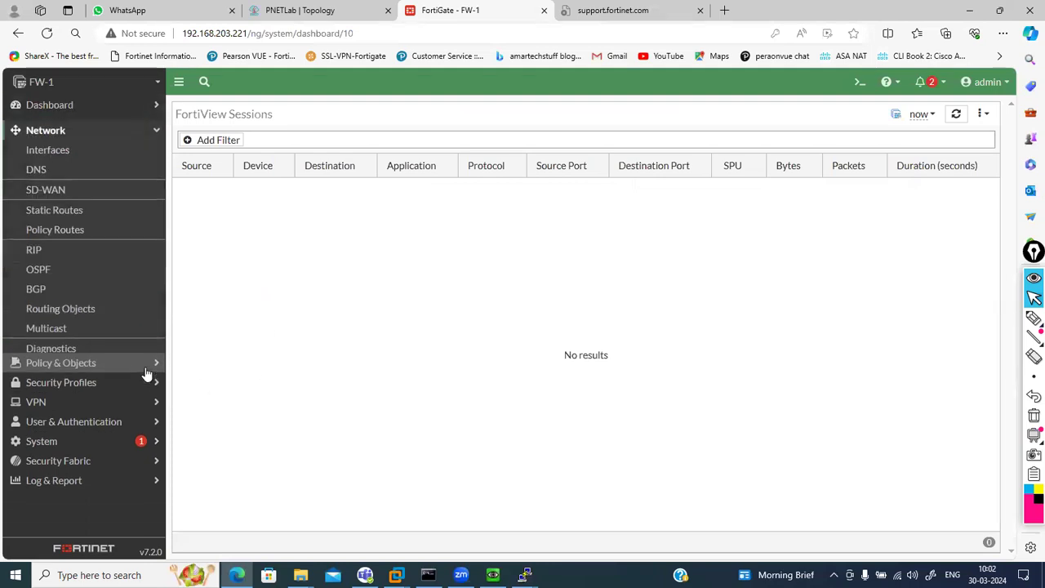
left_click(71, 151)
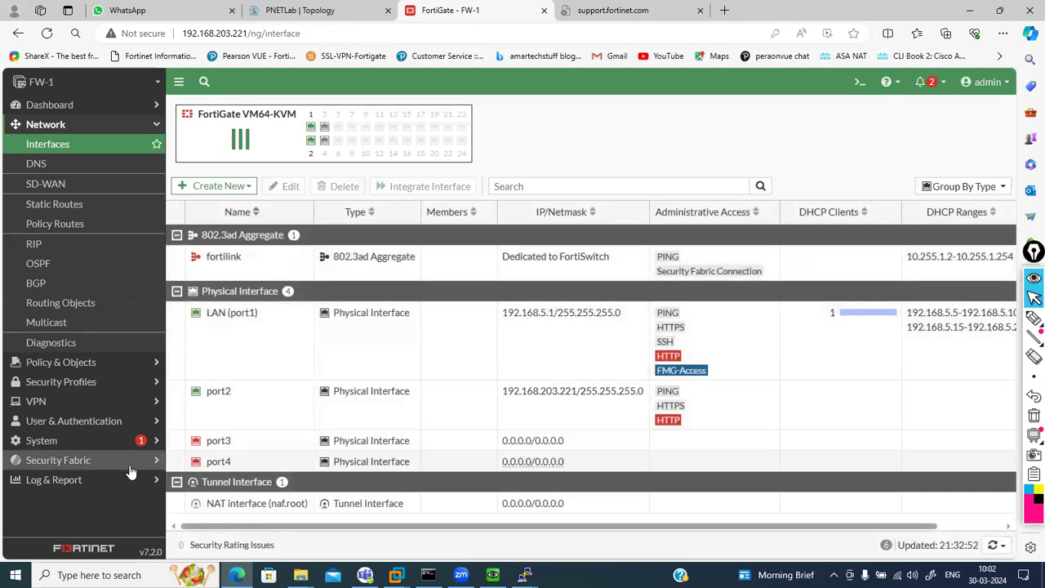
left_click(116, 479)
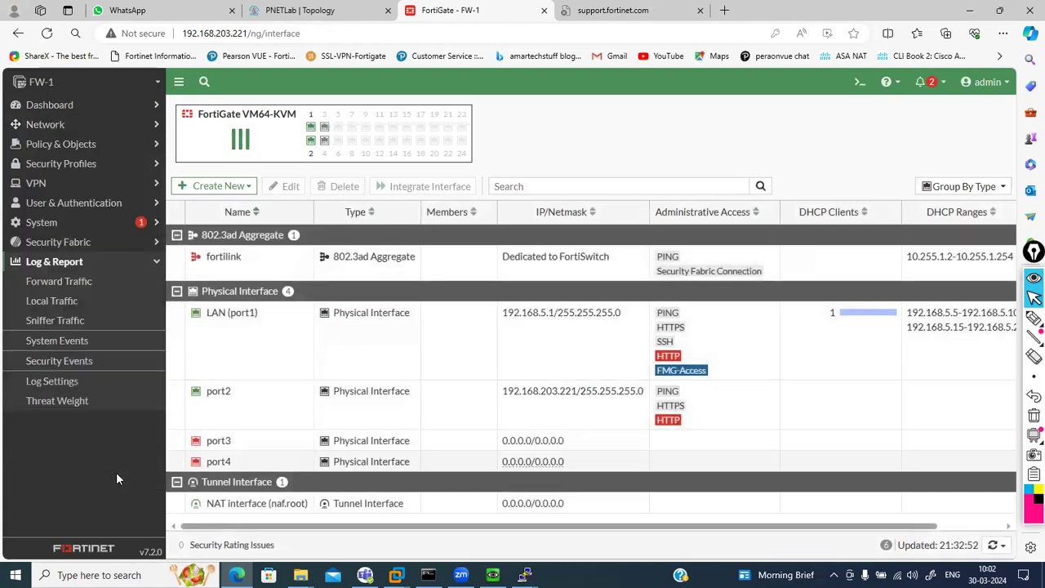
left_click(77, 288)
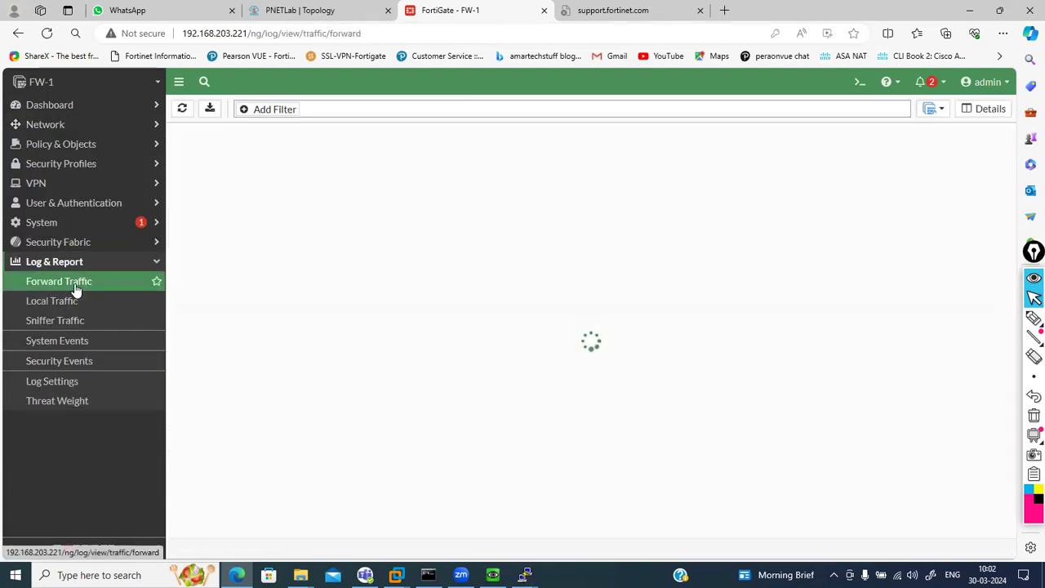
left_click(114, 131)
left_click(73, 144)
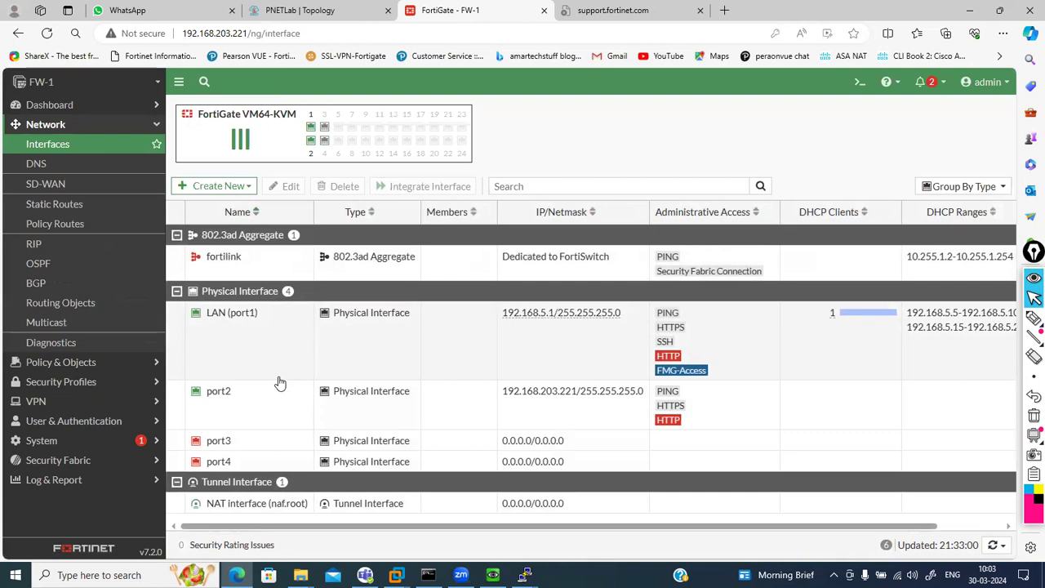
Show the Create New options, then handwrite LAN beside the device panel
left_click(244, 186)
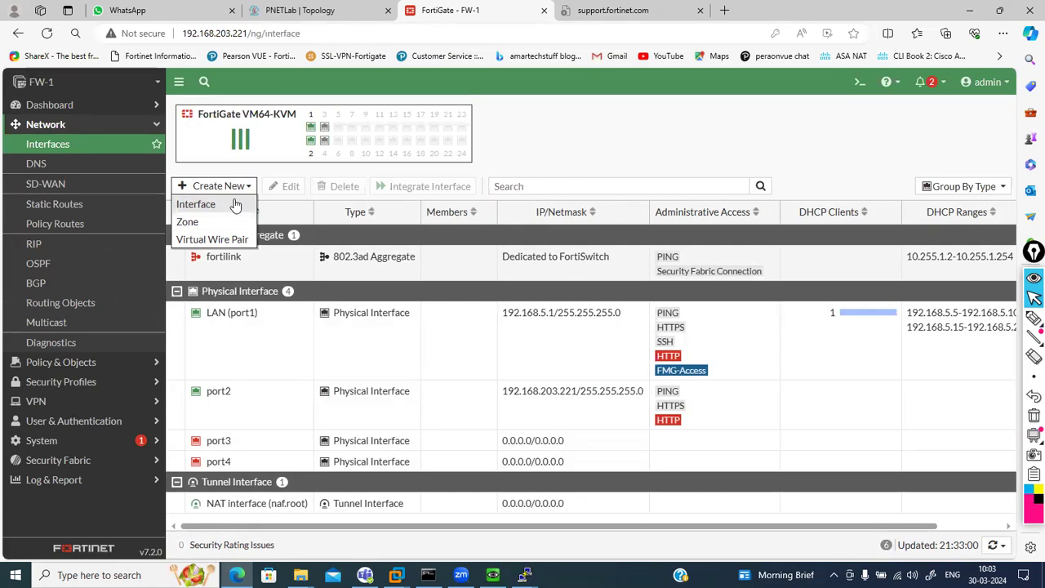
left_click(1034, 321)
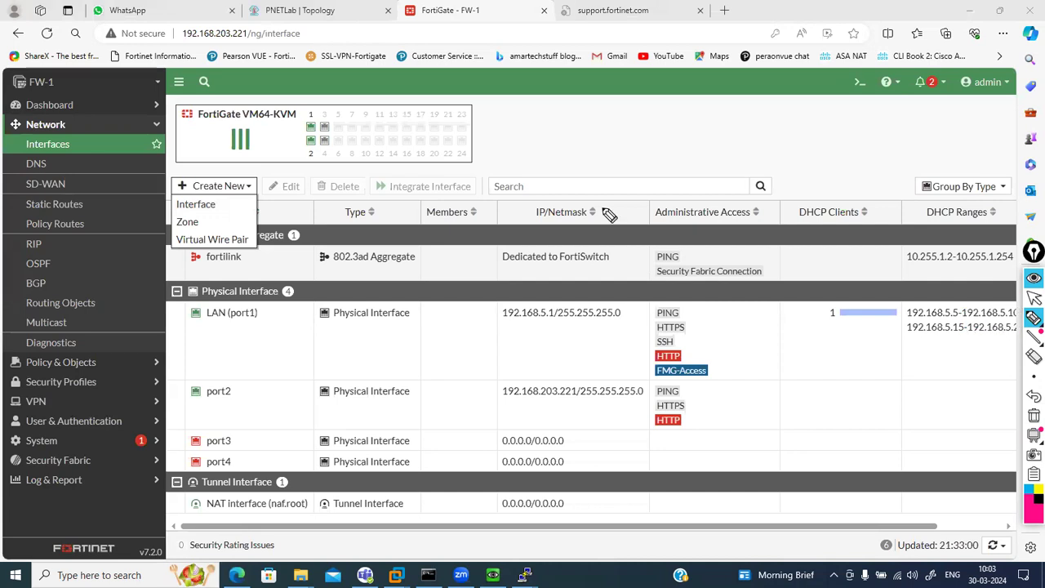
mouse_move(545, 144)
left_mouse_down()
mouse_move(541, 160)
mouse_move(558, 158)
left_mouse_up()
mouse_move(561, 161)
left_mouse_down()
mouse_move(574, 144)
mouse_move(610, 173)
mouse_move(631, 144)
left_mouse_up()
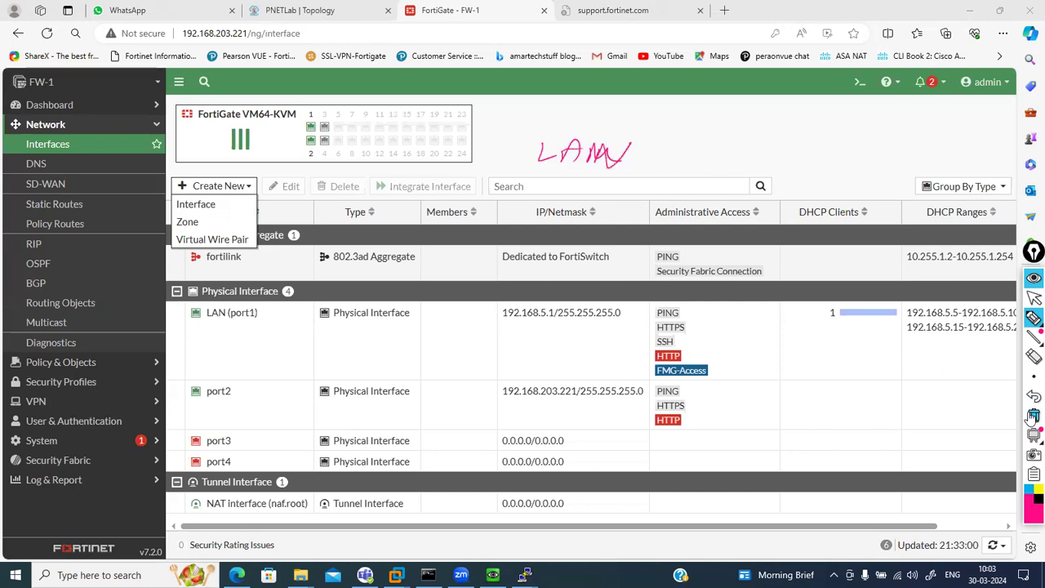
left_click(1033, 418)
left_click_drag(546, 141, 627, 169)
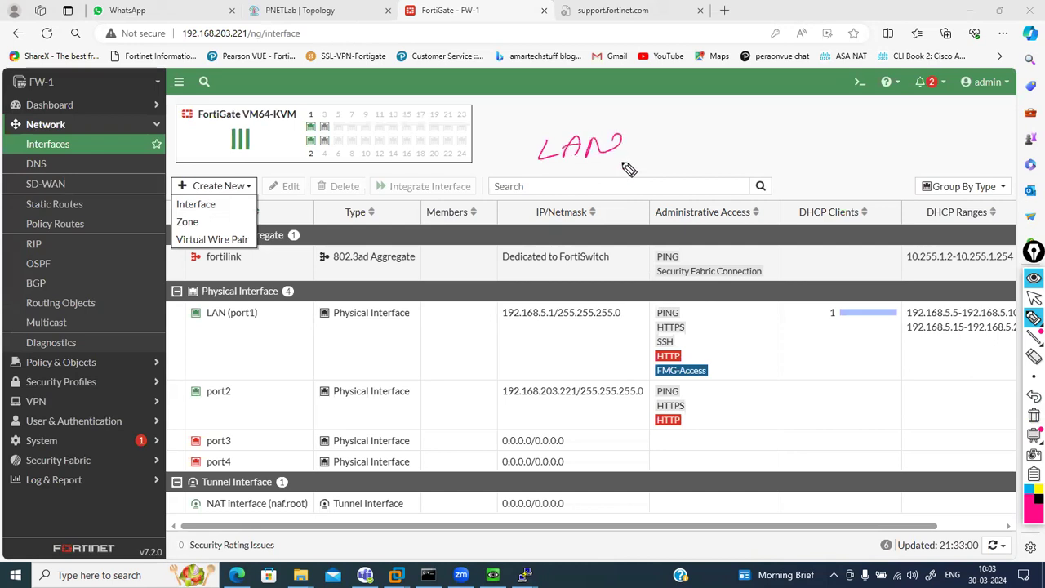
Write WAN and DMZ below LAN, labelling LAN the inside zone and WAN the outside zone
mouse_move(537, 213)
left_mouse_down()
mouse_move(589, 214)
mouse_move(628, 198)
left_mouse_up()
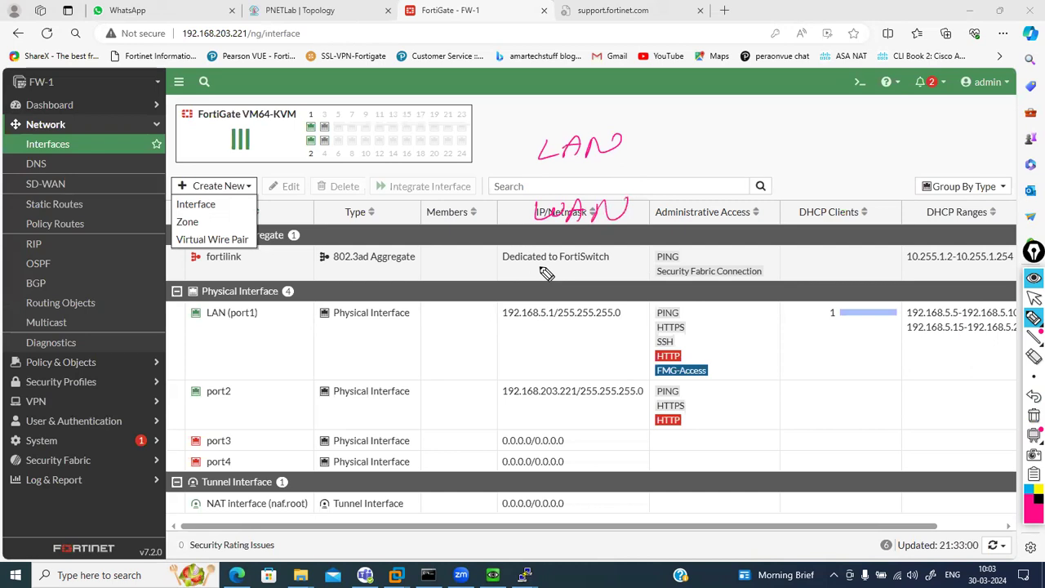
left_click_drag(540, 274, 617, 278)
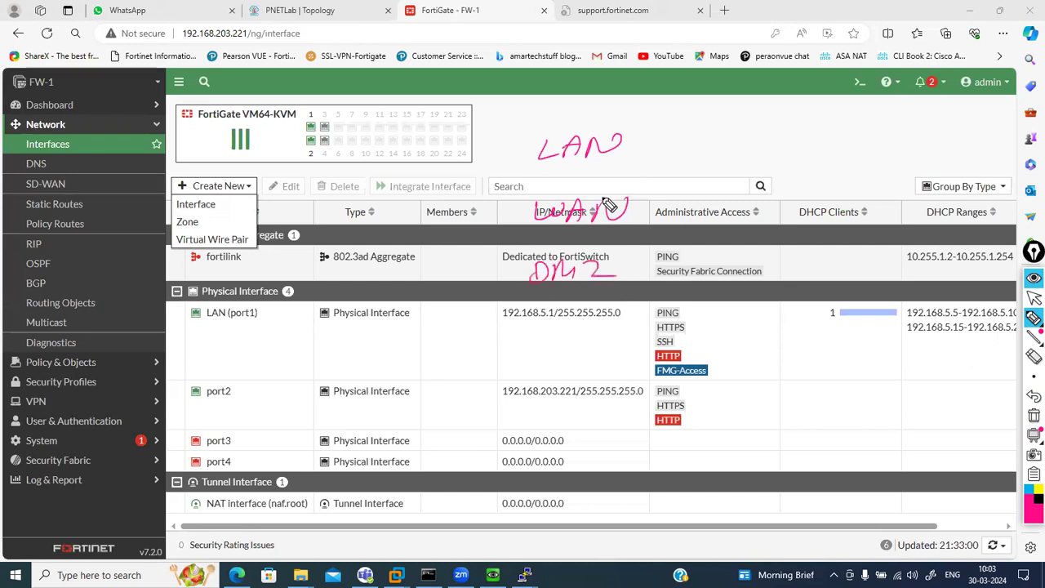
mouse_move(633, 142)
left_mouse_down()
mouse_move(793, 132)
mouse_move(834, 134)
mouse_move(846, 147)
mouse_move(865, 140)
left_mouse_up()
left_click_drag(645, 214, 901, 197)
left_click_drag(628, 277, 652, 282)
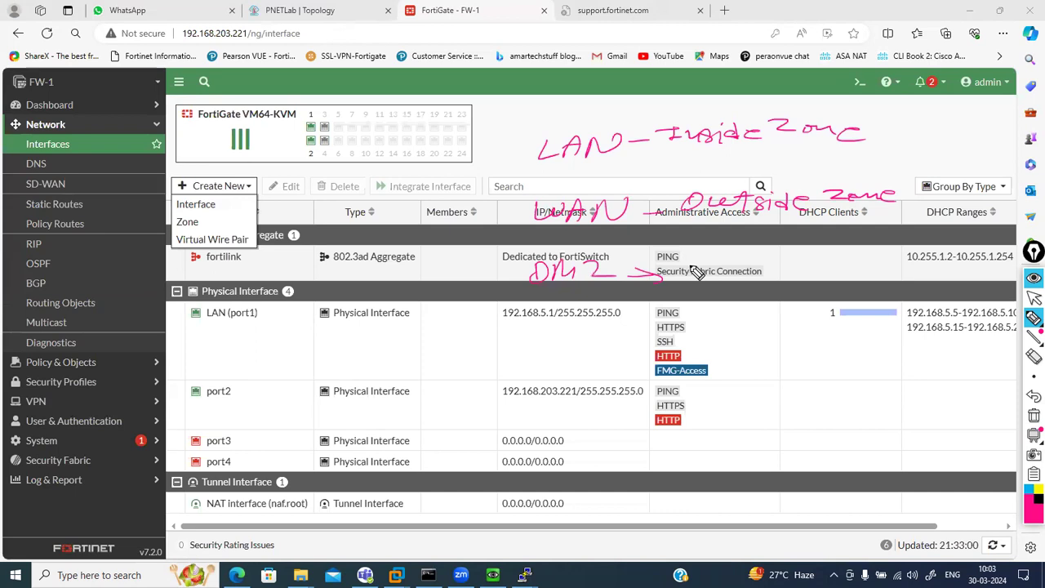
Add an underlined ABC.Com note with an arrow, then erase all the annotations
mouse_move(708, 325)
left_mouse_down()
mouse_move(713, 337)
mouse_move(769, 325)
mouse_move(836, 330)
left_mouse_up()
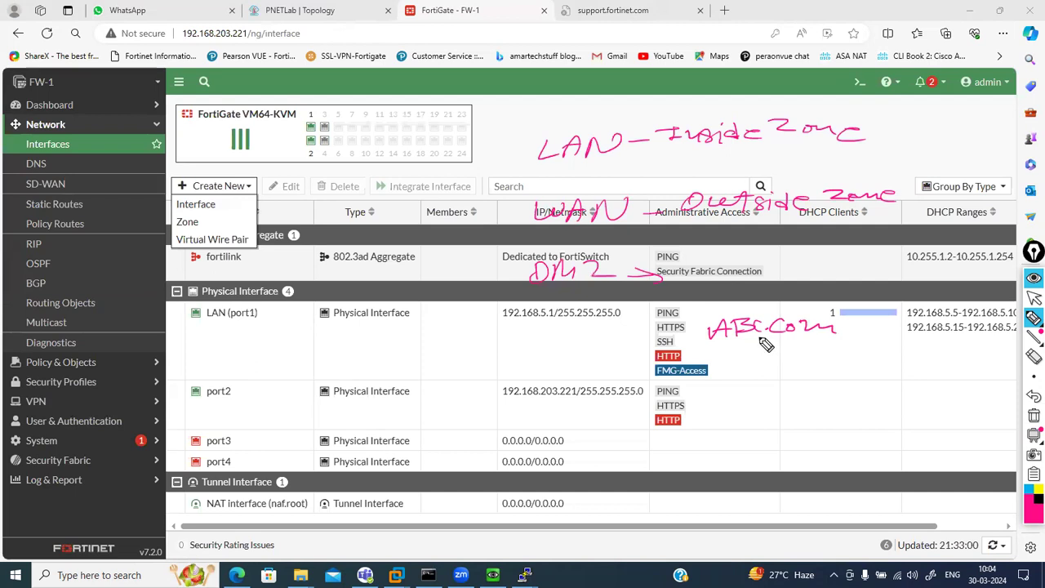
left_click_drag(873, 277, 762, 315)
left_click_drag(723, 339, 822, 337)
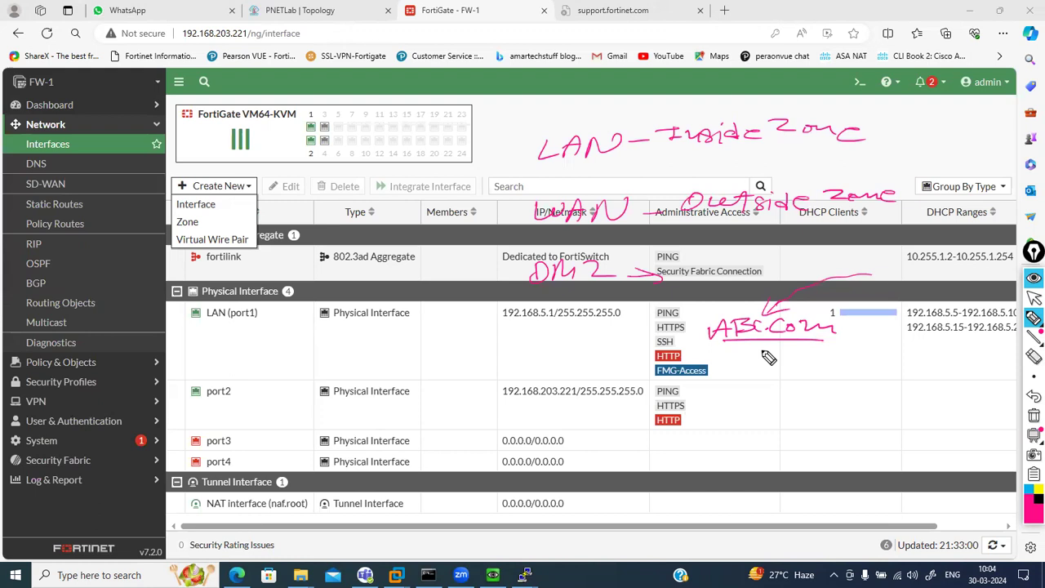
mouse_move(760, 348)
left_mouse_down()
mouse_move(759, 367)
mouse_move(789, 352)
mouse_move(802, 364)
left_mouse_up()
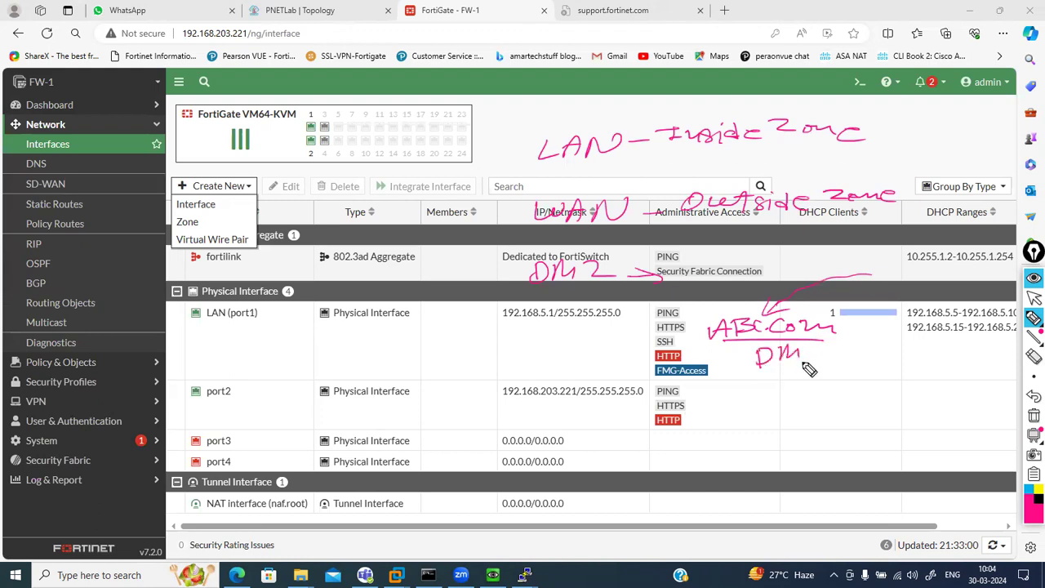
left_click(1032, 299)
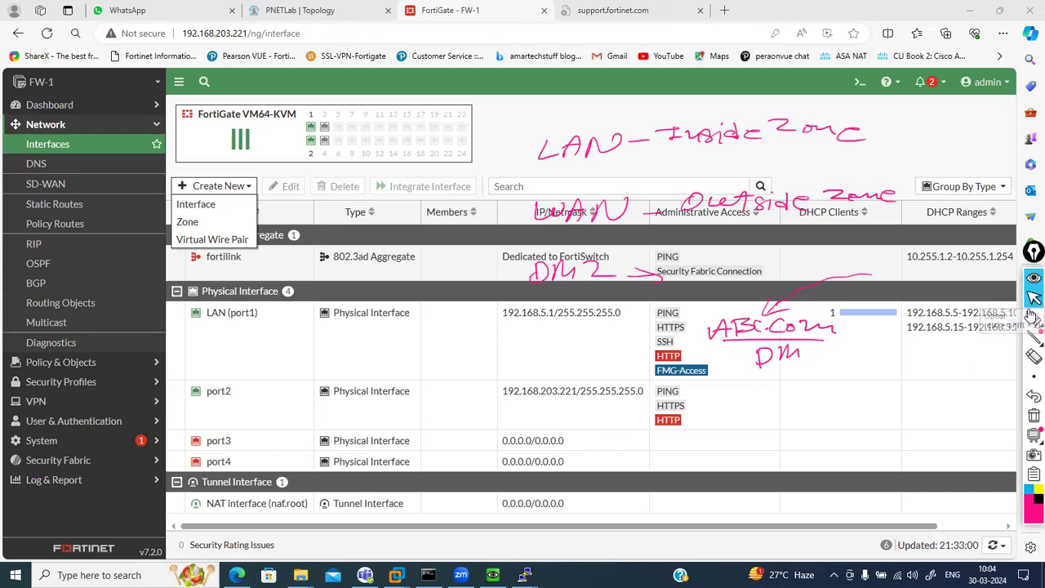
left_click(1032, 415)
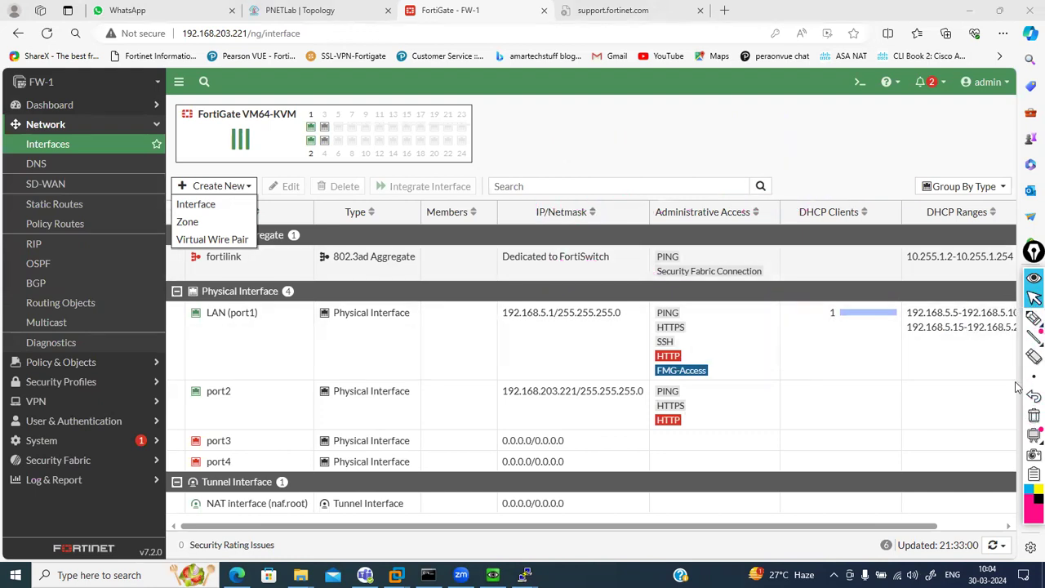
left_click(1033, 319)
Pick the pink pen style and write 'Security level-100' with an arrow toward the Search box
left_click(973, 319)
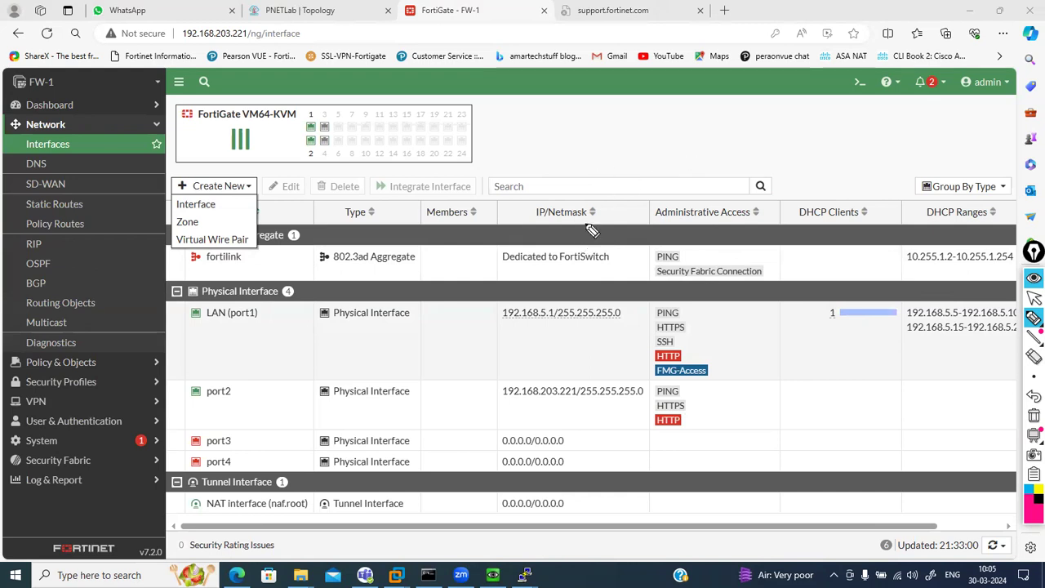
left_click_drag(583, 136, 581, 190)
mouse_move(613, 153)
left_mouse_down()
mouse_move(600, 164)
mouse_move(690, 156)
mouse_move(696, 184)
mouse_move(737, 151)
mouse_move(786, 167)
mouse_move(867, 155)
left_mouse_up()
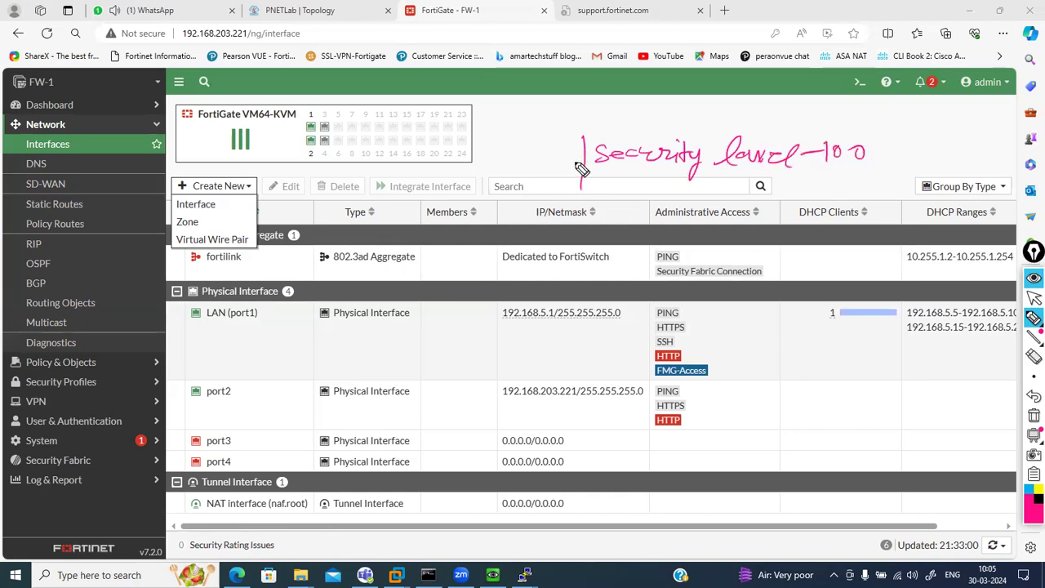
left_click_drag(580, 165, 516, 196)
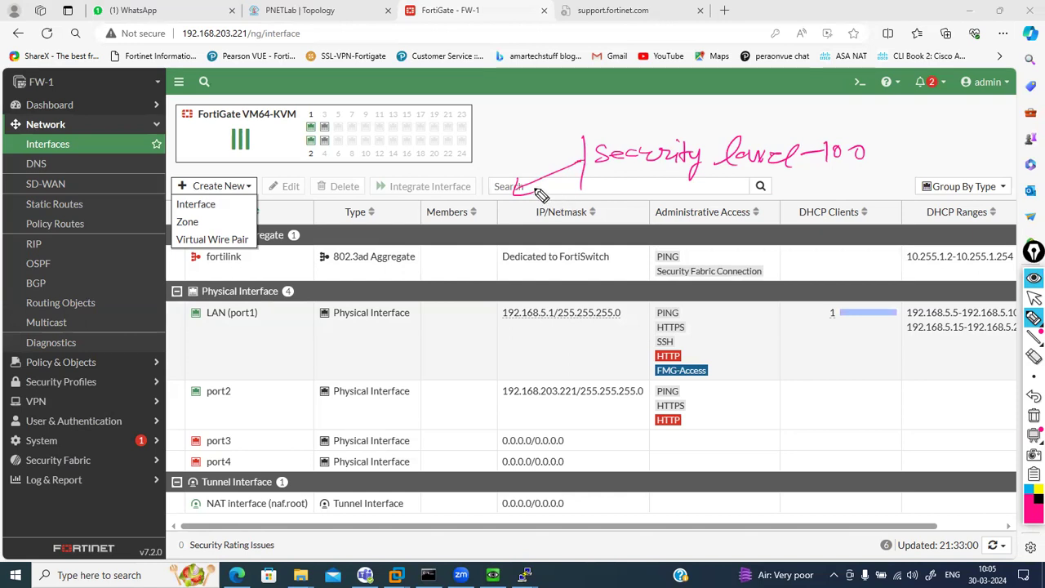
left_click_drag(521, 190, 690, 147)
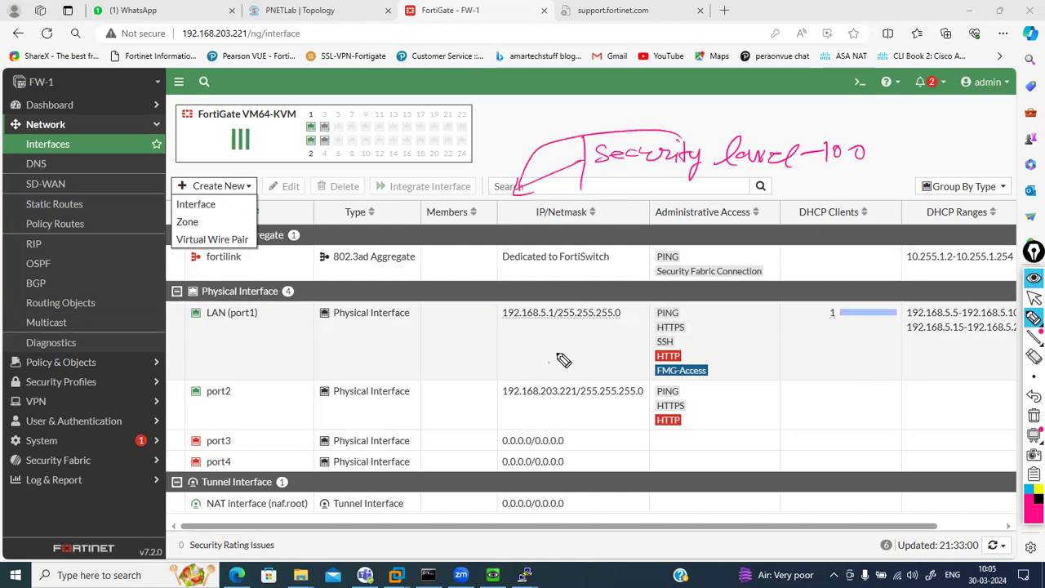
Sketch a firewall box with links out to LAN, WAN and DMZ
mouse_move(544, 350)
left_mouse_down()
mouse_move(596, 391)
mouse_move(434, 356)
left_mouse_up()
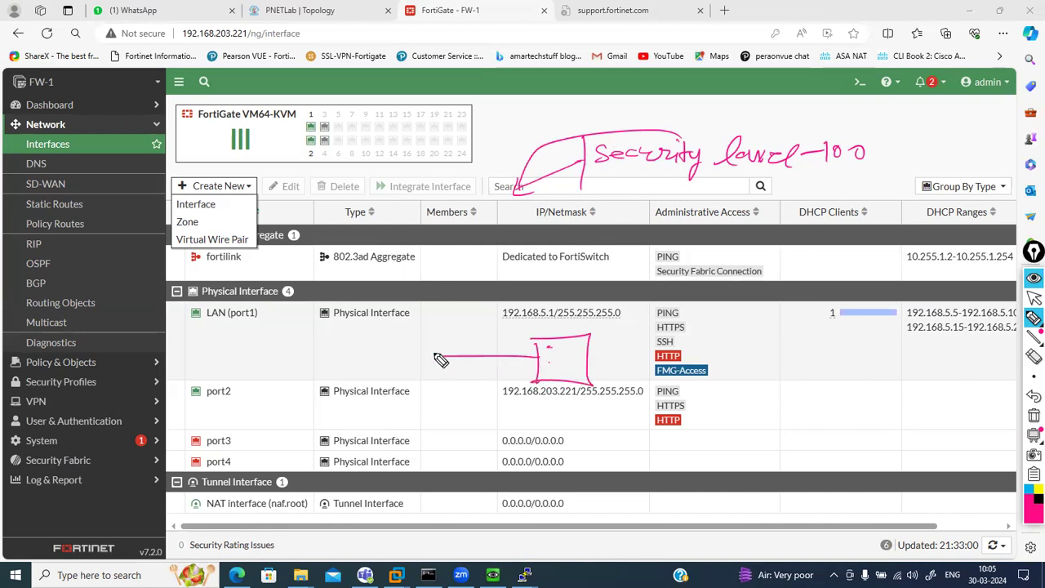
mouse_move(349, 341)
left_mouse_down()
mouse_move(407, 367)
mouse_move(430, 329)
left_mouse_up()
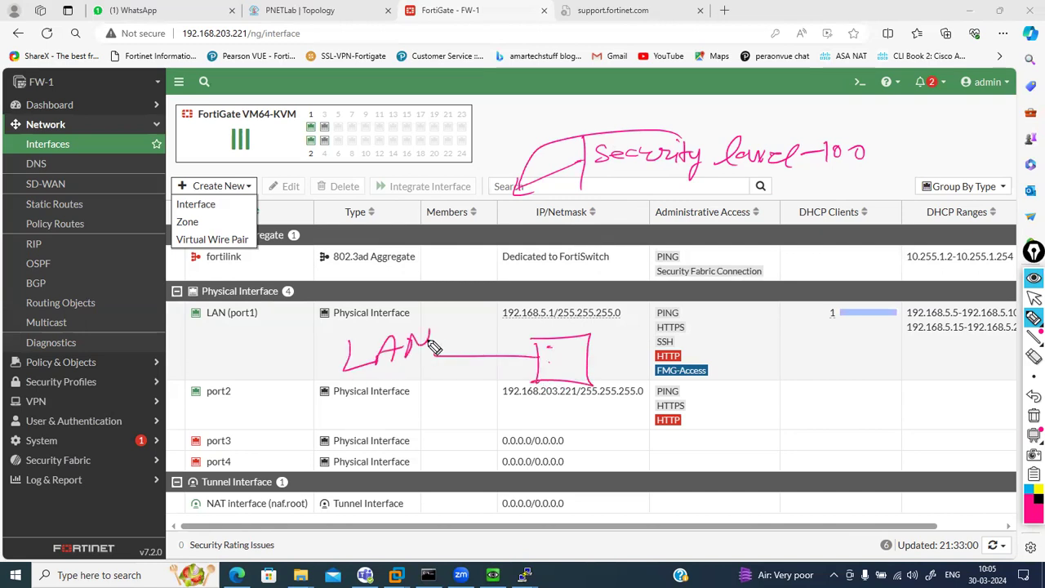
mouse_move(586, 361)
left_mouse_down()
mouse_move(749, 359)
mouse_move(821, 331)
left_mouse_up()
mouse_move(573, 390)
left_mouse_down()
mouse_move(576, 443)
mouse_move(627, 445)
left_mouse_up()
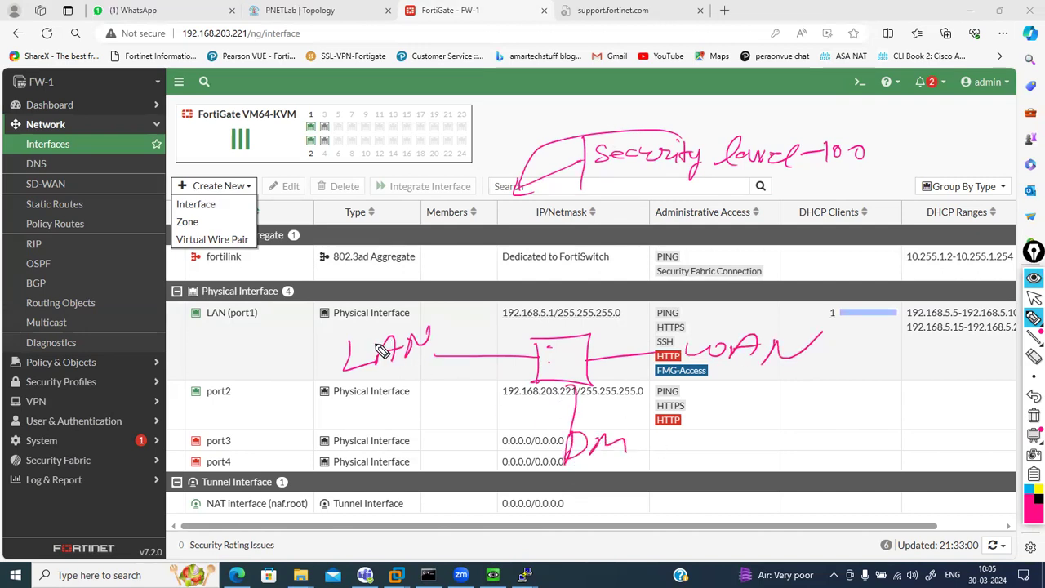
Label LAN 100, WAN 0% and DMZ 50%, adding arcs from LAN to the other zones
left_click_drag(359, 388, 405, 385)
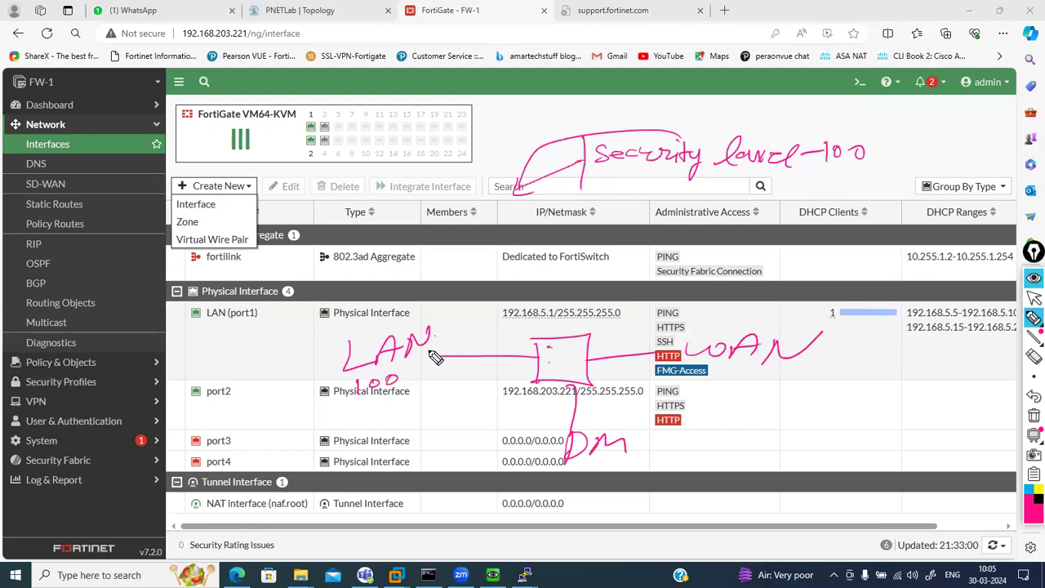
mouse_move(435, 335)
left_mouse_down()
mouse_move(568, 315)
mouse_move(655, 351)
left_mouse_up()
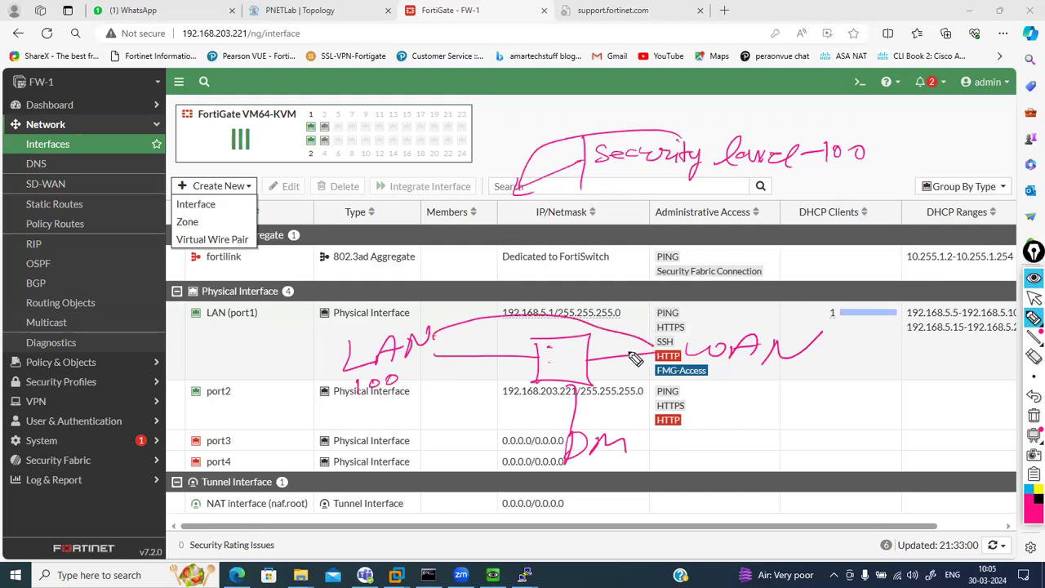
mouse_move(438, 343)
left_mouse_down()
mouse_move(462, 408)
mouse_move(545, 424)
left_mouse_up()
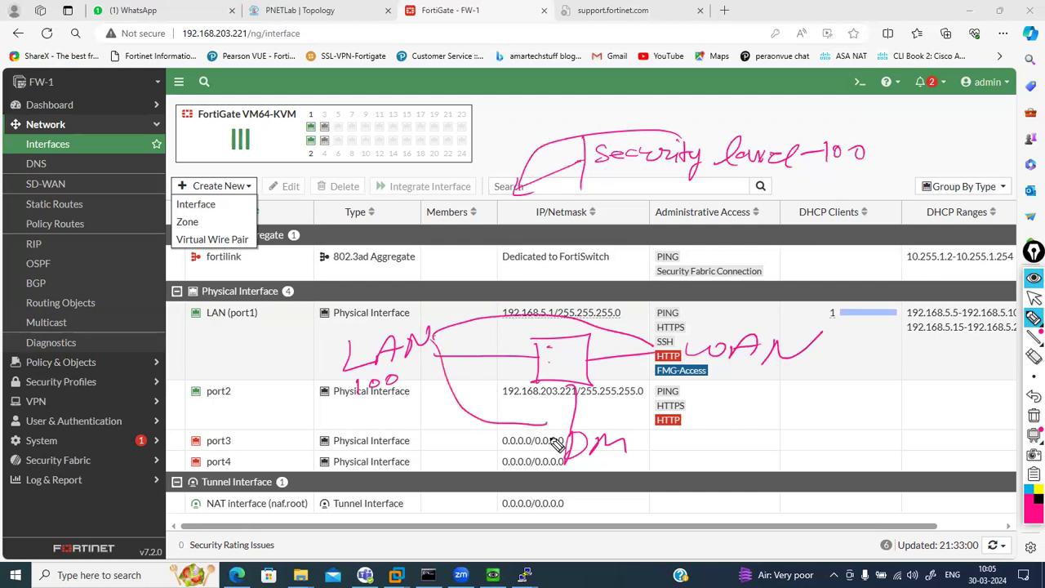
left_click_drag(635, 442, 665, 447)
mouse_move(615, 373)
left_mouse_down()
mouse_move(632, 374)
mouse_move(631, 384)
left_mouse_up()
left_click_drag(644, 379, 646, 381)
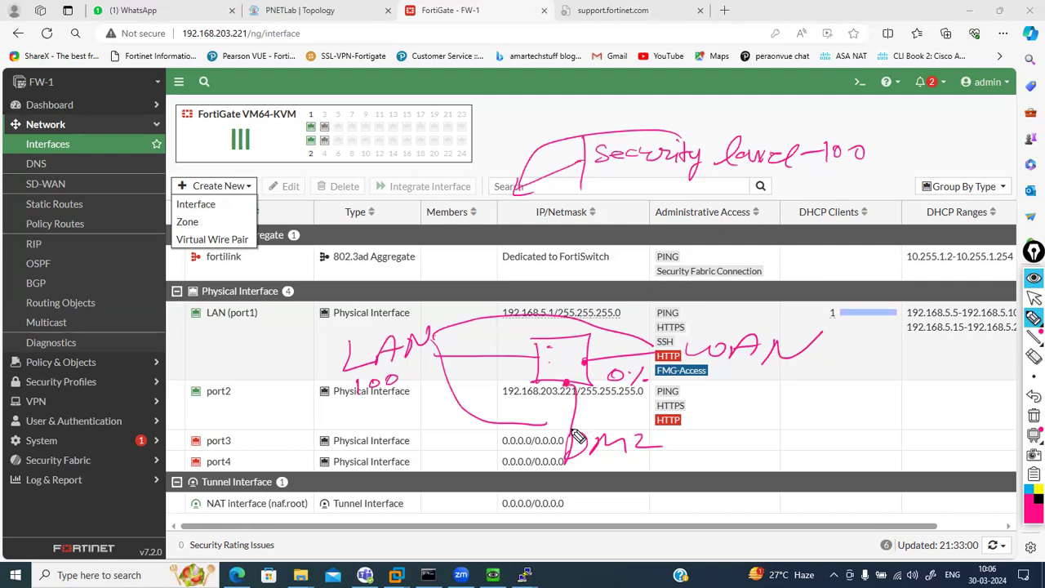
mouse_move(508, 401)
left_mouse_down()
mouse_move(546, 403)
mouse_move(529, 421)
left_mouse_up()
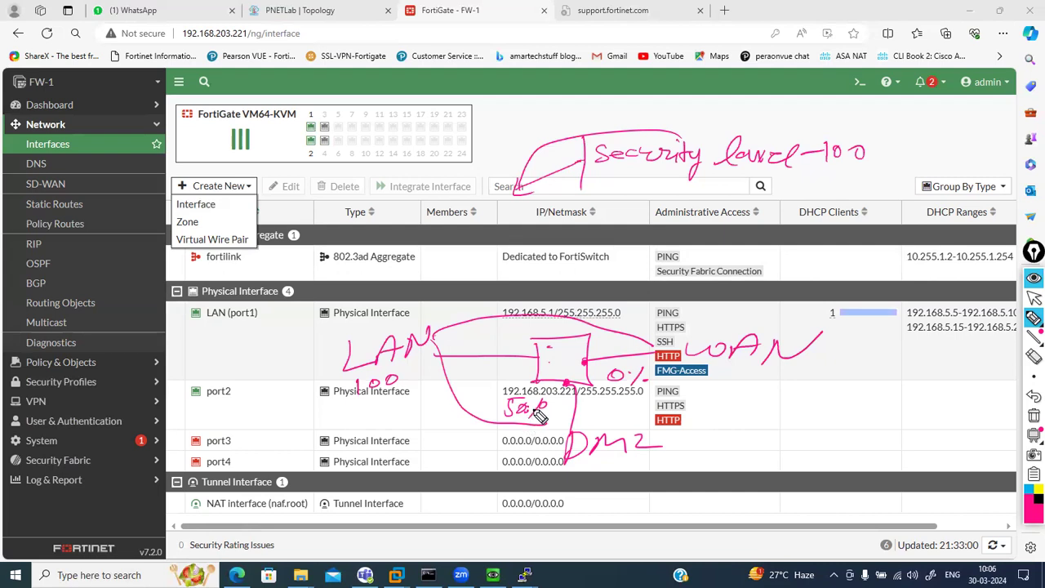
left_click_drag(529, 410, 546, 408)
mouse_move(416, 377)
left_mouse_down()
mouse_move(408, 382)
mouse_move(530, 367)
mouse_move(546, 404)
left_mouse_up()
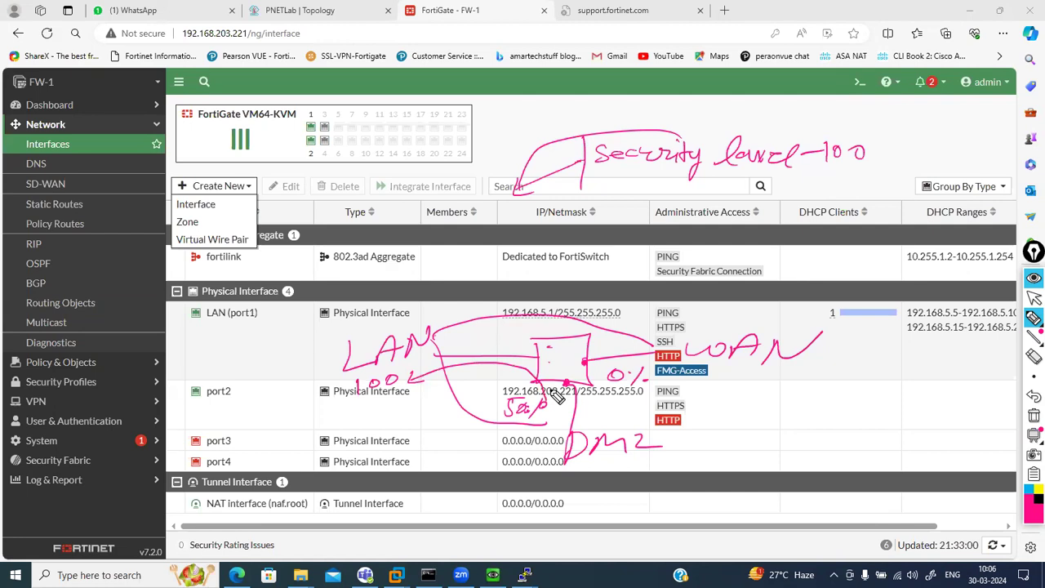
Draw light-blue flows LAN to WAN, DMZ to WAN and WAN back, then erase every drawing
left_click(1029, 492)
mouse_move(406, 380)
left_mouse_down()
mouse_move(482, 366)
mouse_move(553, 408)
mouse_move(541, 393)
mouse_move(563, 400)
left_mouse_up()
left_click_drag(418, 379, 645, 347)
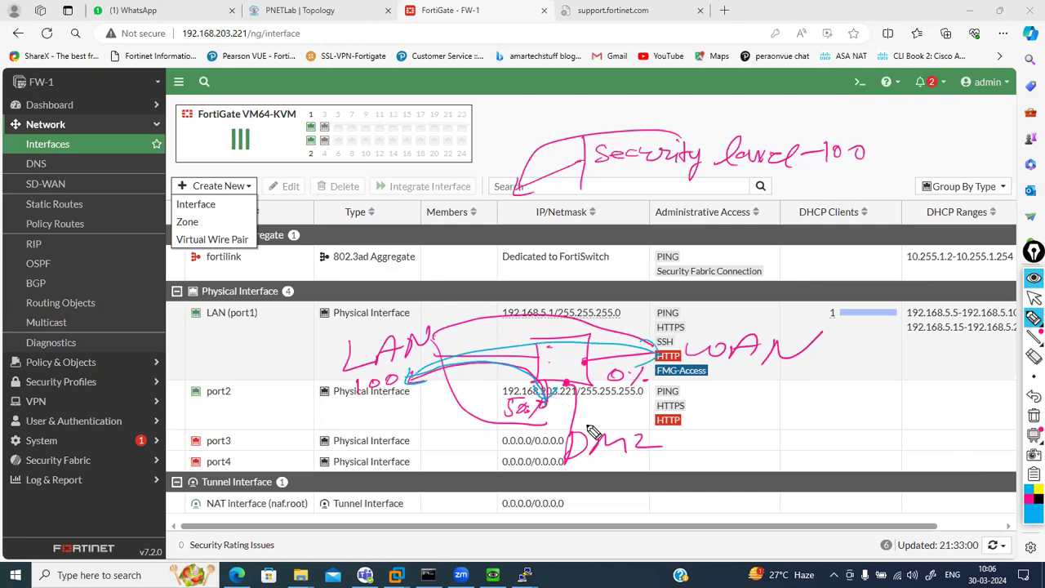
mouse_move(585, 425)
left_mouse_down()
mouse_move(739, 380)
mouse_move(722, 380)
left_mouse_up()
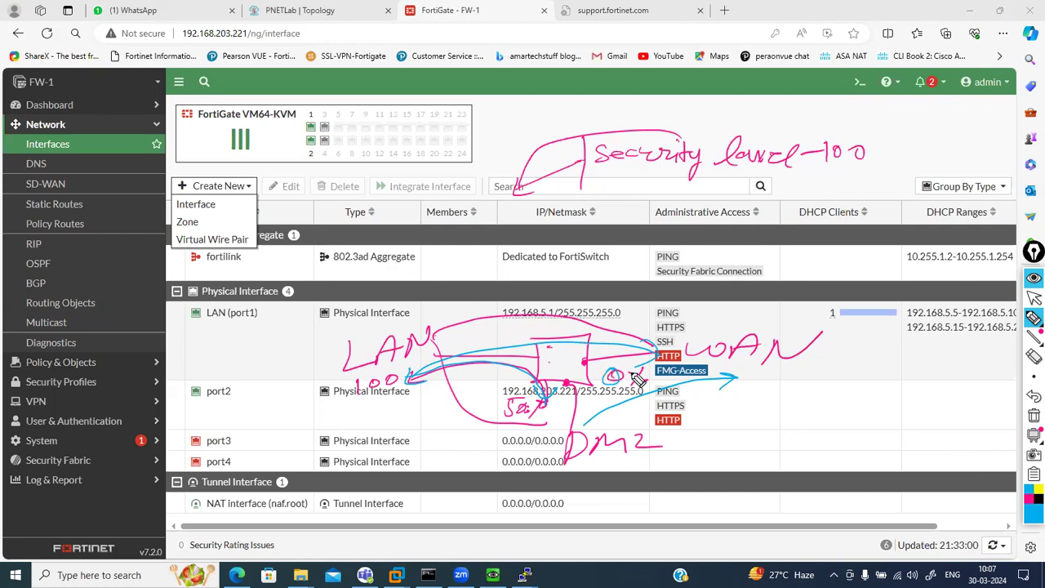
mouse_move(647, 359)
left_mouse_down()
mouse_move(653, 351)
mouse_move(592, 326)
mouse_move(493, 323)
mouse_move(464, 366)
left_mouse_up()
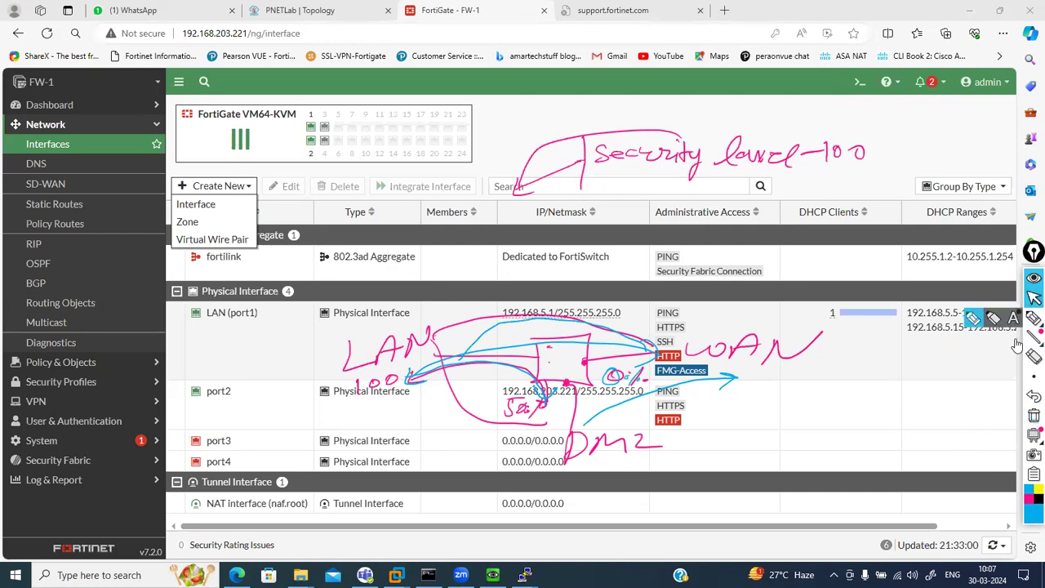
left_click(1032, 415)
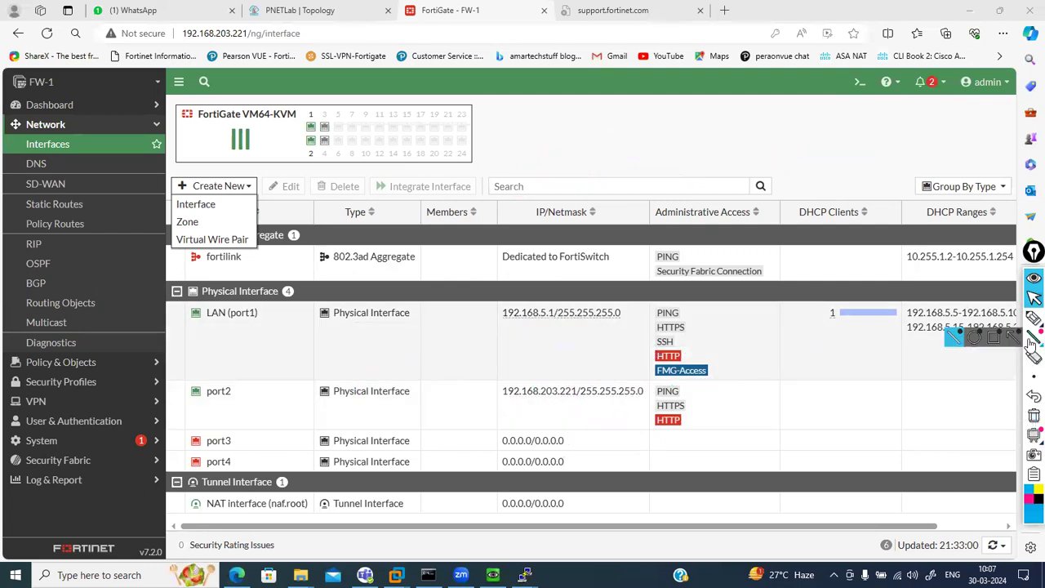
left_click(1033, 318)
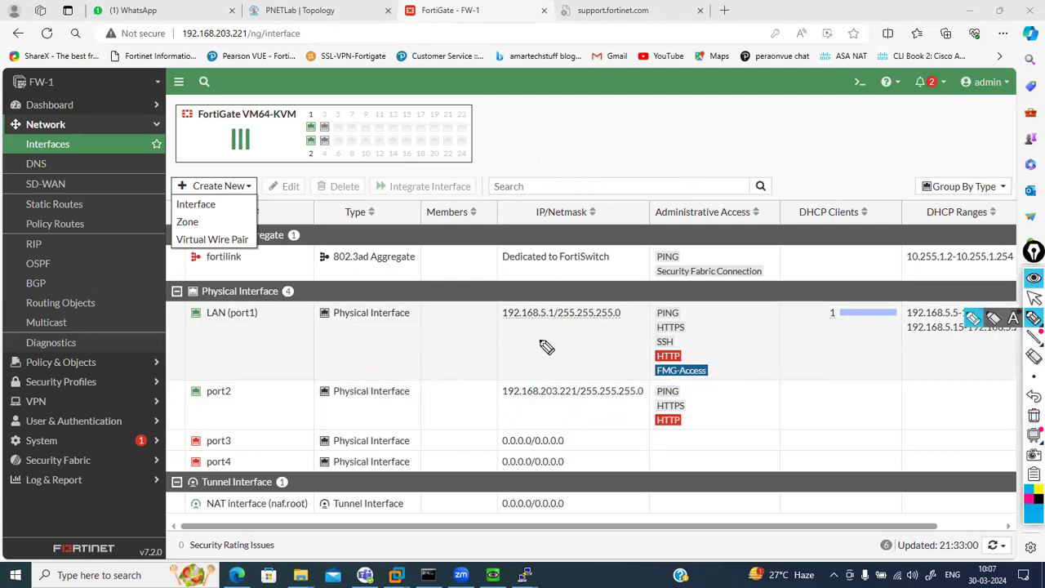
mouse_move(389, 349)
left_mouse_down()
mouse_move(457, 350)
mouse_move(447, 348)
left_mouse_up()
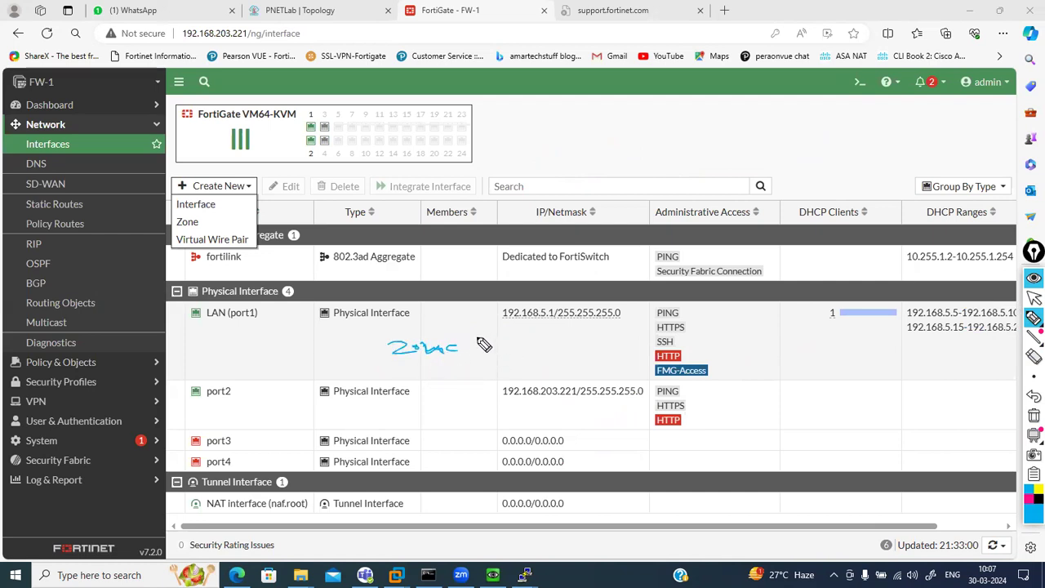
mouse_move(416, 324)
left_mouse_down()
mouse_move(441, 338)
mouse_move(483, 323)
mouse_move(482, 333)
left_mouse_up()
mouse_move(511, 374)
left_mouse_down()
mouse_move(576, 382)
mouse_move(578, 365)
mouse_move(566, 390)
mouse_move(581, 369)
left_mouse_up()
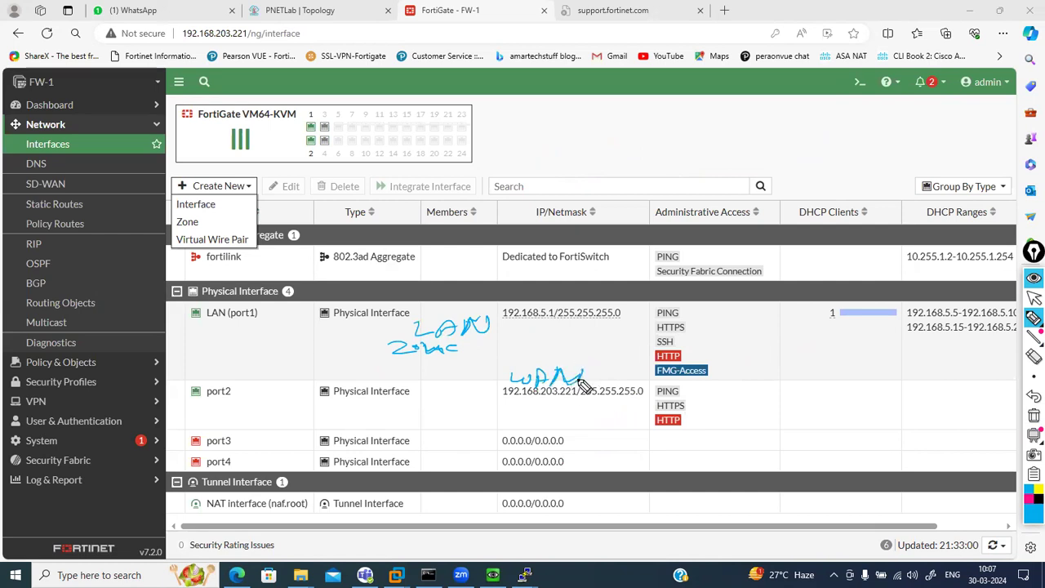
mouse_move(472, 298)
left_mouse_down()
mouse_move(519, 293)
mouse_move(473, 380)
left_mouse_up()
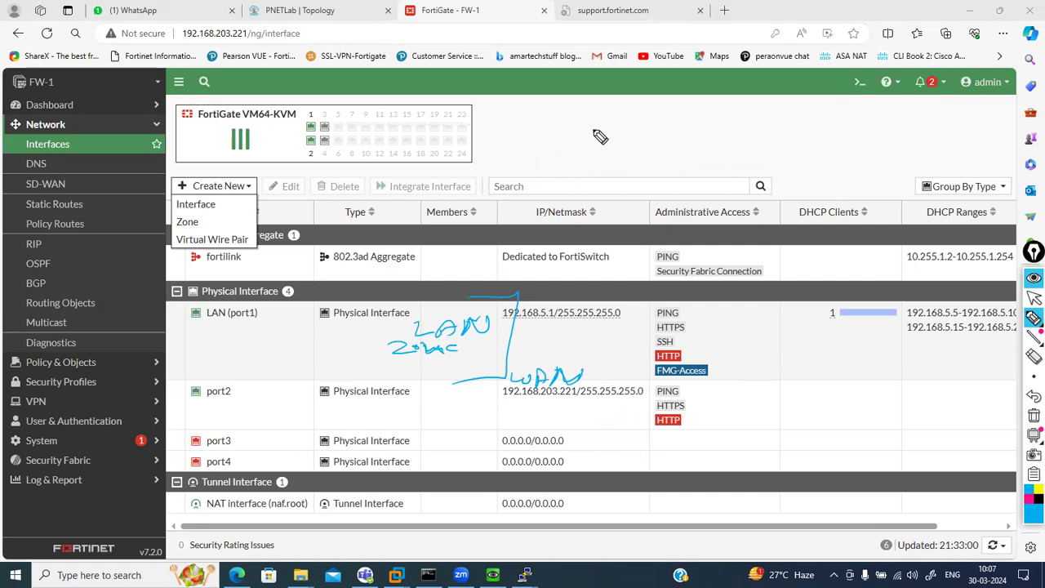
mouse_move(584, 135)
left_mouse_down()
mouse_move(604, 147)
mouse_move(614, 138)
left_mouse_up()
mouse_move(587, 155)
left_mouse_down()
mouse_move(624, 170)
mouse_move(654, 154)
left_mouse_up()
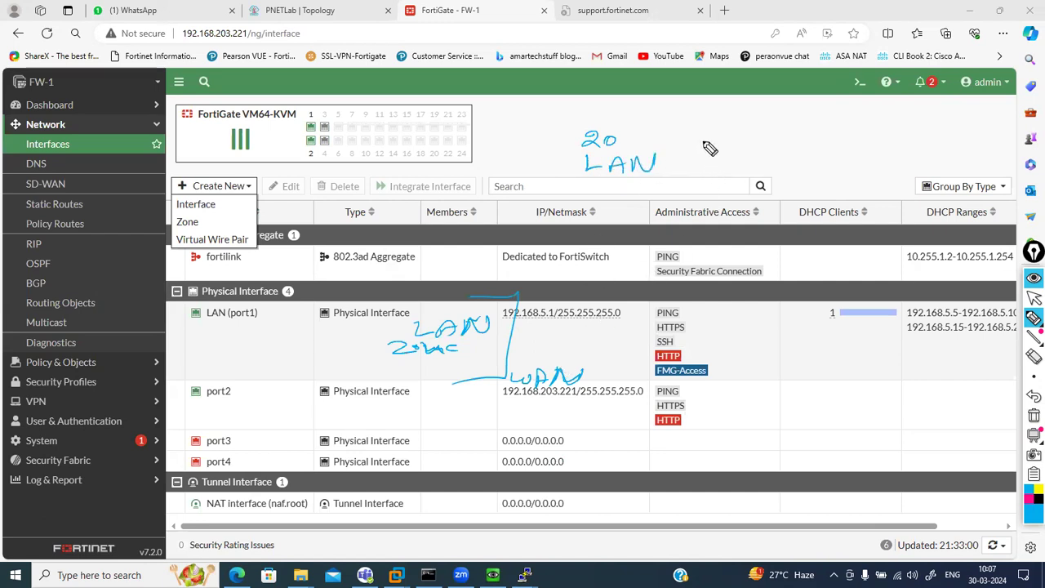
left_click_drag(705, 139, 702, 155)
left_click_drag(707, 136, 736, 131)
mouse_move(696, 166)
left_mouse_down()
mouse_move(697, 183)
mouse_move(768, 183)
left_mouse_up()
mouse_move(807, 132)
left_mouse_down()
mouse_move(803, 150)
mouse_move(830, 128)
left_mouse_up()
mouse_move(807, 168)
left_mouse_down()
mouse_move(916, 183)
mouse_move(893, 175)
left_mouse_up()
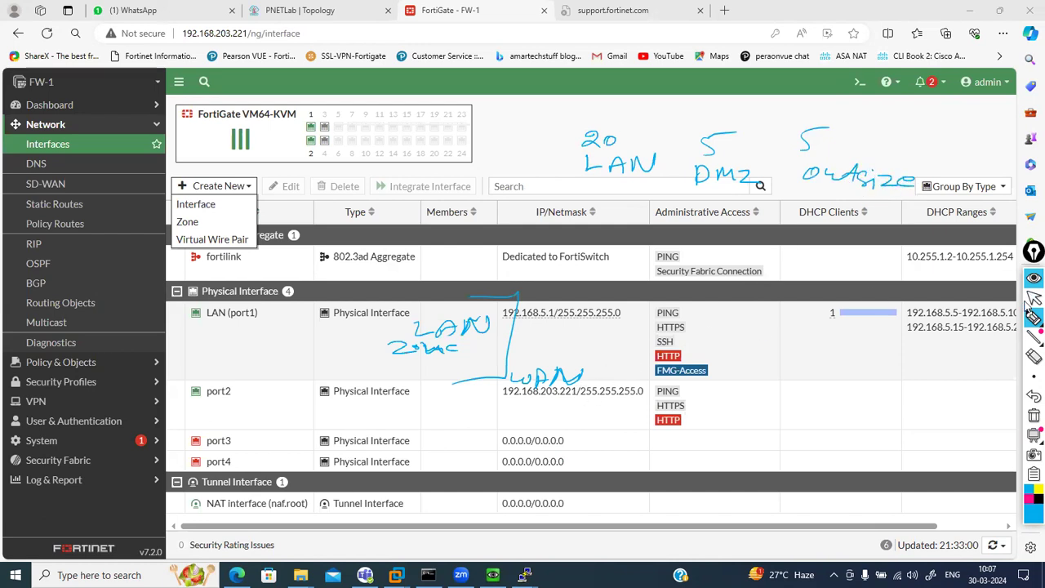
left_click(1033, 414)
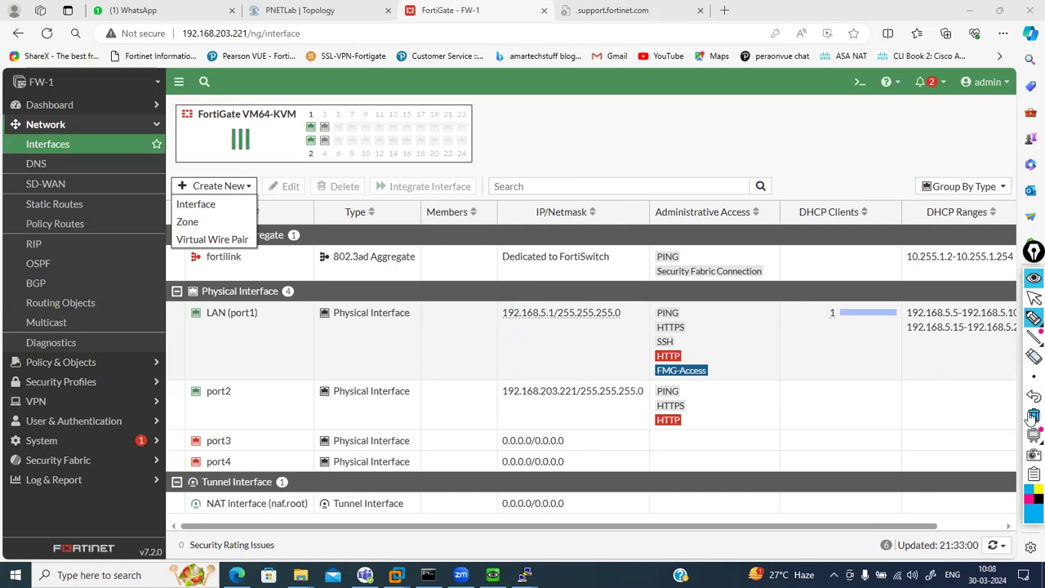
Leave pen mode, then create zone 'LAN' with member LAN (port1) and save it
left_click(1032, 299)
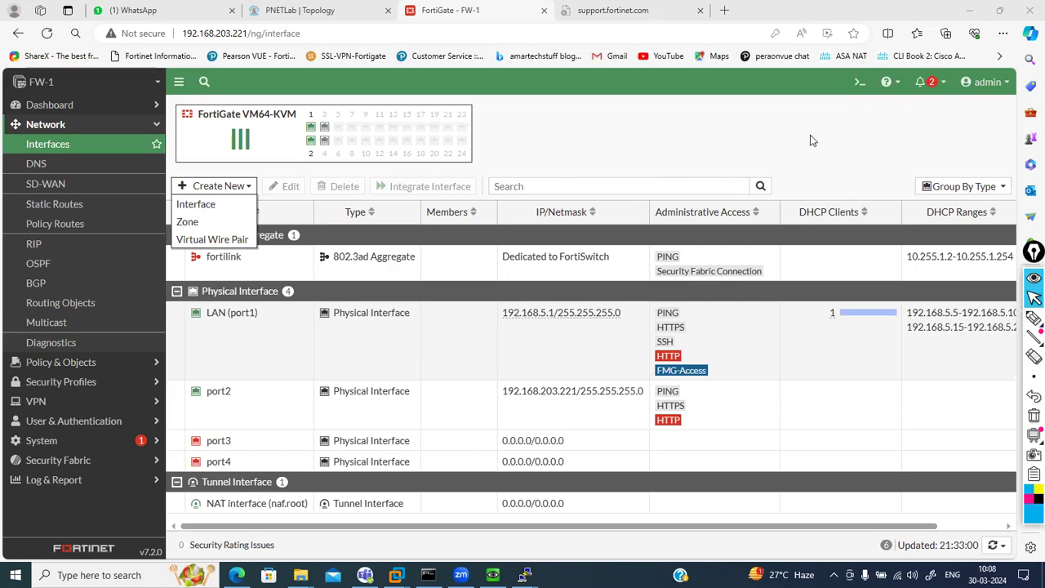
left_click(671, 160)
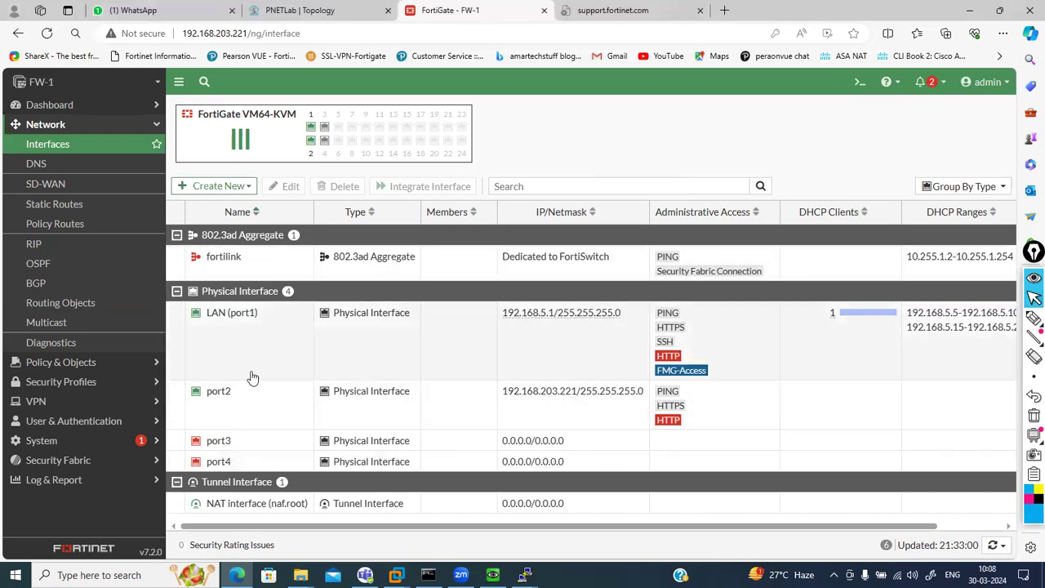
left_click(222, 185)
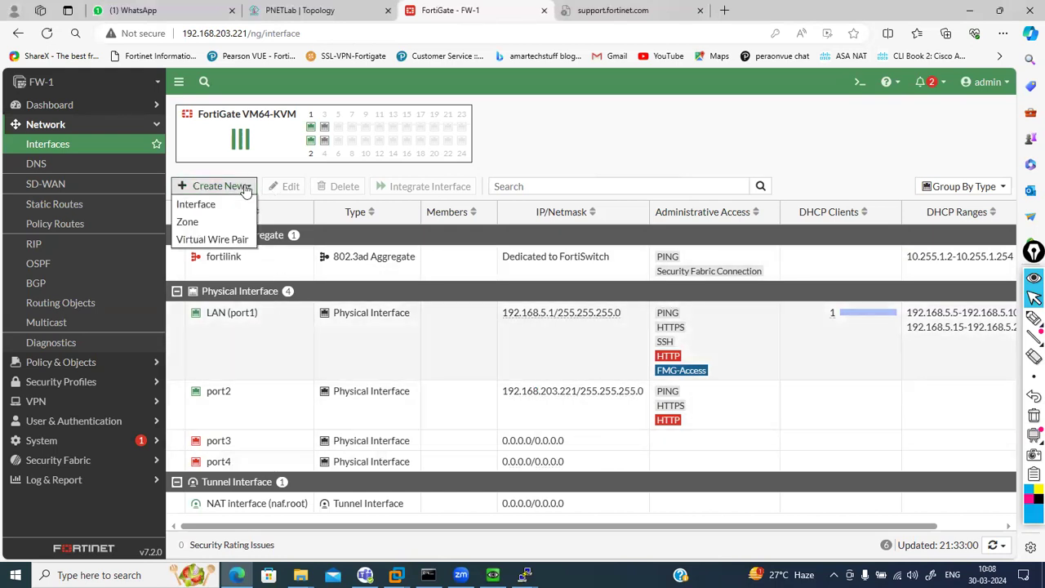
left_click(187, 222)
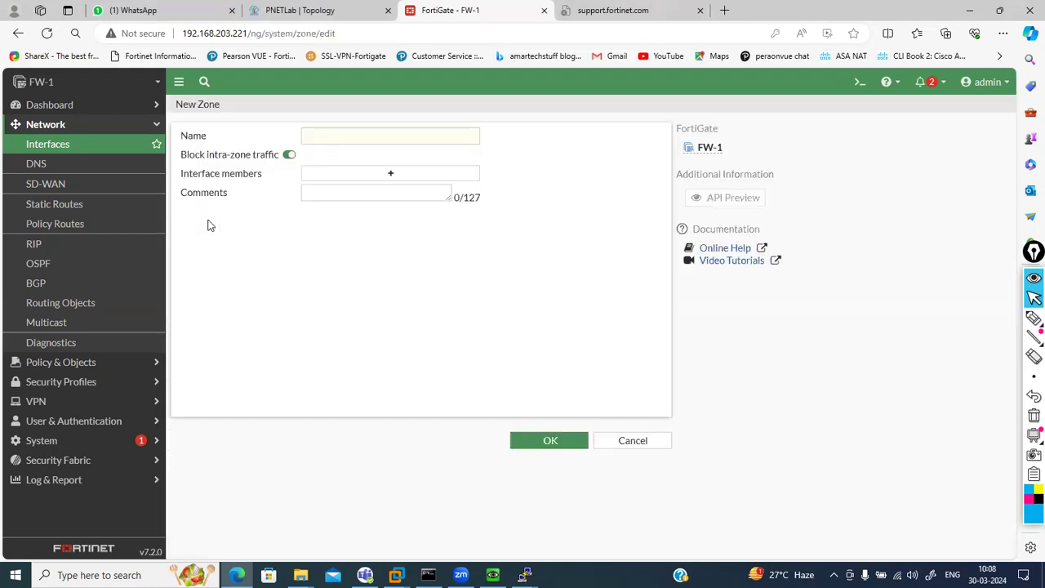
left_click(379, 180)
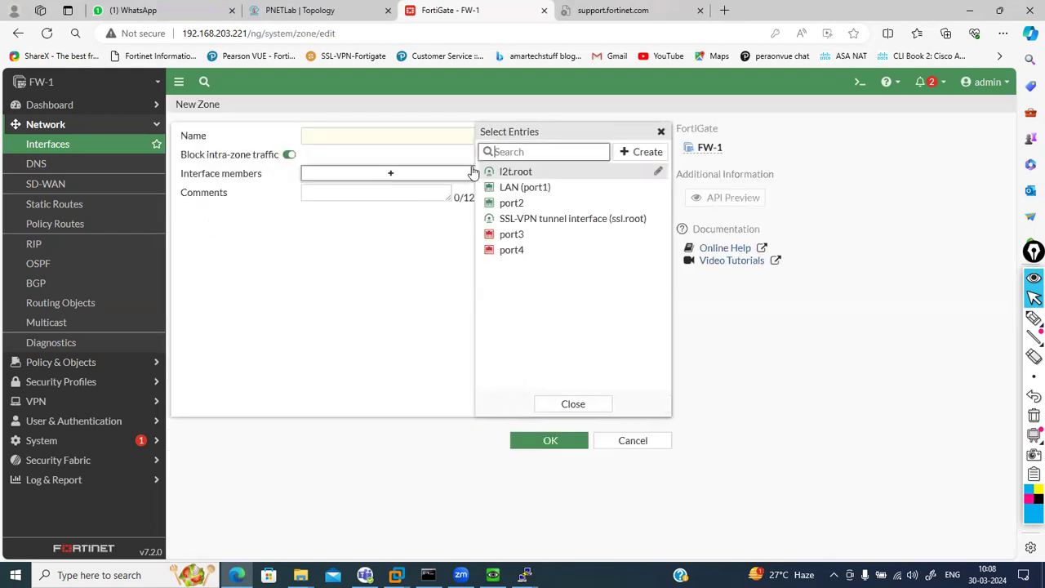
left_click(335, 133)
type("LAN")
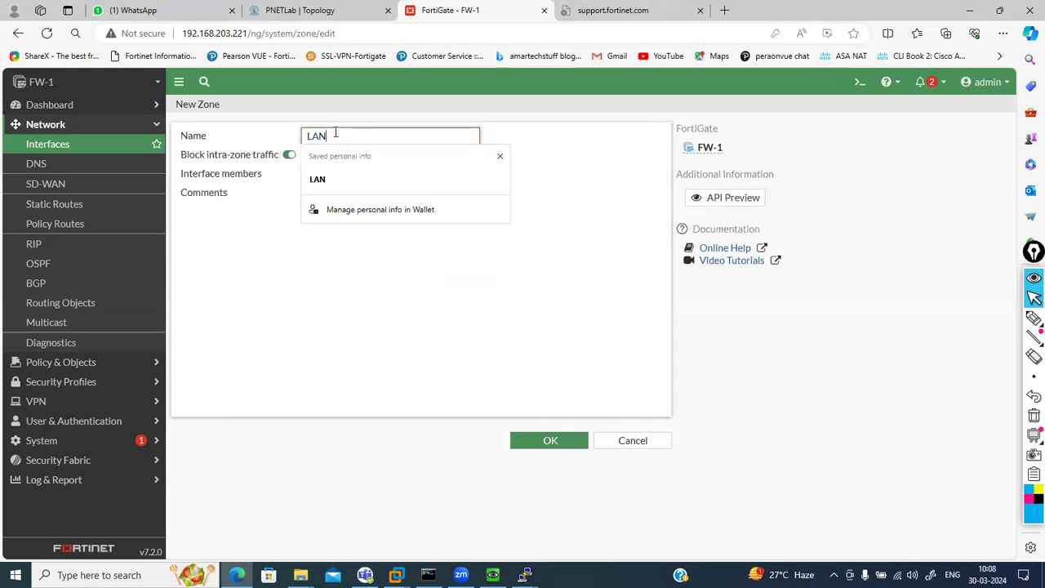
left_click(594, 162)
left_click(402, 177)
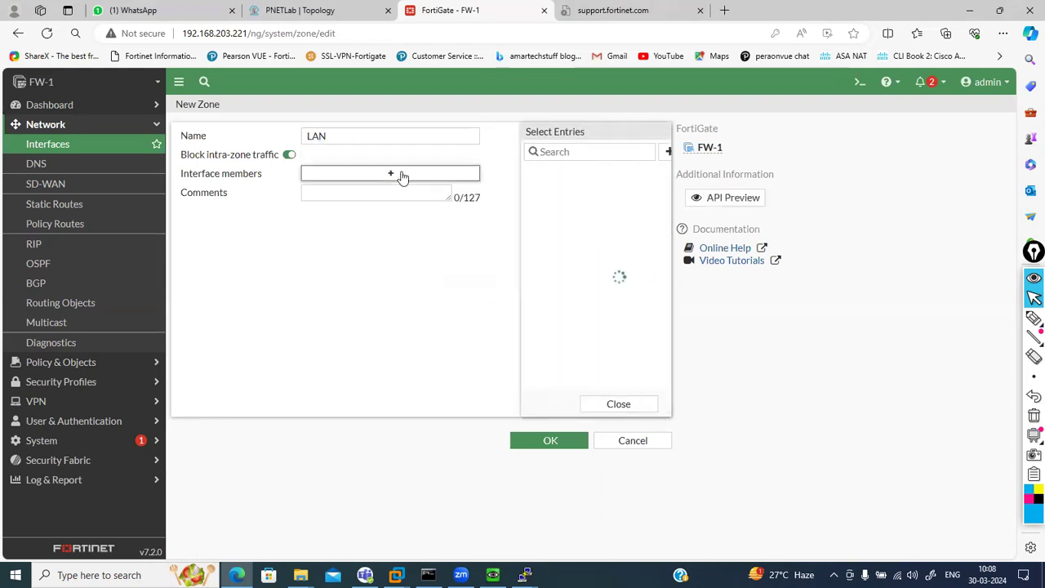
left_click(535, 190)
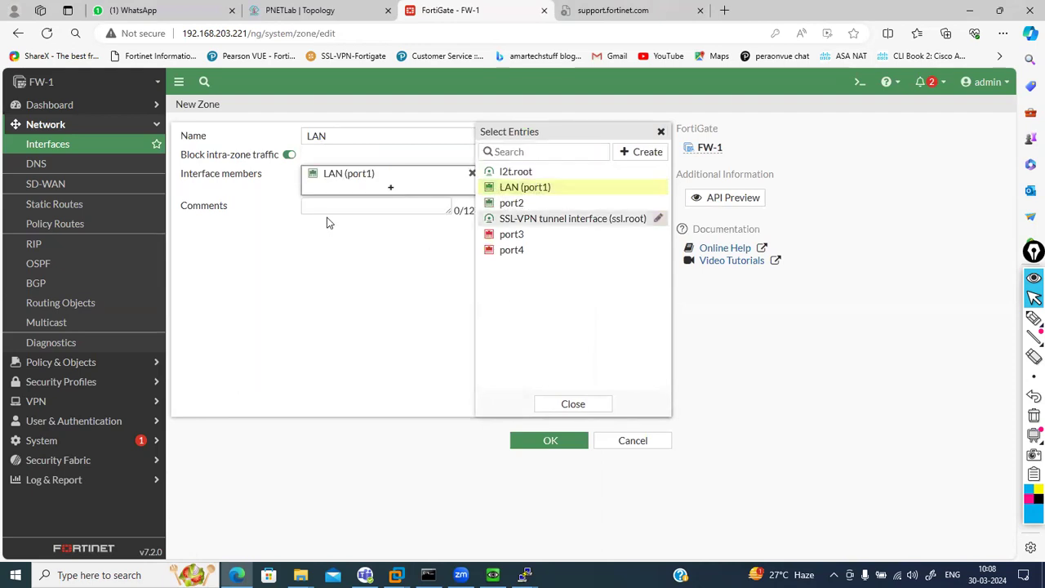
left_click(559, 443)
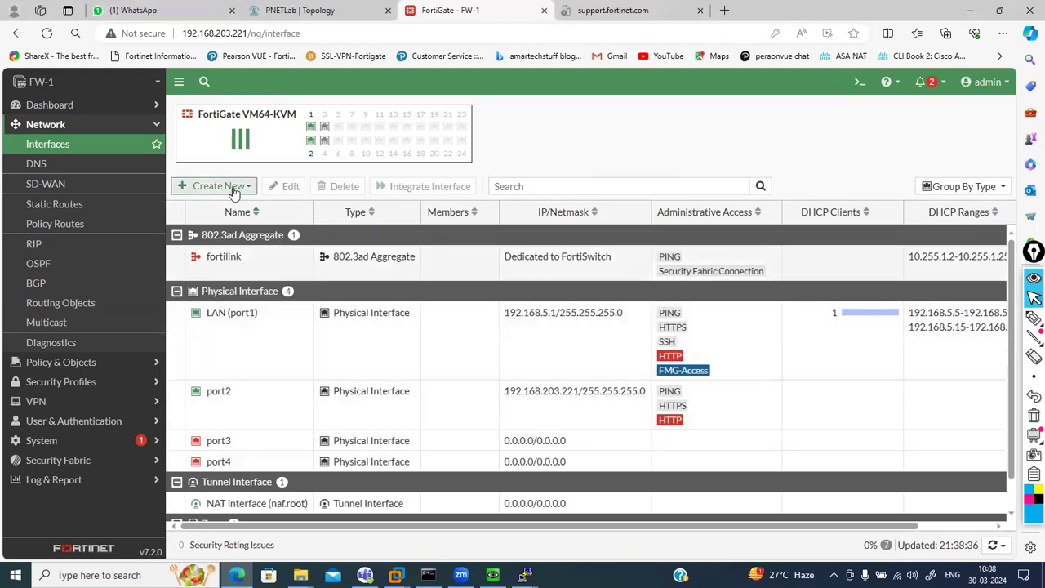
Create a zone named 'wan' with port2 as its member and save it
left_click(230, 186)
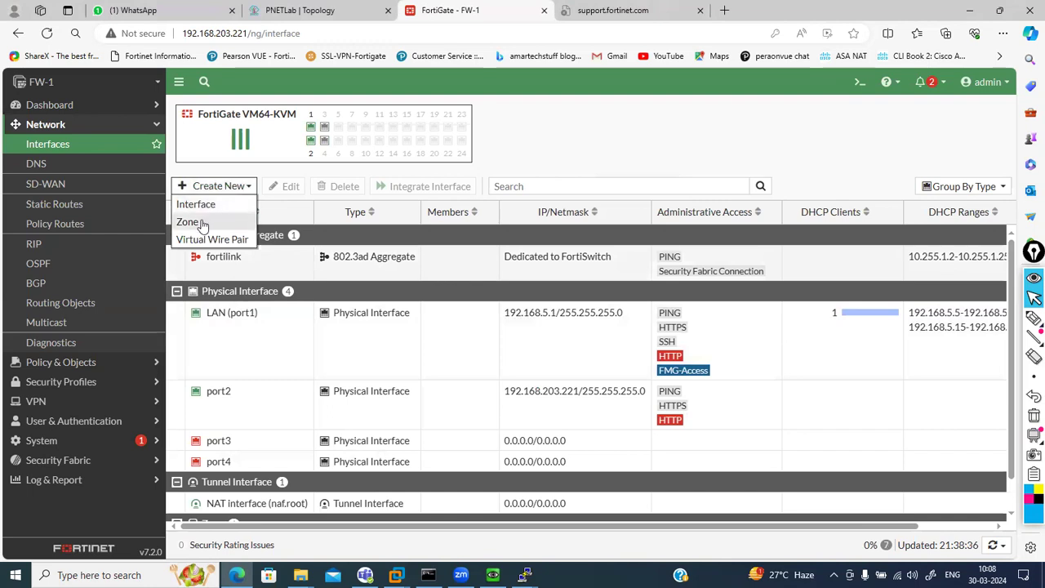
left_click(203, 223)
left_click(394, 176)
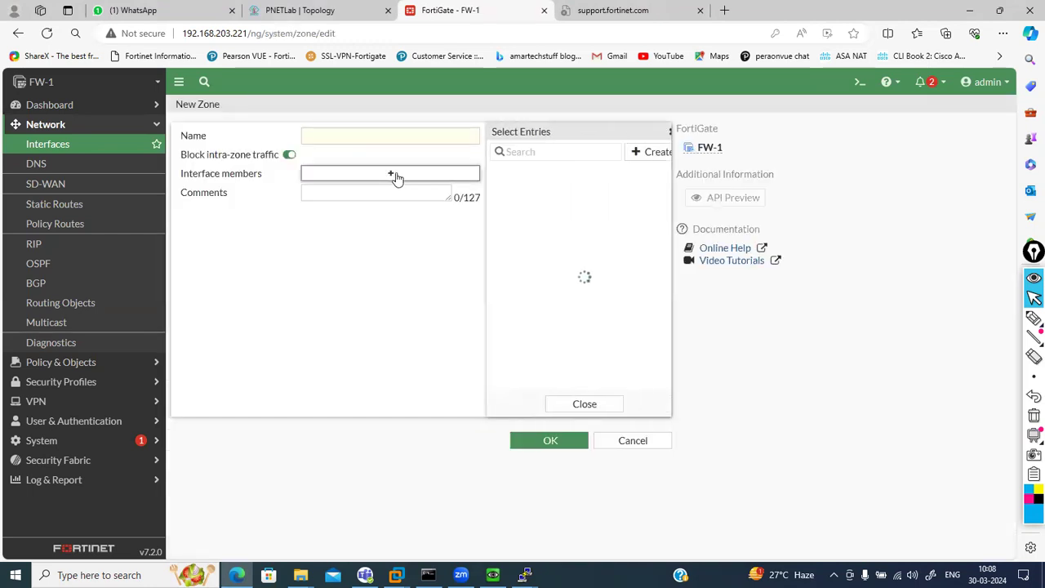
mouse_move(530, 193)
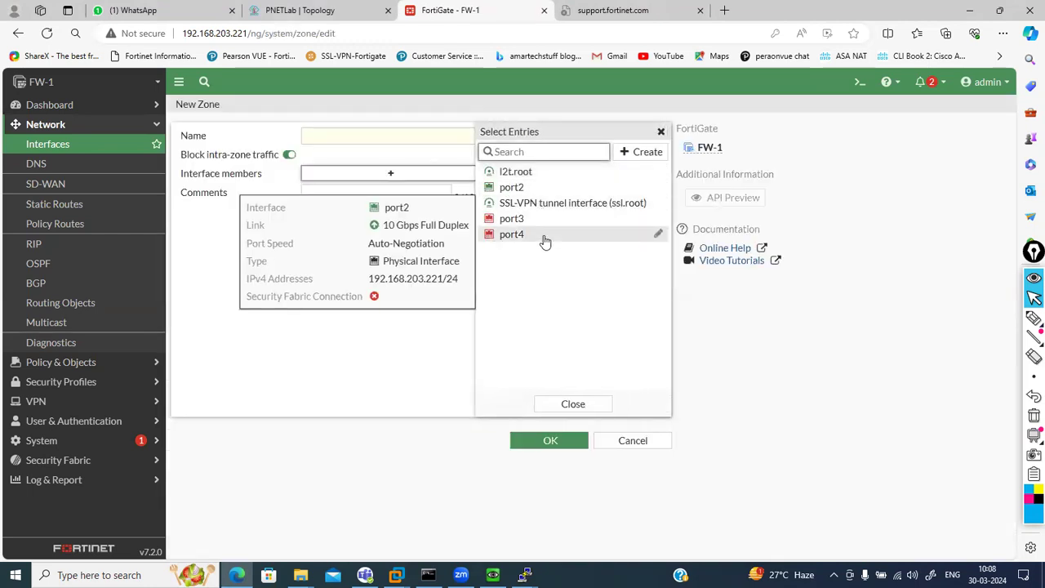
left_click(512, 187)
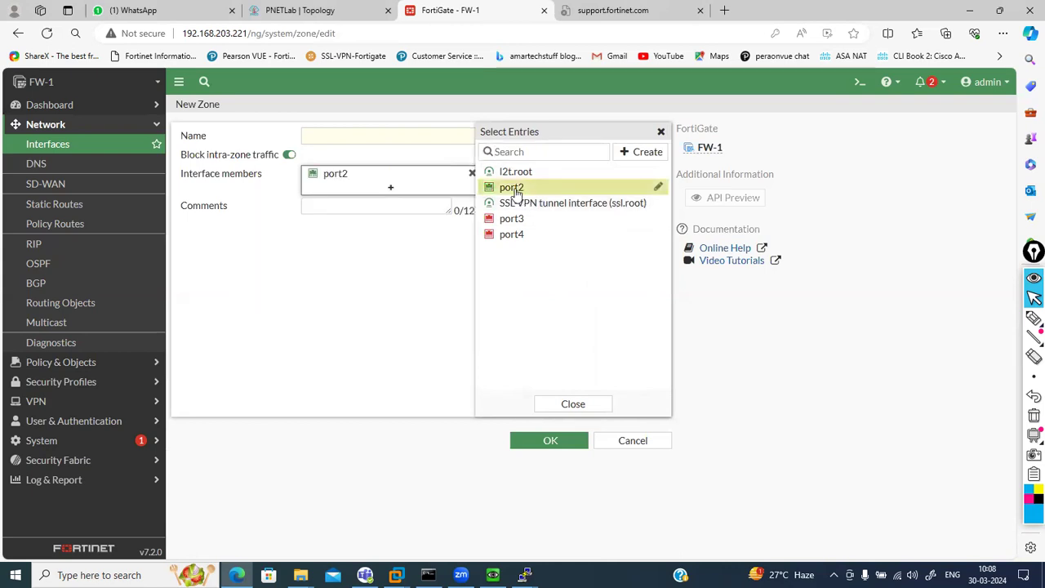
left_click(331, 8)
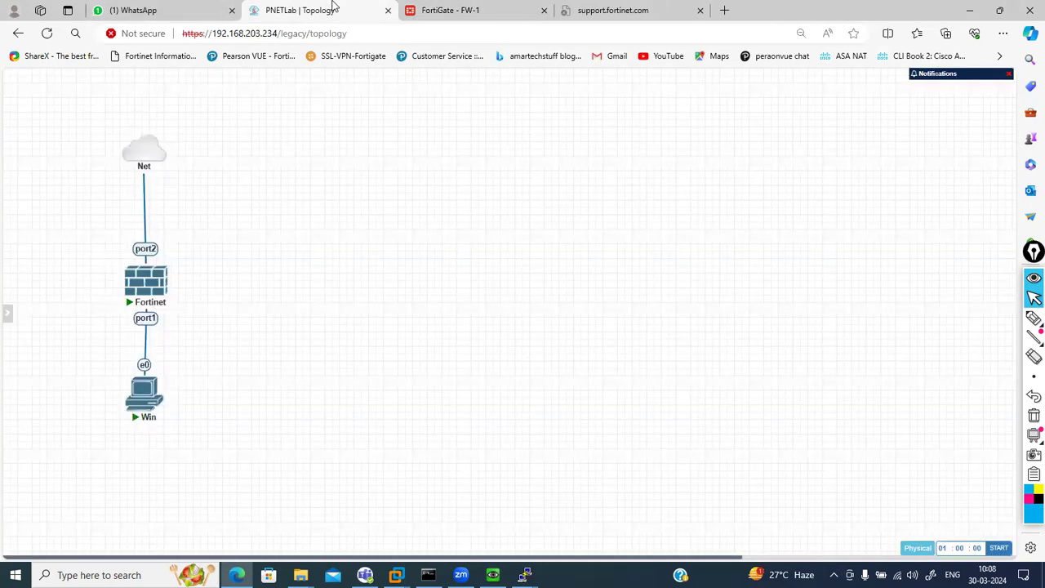
left_click(462, 9)
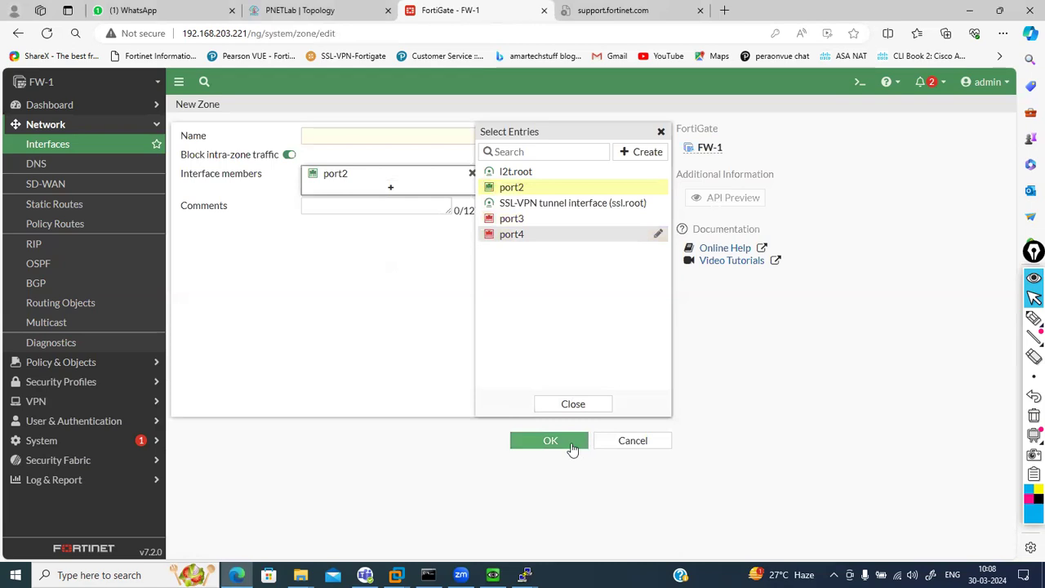
left_click(329, 136)
type("wan")
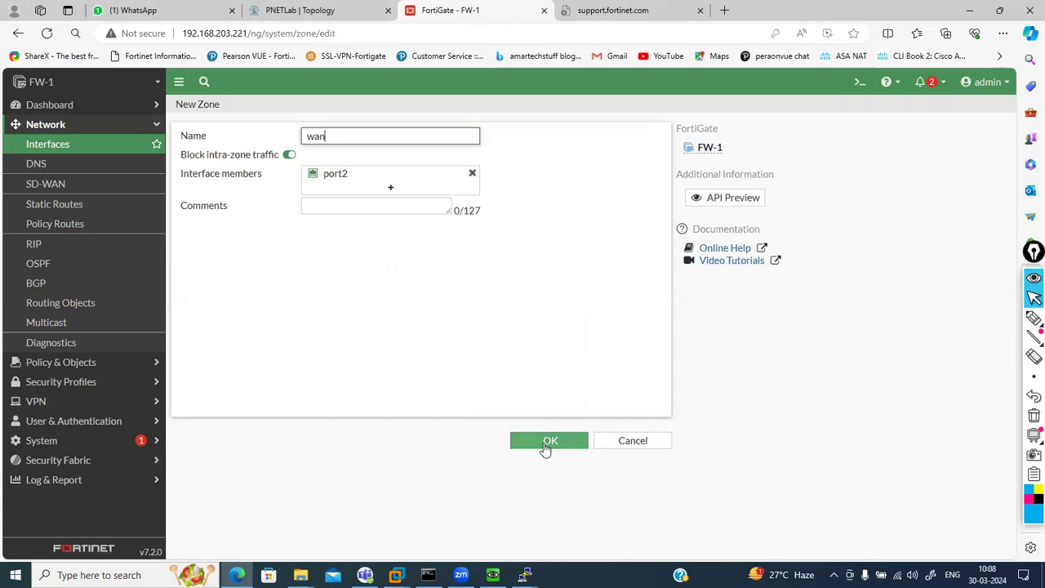
left_click(549, 442)
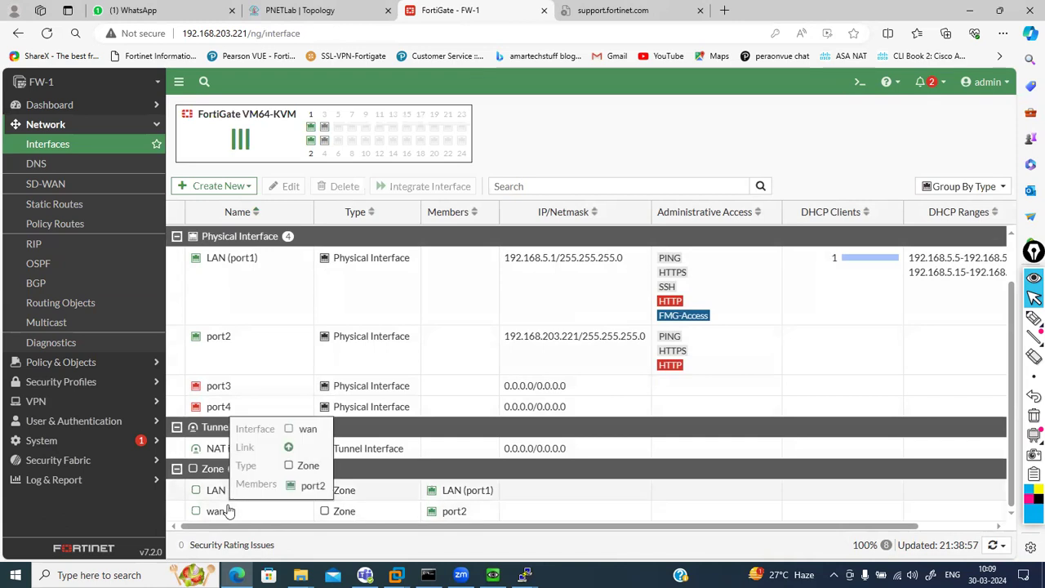
Open the LAN zone's Edit Zone page and choose a pen for annotating it
double_click(249, 494)
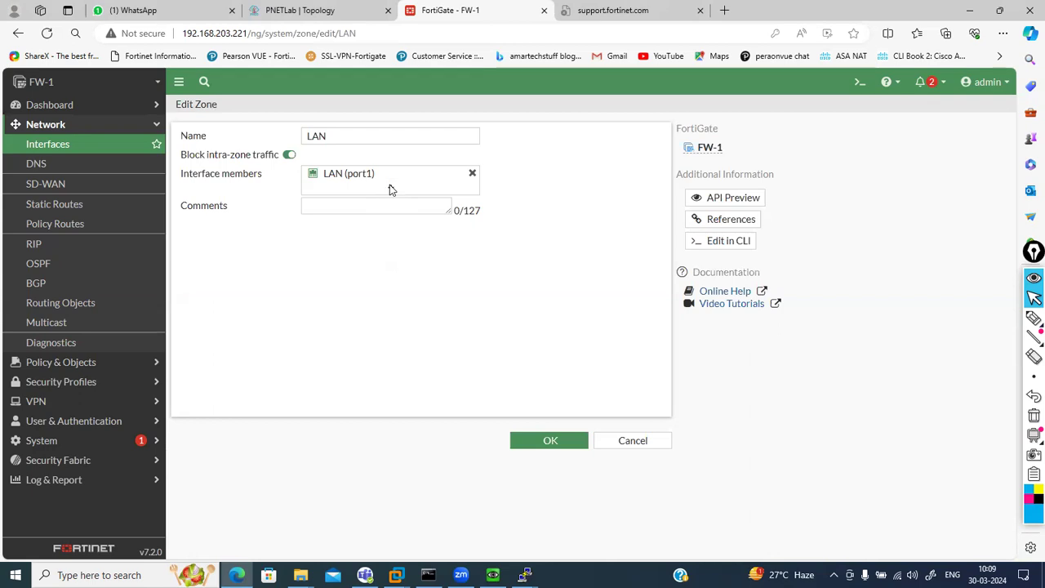
left_click(1034, 417)
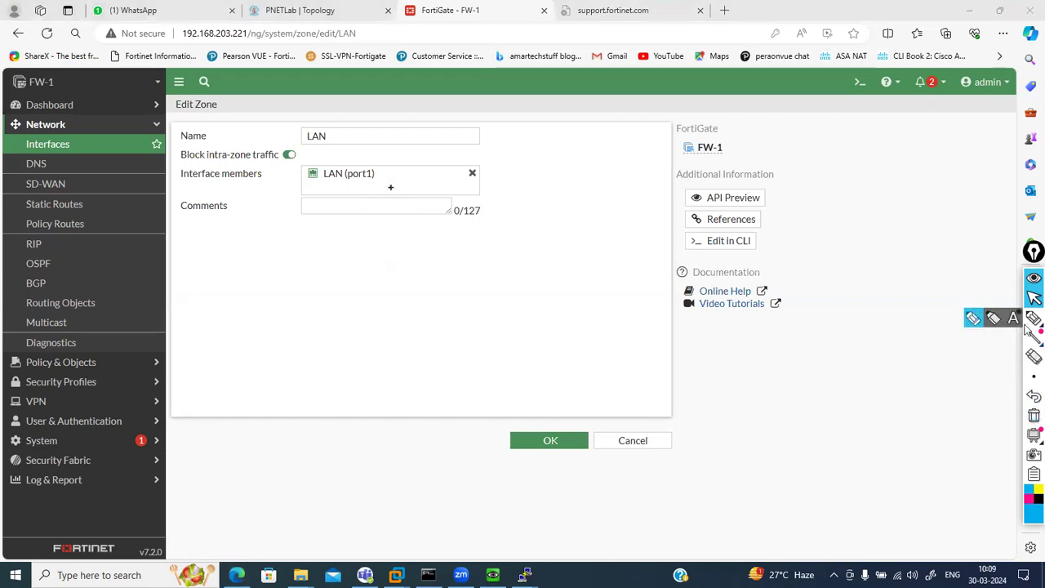
left_click(973, 318)
mouse_move(441, 270)
left_mouse_down()
mouse_move(467, 282)
mouse_move(523, 264)
left_mouse_up()
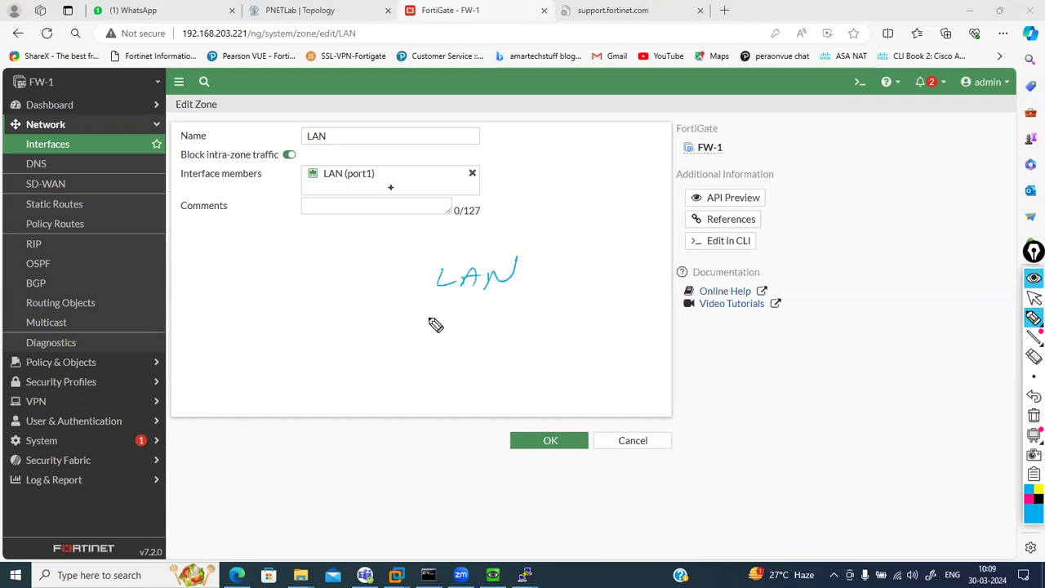
mouse_move(435, 304)
left_mouse_down()
mouse_move(436, 320)
mouse_move(540, 325)
mouse_move(584, 302)
left_mouse_up()
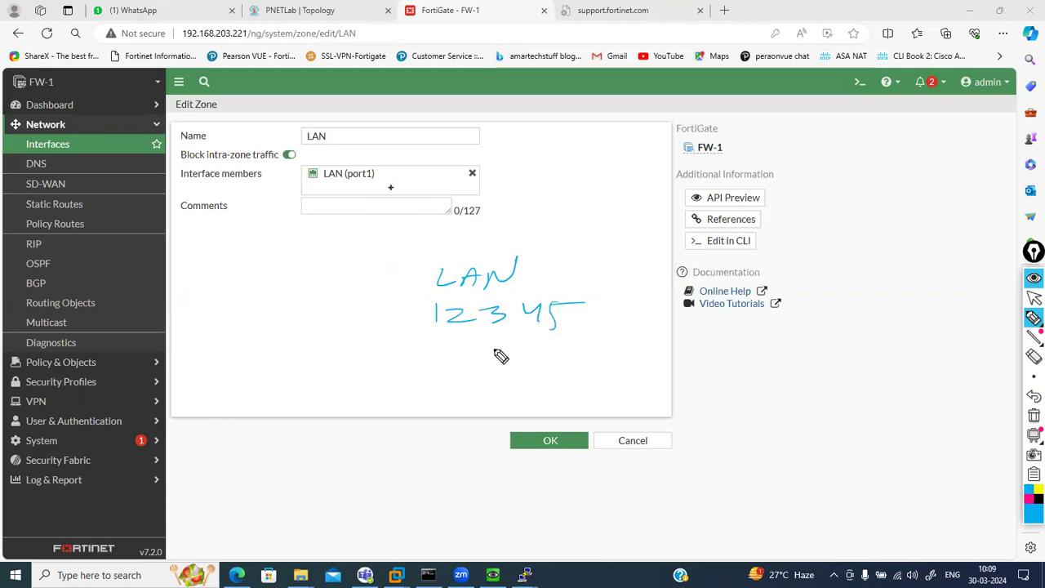
left_click_drag(433, 334, 380, 405)
mouse_move(450, 345)
left_mouse_down()
mouse_move(534, 343)
mouse_move(547, 353)
mouse_move(553, 334)
mouse_move(566, 345)
mouse_move(612, 335)
mouse_move(622, 346)
left_mouse_up()
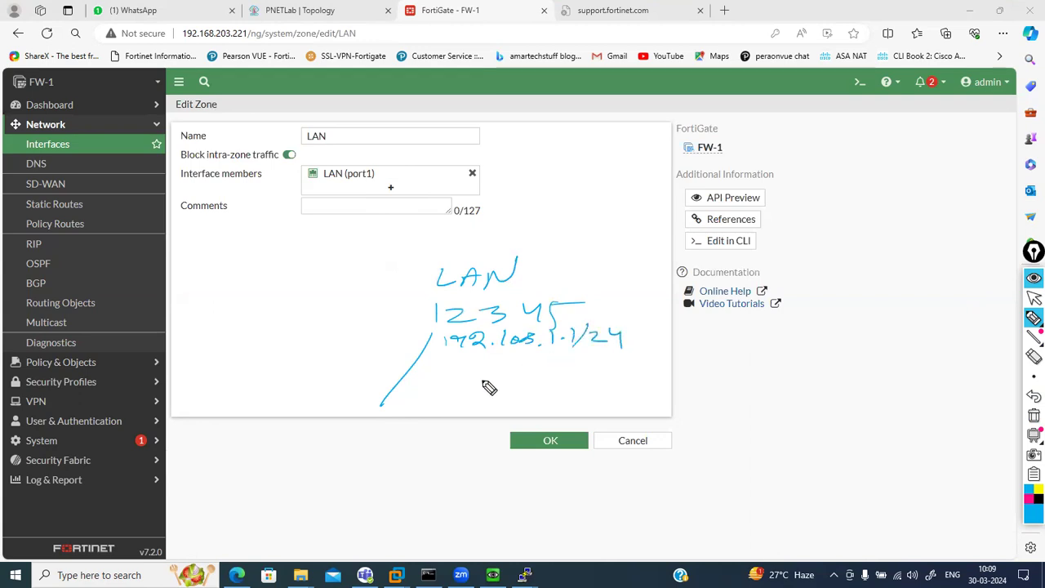
left_click_drag(352, 413, 376, 426)
left_click_drag(463, 330, 473, 424)
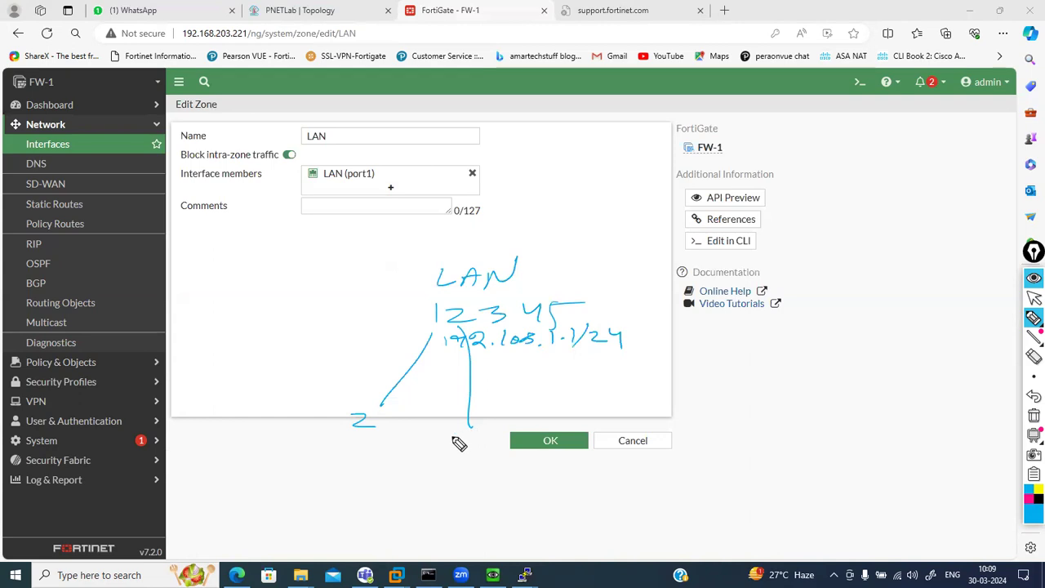
left_click_drag(449, 432, 450, 443)
left_click(471, 439)
left_click_drag(376, 423, 455, 439)
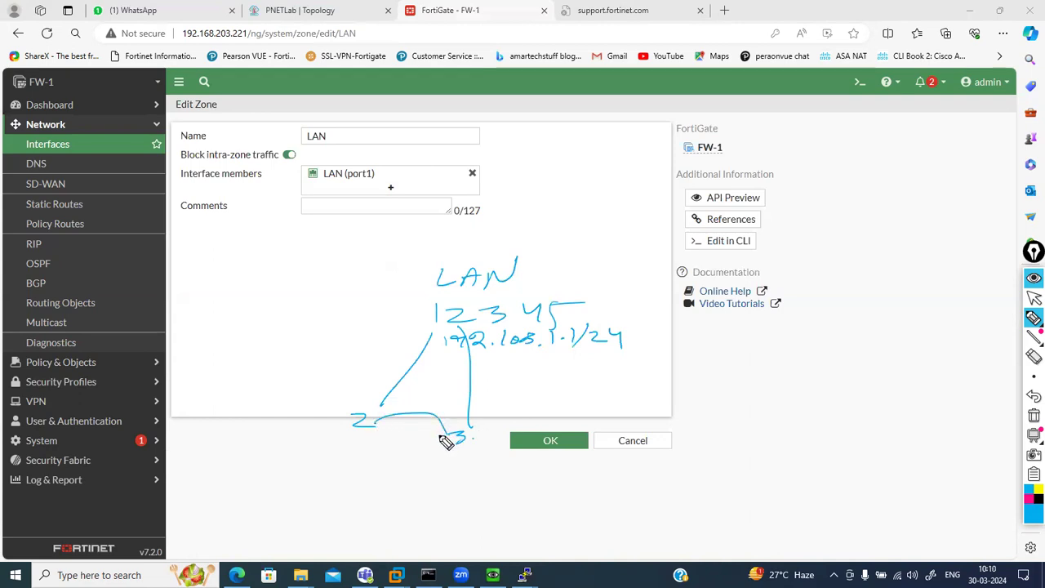
left_click_drag(381, 407, 380, 417)
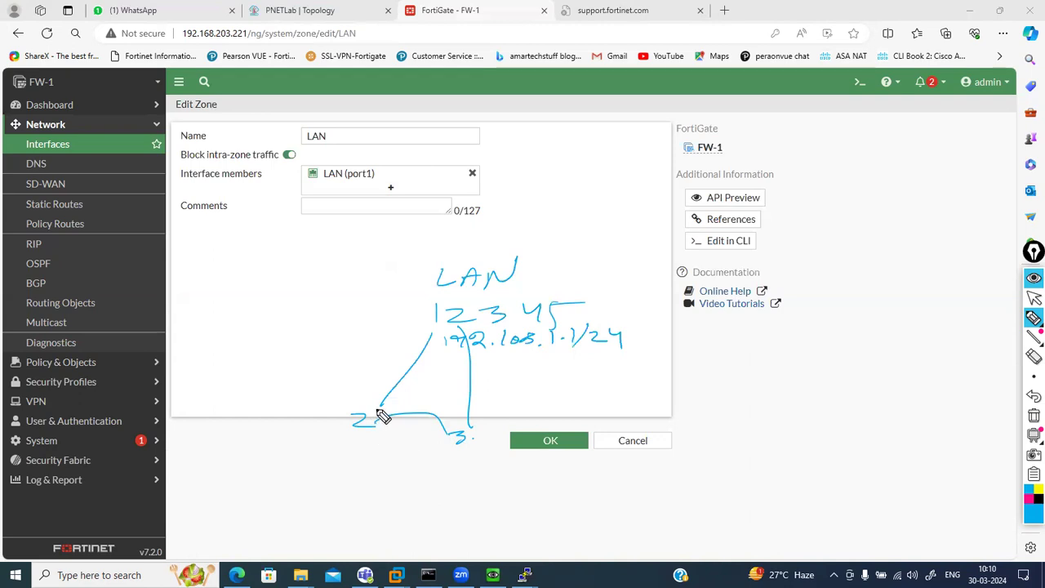
left_click(1032, 417)
left_click(1034, 299)
mouse_move(1030, 316)
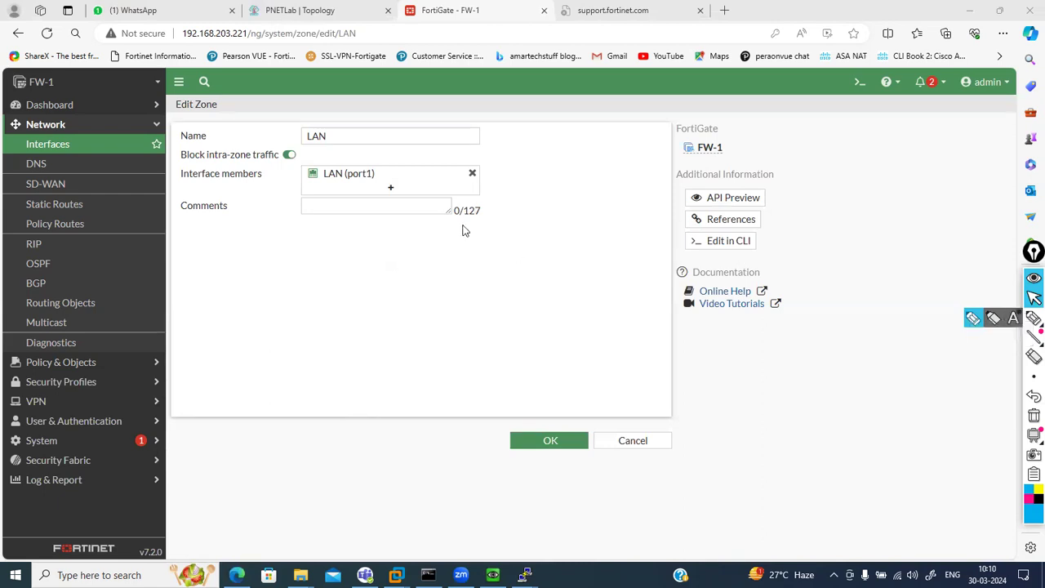
Delete the LAN zone from the Interfaces list and confirm
left_click(118, 145)
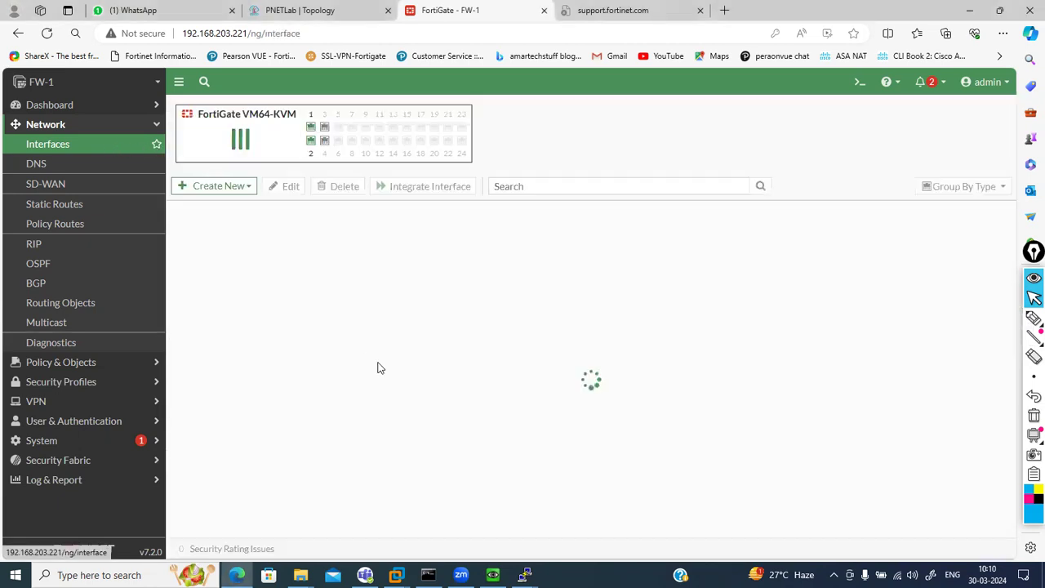
scroll(379, 369, "down", 1)
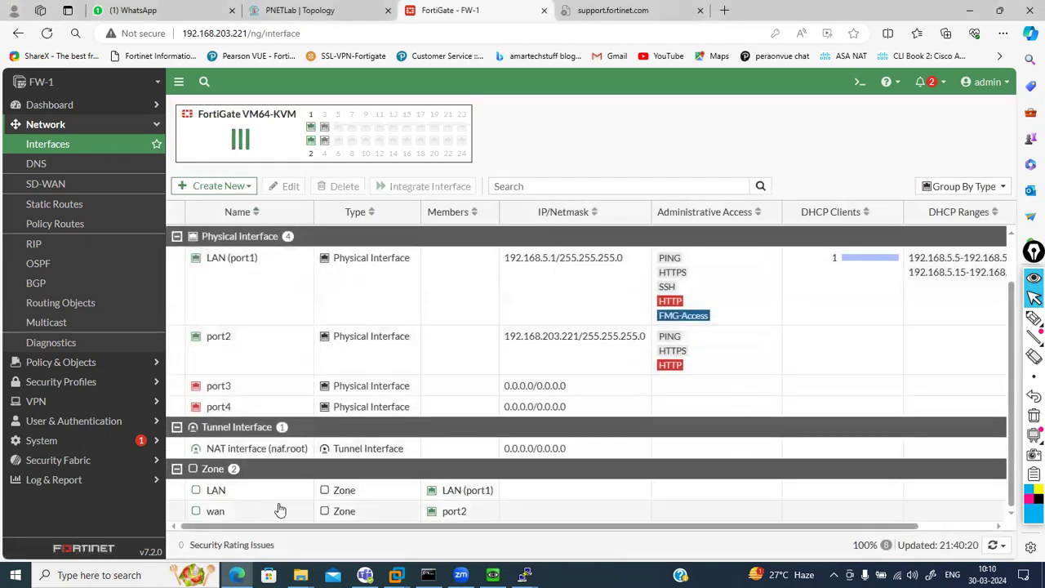
left_click(249, 495)
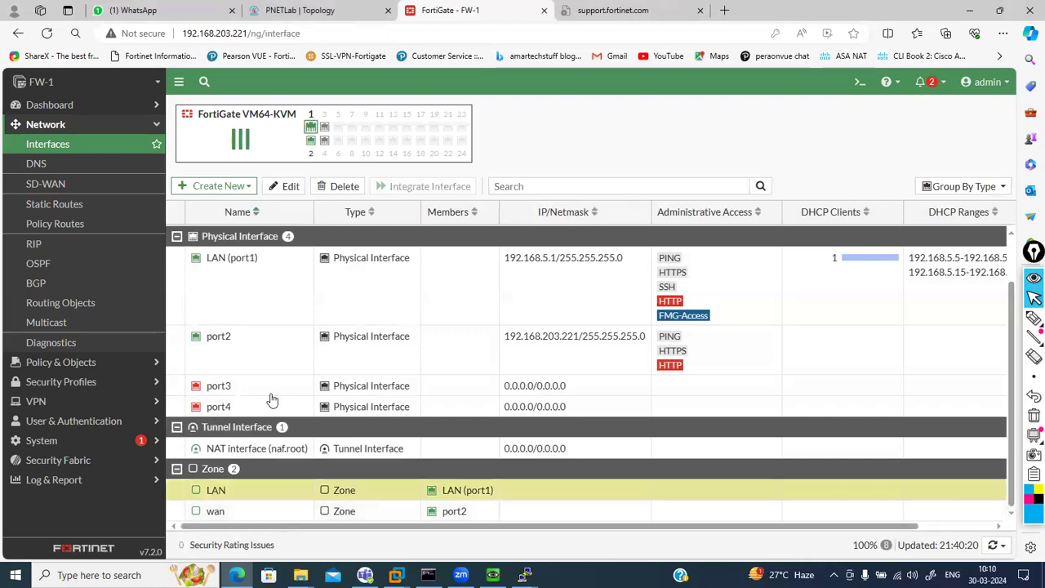
left_click(344, 186)
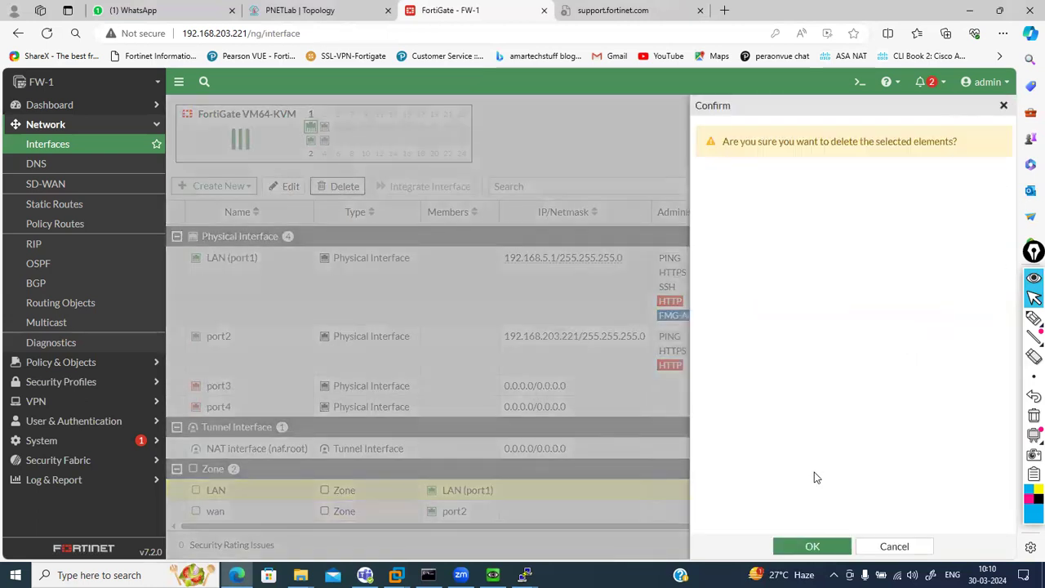
left_click(810, 546)
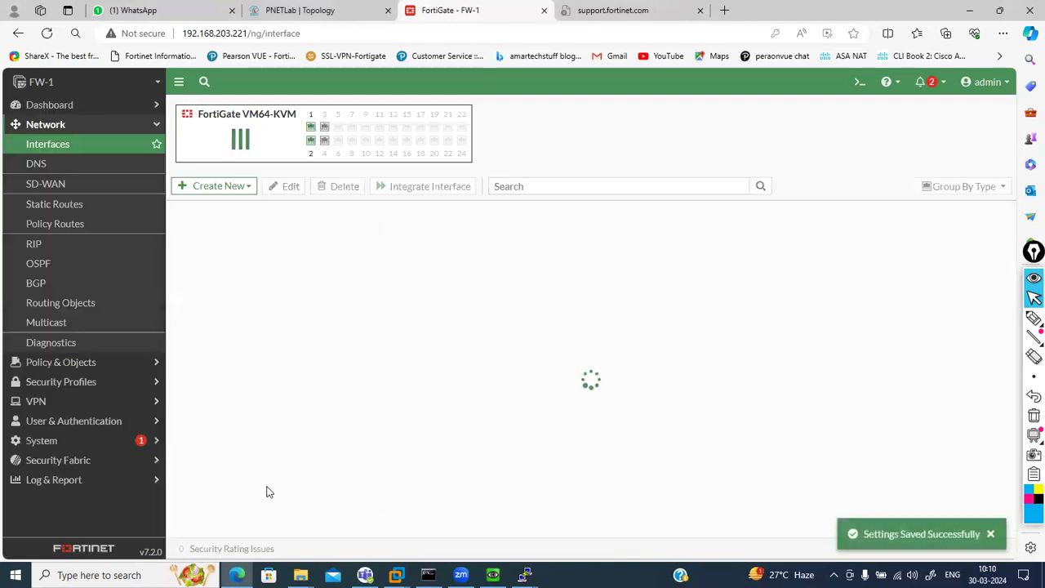
Delete the wan zone and confirm the removal
scroll(289, 483, "down", 2)
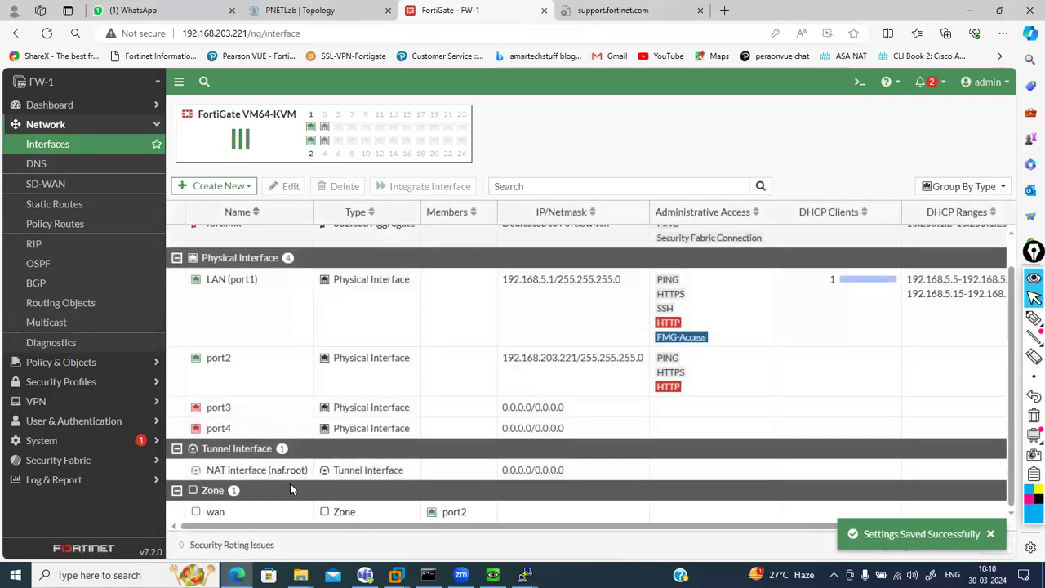
left_click(250, 515)
left_click(341, 186)
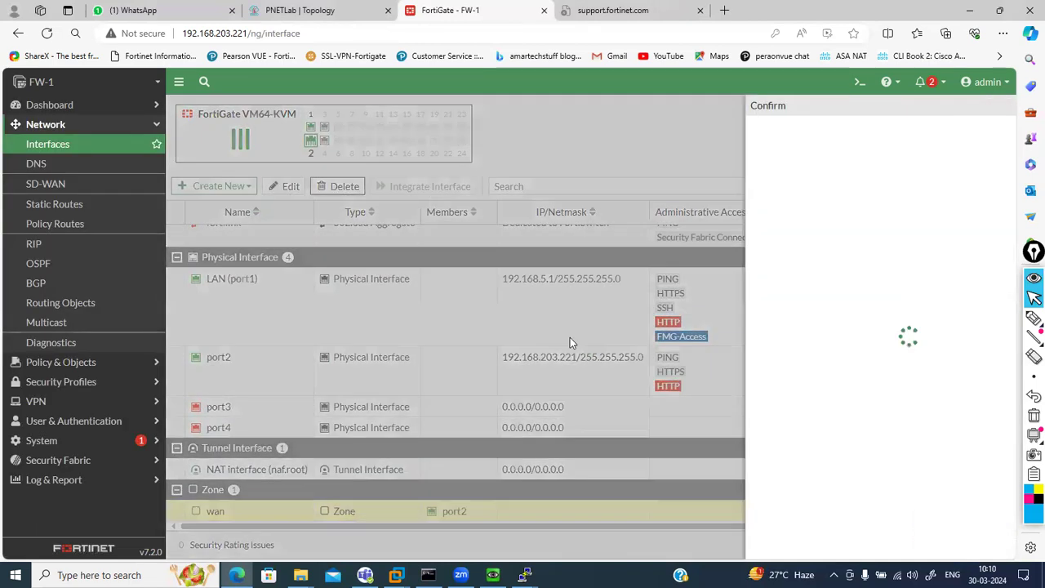
left_click(798, 548)
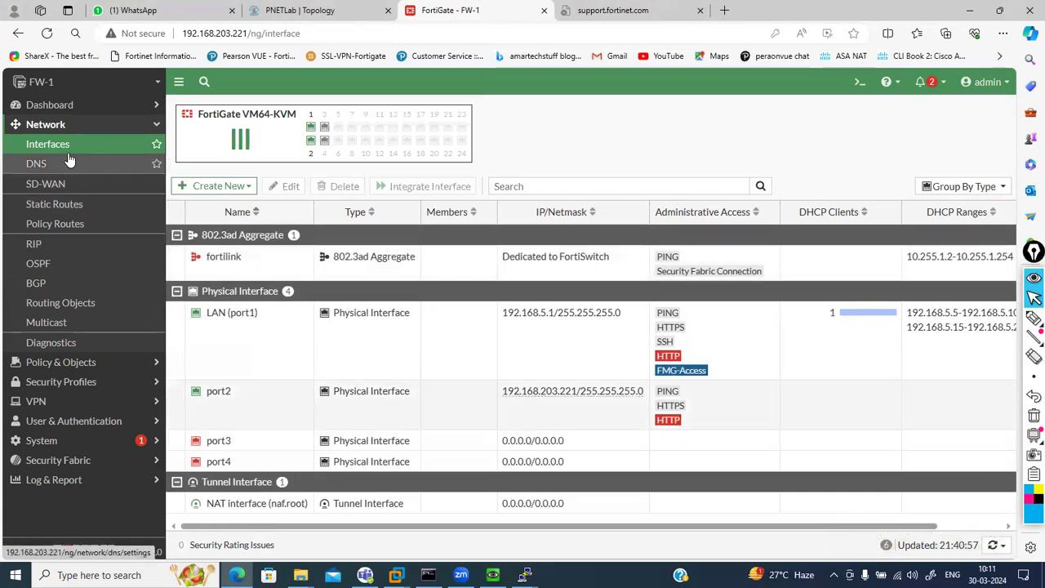
Show the Firewall Policy list under Policy & Objects, then pick the annotation pen
left_click(88, 361)
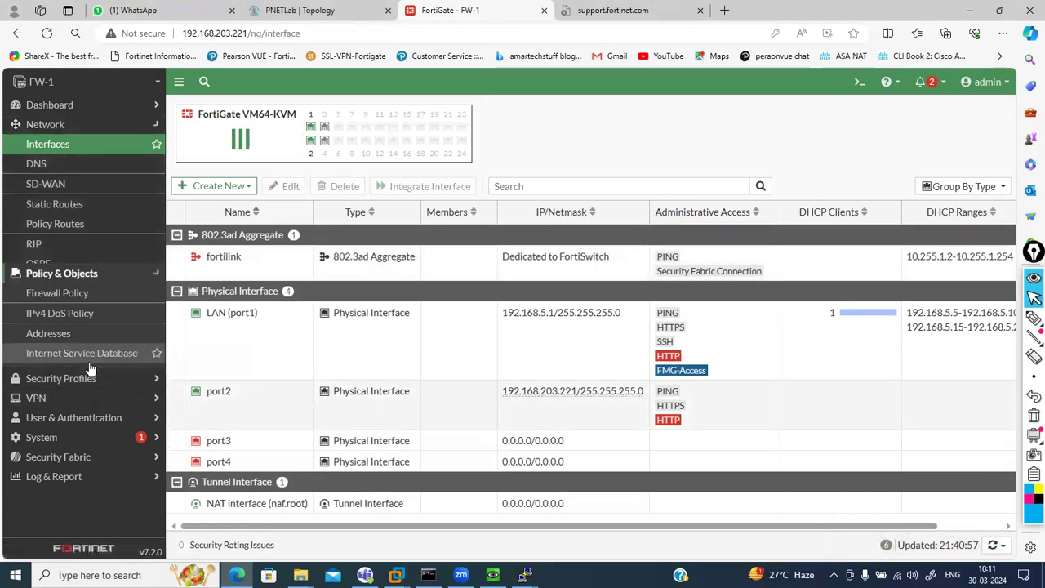
left_click(60, 168)
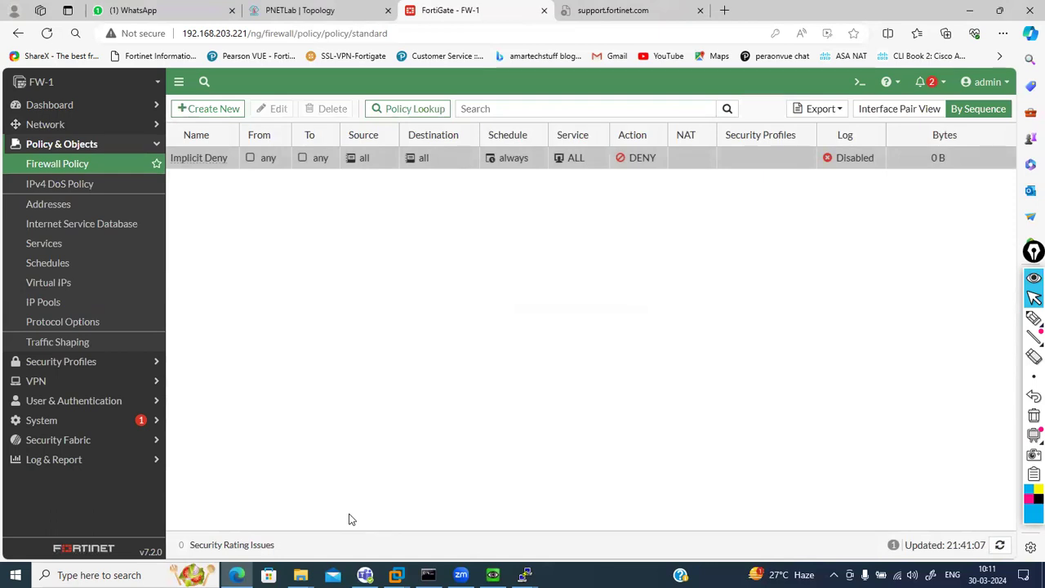
left_click(1034, 318)
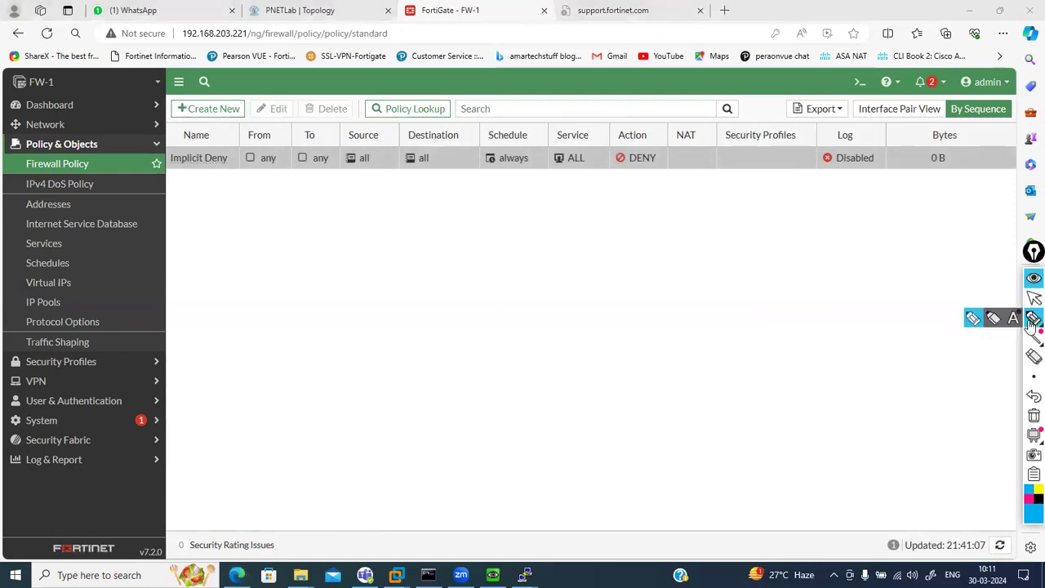
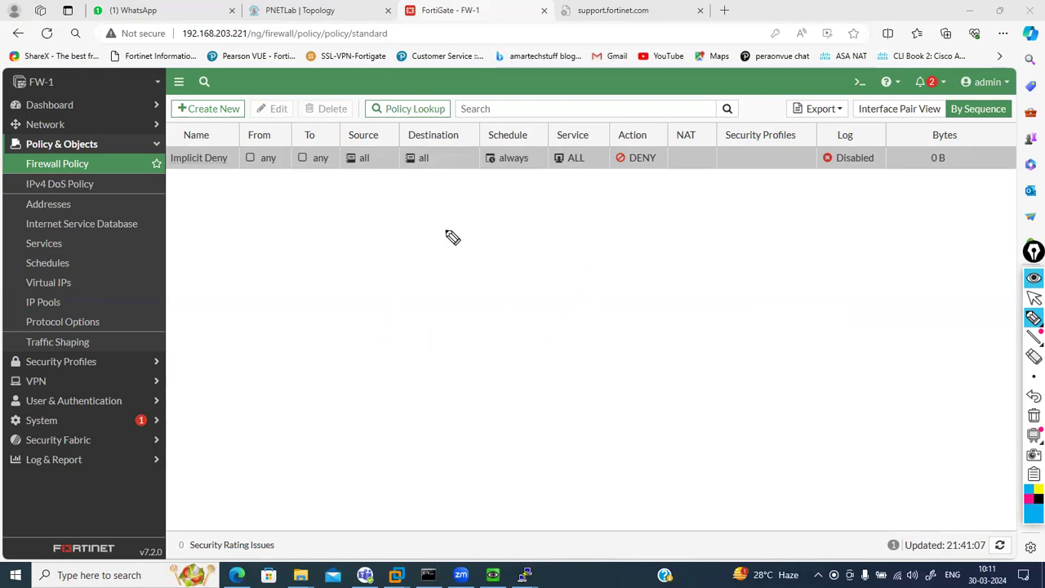
Sketch a bracketed rule list 1–5 and write src 192.168.1.10 beneath it
mouse_move(597, 214)
left_mouse_down()
mouse_move(616, 248)
mouse_move(594, 291)
mouse_move(618, 335)
left_mouse_up()
left_click_drag(629, 340, 658, 338)
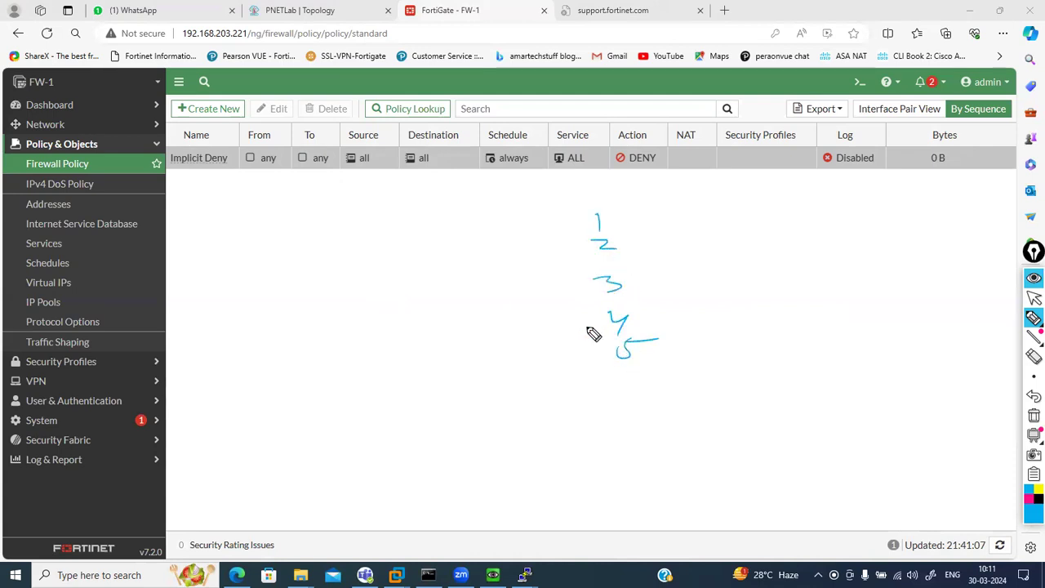
mouse_move(586, 223)
left_mouse_down()
mouse_move(563, 388)
mouse_move(586, 382)
left_mouse_up()
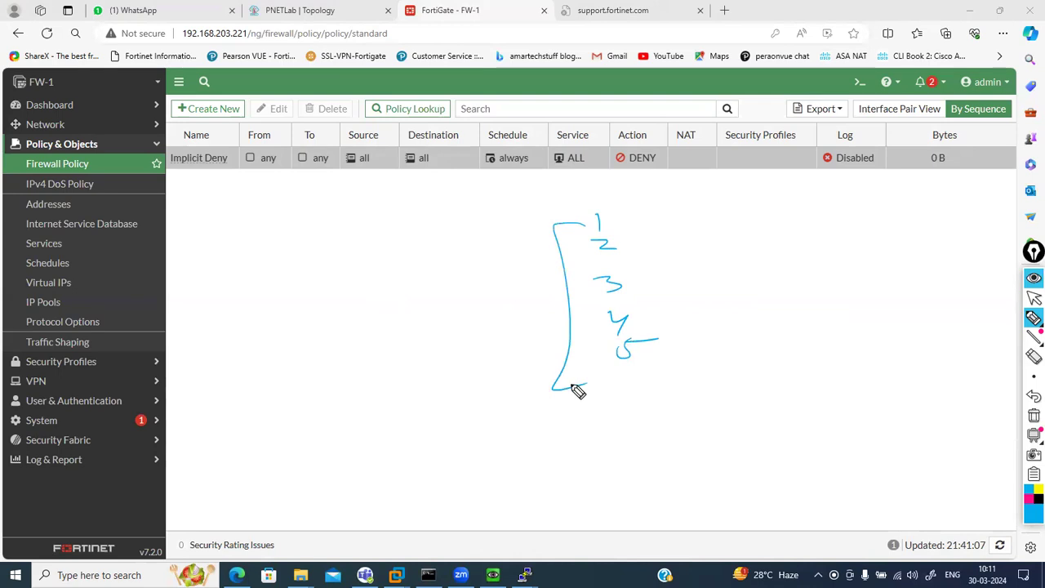
mouse_move(403, 459)
left_mouse_down()
mouse_move(403, 475)
mouse_move(424, 480)
mouse_move(447, 471)
left_mouse_up()
left_click_drag(405, 434, 394, 447)
mouse_move(429, 431)
left_mouse_down()
mouse_move(418, 444)
mouse_move(441, 445)
mouse_move(464, 473)
mouse_move(533, 459)
left_mouse_up()
left_click(506, 472)
left_click(513, 467)
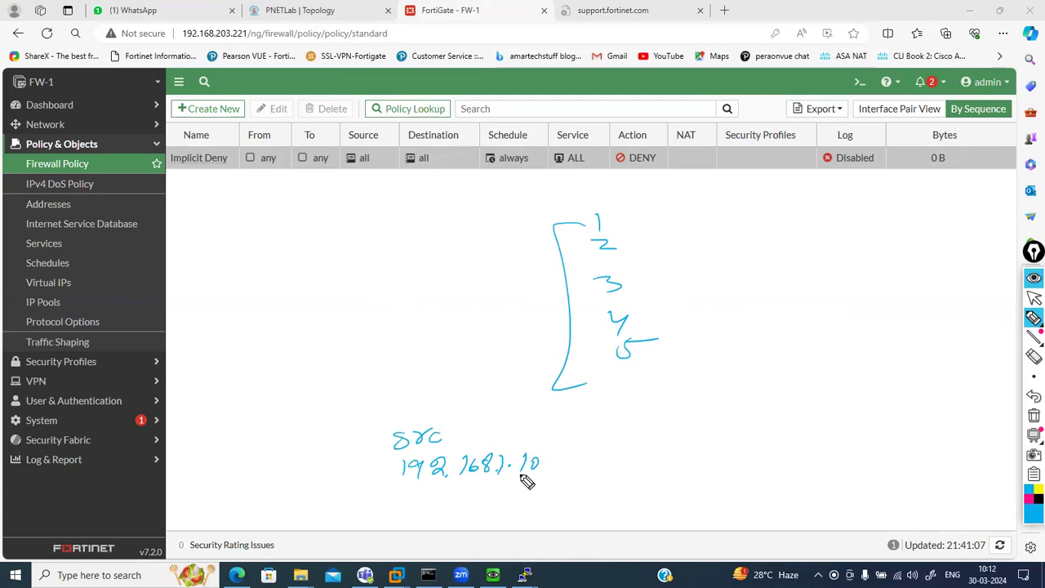
Write the s.Port heading with source port 51113 under it
mouse_move(563, 426)
left_mouse_down()
mouse_move(553, 438)
mouse_move(598, 430)
left_mouse_up()
left_click(569, 436)
mouse_move(612, 429)
left_mouse_down()
mouse_move(605, 438)
mouse_move(627, 441)
left_mouse_up()
left_click_drag(618, 430, 640, 427)
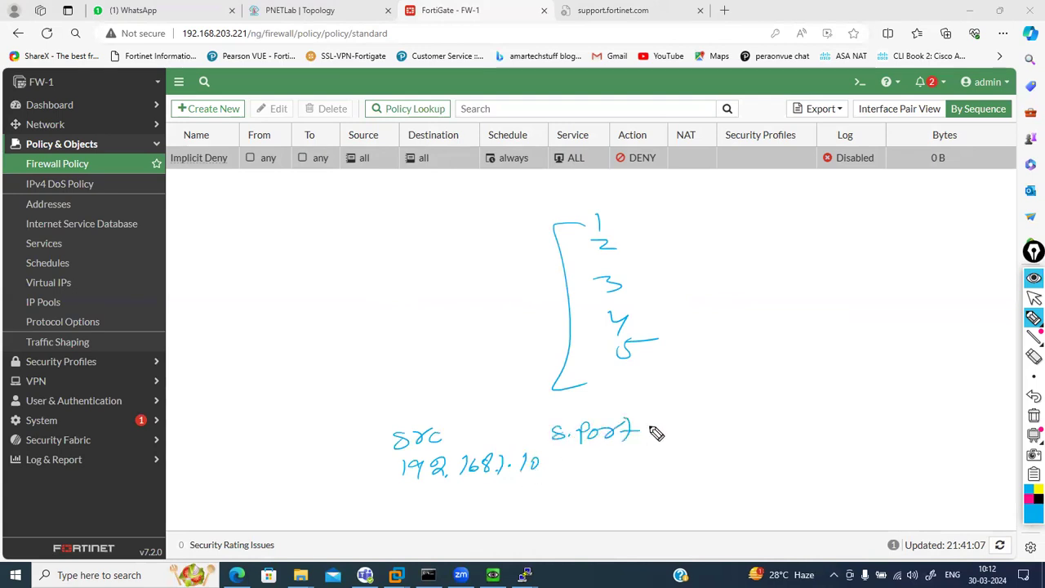
mouse_move(576, 458)
left_mouse_down()
mouse_move(571, 468)
mouse_move(586, 455)
left_mouse_up()
mouse_move(596, 456)
left_mouse_down()
mouse_move(595, 470)
mouse_move(628, 472)
left_mouse_up()
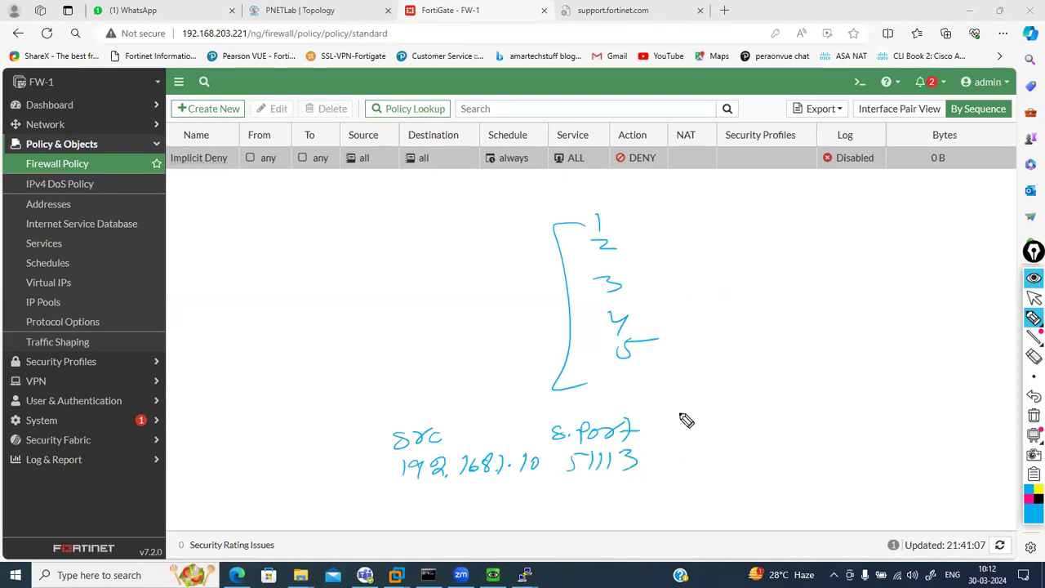
Add dst 8.8.8.8 and a D.P heading, and draw a line to the action
left_click_drag(675, 425, 707, 418)
mouse_move(671, 450)
left_mouse_down()
mouse_move(668, 465)
mouse_move(724, 461)
left_mouse_up()
left_click(679, 462)
left_click(703, 457)
left_click(717, 458)
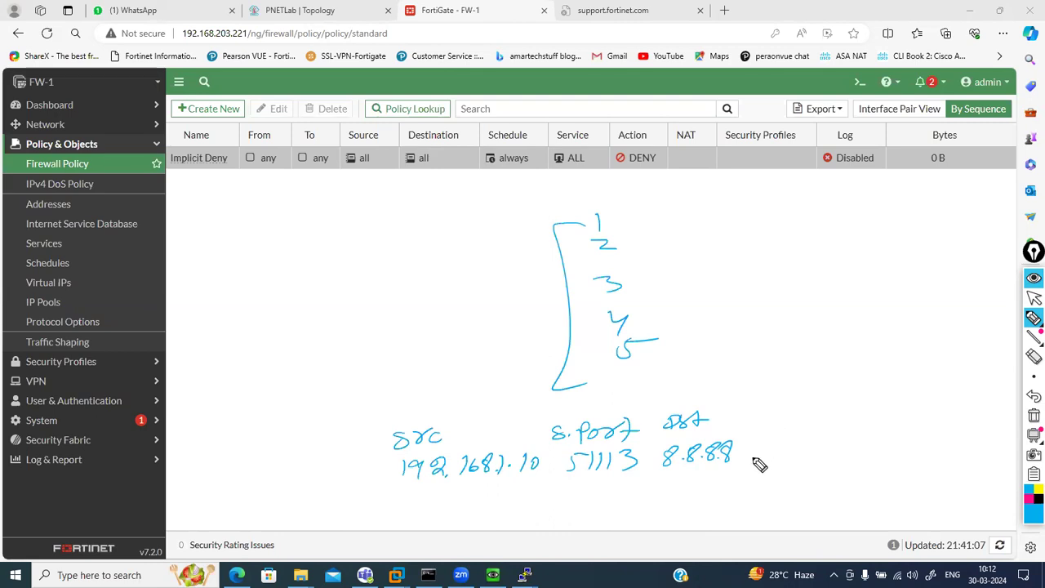
left_click(770, 416)
mouse_move(757, 409)
left_mouse_down()
mouse_move(778, 412)
mouse_move(783, 451)
mouse_move(829, 458)
left_mouse_up()
mouse_move(804, 405)
left_mouse_down()
mouse_move(889, 405)
mouse_move(904, 430)
mouse_move(987, 421)
left_mouse_up()
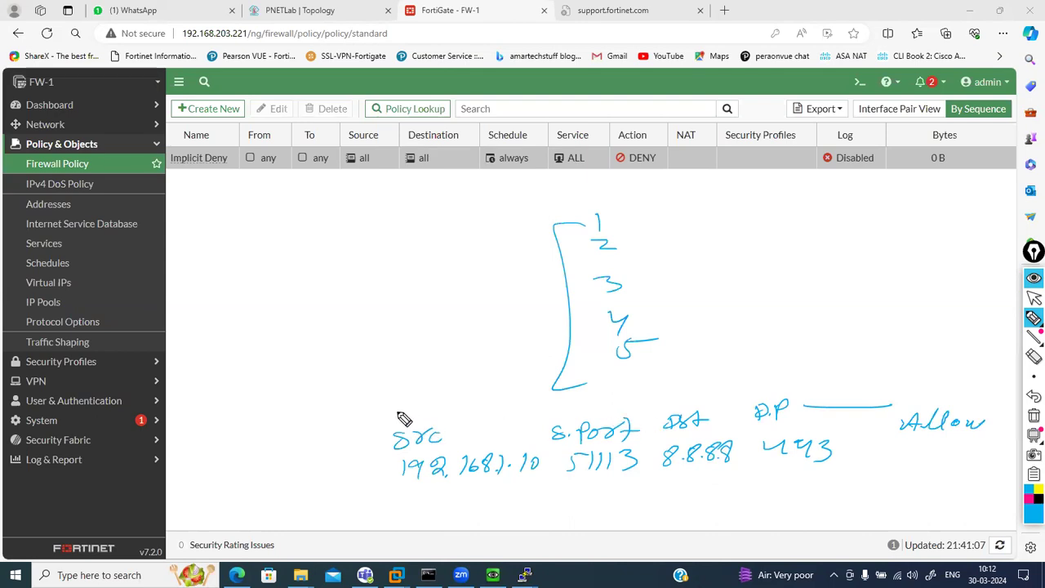
Tick the src and source port fields and write 5123 above the source port
left_click_drag(405, 410, 432, 403)
left_click_drag(601, 405, 622, 405)
left_click_drag(553, 403, 600, 408)
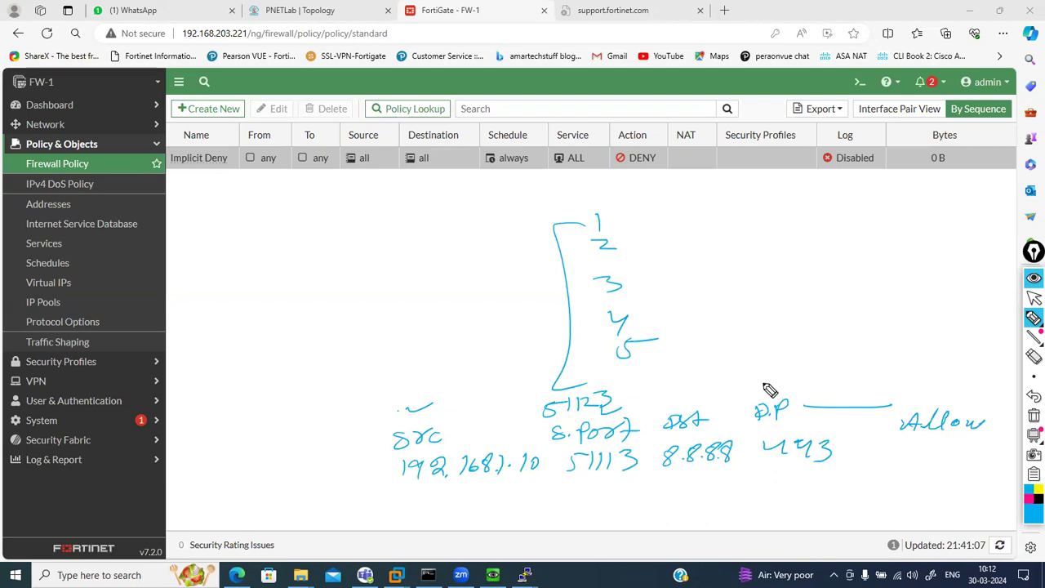
Write Any above D.P and Deny above Allow, then mark src with an X
mouse_move(767, 389)
left_mouse_down()
mouse_move(783, 378)
mouse_move(827, 382)
left_mouse_up()
mouse_move(921, 373)
left_mouse_down()
mouse_move(922, 391)
mouse_move(978, 382)
mouse_move(988, 398)
left_mouse_up()
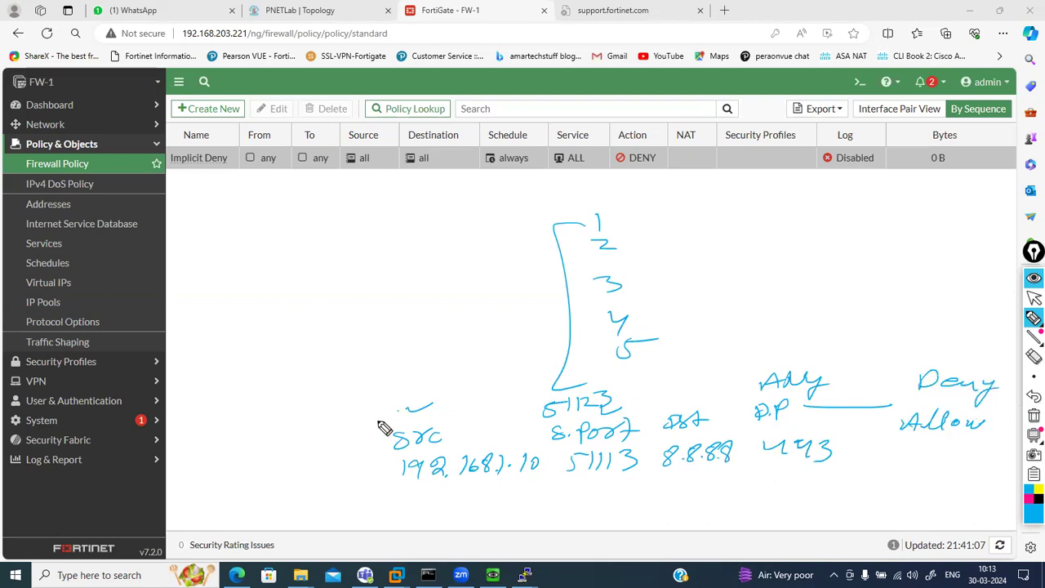
left_click_drag(364, 438, 380, 453)
left_click_drag(378, 437, 364, 455)
left_click_drag(732, 411, 758, 406)
Handwrite the note HTTP – 80
left_click_drag(400, 232, 402, 251)
left_click_drag(402, 242, 417, 240)
left_click_drag(416, 234, 424, 249)
left_click_drag(424, 241, 438, 243)
left_click_drag(413, 240, 431, 242)
mouse_move(356, 279)
left_mouse_down()
mouse_move(483, 267)
mouse_move(476, 254)
left_mouse_up()
left_click_drag(495, 252, 493, 253)
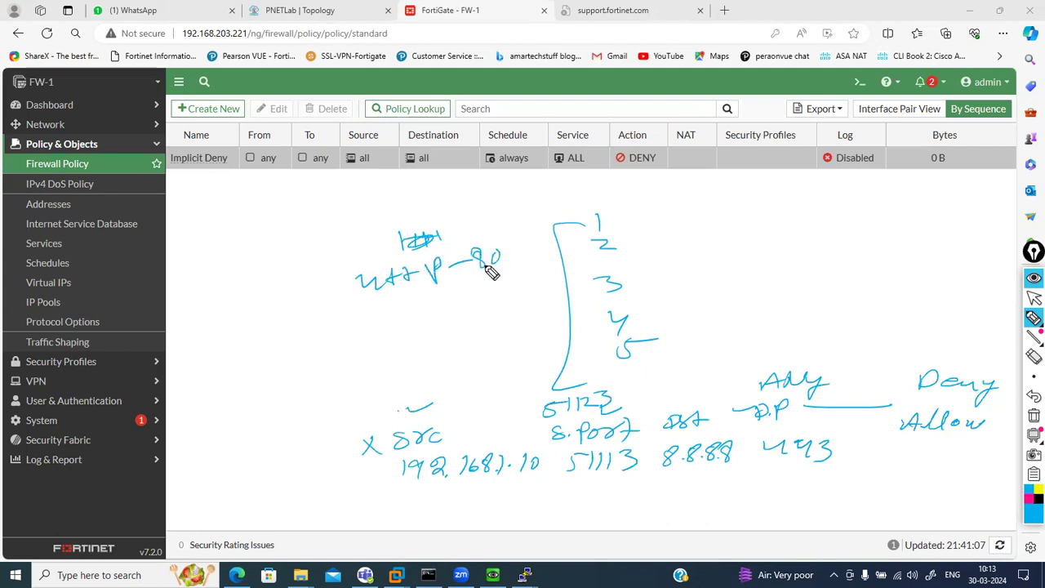
mouse_move(376, 305)
left_mouse_down()
mouse_move(377, 320)
mouse_move(472, 299)
mouse_move(542, 302)
left_mouse_up()
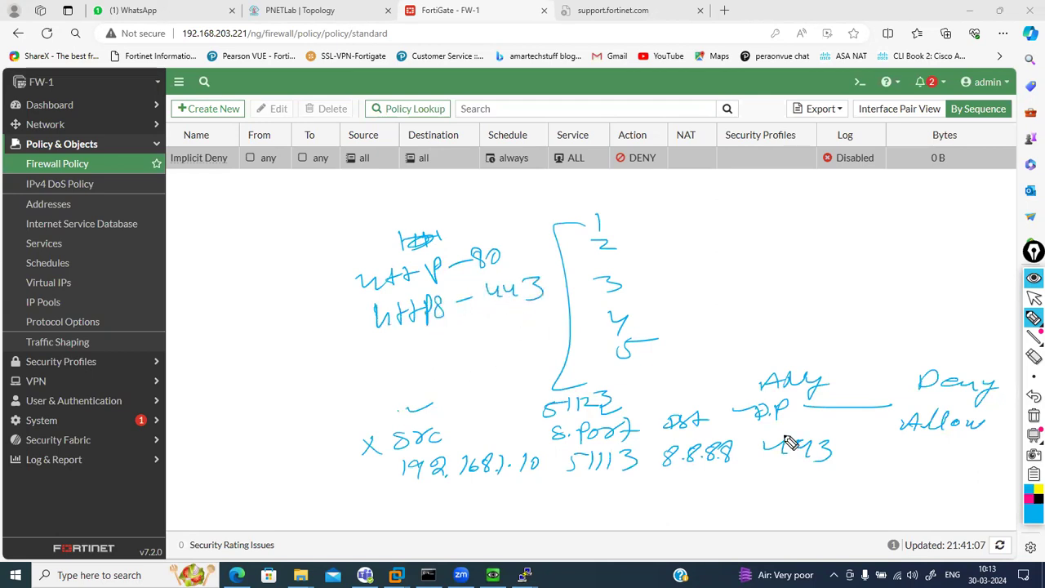
Add a D.P heading over the services, making HTTPS – 443, and note DNS – 53
left_click_drag(483, 242, 531, 221)
left_click(509, 233)
left_click_drag(339, 250, 328, 266)
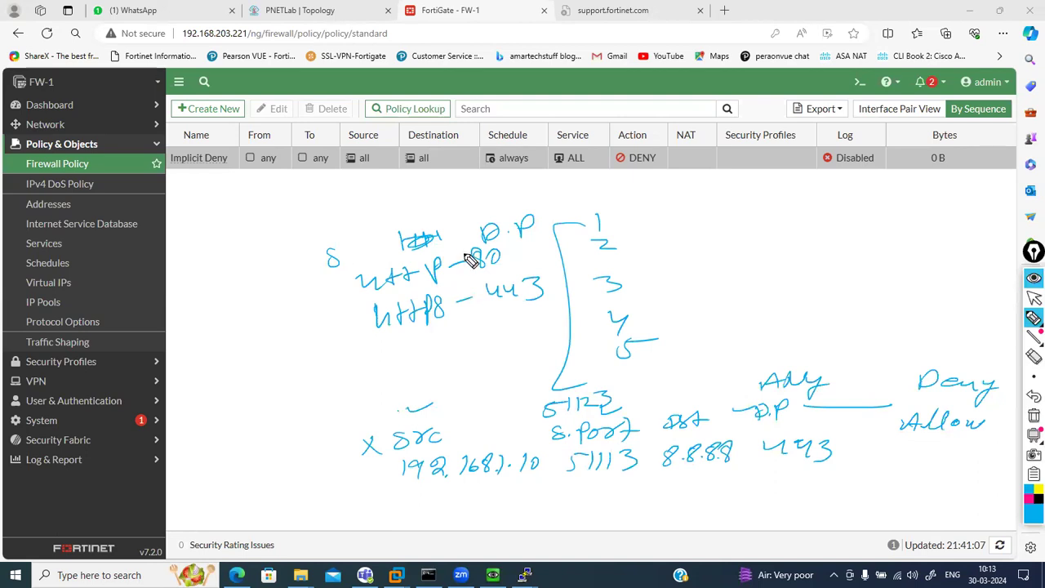
left_click_drag(468, 333, 520, 339)
mouse_move(384, 347)
left_mouse_down()
mouse_move(399, 363)
mouse_move(420, 347)
mouse_move(426, 367)
left_mouse_up()
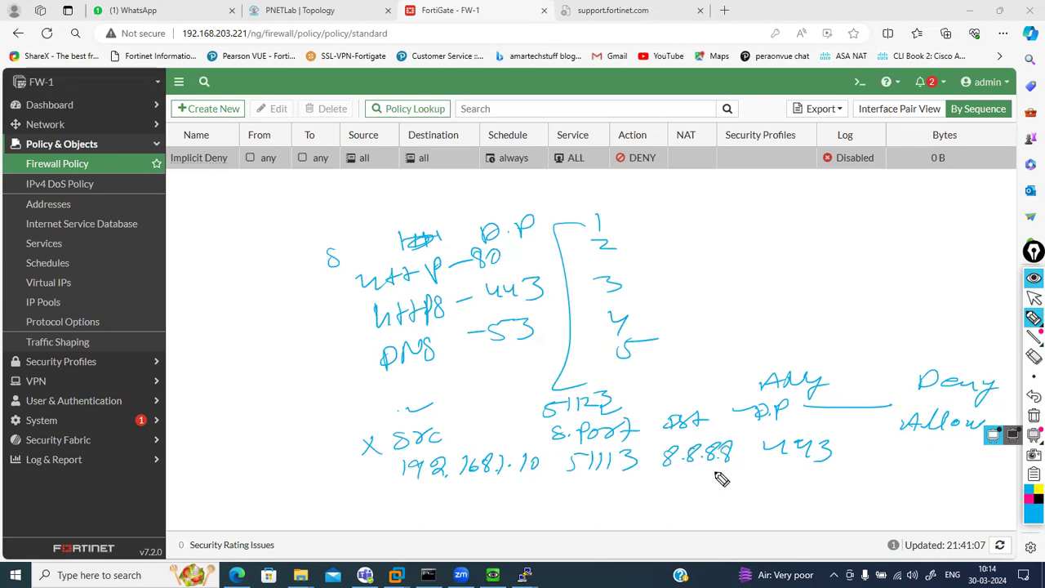
Underline destination port 443 and draw a line linking Any to Deny
left_click_drag(759, 470, 834, 471)
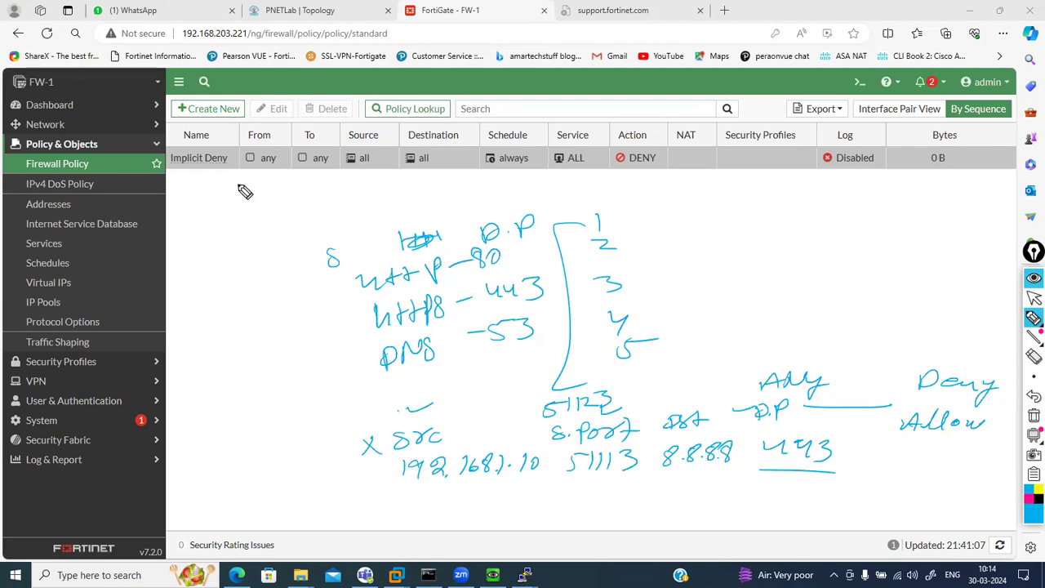
left_click_drag(242, 202, 296, 208)
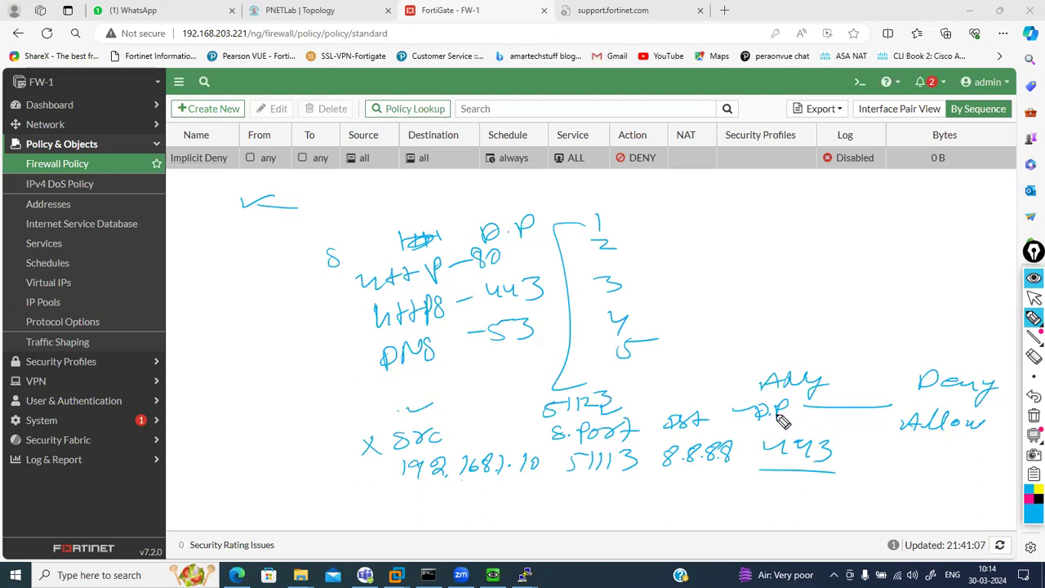
left_click_drag(912, 400, 933, 410)
left_click_drag(880, 378, 915, 377)
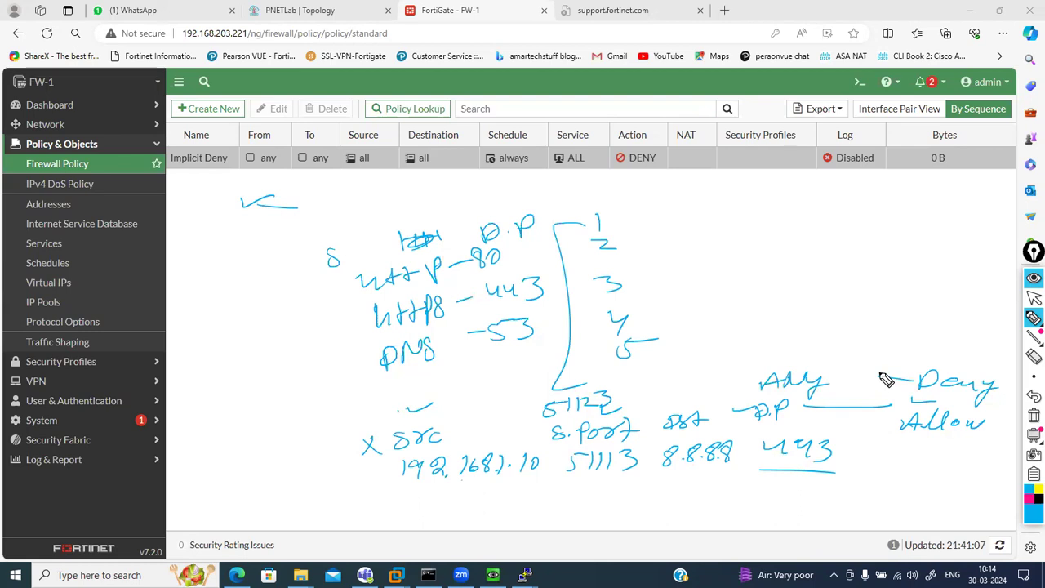
In magenta, write a note under 192.168.1.10 and tick the policy columns
left_click(1030, 498)
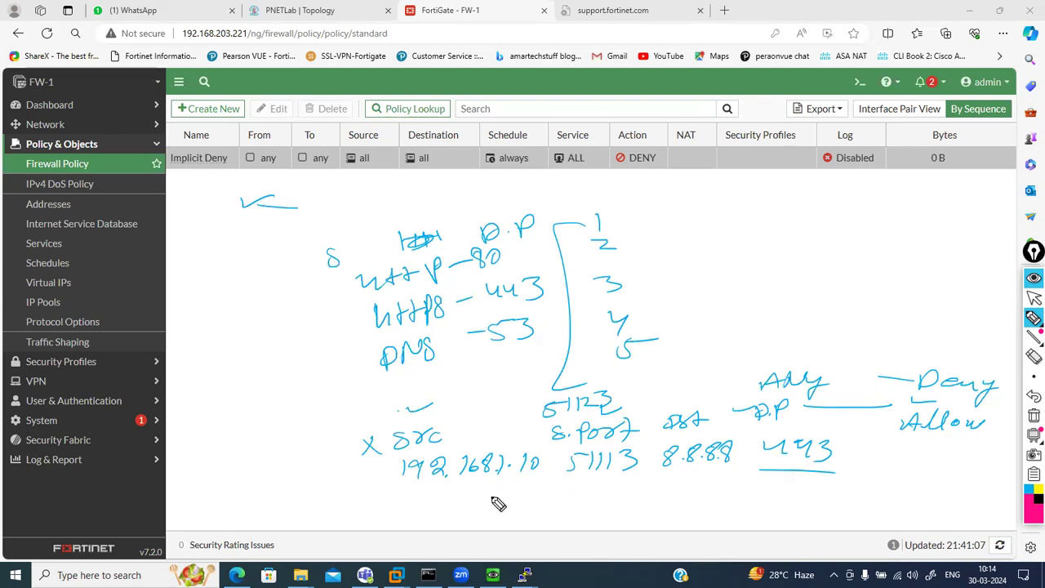
left_click_drag(489, 487, 518, 490)
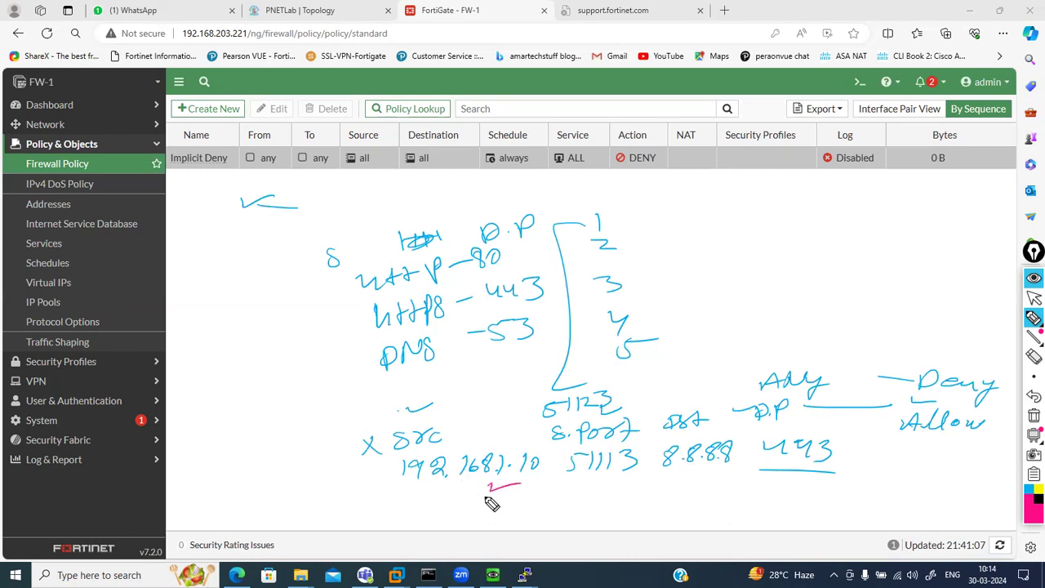
left_click_drag(497, 485, 496, 498)
left_click(507, 494)
left_click_drag(258, 181, 510, 176)
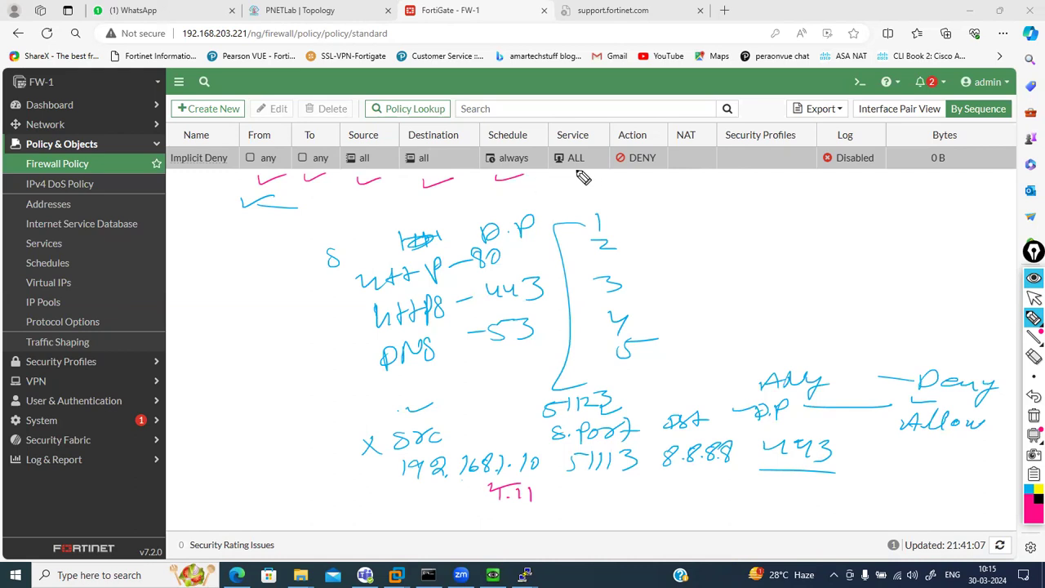
left_click_drag(565, 180, 650, 178)
Bracket the crossed-out src as number 1, then erase all handwritten notes
left_click_drag(365, 439, 380, 475)
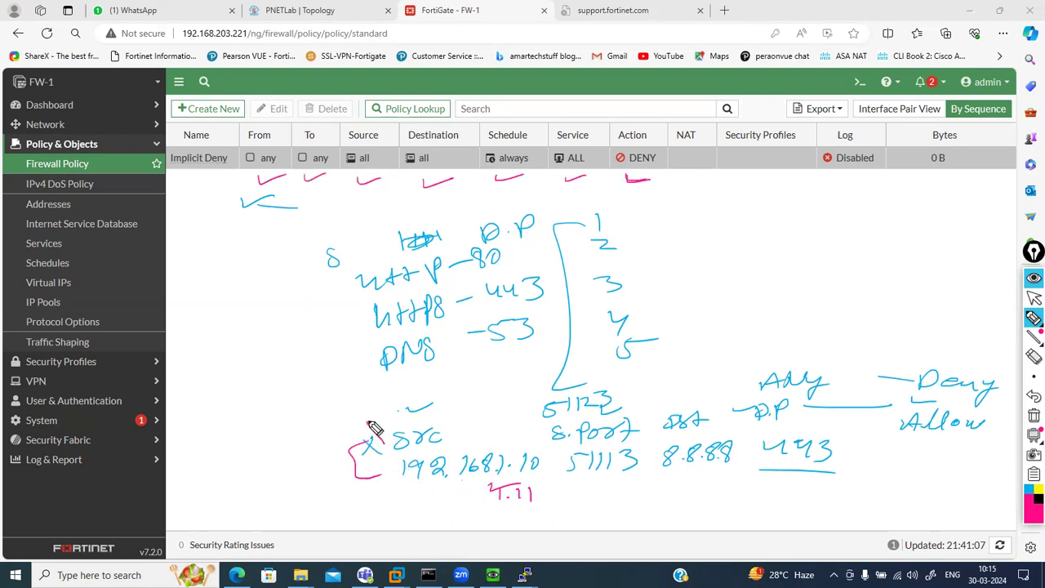
left_click_drag(355, 403, 359, 412)
left_click(1033, 417)
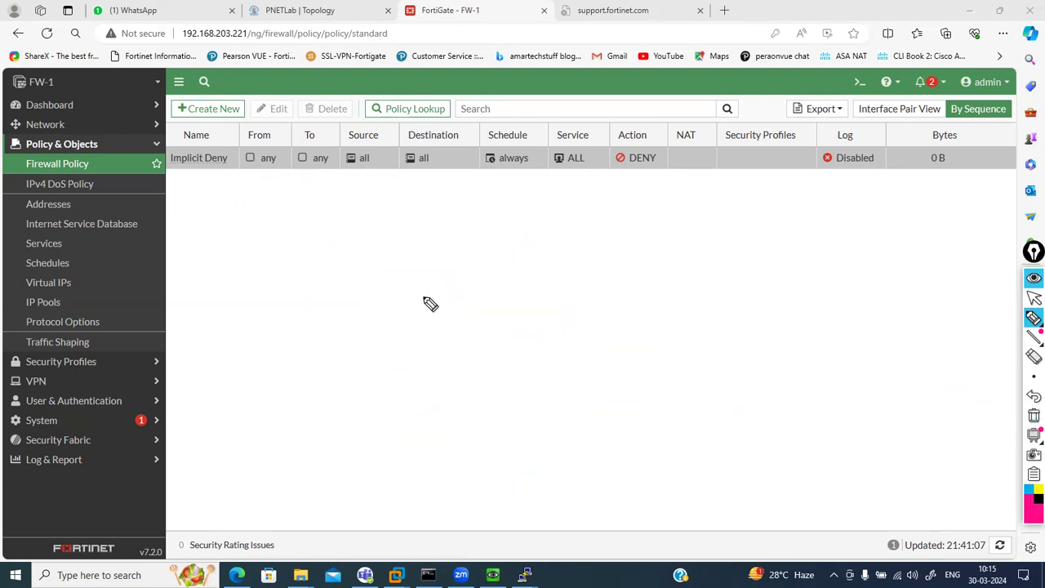
Handwrite the headings SrIP, DstIP, Sport and DstPort
mouse_move(367, 231)
left_mouse_down()
mouse_move(396, 235)
mouse_move(378, 240)
left_mouse_up()
mouse_move(485, 220)
left_mouse_down()
mouse_move(480, 232)
mouse_move(513, 234)
mouse_move(526, 219)
mouse_move(743, 213)
left_mouse_up()
left_click_drag(745, 215, 767, 212)
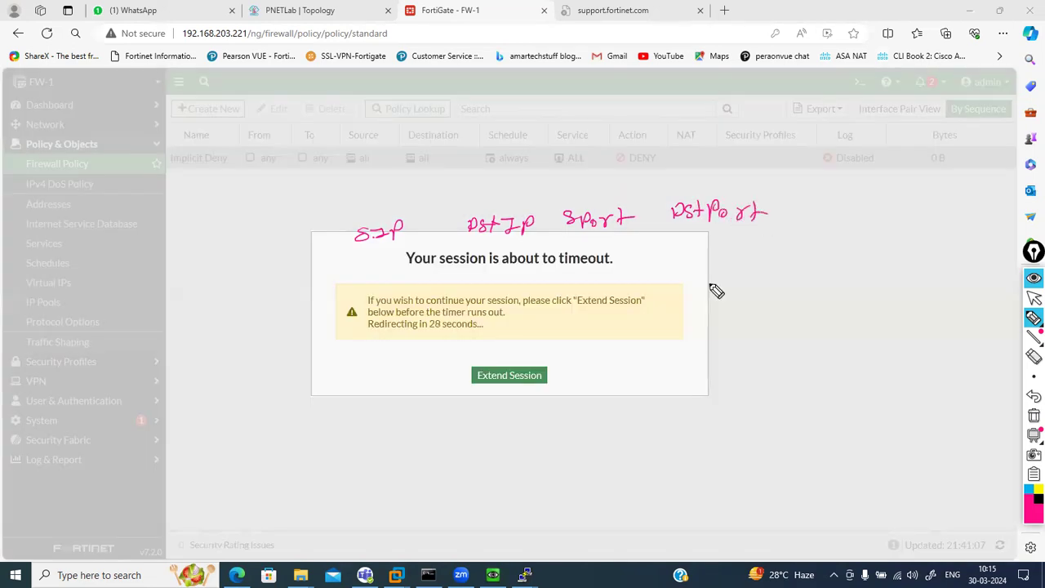
Extend the admin session from the timeout dialog and return to inking
left_click(1032, 298)
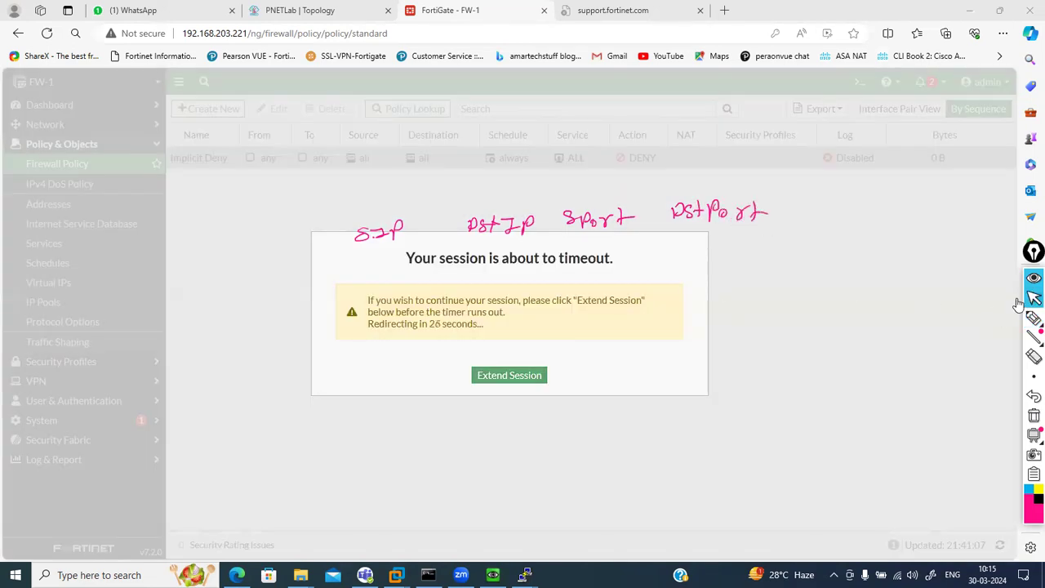
left_click(509, 376)
left_click(1033, 318)
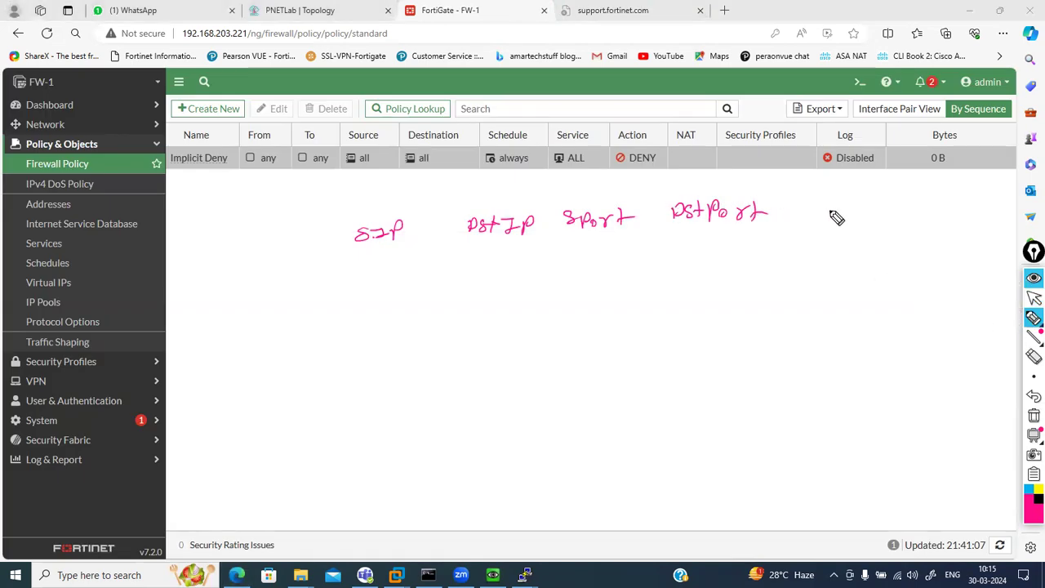
Add Schedule and Action headings to the sketch
mouse_move(814, 204)
left_mouse_down()
mouse_move(805, 213)
mouse_move(903, 215)
left_mouse_up()
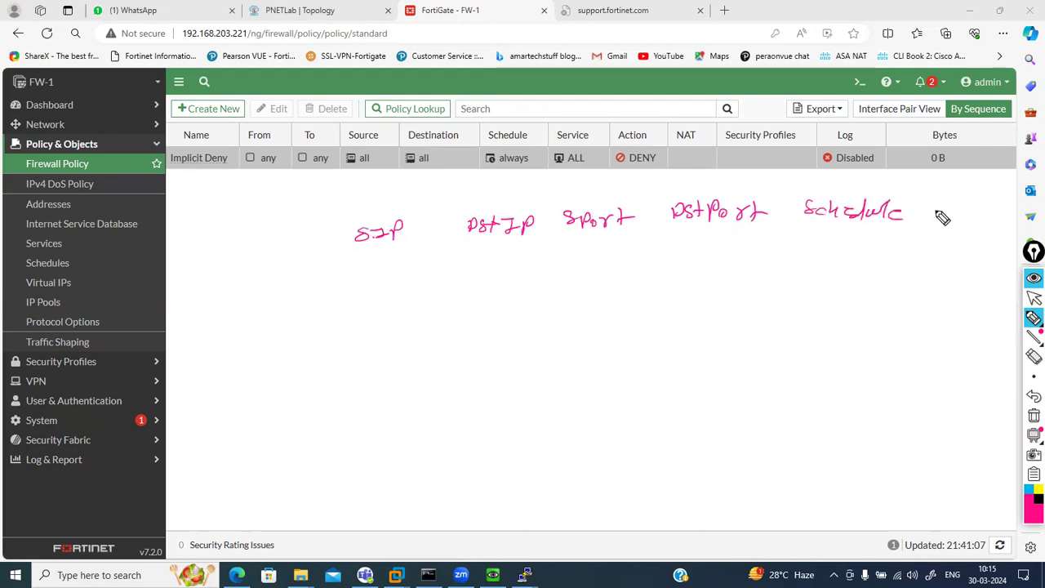
mouse_move(944, 213)
left_mouse_down()
mouse_move(963, 205)
mouse_move(996, 218)
left_mouse_up()
left_click_drag(985, 206, 1020, 217)
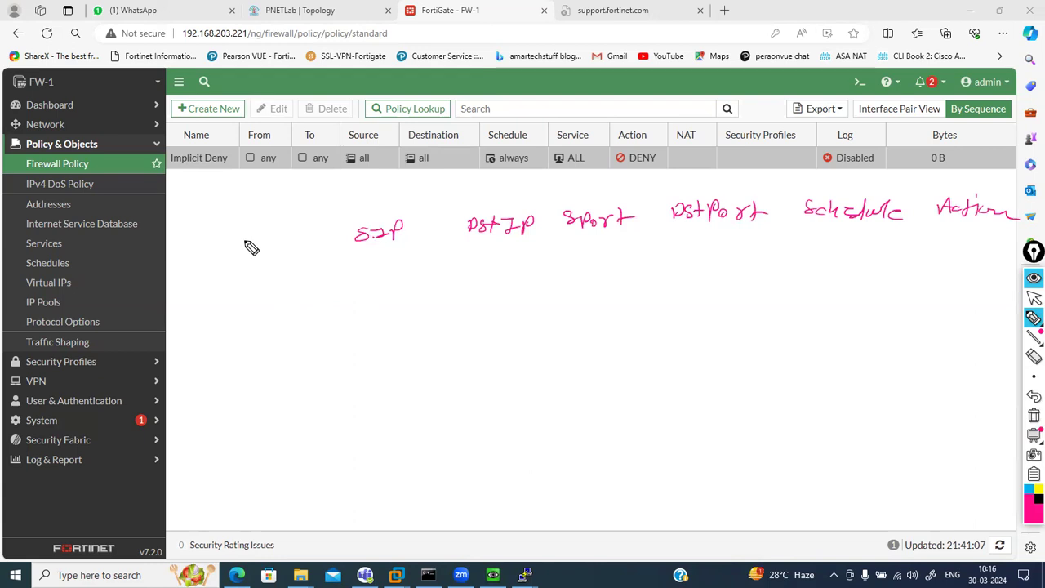
Write source address 192.168.5.2 under SrIP
left_click_drag(317, 274, 319, 286)
mouse_move(327, 275)
left_mouse_down()
mouse_move(336, 286)
mouse_move(389, 273)
mouse_move(436, 281)
left_mouse_up()
left_click(364, 282)
left_click(417, 279)
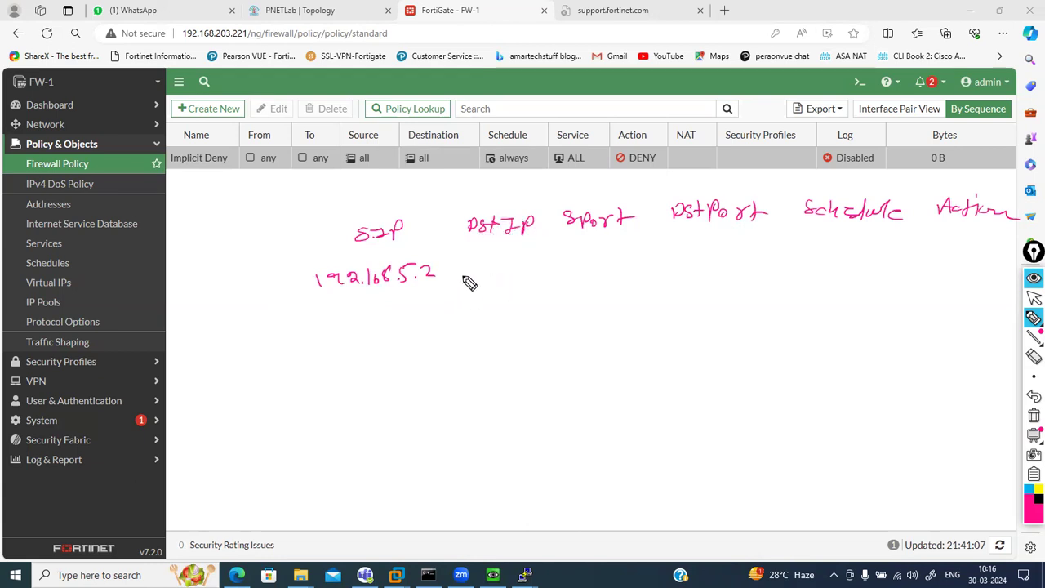
Write the destination under DstIP, undoing 8.8.8.8 and writing 42.42.1.3 instead
mouse_move(476, 267)
left_mouse_down()
mouse_move(488, 277)
mouse_move(532, 273)
left_mouse_up()
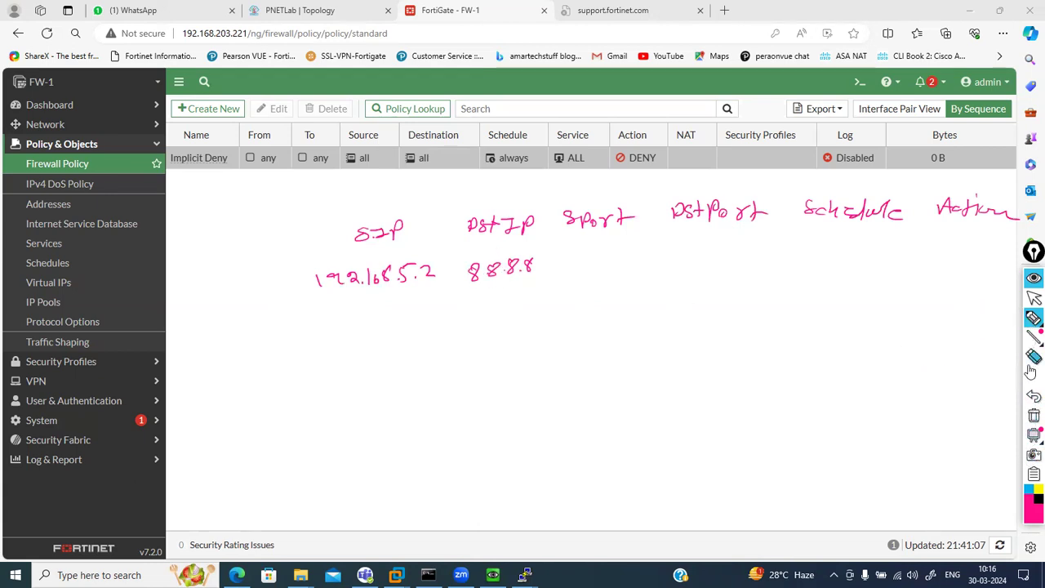
left_click(1033, 317)
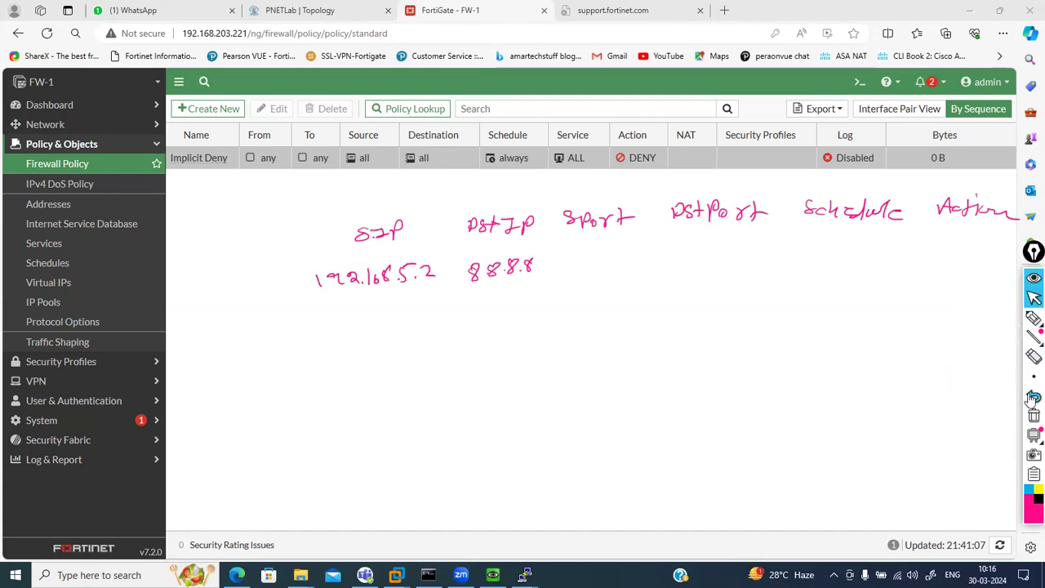
left_click(1031, 397)
left_click(1032, 398)
left_click(1031, 397)
left_click(1032, 318)
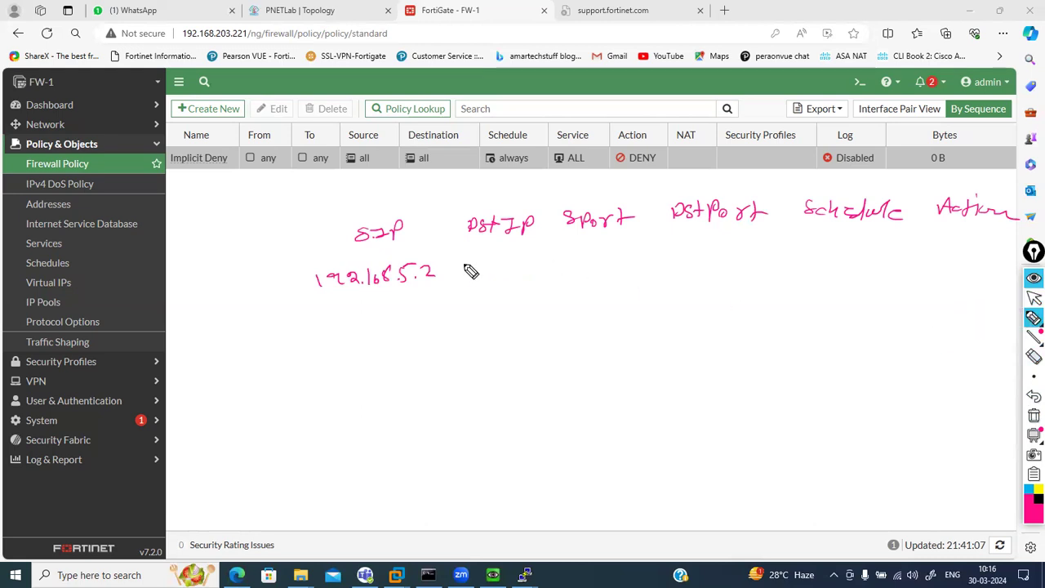
left_click_drag(490, 269, 553, 270)
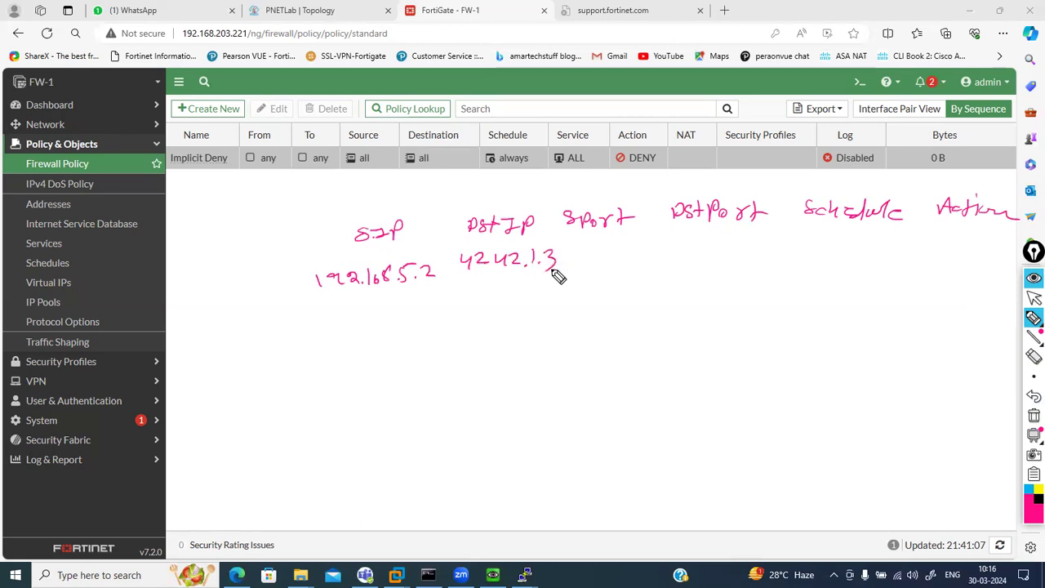
left_click(490, 259)
Fill in ports 51114/443, Always and Allow, and start a second row with 192.168.5.2
mouse_move(589, 256)
left_mouse_down()
mouse_move(745, 263)
mouse_move(816, 246)
mouse_move(823, 258)
mouse_move(868, 256)
mouse_move(872, 270)
mouse_move(883, 259)
left_mouse_up()
left_click_drag(946, 260, 1010, 253)
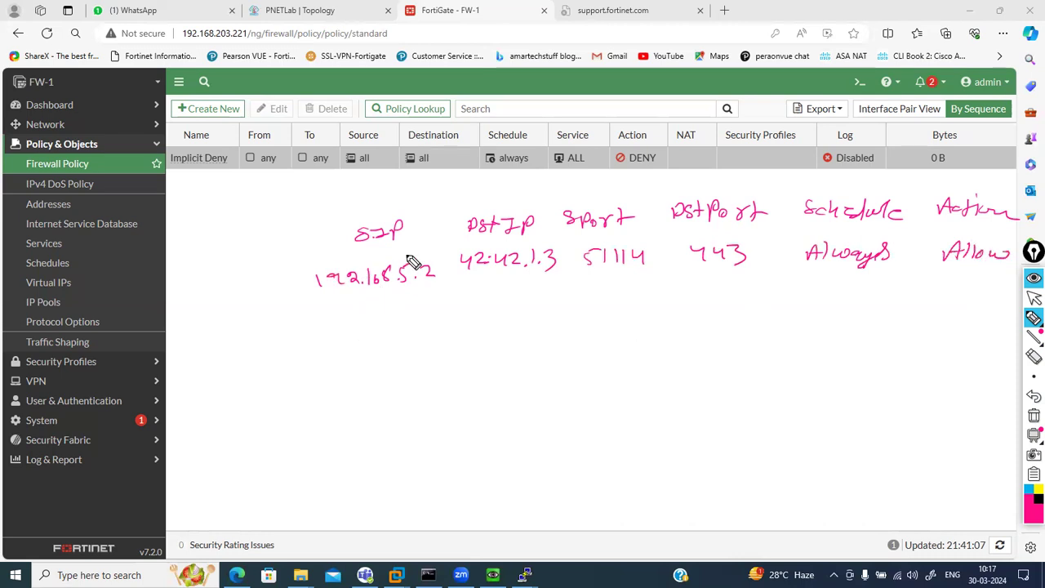
mouse_move(336, 318)
left_mouse_down()
mouse_move(393, 311)
mouse_move(415, 324)
mouse_move(433, 320)
mouse_move(427, 327)
left_mouse_up()
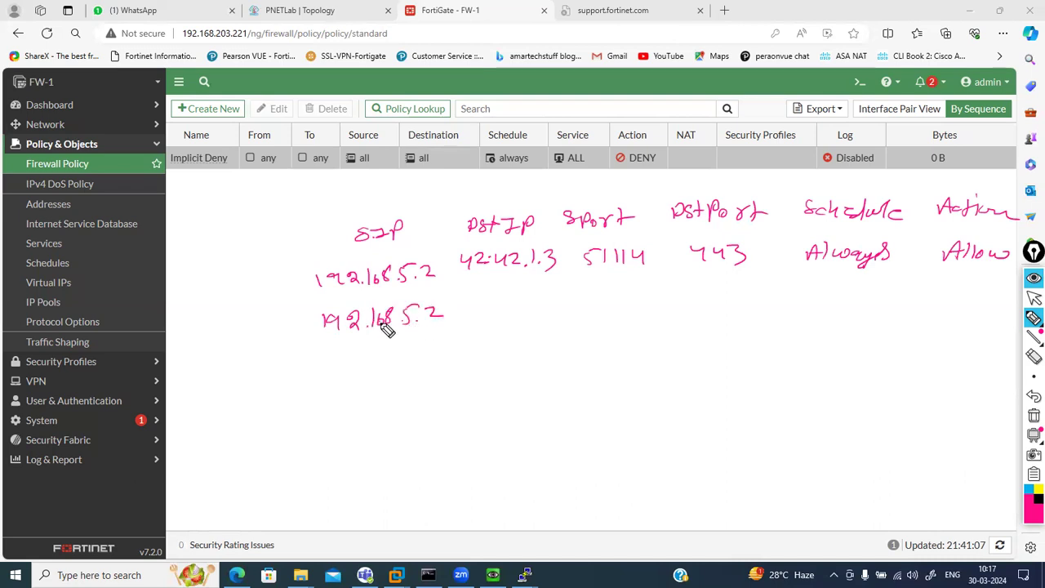
Change row one's Allow to Deny and write row two's destination 42.42.1.3
mouse_move(960, 258)
left_mouse_down()
mouse_move(1004, 257)
mouse_move(967, 260)
mouse_move(968, 242)
mouse_move(1012, 238)
left_mouse_up()
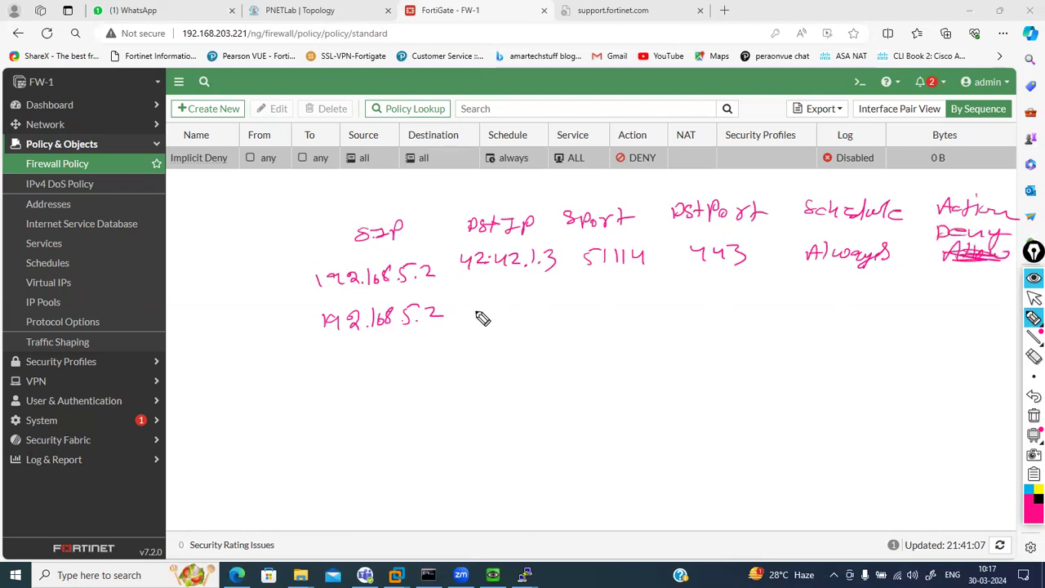
mouse_move(467, 314)
left_mouse_down()
mouse_move(576, 313)
mouse_move(622, 296)
left_mouse_up()
left_click(565, 311)
left_click_drag(626, 295, 625, 308)
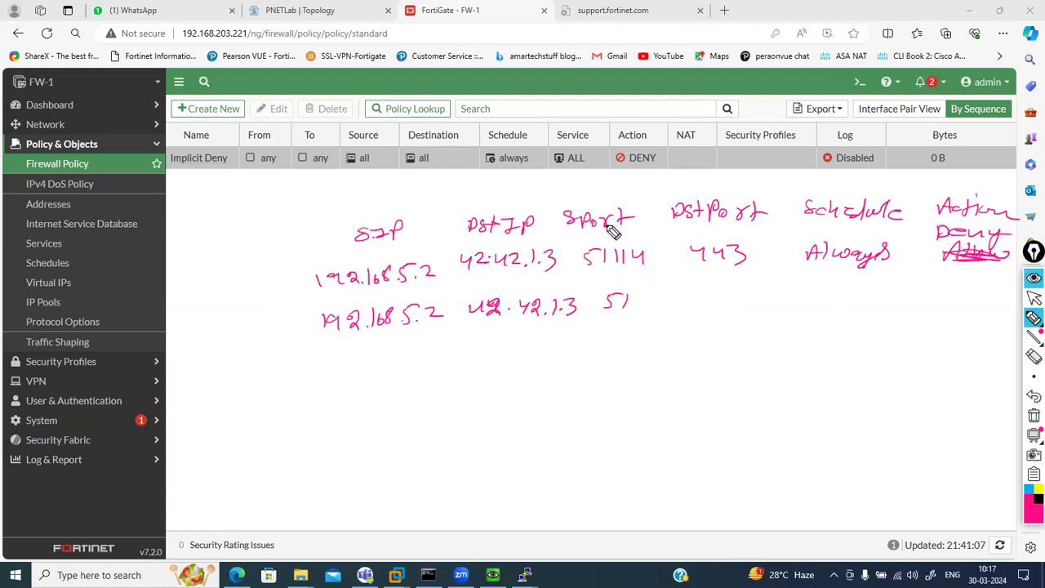
Cross out Sport and DstPort with their values and relabel the column Service, noting 443
mouse_move(578, 226)
left_mouse_down()
mouse_move(619, 254)
mouse_move(622, 271)
mouse_move(608, 239)
mouse_move(618, 257)
mouse_move(610, 284)
left_mouse_up()
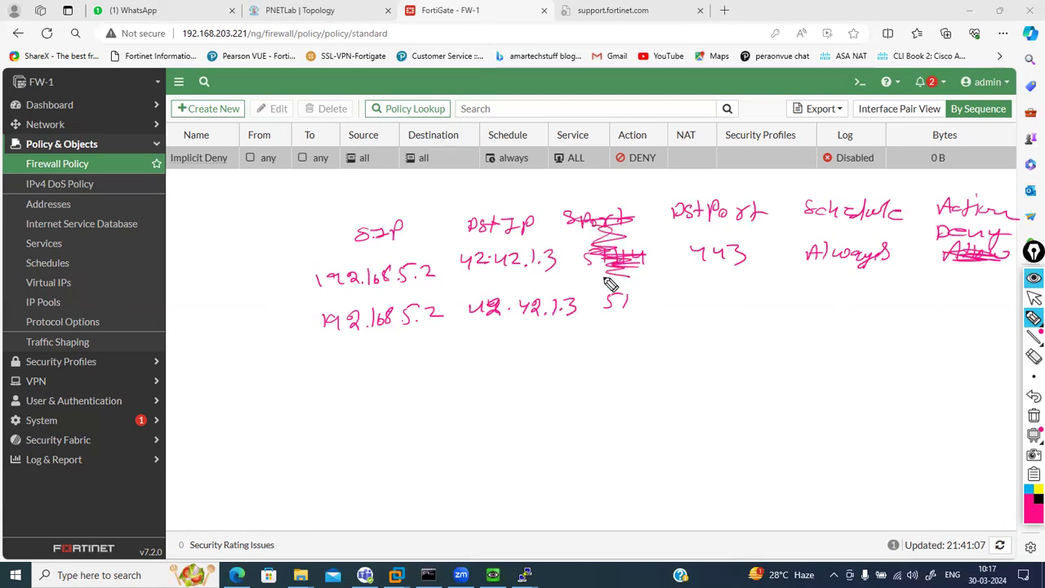
mouse_move(688, 210)
left_mouse_down()
mouse_move(720, 210)
mouse_move(736, 266)
mouse_move(725, 266)
left_mouse_up()
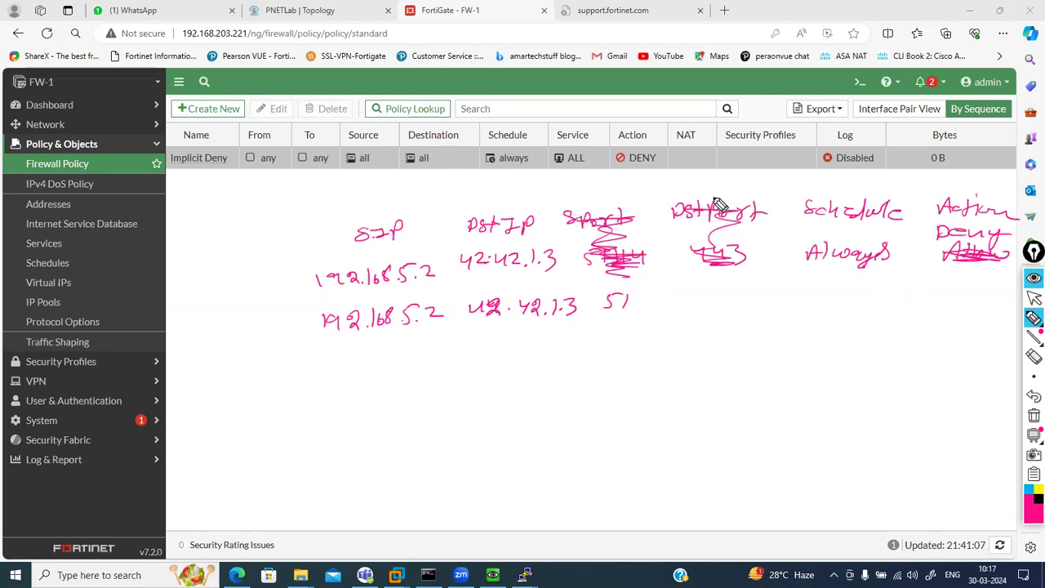
mouse_move(711, 187)
left_mouse_down()
mouse_move(705, 196)
mouse_move(771, 202)
mouse_move(810, 189)
left_mouse_up()
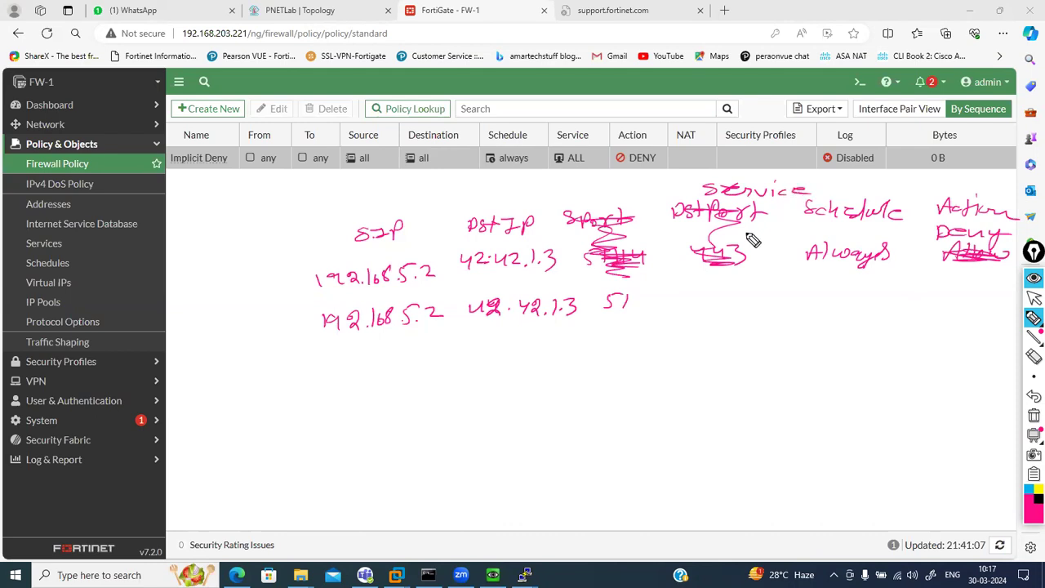
left_click_drag(777, 235, 782, 245)
left_click_drag(788, 231, 802, 246)
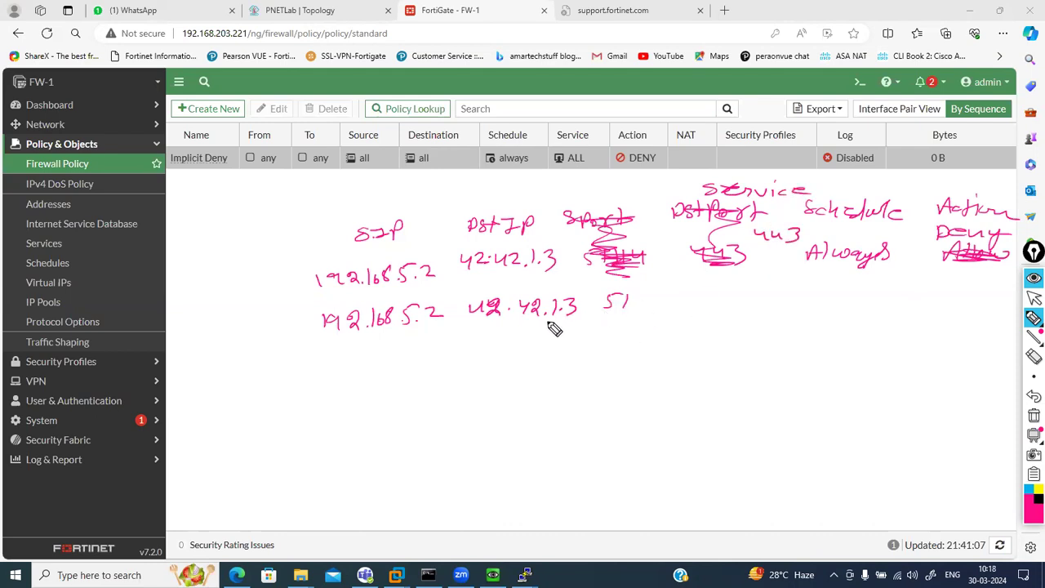
Write 443, Always, Allow in the second row and mark the earlier 443
mouse_move(617, 299)
left_mouse_down()
mouse_move(642, 302)
mouse_move(627, 310)
left_mouse_up()
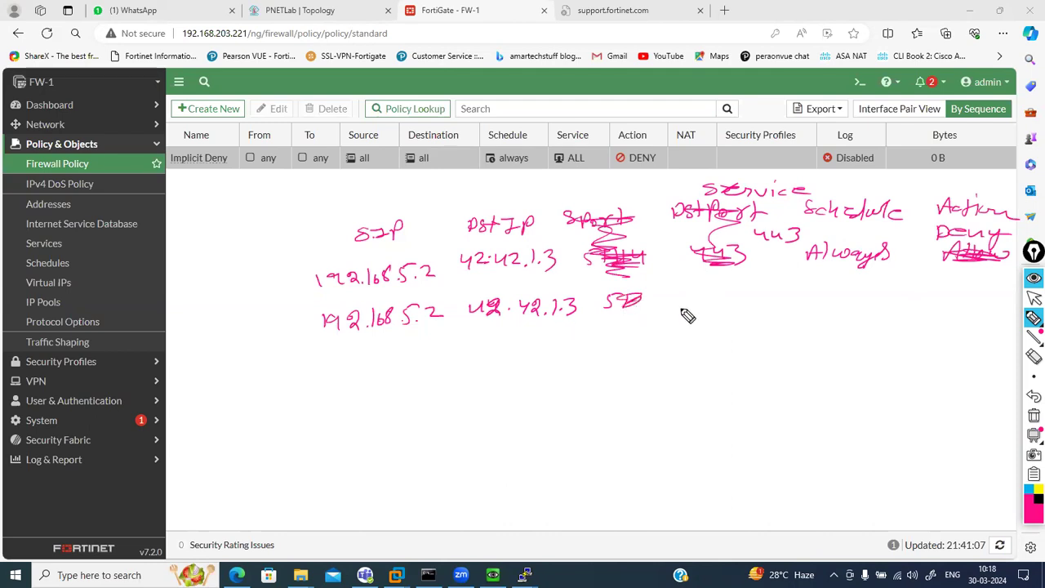
mouse_move(712, 291)
left_mouse_down()
mouse_move(779, 303)
mouse_move(830, 291)
mouse_move(896, 309)
mouse_move(952, 288)
mouse_move(983, 299)
left_mouse_up()
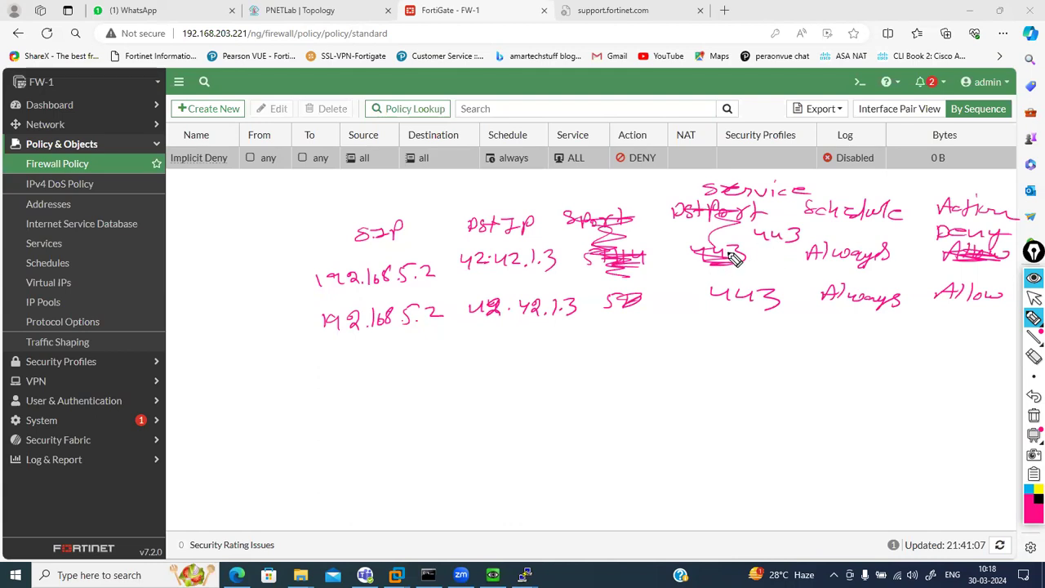
mouse_move(752, 243)
left_mouse_down()
mouse_move(800, 242)
mouse_move(778, 219)
mouse_move(818, 232)
left_mouse_up()
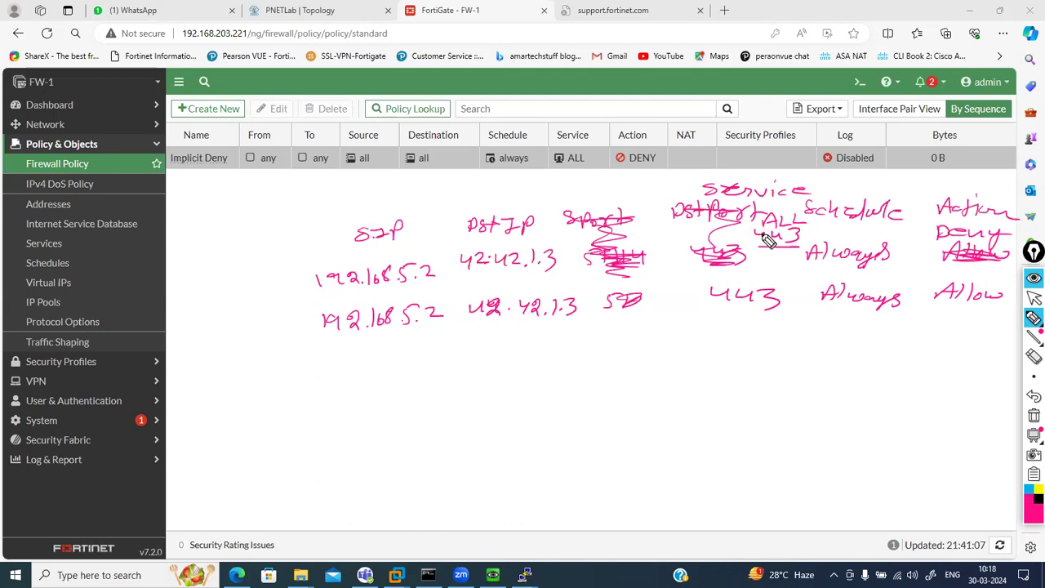
Switch the pen to blue and write a third row: 192.168.5.3 to 42.42.1.3 on 443, Always, Allow
left_click(1032, 297)
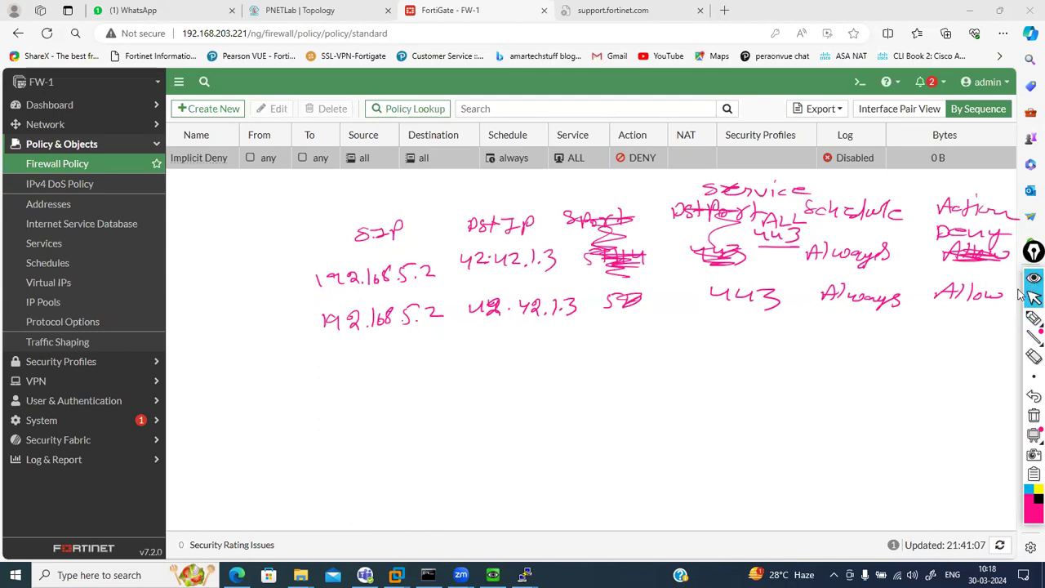
left_click(1033, 318)
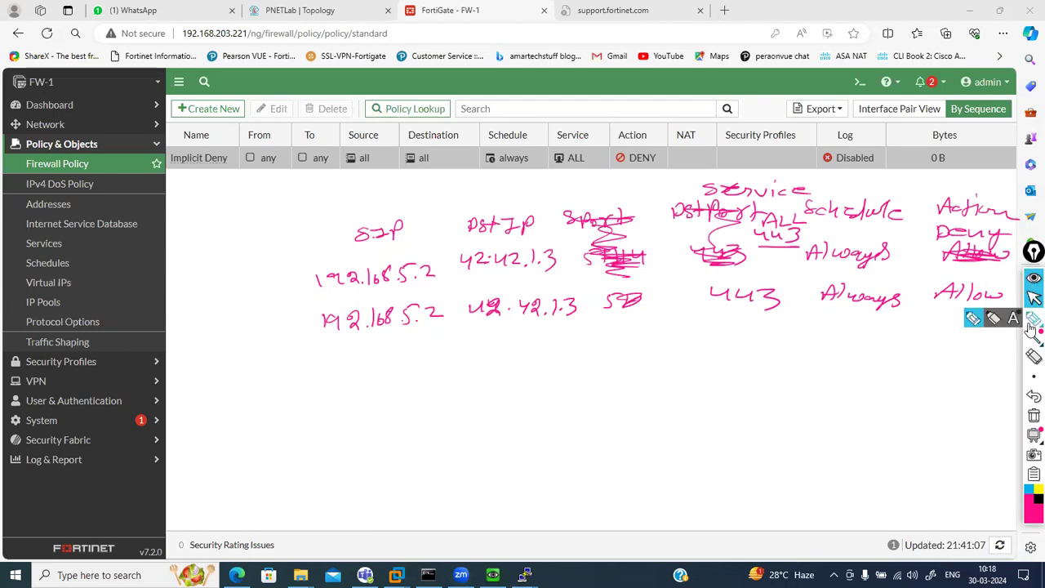
left_click(972, 319)
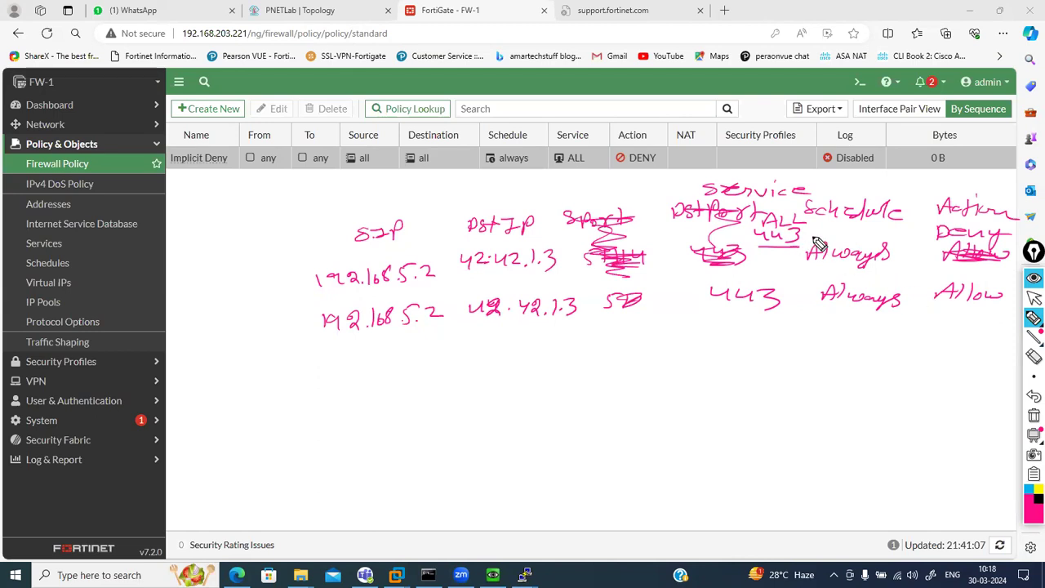
left_click(1028, 490)
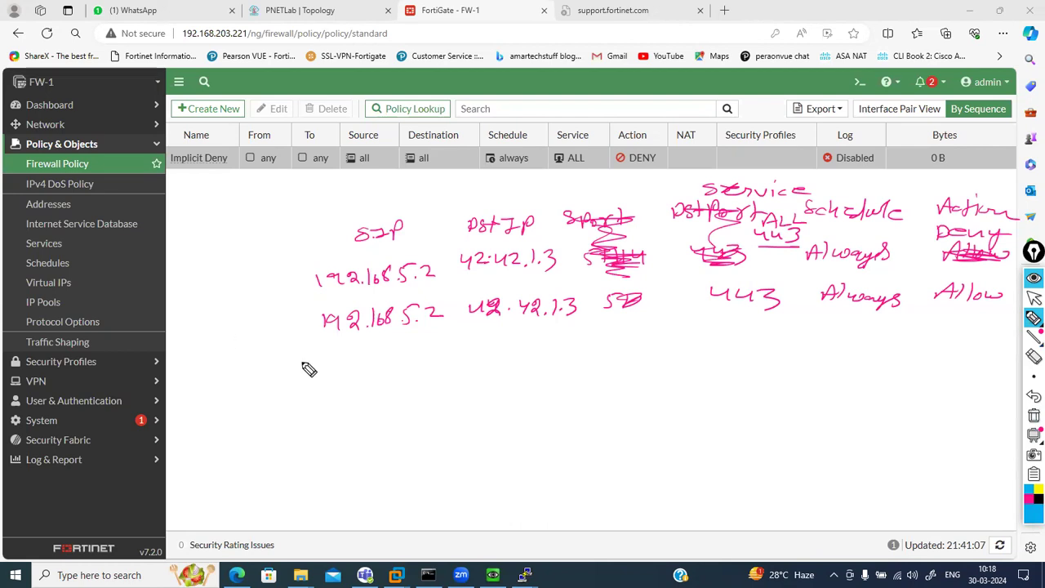
left_click(351, 357)
left_click_drag(341, 359, 492, 347)
mouse_move(521, 351)
left_mouse_down()
mouse_move(536, 362)
mouse_move(542, 351)
mouse_move(562, 357)
left_mouse_up()
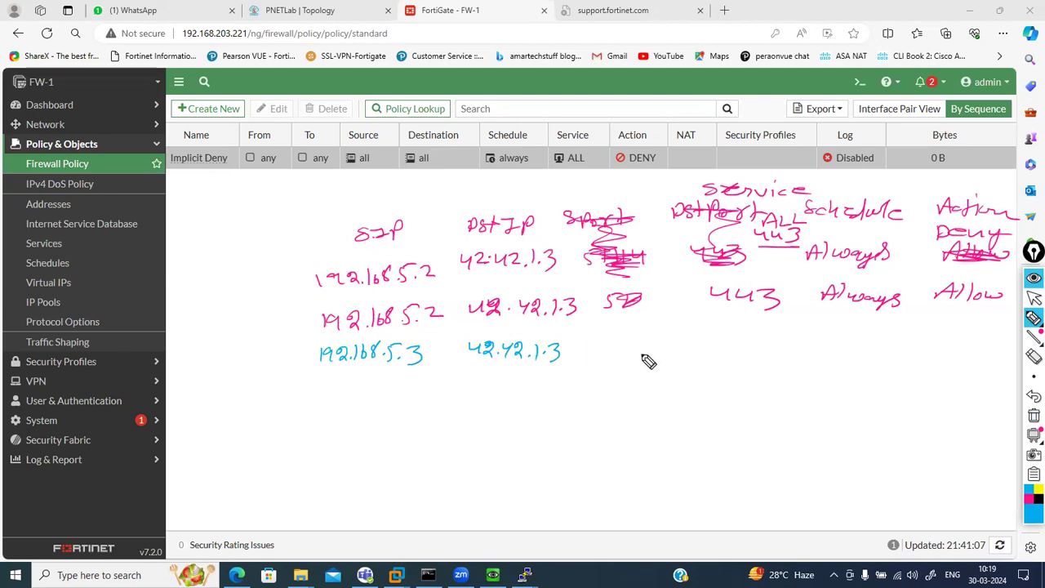
mouse_move(636, 347)
left_mouse_down()
mouse_move(681, 350)
mouse_move(688, 362)
mouse_move(905, 348)
left_mouse_up()
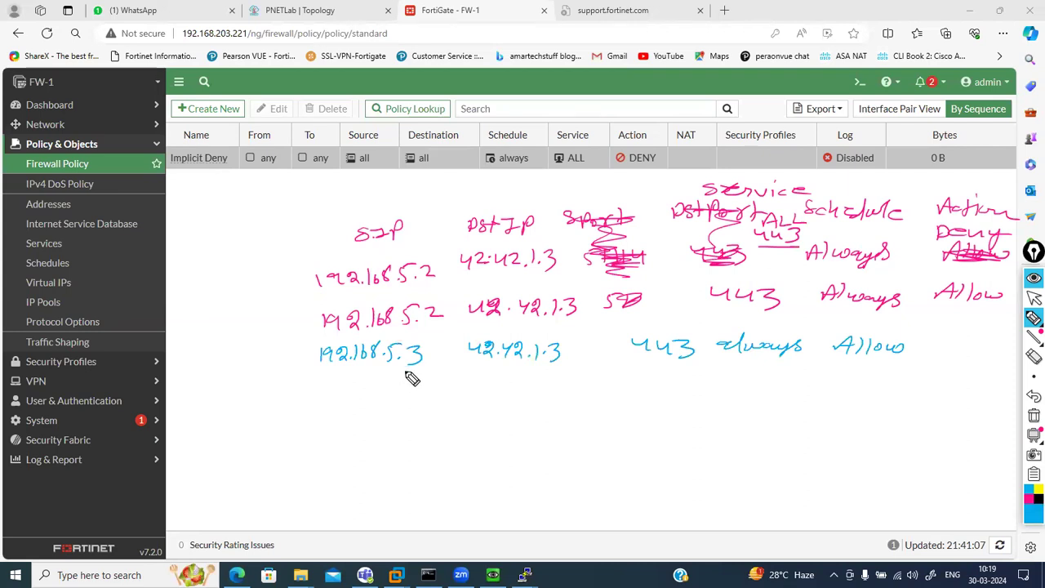
Number the rows 1–3, tick each source address, and tick the third row's Allow
left_click_drag(287, 277, 297, 279)
left_click_drag(287, 315, 309, 315)
left_click_drag(282, 364, 289, 390)
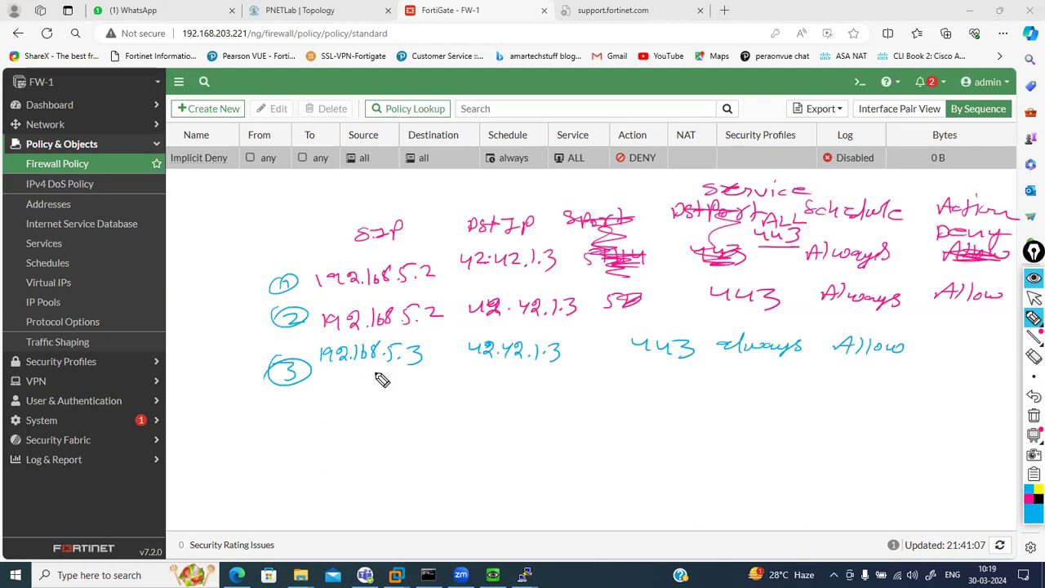
left_click_drag(401, 292, 445, 279)
left_click_drag(418, 334, 461, 325)
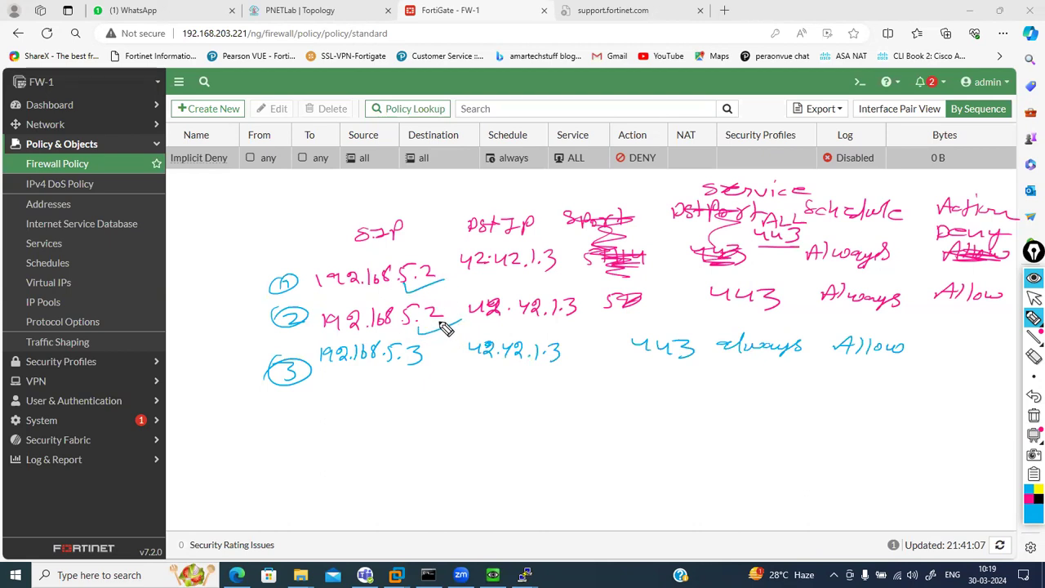
left_click_drag(401, 376, 437, 374)
left_click_drag(402, 377, 445, 367)
left_click_drag(854, 369, 891, 374)
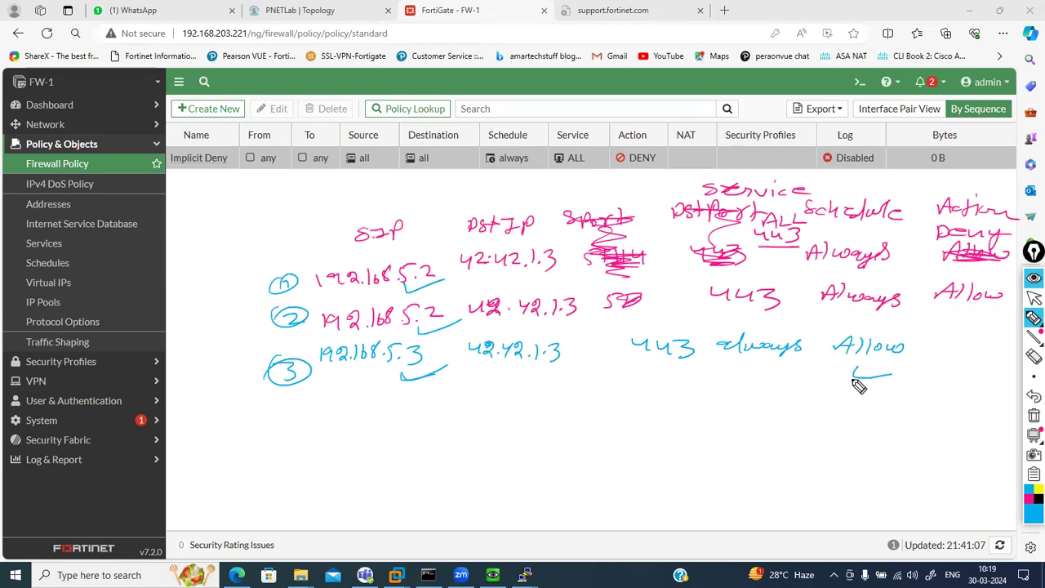
Mark the Implicit Deny policy's name and its From, To through Action fields with blue strokes
left_click(1033, 316)
left_click_drag(257, 177, 285, 168)
left_click_drag(201, 179, 216, 173)
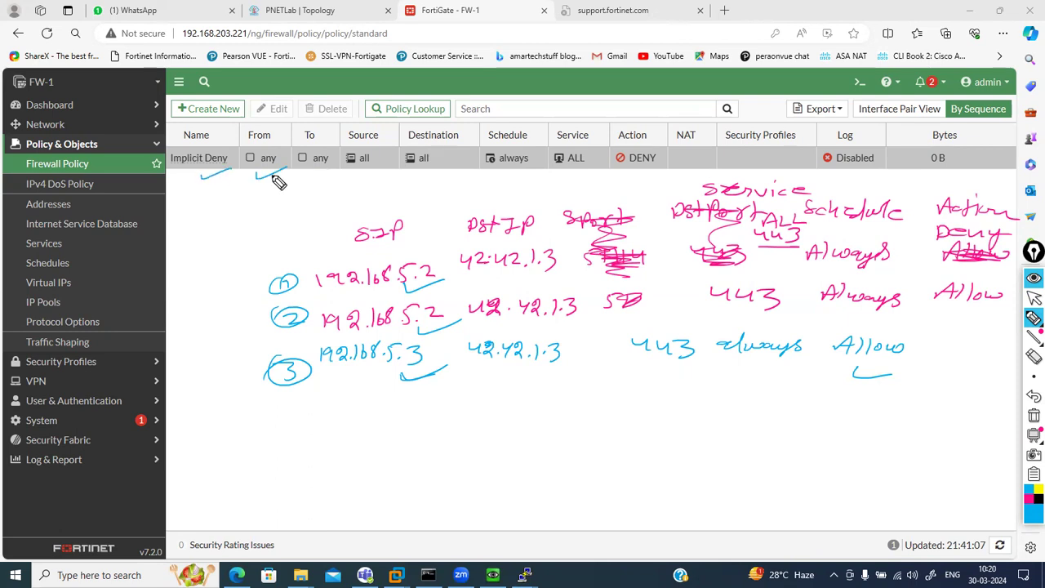
left_click_drag(307, 181, 604, 177)
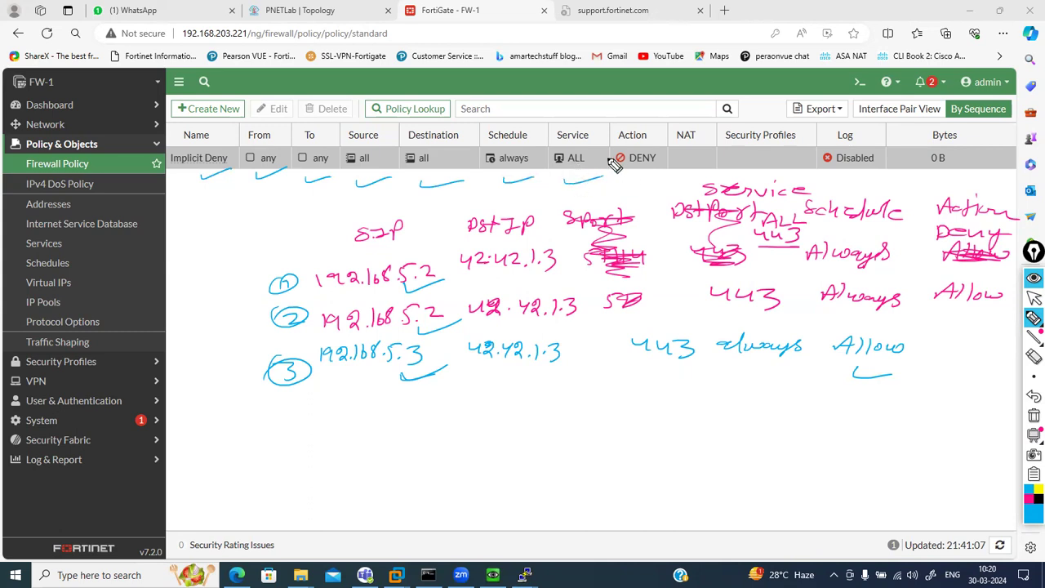
left_click_drag(633, 185, 658, 175)
left_click(1033, 299)
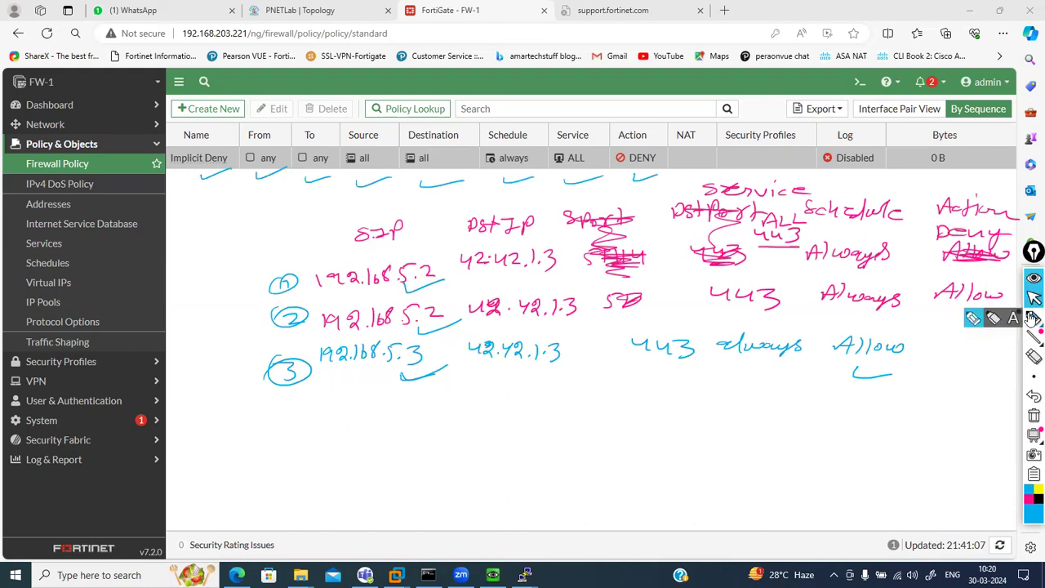
Clear all ink and enable Log Violation Traffic on the Implicit Deny policy
left_click(1033, 417)
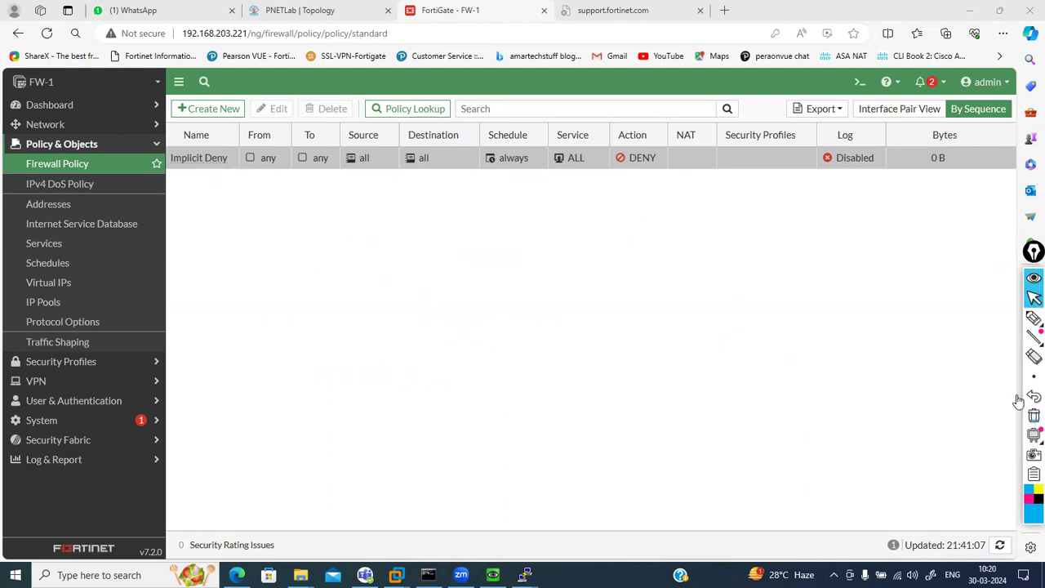
double_click(199, 159)
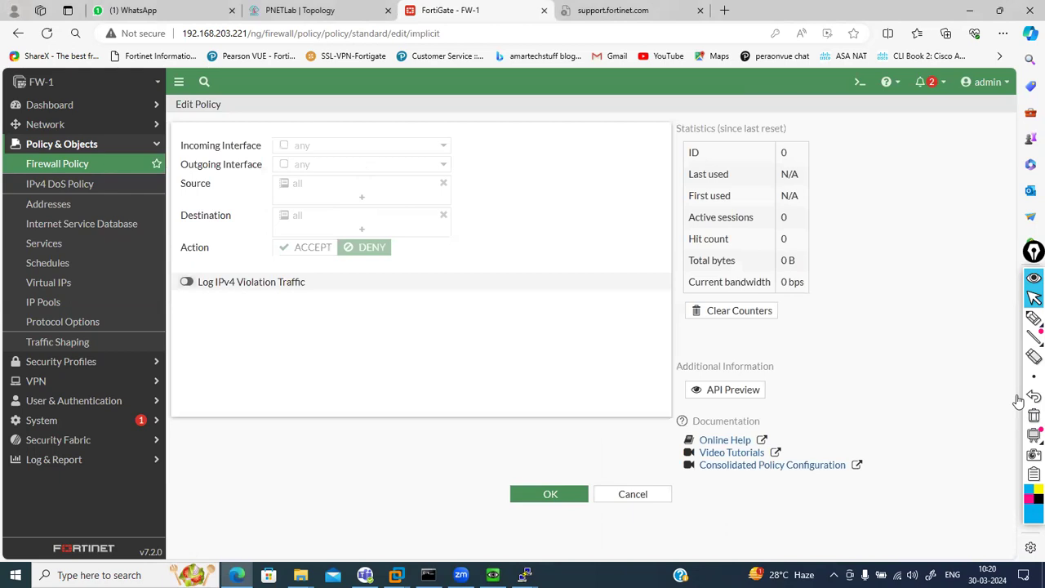
left_click(550, 493)
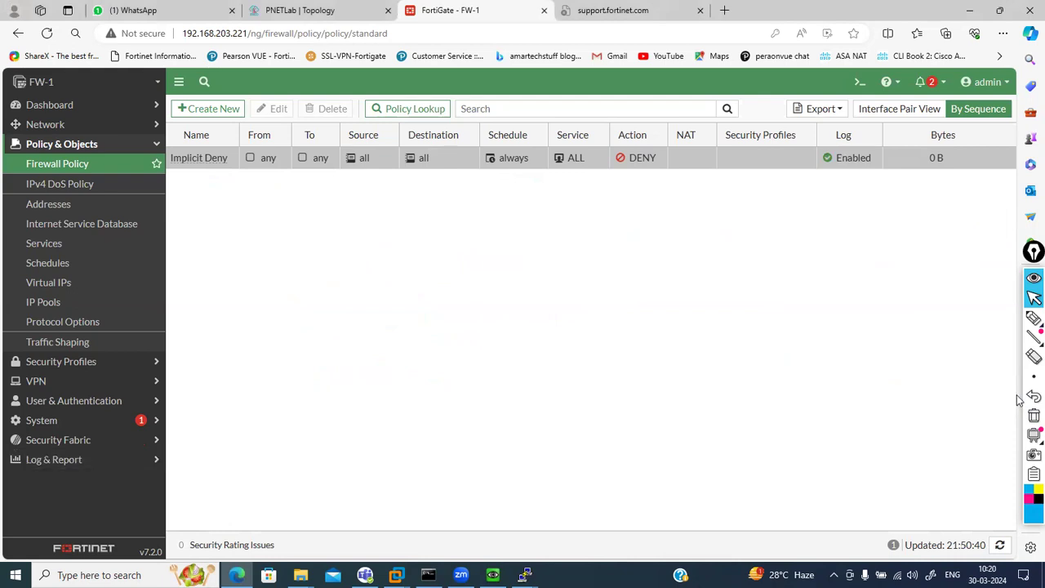
left_click(1033, 317)
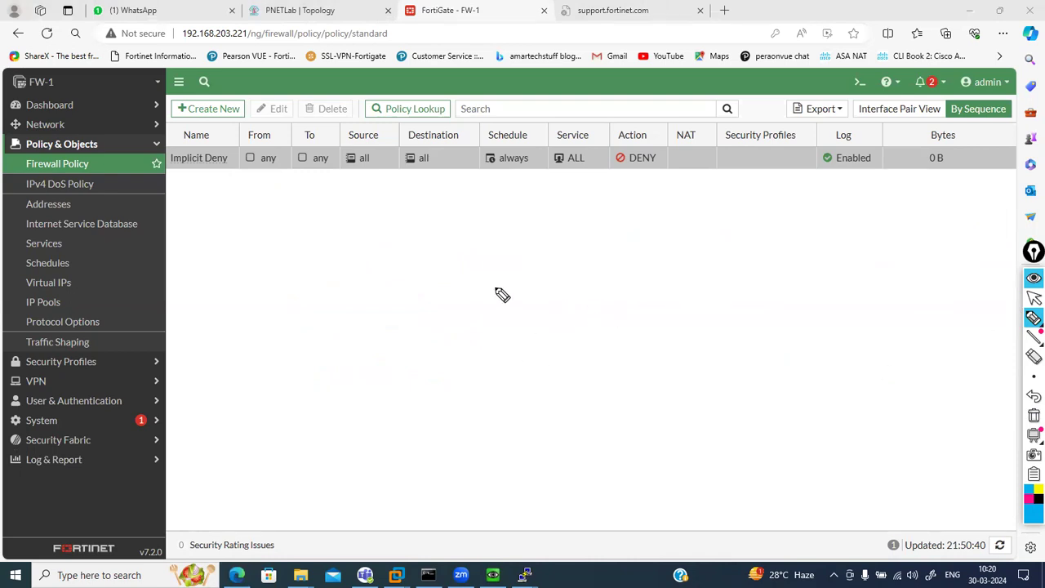
mouse_move(490, 297)
left_mouse_down()
mouse_move(527, 327)
mouse_move(490, 326)
left_mouse_up()
mouse_move(499, 269)
left_mouse_down()
mouse_move(499, 285)
mouse_move(520, 263)
mouse_move(534, 279)
mouse_move(635, 305)
mouse_move(665, 292)
mouse_move(816, 303)
mouse_move(812, 318)
mouse_move(823, 323)
left_mouse_up()
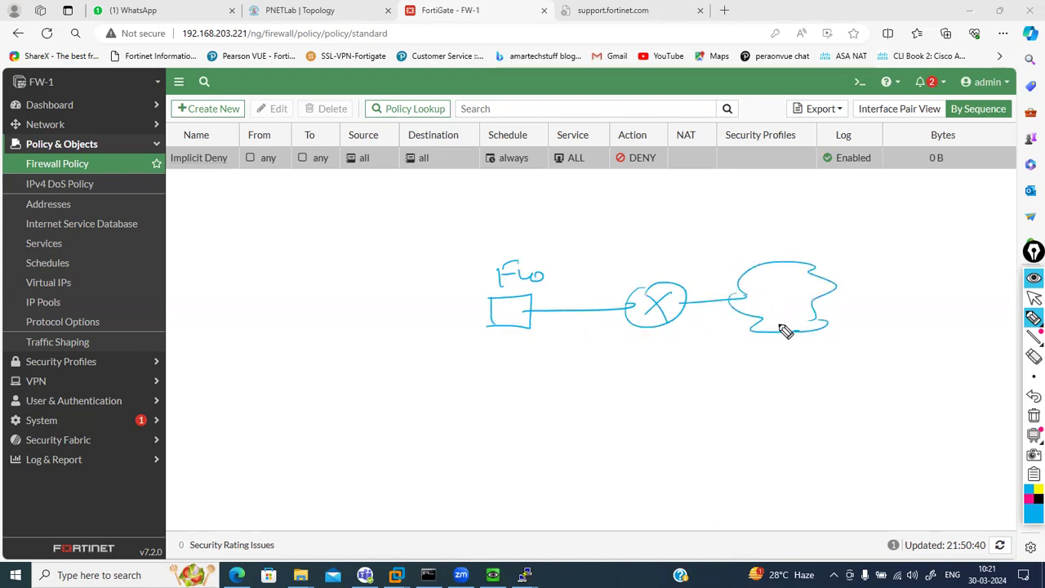
left_click(536, 301)
left_click_drag(546, 295, 546, 306)
left_click(536, 299)
left_click(605, 297)
left_click_drag(611, 292, 623, 301)
mouse_move(489, 319)
left_mouse_down()
mouse_move(422, 328)
mouse_move(392, 363)
left_mouse_up()
mouse_move(394, 308)
left_mouse_down()
mouse_move(420, 319)
mouse_move(454, 302)
mouse_move(479, 319)
left_mouse_up()
mouse_move(396, 365)
left_mouse_down()
mouse_move(348, 413)
mouse_move(376, 444)
left_mouse_up()
mouse_move(431, 374)
left_mouse_down()
mouse_move(427, 445)
mouse_move(456, 474)
mouse_move(511, 423)
mouse_move(538, 418)
mouse_move(533, 468)
left_mouse_up()
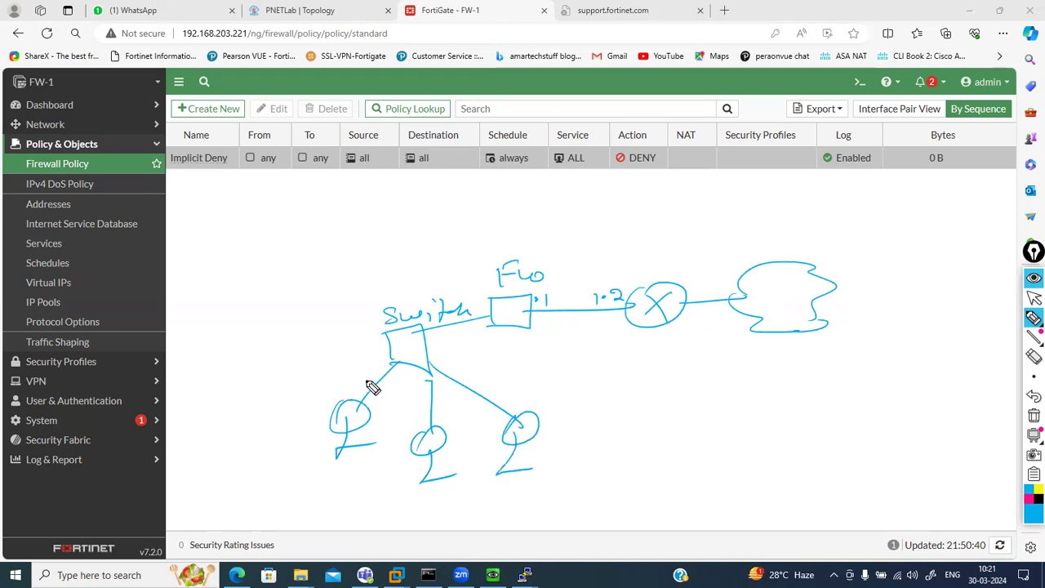
left_click_drag(397, 339, 411, 347)
mouse_move(404, 334)
left_mouse_down()
mouse_move(425, 334)
mouse_move(404, 356)
mouse_move(421, 349)
left_mouse_up()
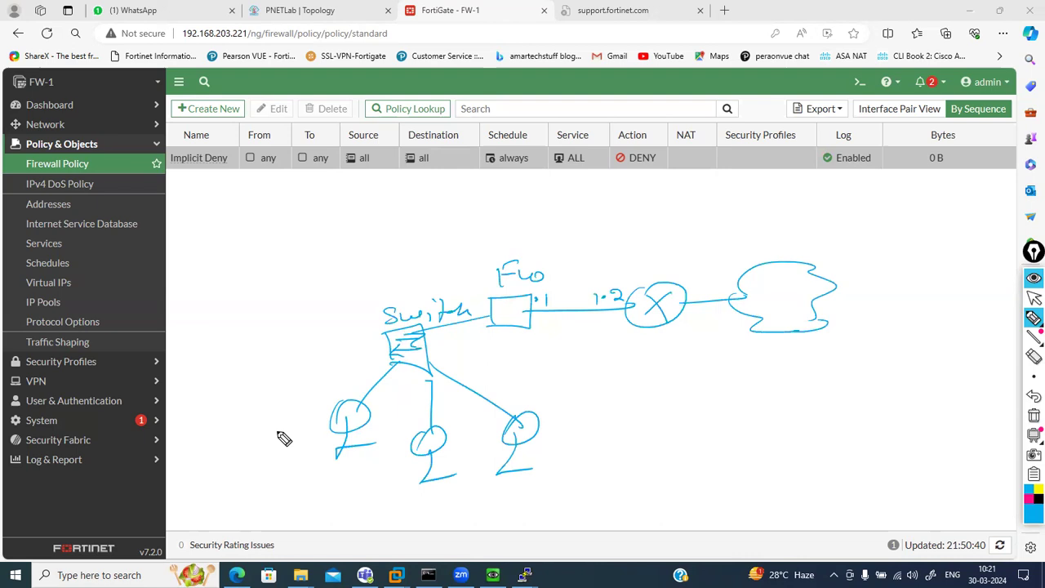
mouse_move(503, 299)
left_mouse_down()
mouse_move(502, 325)
mouse_move(517, 327)
mouse_move(526, 311)
mouse_move(517, 324)
left_mouse_up()
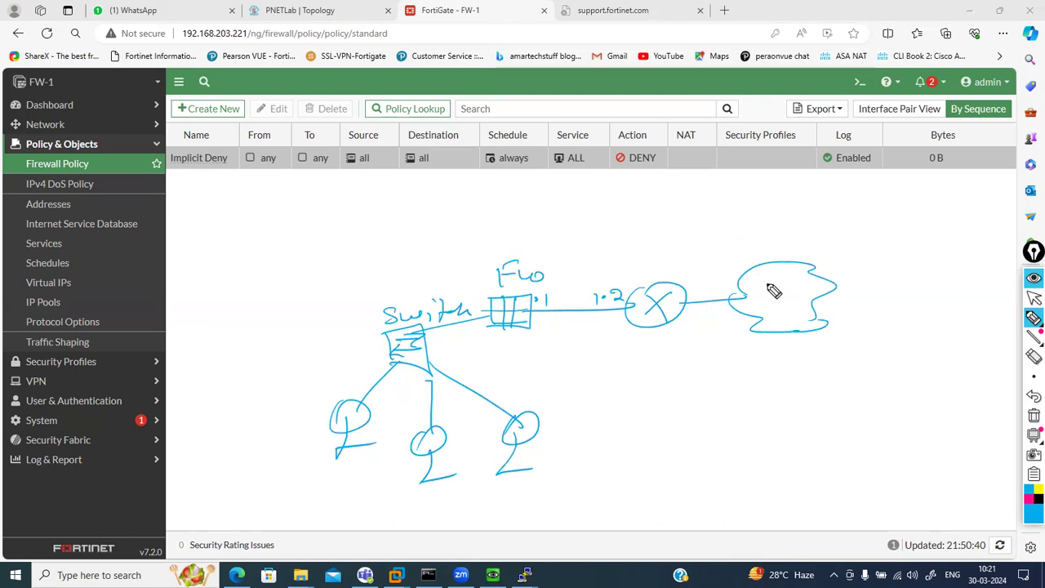
left_click_drag(621, 259, 681, 254)
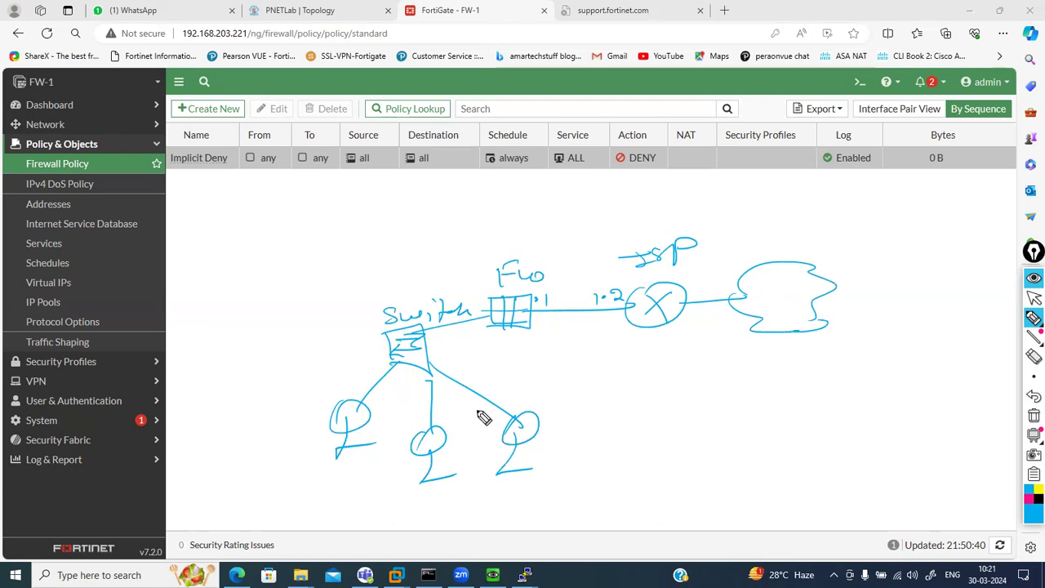
mouse_move(627, 397)
left_mouse_down()
mouse_move(691, 386)
mouse_move(711, 400)
mouse_move(761, 387)
mouse_move(928, 400)
left_mouse_up()
mouse_move(622, 411)
left_mouse_down()
mouse_move(658, 429)
mouse_move(662, 420)
mouse_move(692, 426)
left_mouse_up()
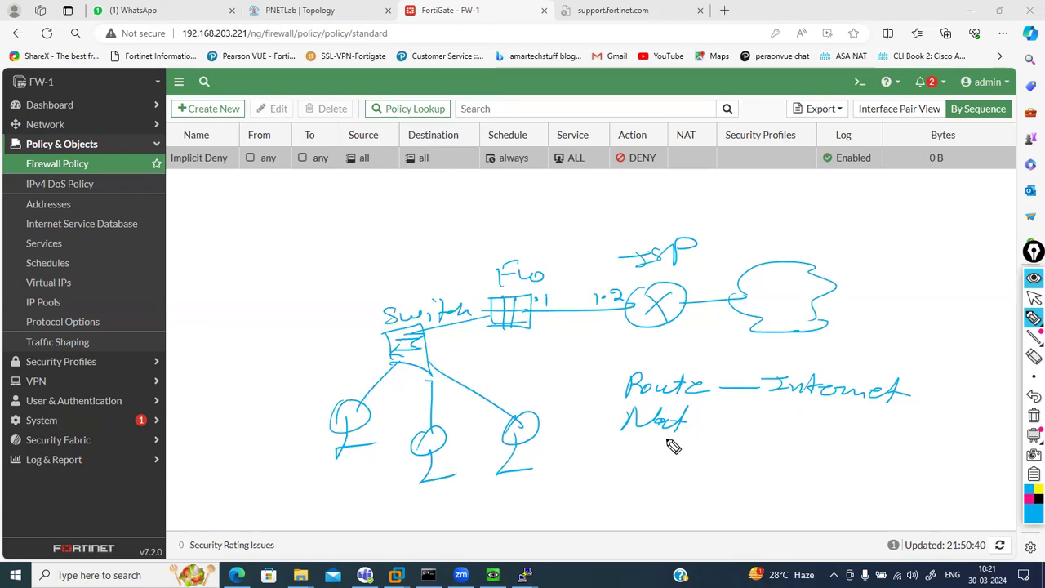
left_click_drag(708, 424, 789, 424)
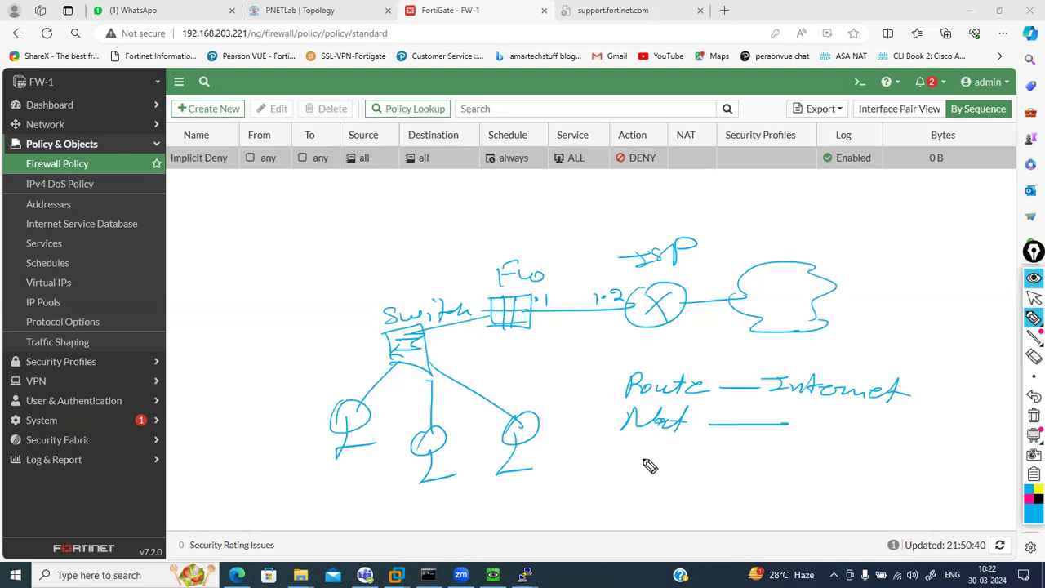
mouse_move(625, 462)
left_mouse_down()
mouse_move(695, 458)
mouse_move(695, 473)
mouse_move(884, 449)
mouse_move(926, 465)
left_mouse_up()
mouse_move(609, 377)
left_mouse_down()
mouse_move(583, 463)
mouse_move(601, 457)
left_mouse_up()
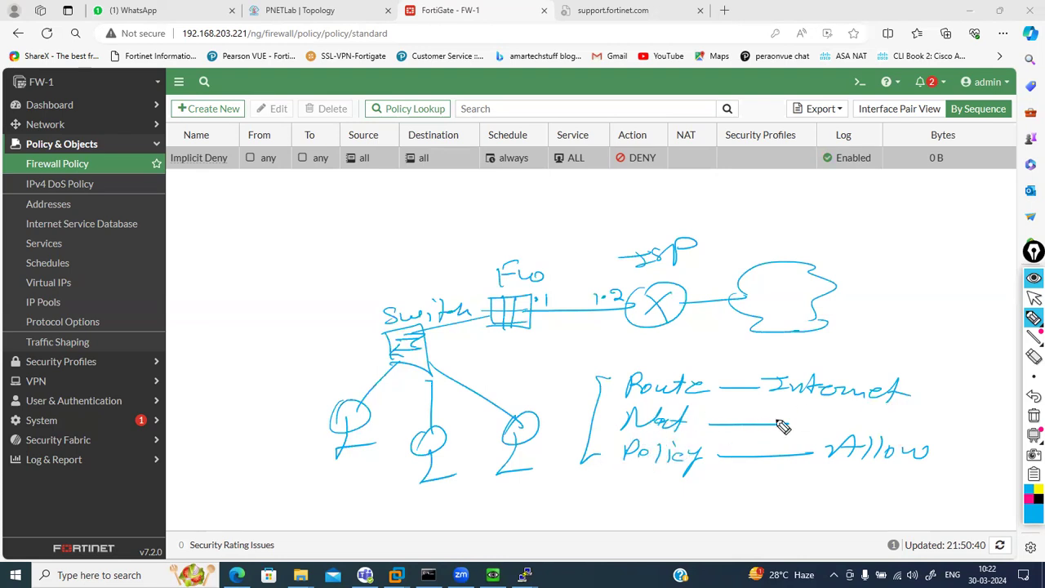
left_click(1033, 418)
left_click(1034, 299)
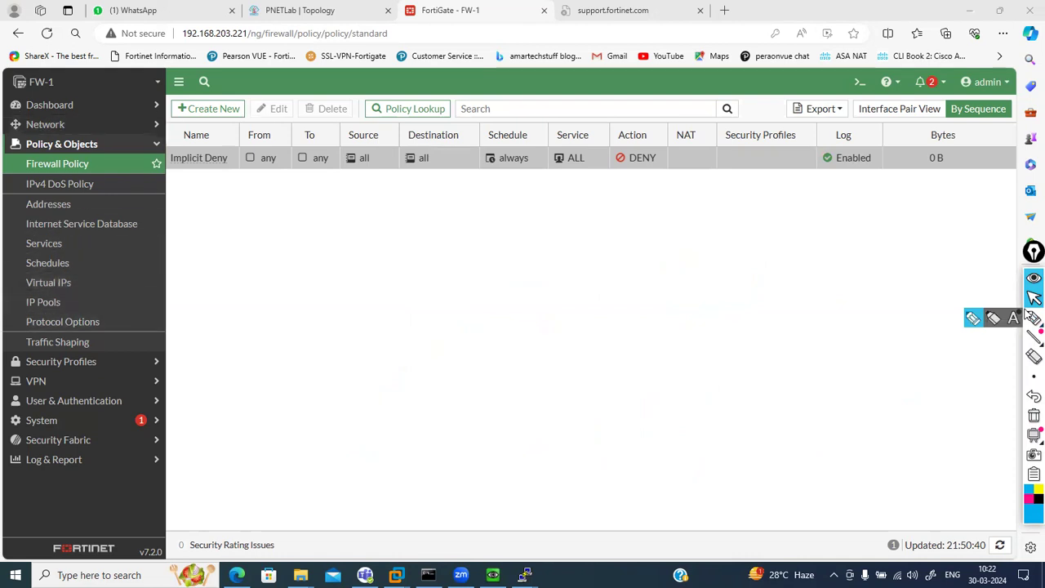
Look through the Network section's Static Routes, Policy Routes and SD-WAN pages
left_click(45, 124)
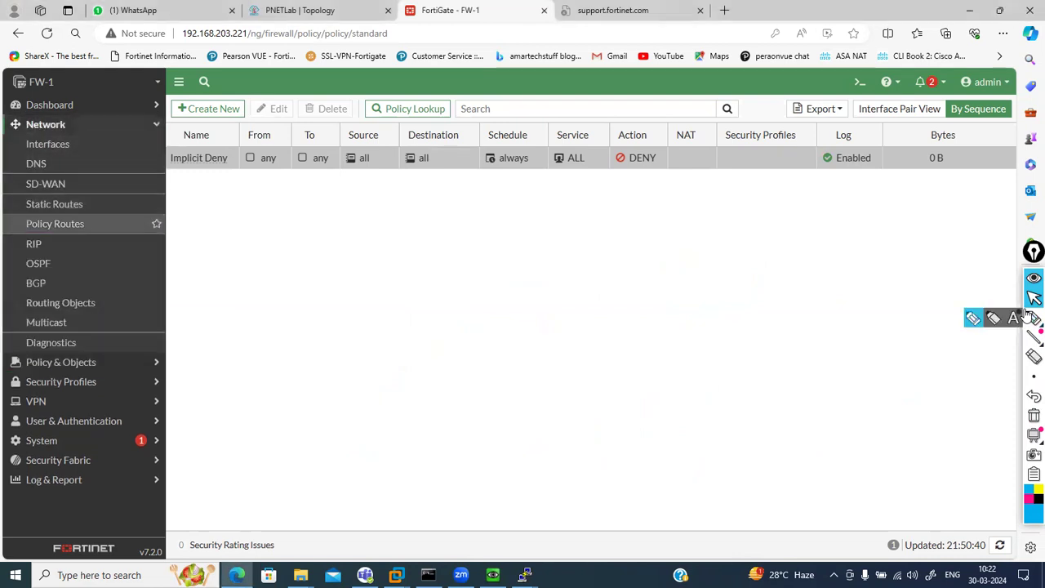
left_click(54, 204)
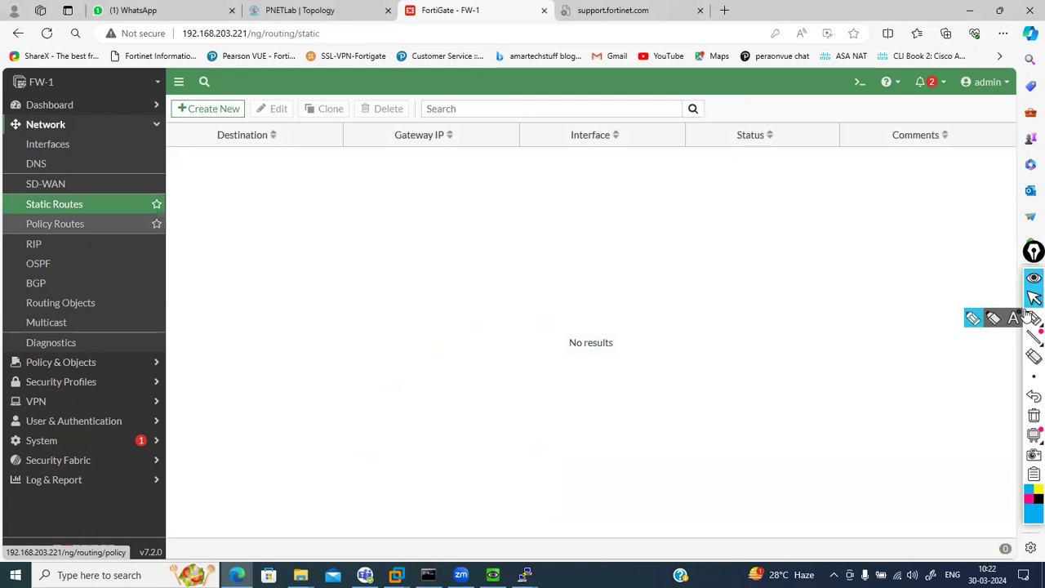
left_click(55, 222)
left_click(54, 204)
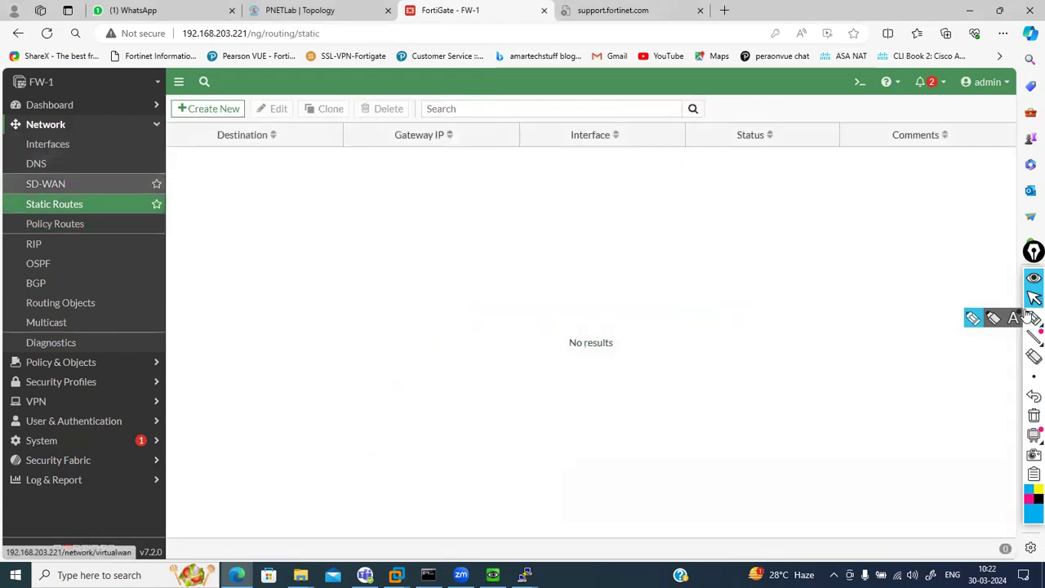
left_click(45, 184)
Show and reload the Interfaces list with LAN (port1) 192.168.5.1 and port2 192.168.203.221
left_click(47, 144)
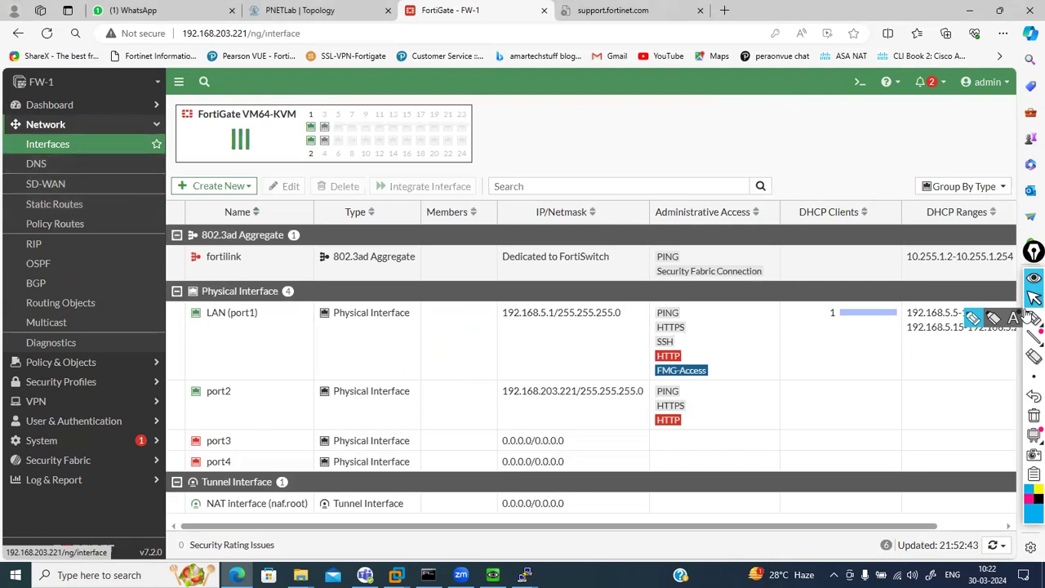
left_click(47, 144)
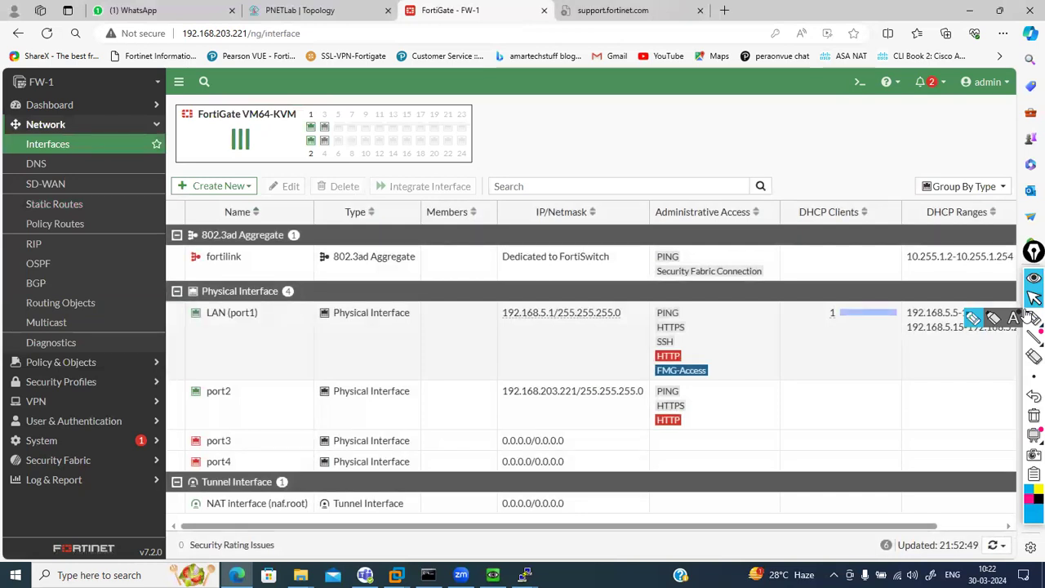
left_click(61, 361)
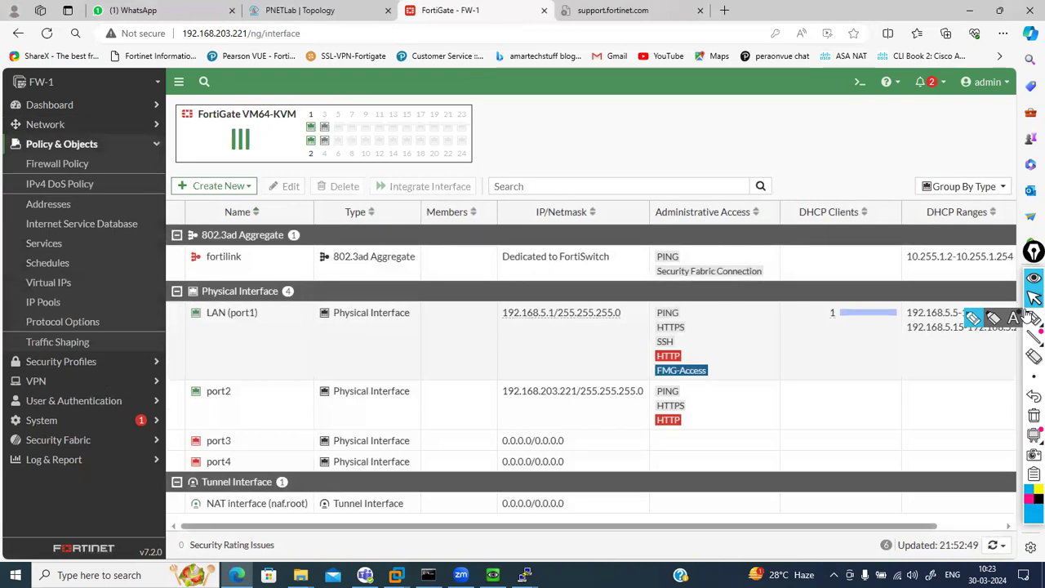
Create a new policy from the Firewall Policy list and name it 'internet'
left_click(57, 163)
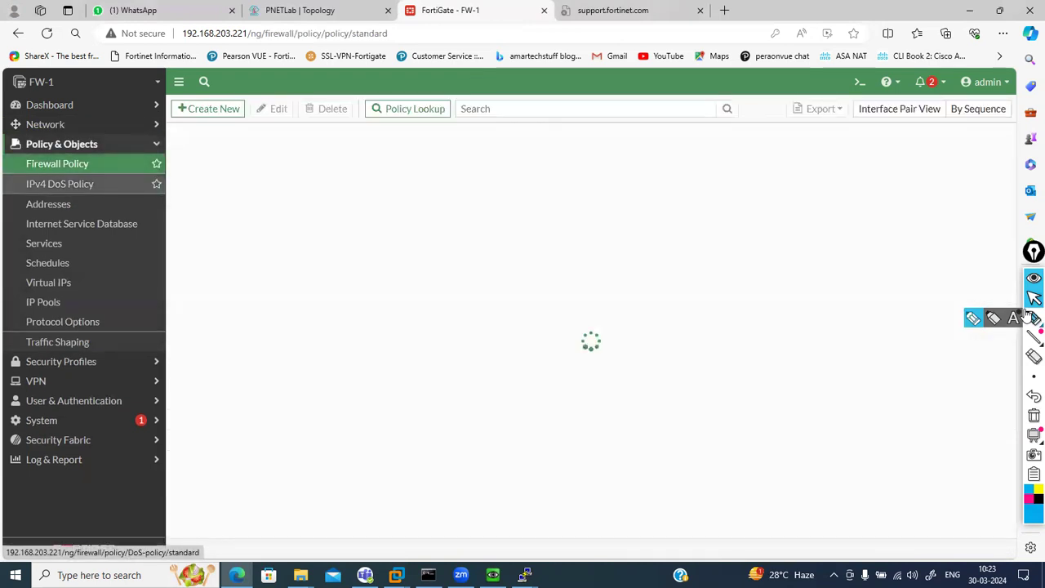
left_click(208, 109)
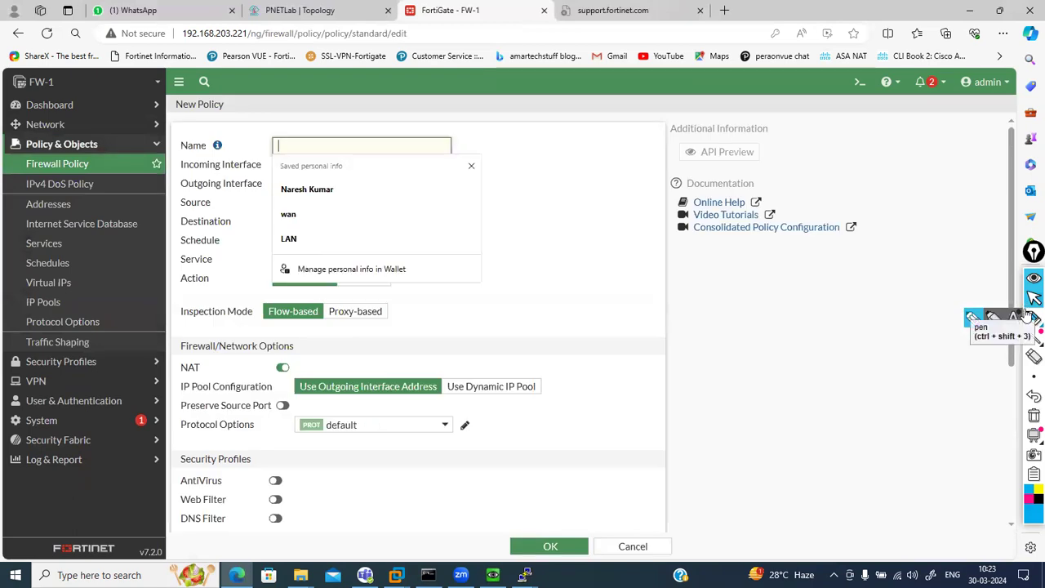
type("internet")
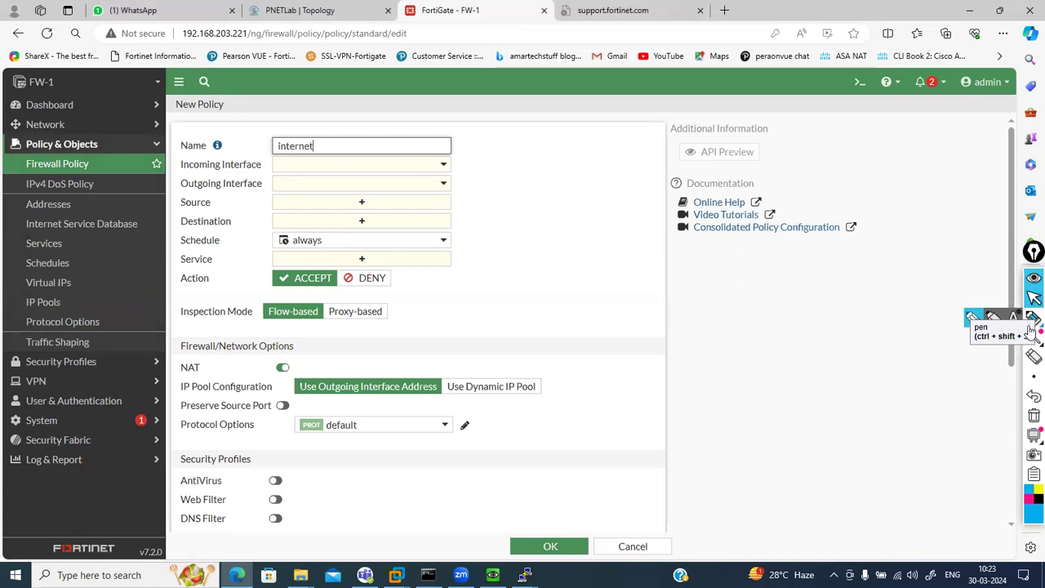
Set the policy's incoming interface to LAN (port1) and outgoing interface to port2
mouse_move(1032, 337)
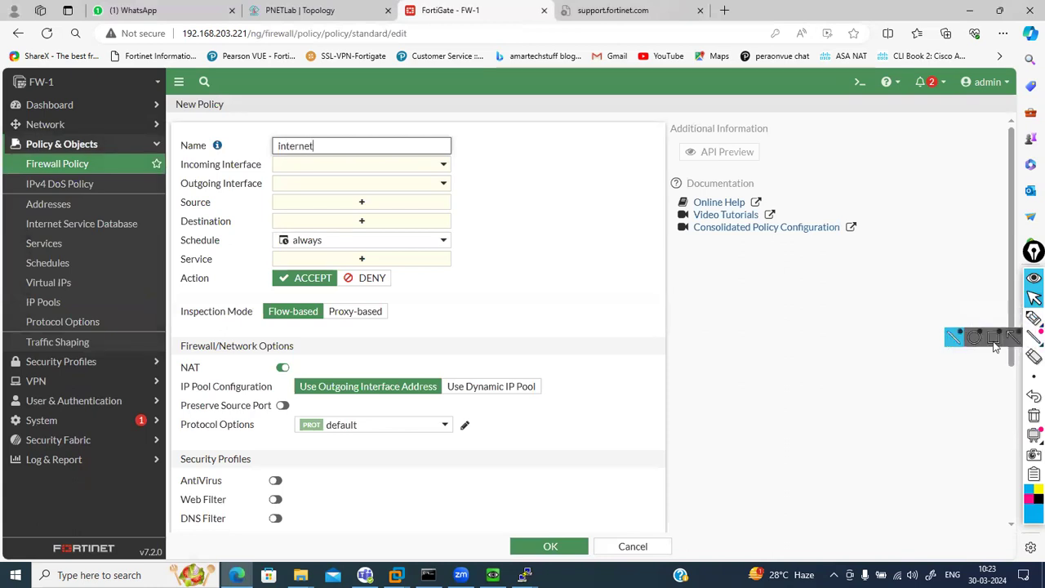
left_click(399, 165)
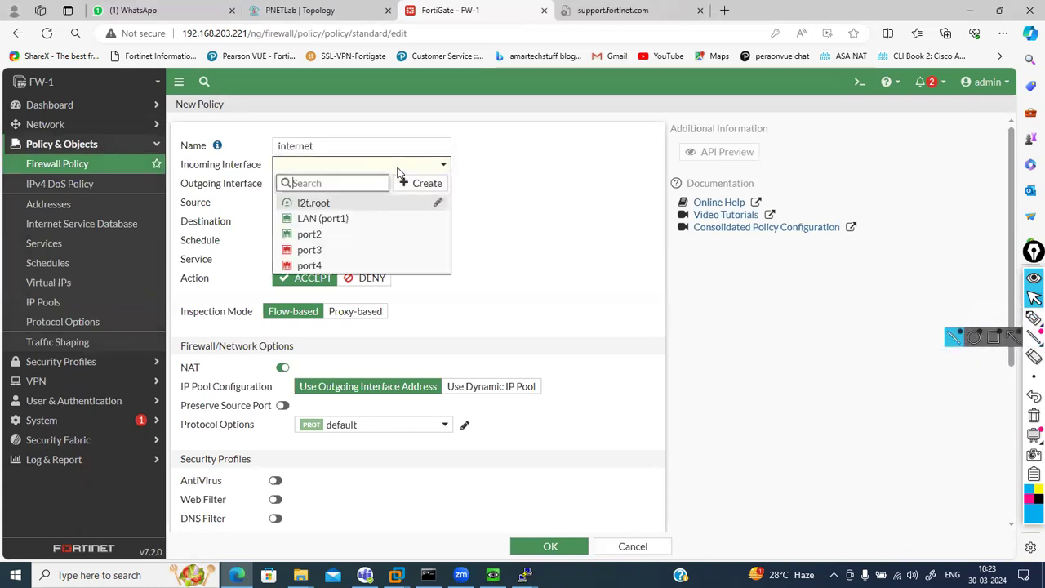
left_click(333, 219)
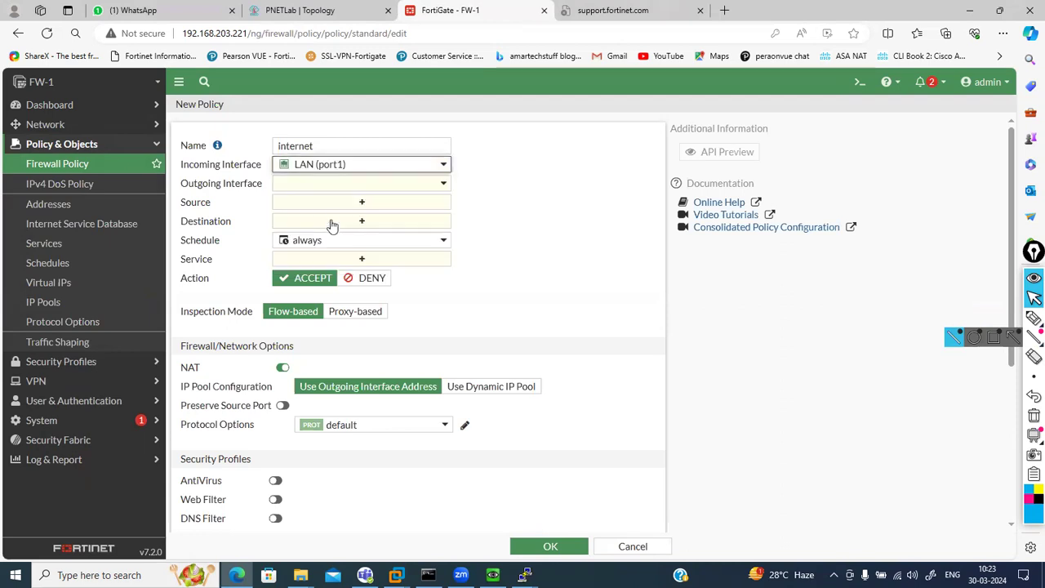
left_click(333, 185)
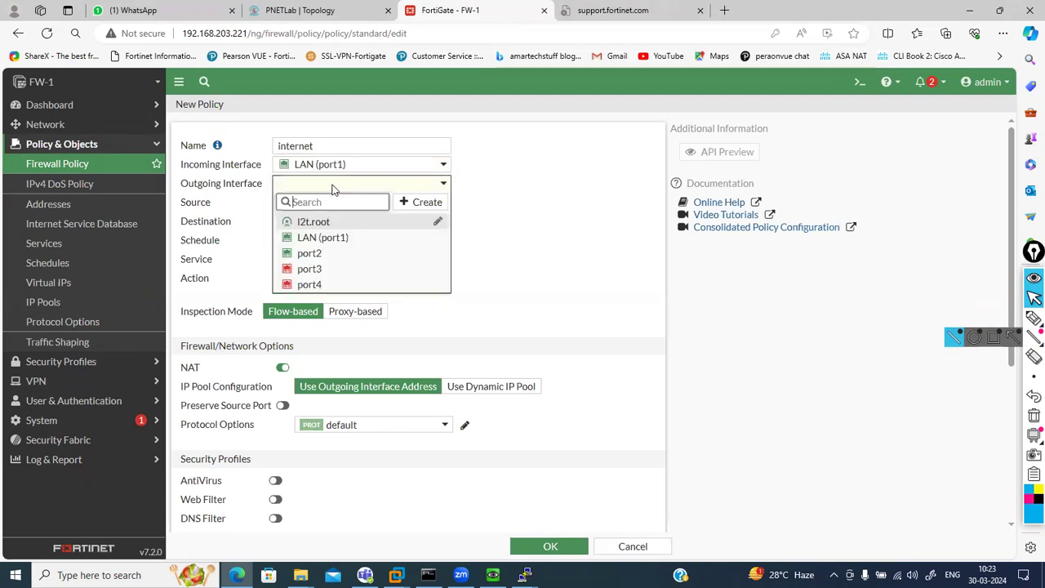
left_click(326, 255)
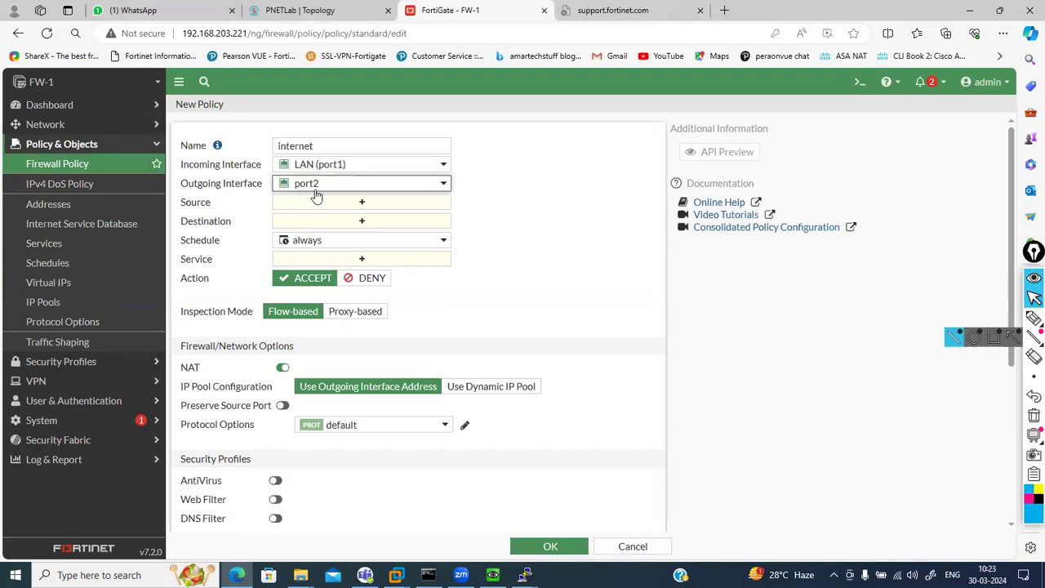
mouse_move(305, 171)
Set the policy's source to 'all' after browsing the user and internet service entries
left_click(303, 204)
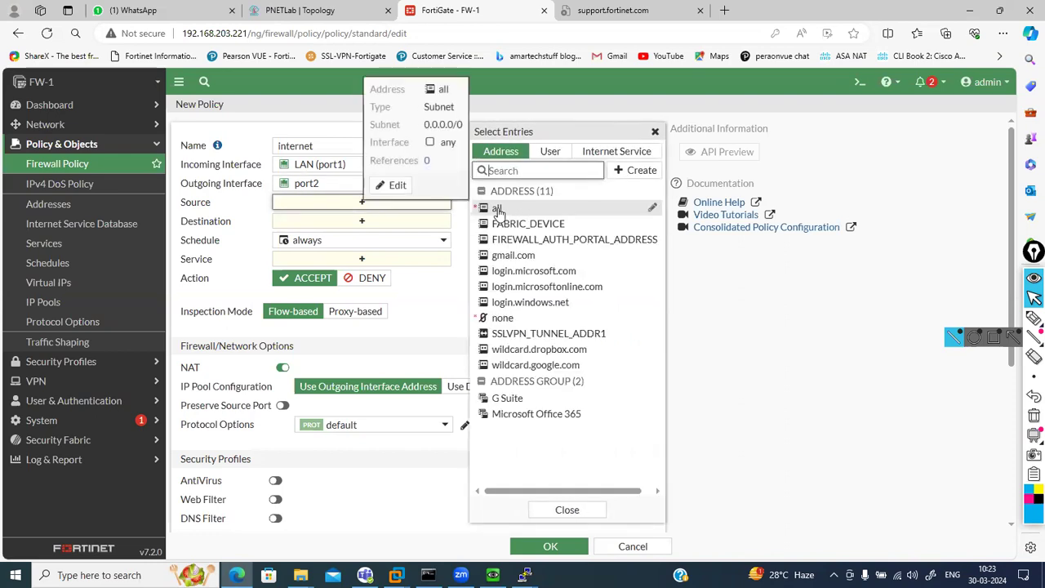
left_click(499, 211)
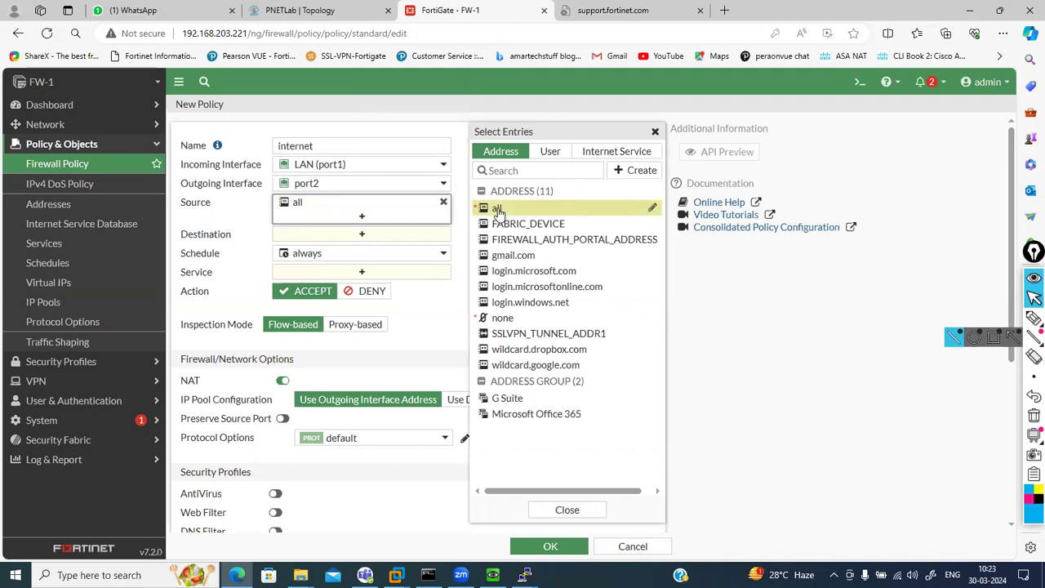
left_click(554, 152)
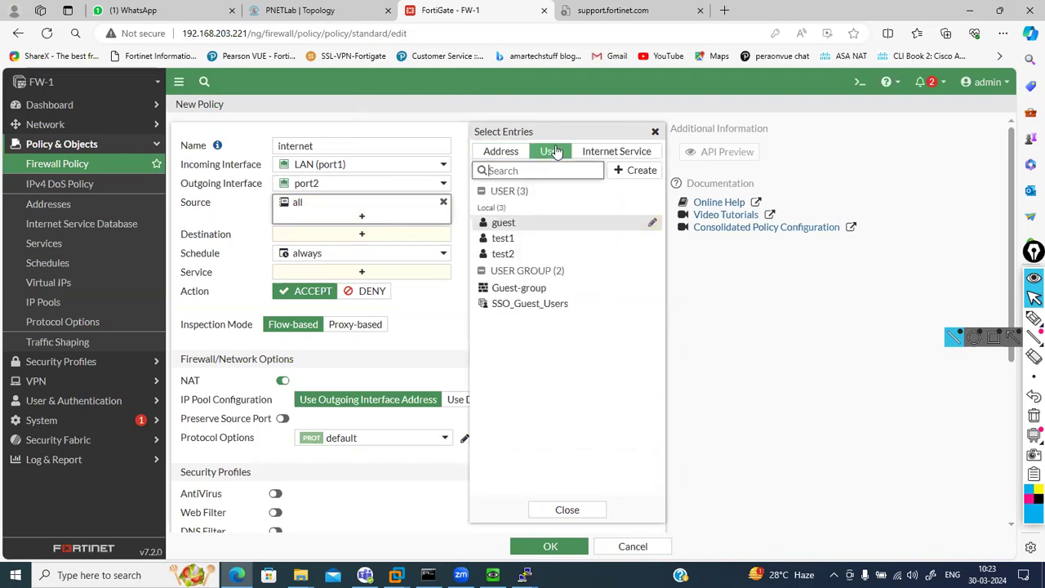
left_click(598, 153)
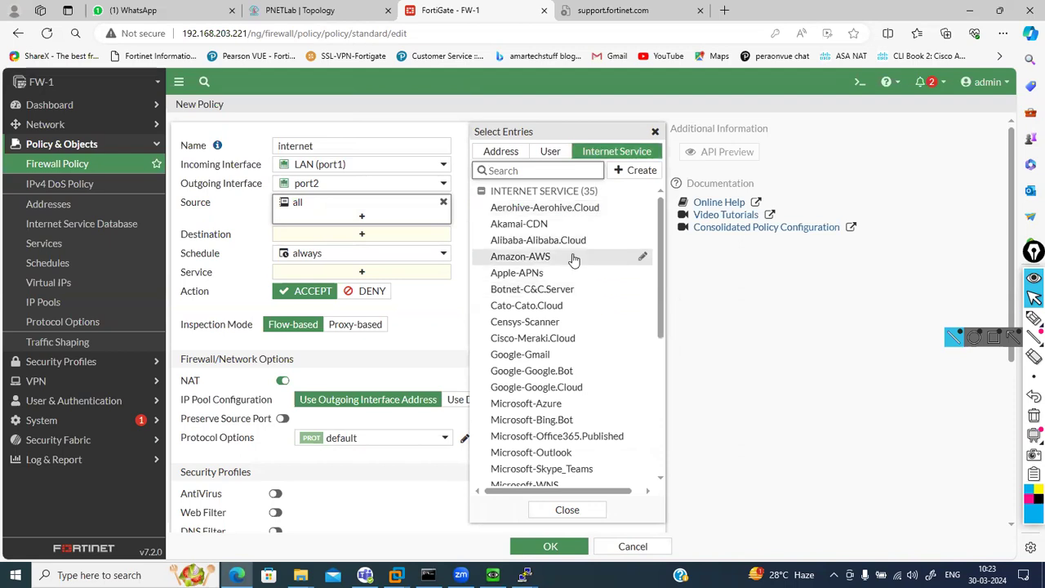
left_click(632, 171)
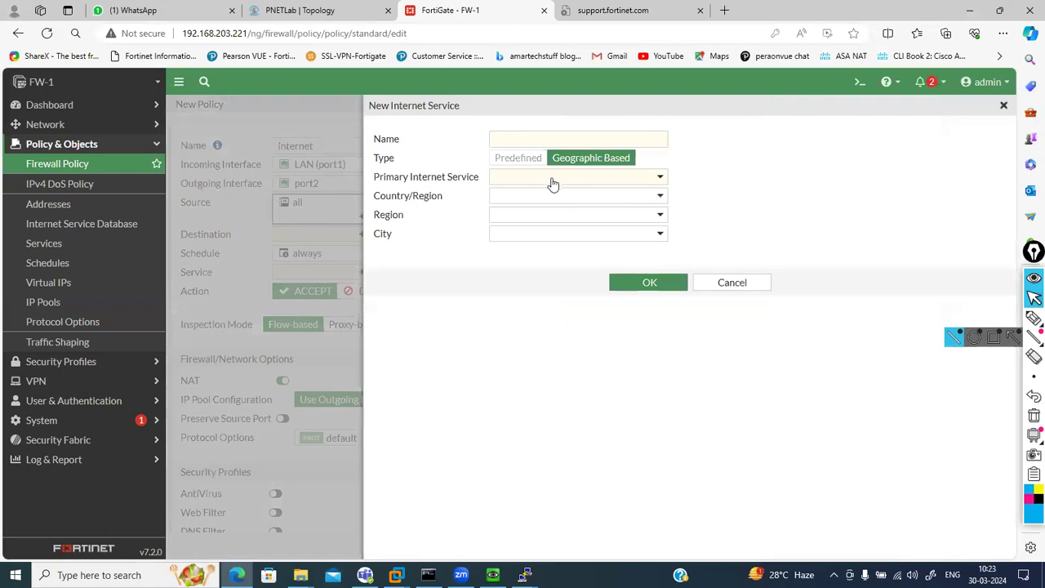
left_click(726, 284)
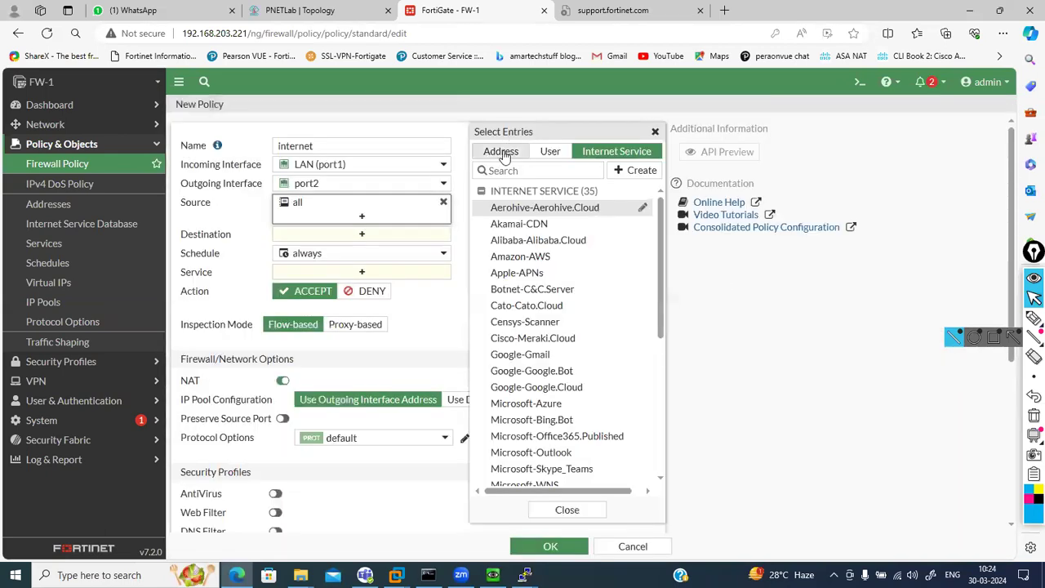
left_click(498, 151)
left_click(460, 219)
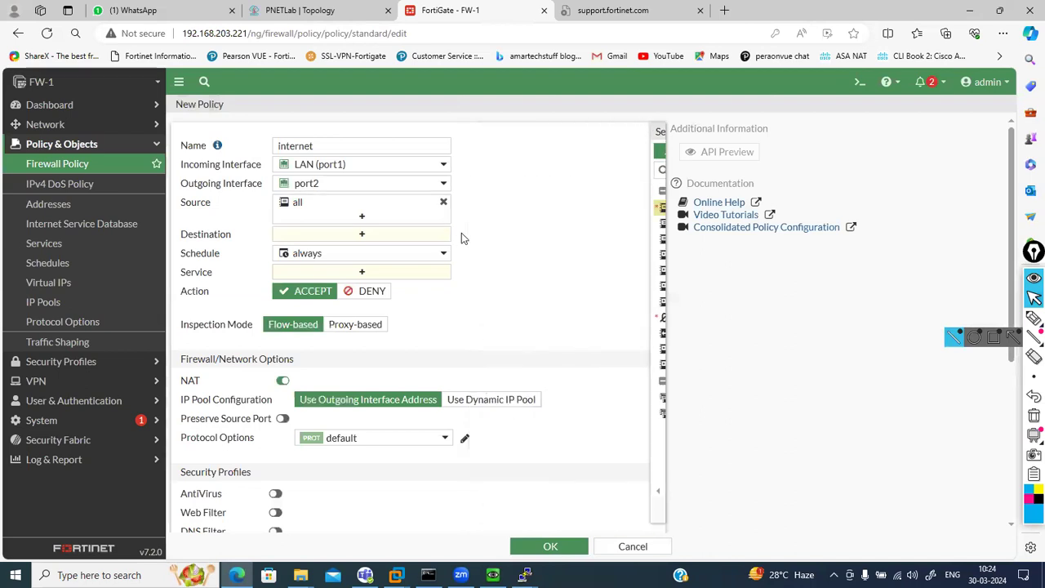
Set the destination to 'all' and the service to 'ALL'
left_click(390, 241)
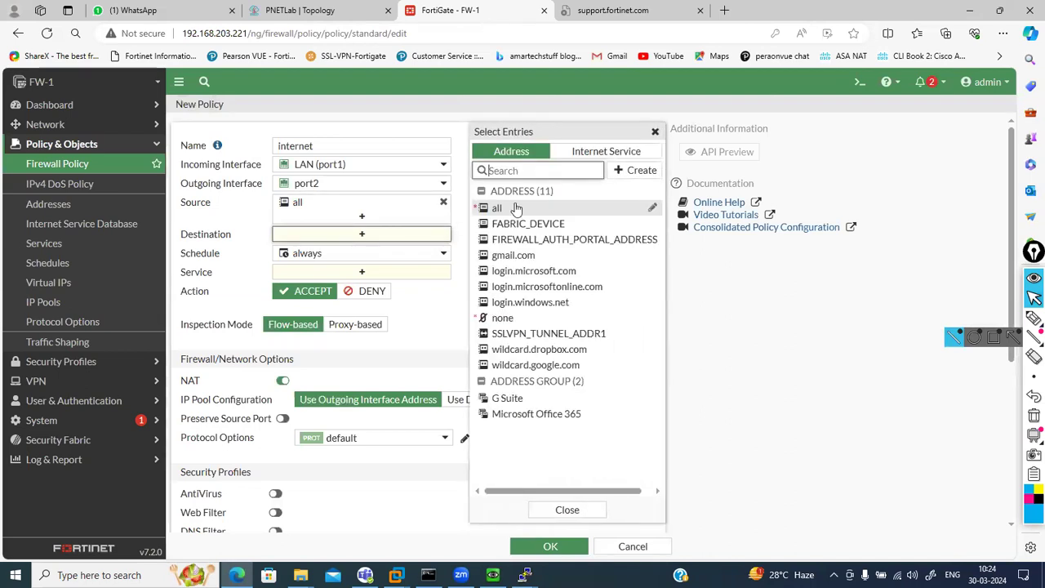
left_click(506, 208)
left_click(362, 285)
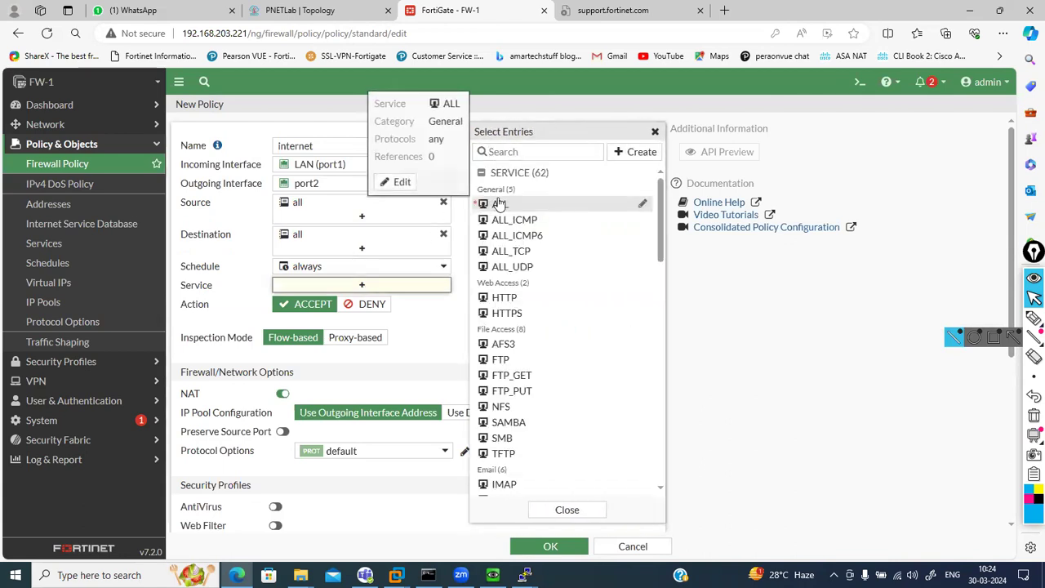
left_click(490, 204)
left_click(433, 325)
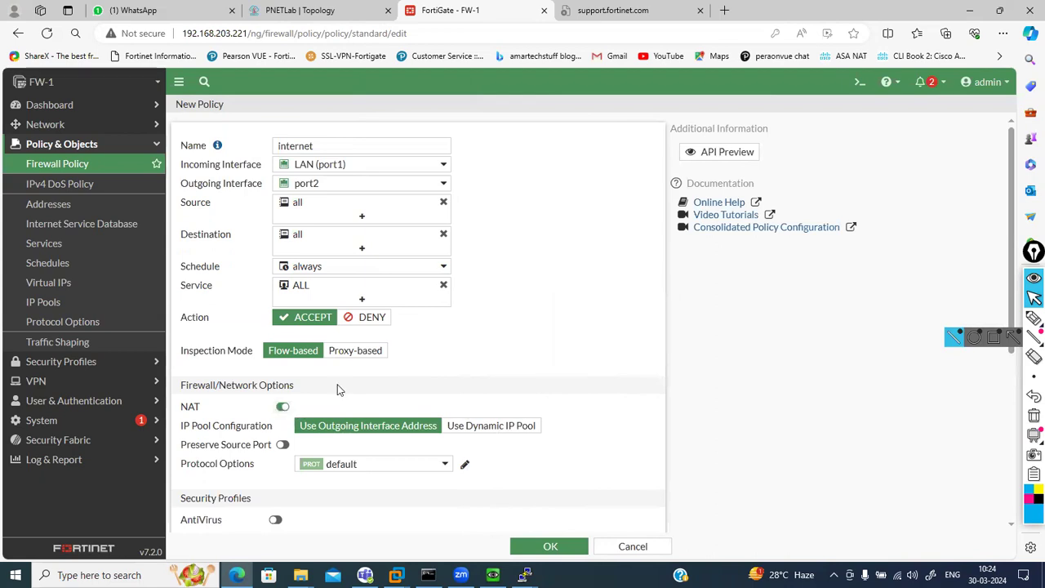
scroll(339, 390, "down", 2)
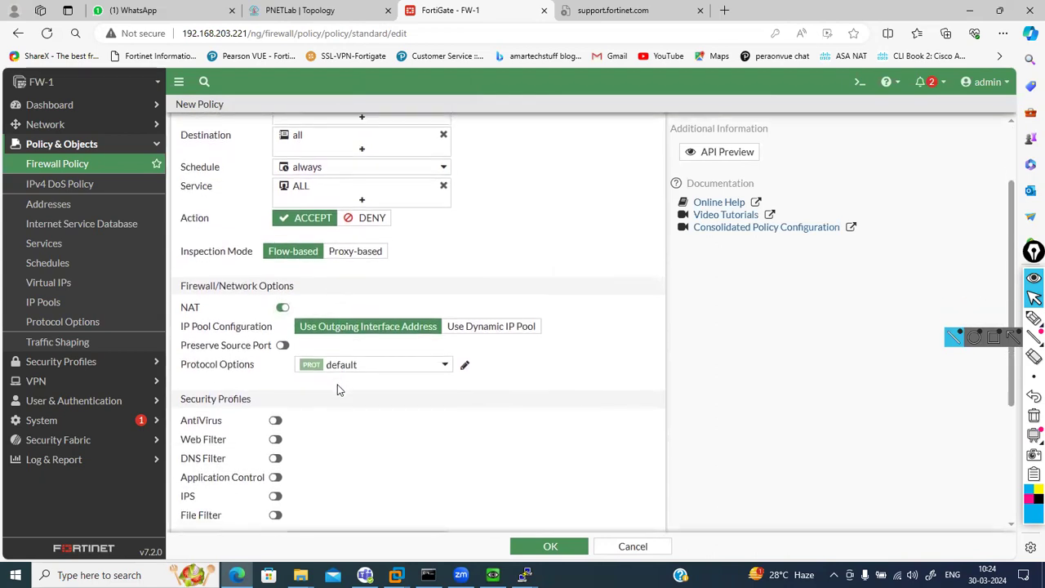
left_click(485, 326)
left_click(412, 346)
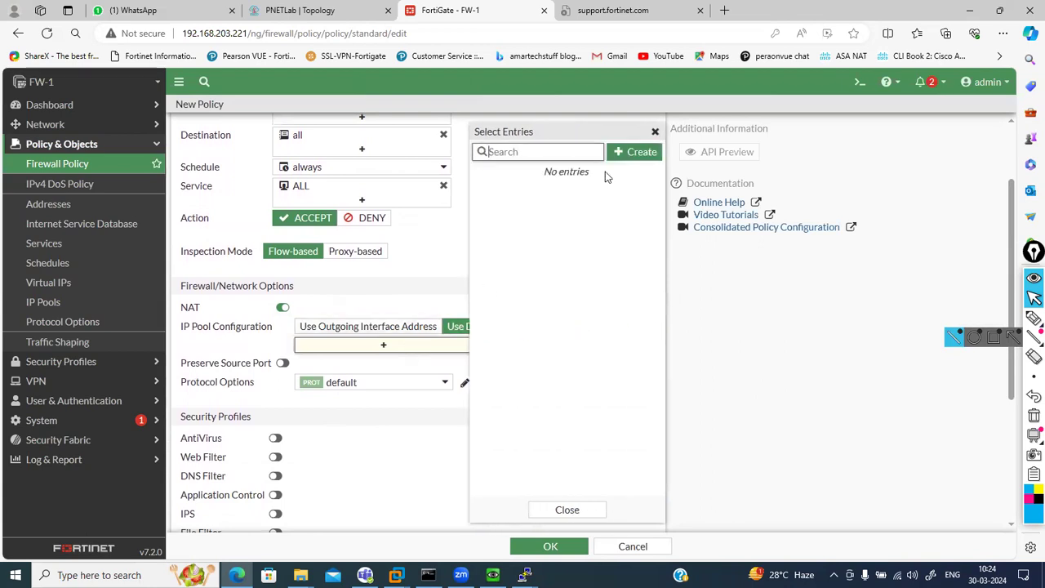
left_click(654, 131)
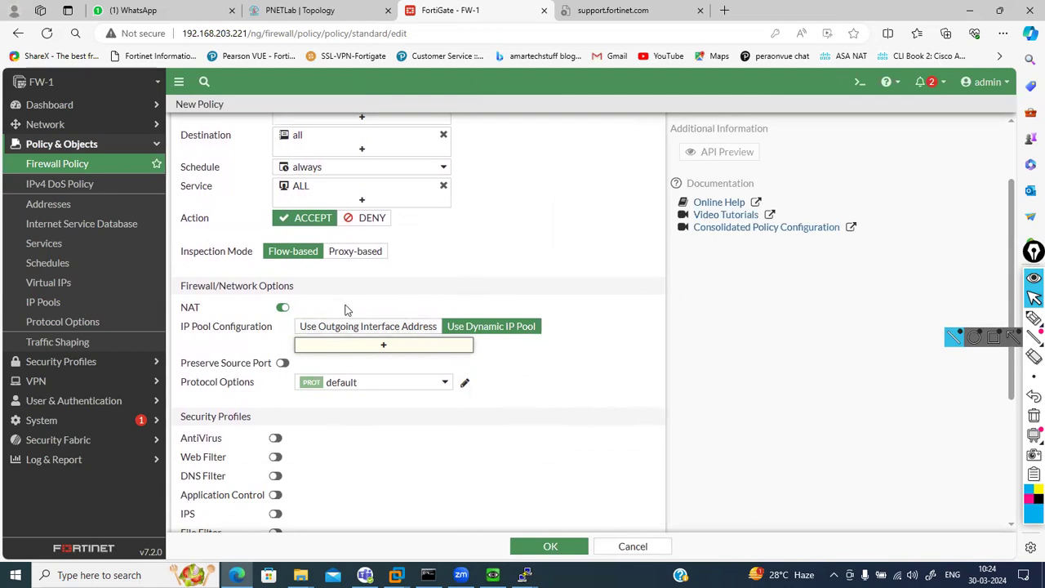
left_click(331, 329)
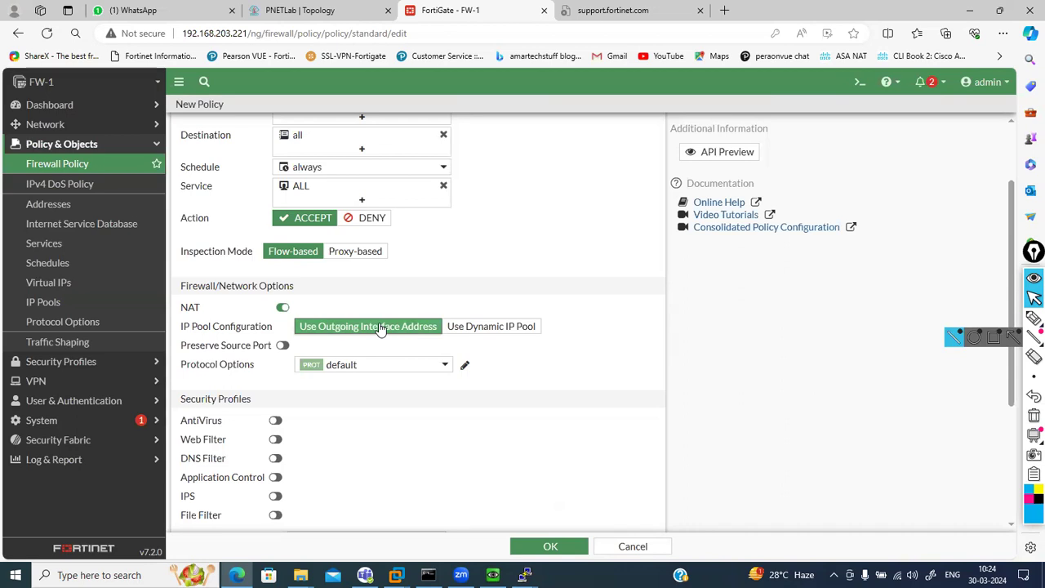
scroll(379, 327, "down", 2)
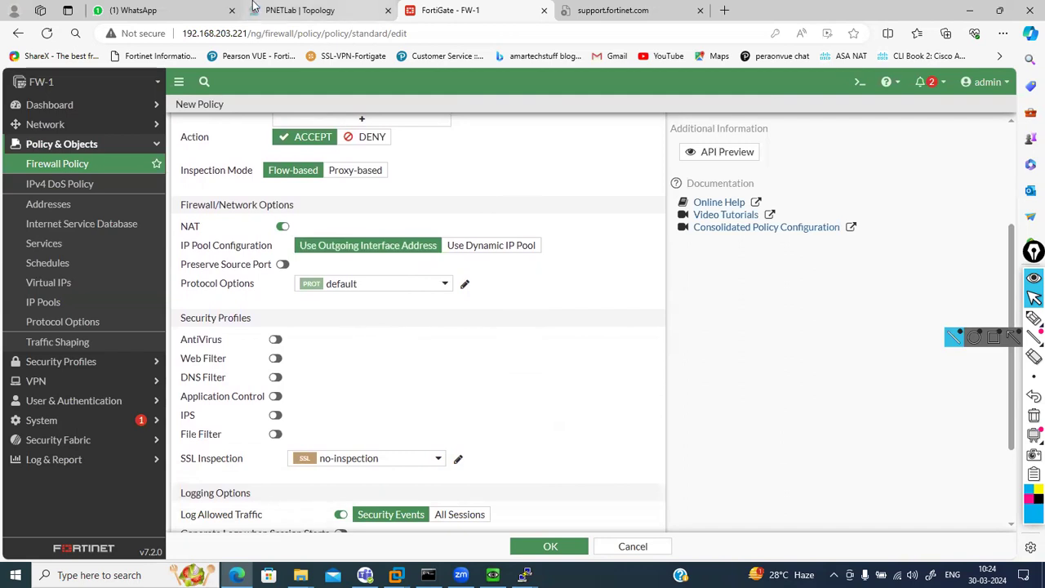
left_click(295, 9)
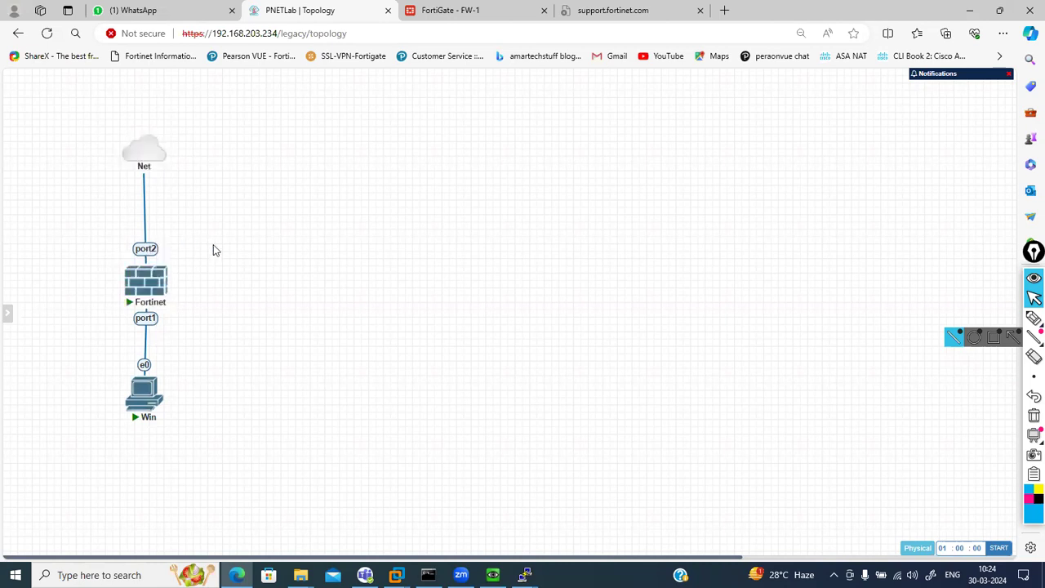
left_click(458, 8)
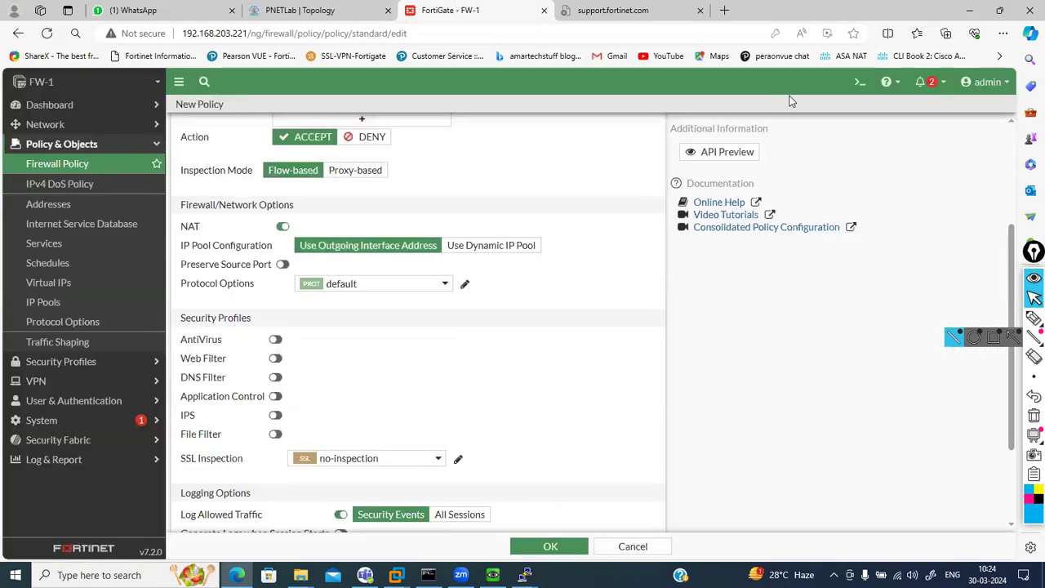
Run 'get system interface | grep port1' in the CLI console to check port1
left_click(860, 81)
type("get system interface | grep port1")
key("Return")
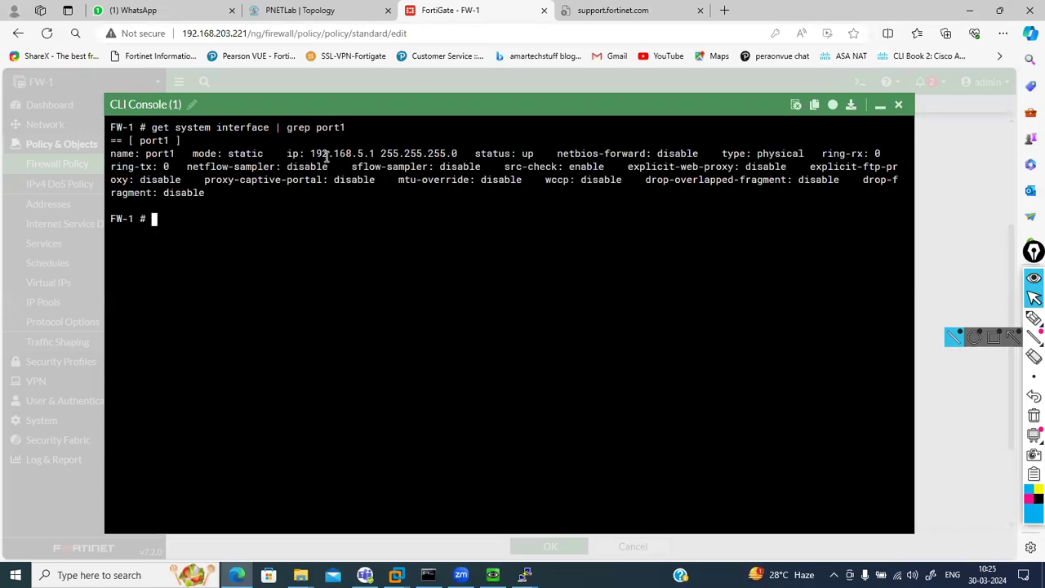
Rerun the command with 'grep port2' to check port2, then minimize the console
key("Up")
key("BackSpace")
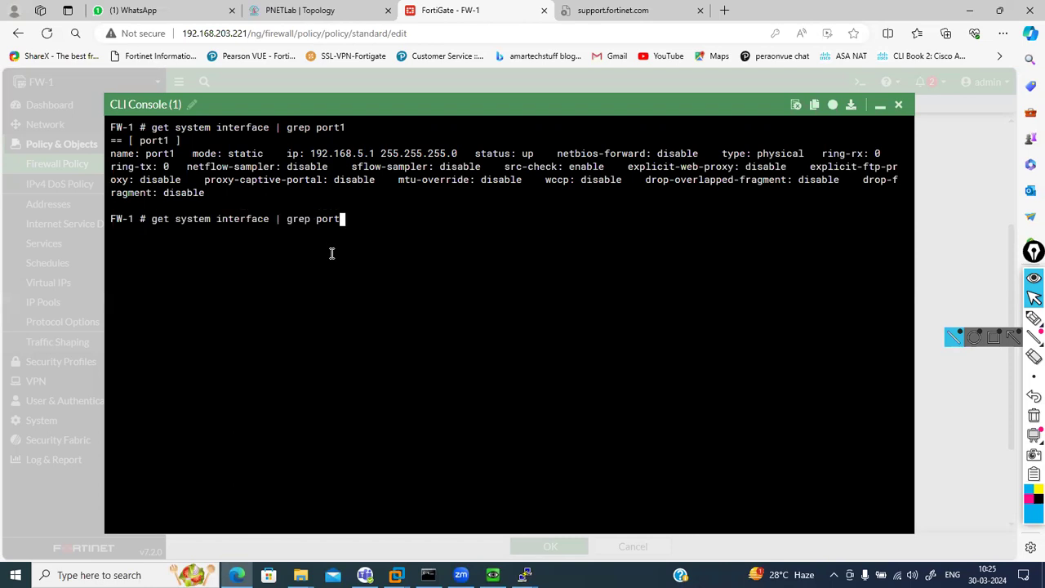
type("2")
key("Return")
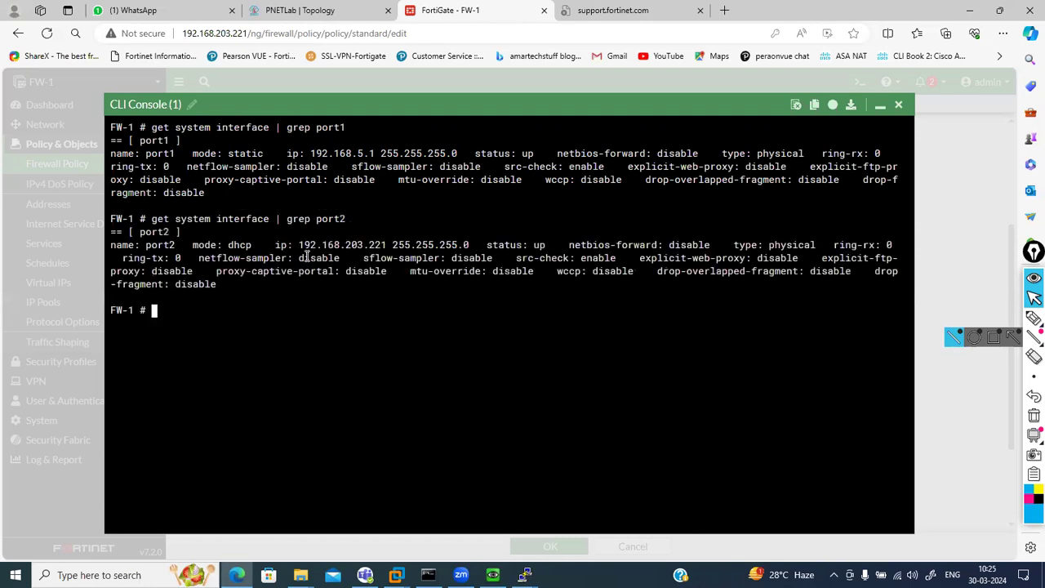
left_click(880, 107)
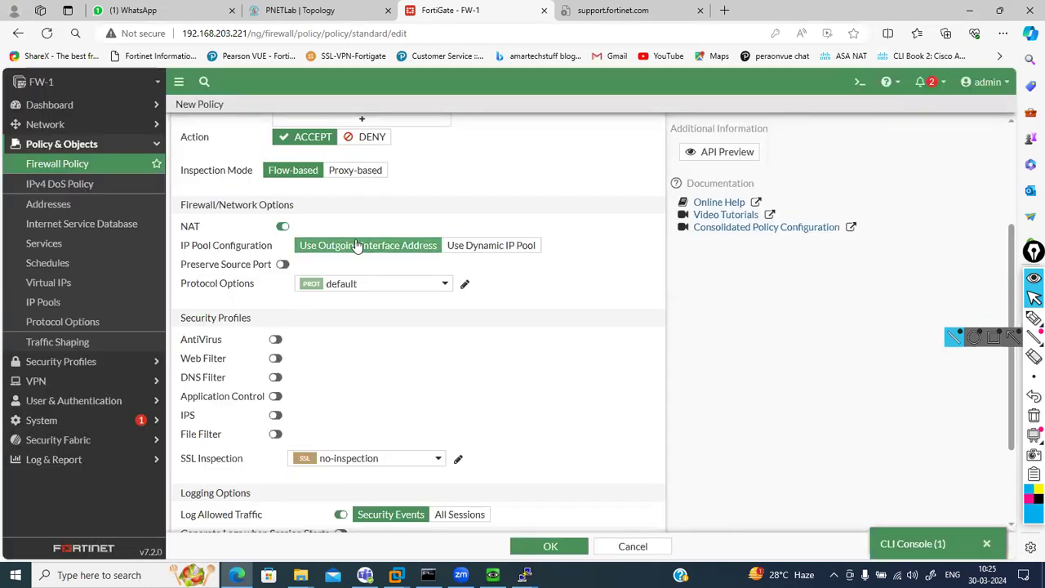
Compare the lab topology diagram with the New Policy form and review its options
left_click(286, 10)
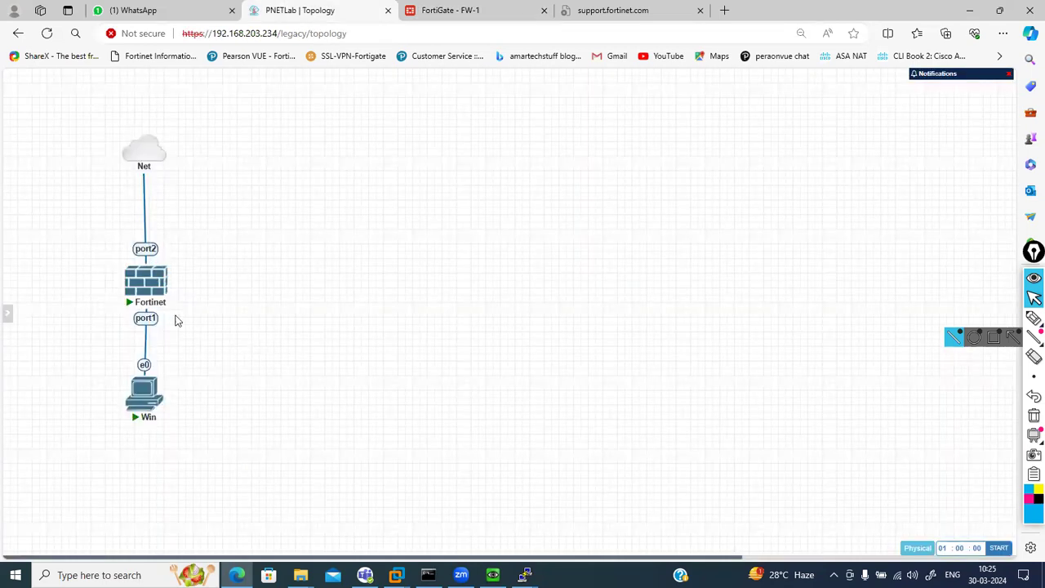
left_click(453, 9)
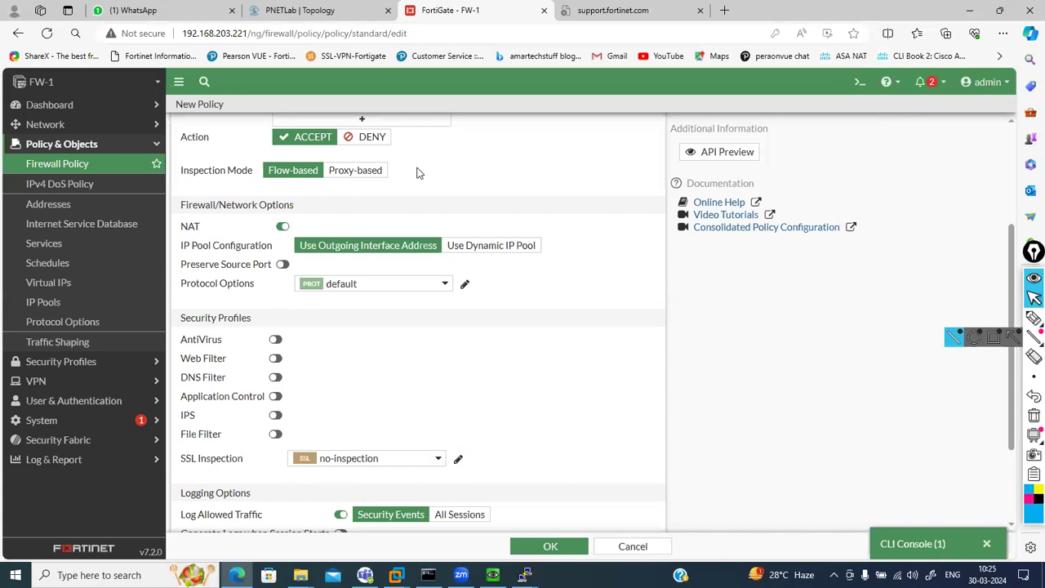
scroll(417, 172, "up", 3)
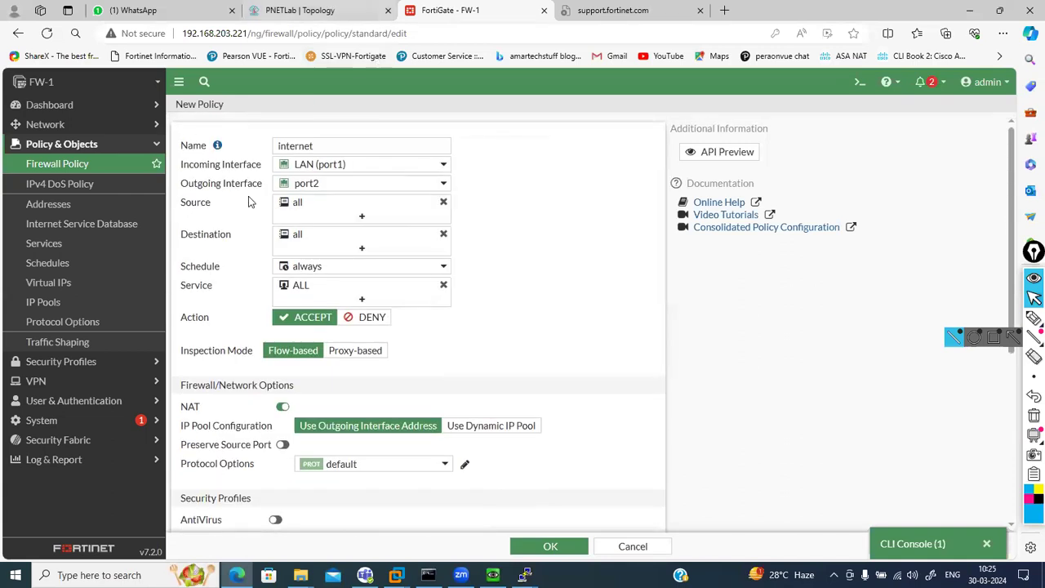
left_click(347, 10)
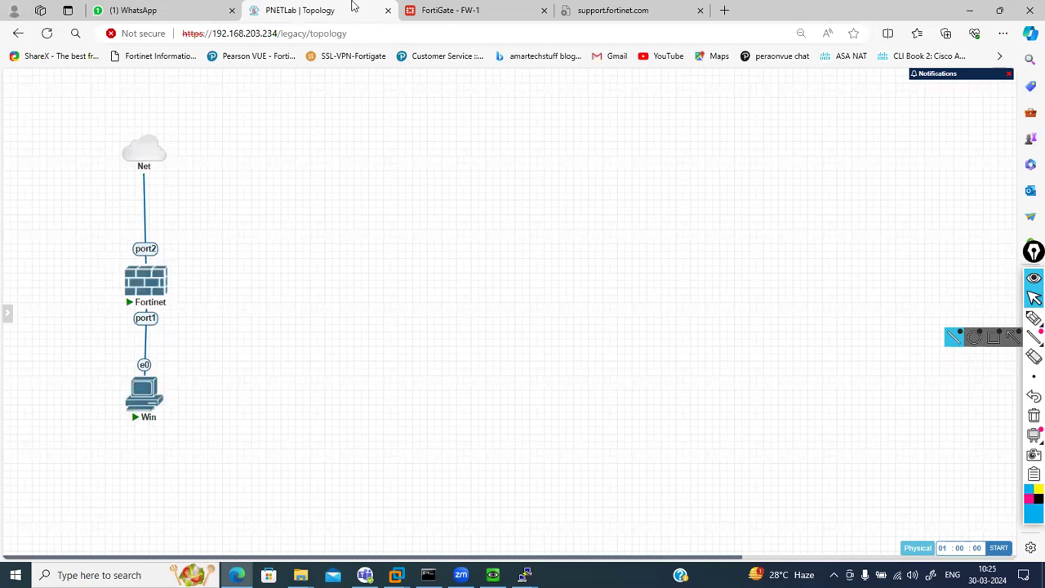
left_click(477, 10)
scroll(463, 377, "down", 1)
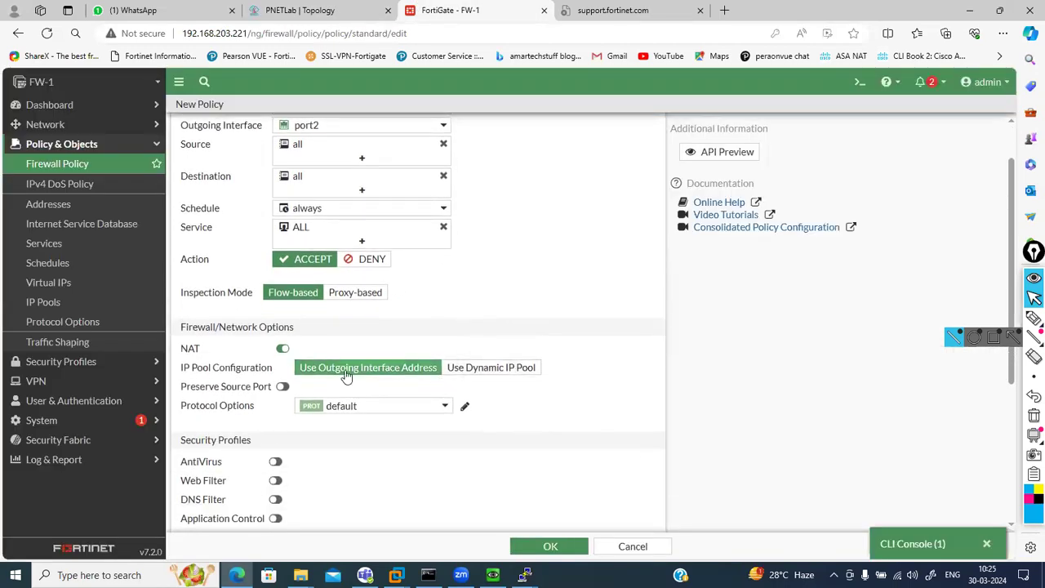
scroll(346, 376, "down", 2)
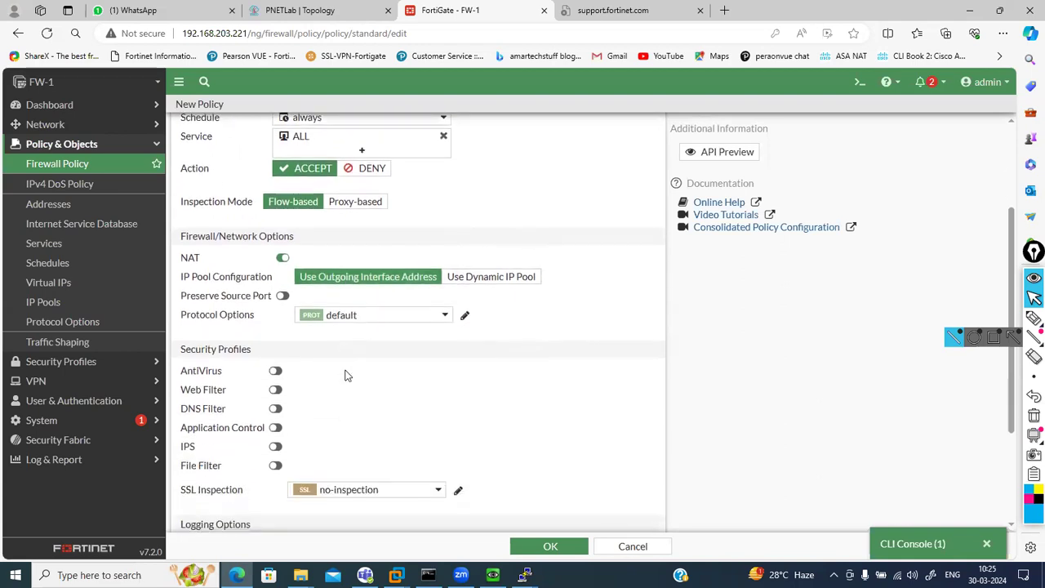
scroll(344, 375, "down", 3)
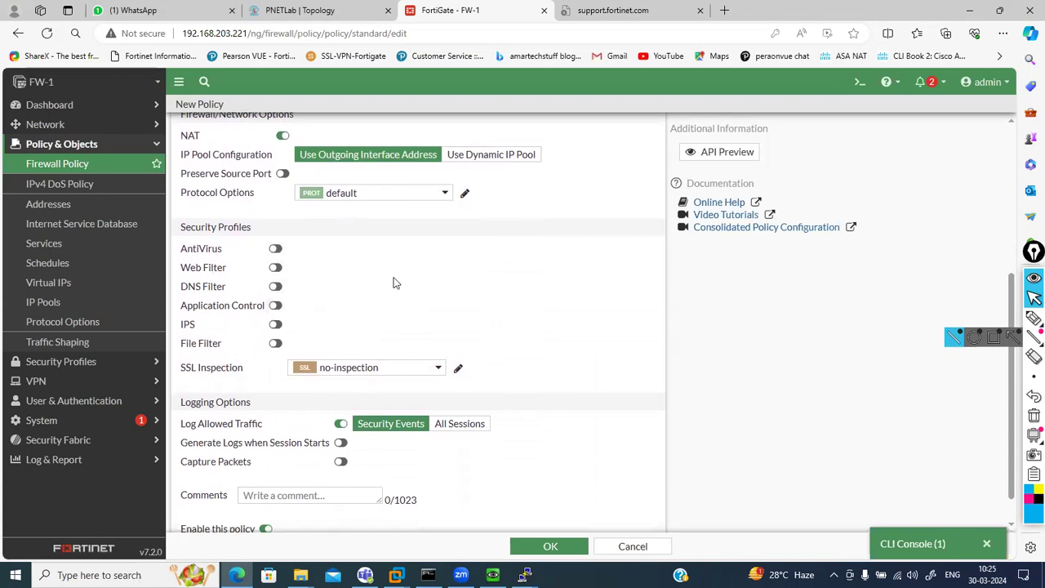
scroll(392, 282, "down", 1)
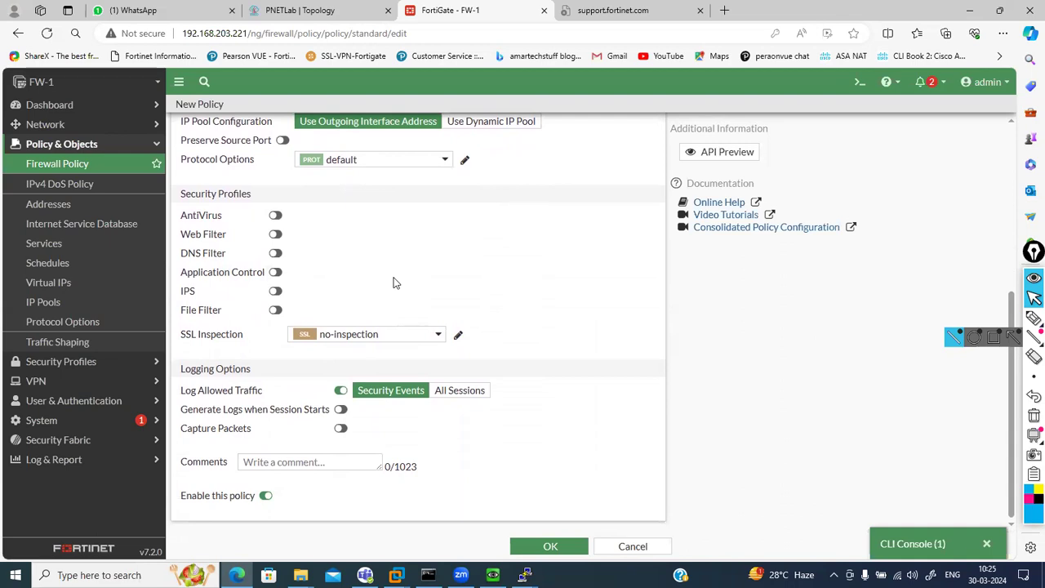
scroll(393, 283, "up", 1)
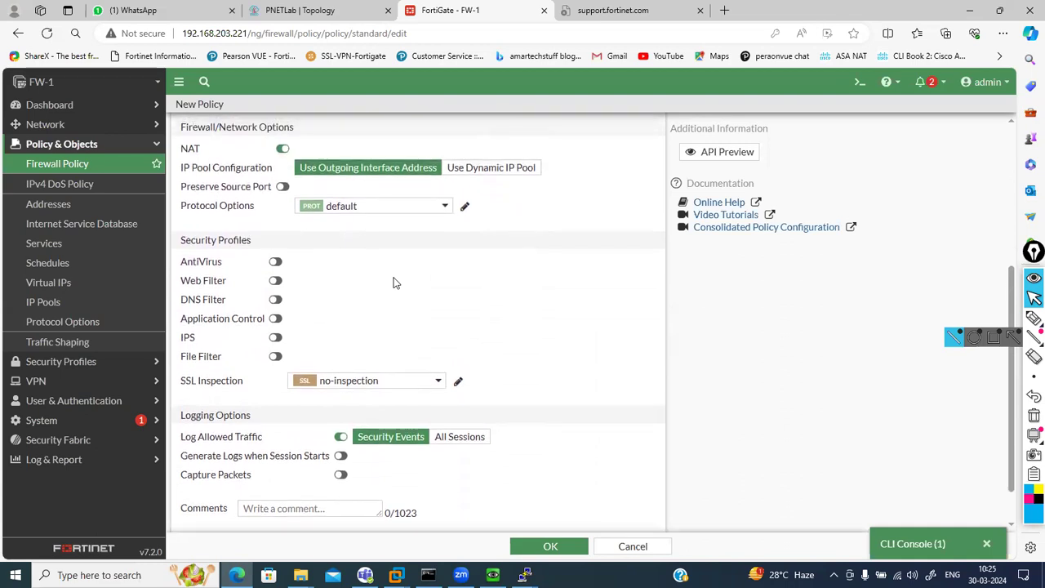
scroll(393, 282, "up", 1)
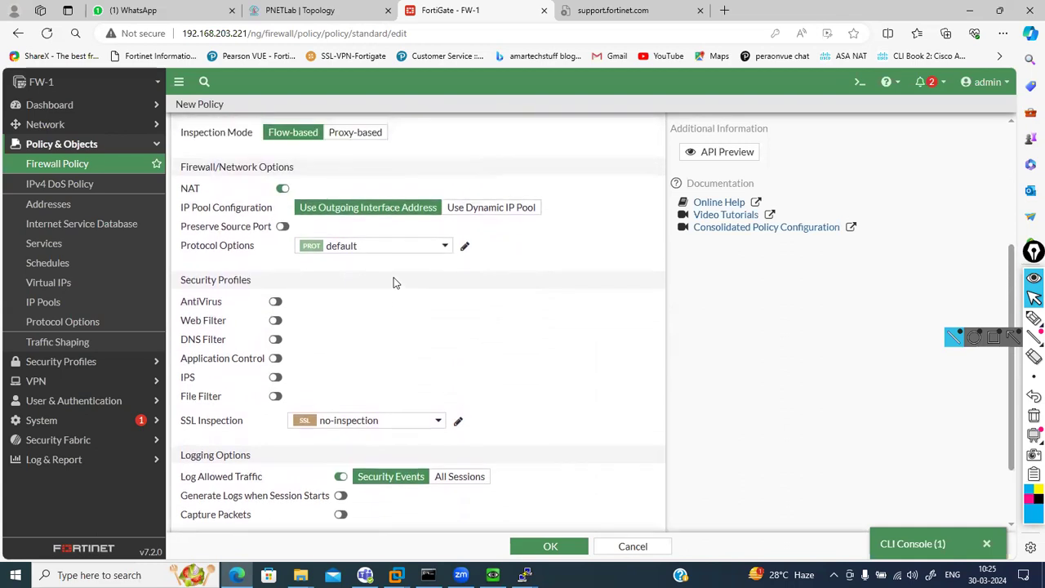
Keep NAT on the outgoing interface, Preserve Source Port off, and log all allowed sessions
left_click(468, 215)
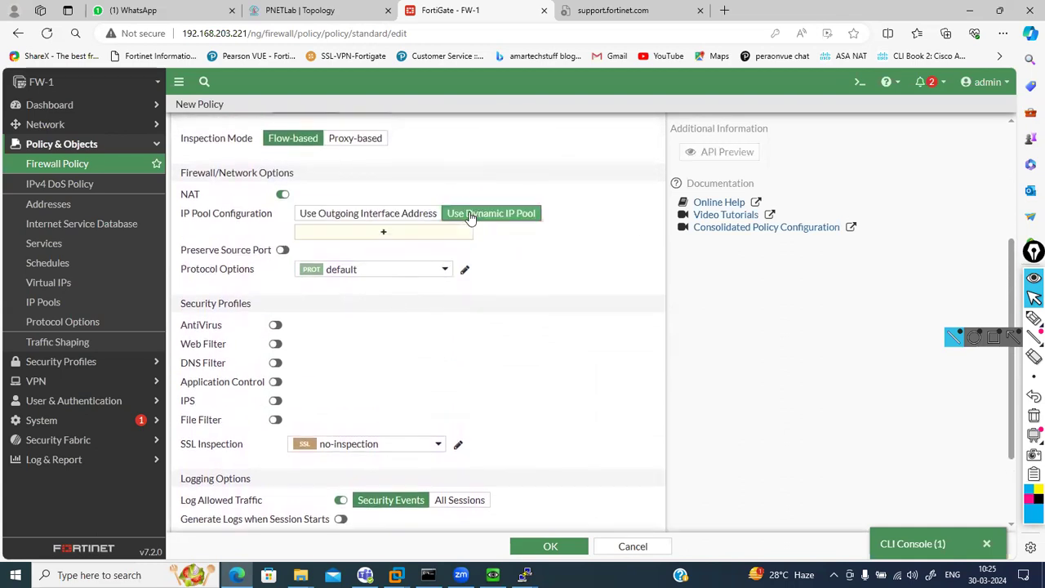
left_click(405, 214)
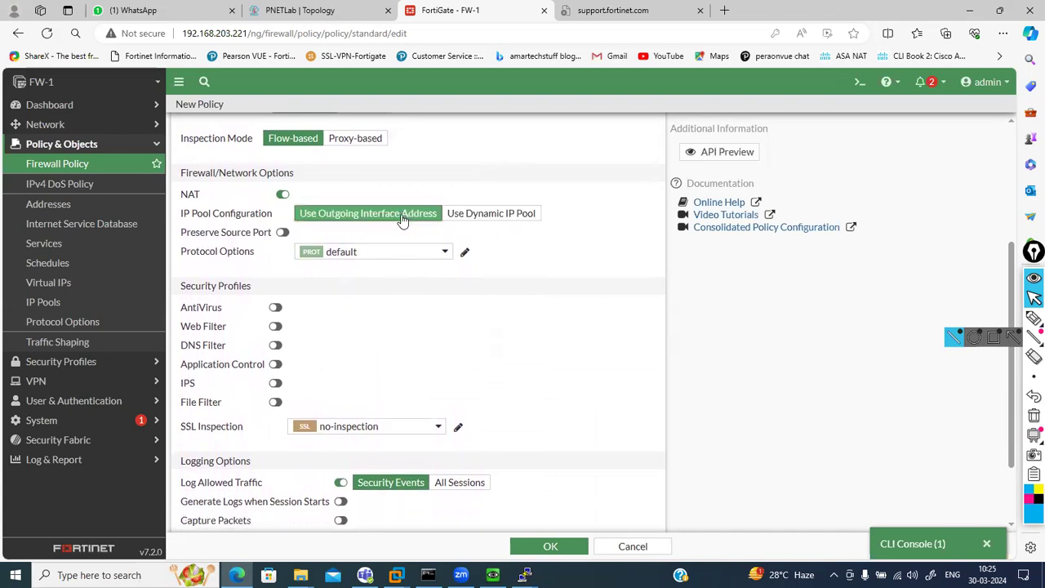
left_click(283, 237)
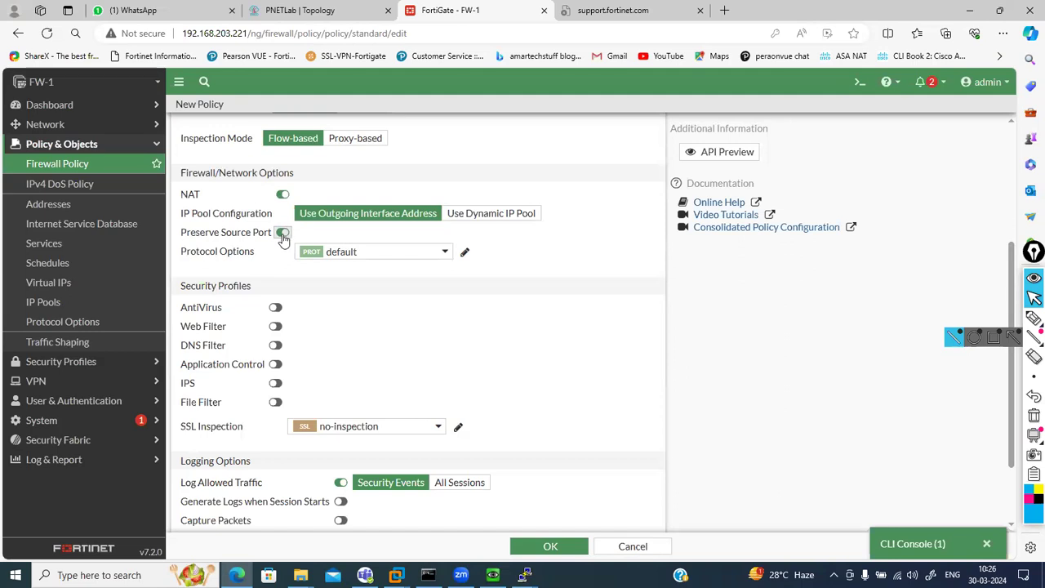
left_click(283, 235)
scroll(400, 355, "down", 1)
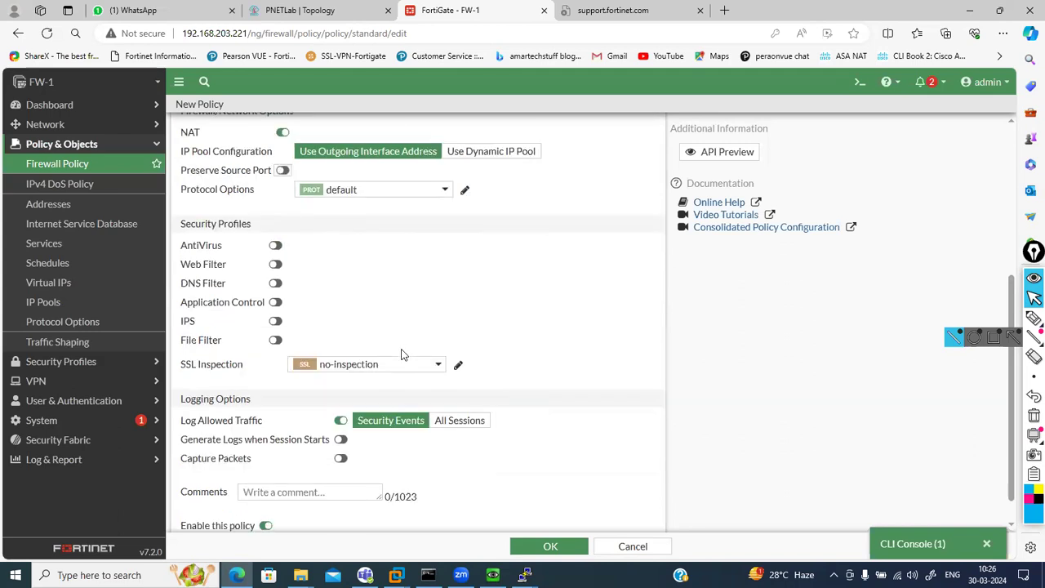
scroll(400, 355, "down", 1)
left_click(472, 391)
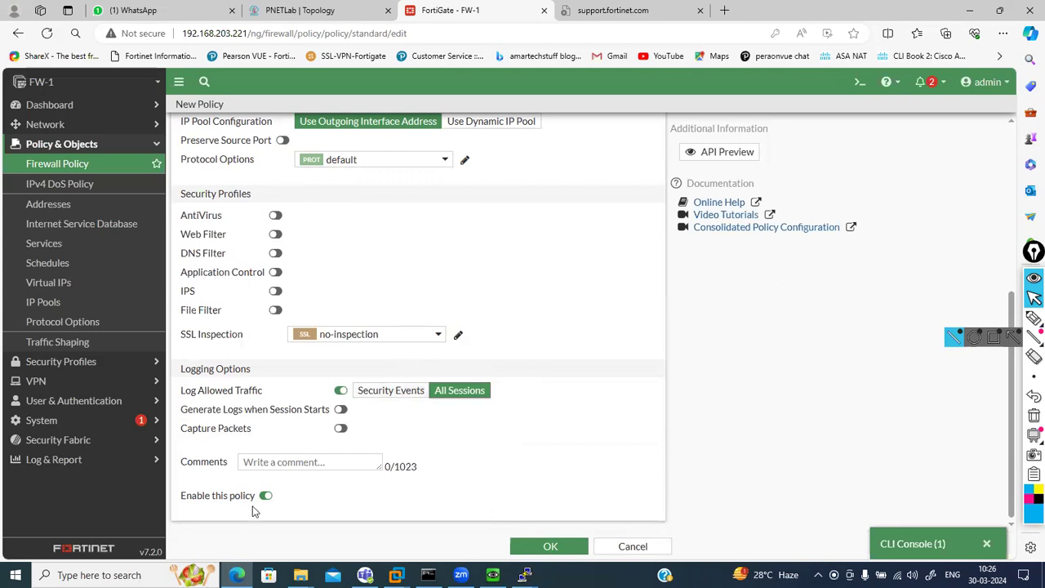
Save the 'internet' policy and begin a new route under Network > Static Routes
left_click(543, 540)
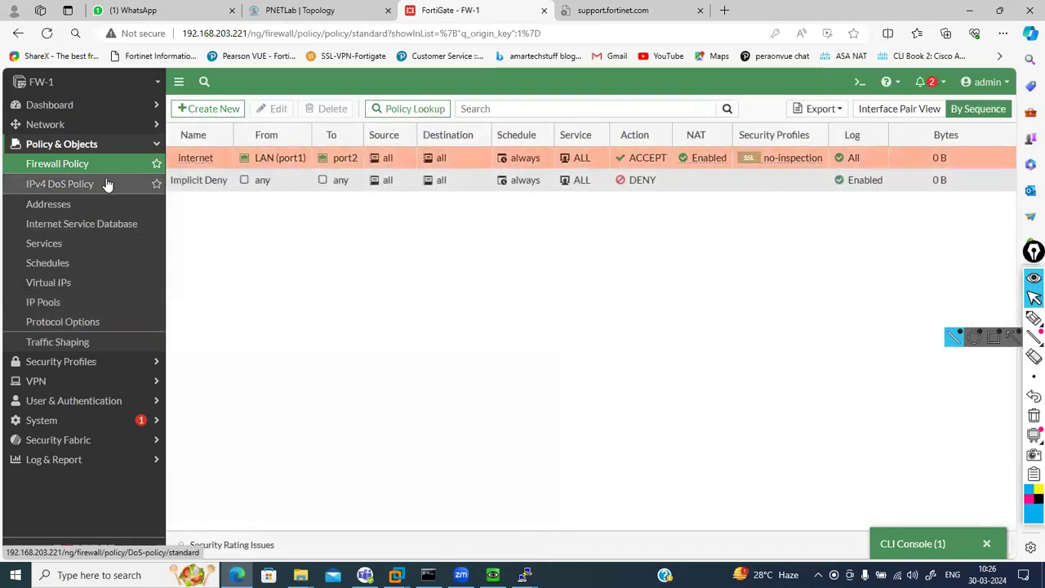
left_click(136, 125)
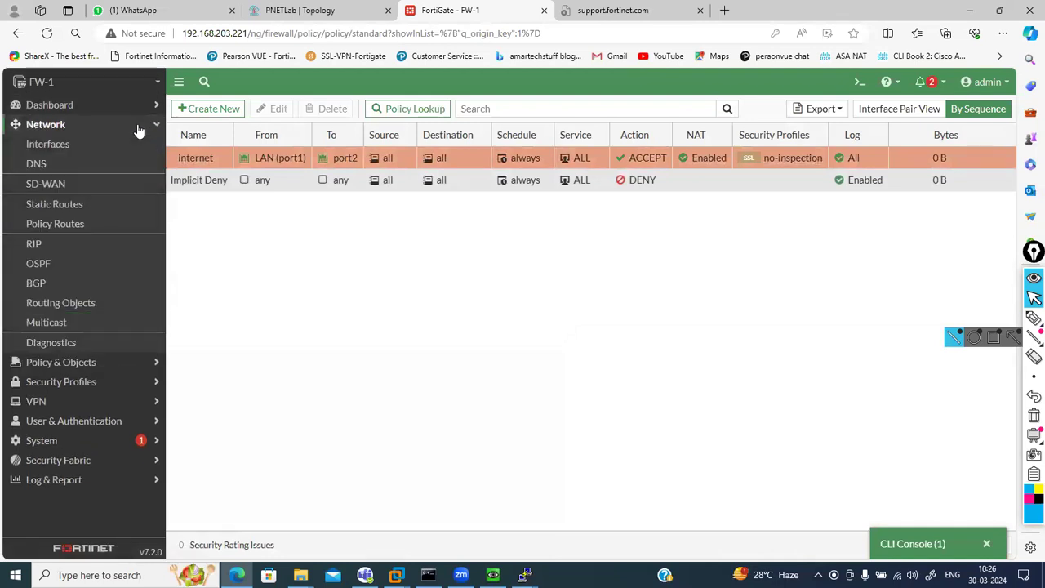
left_click(71, 210)
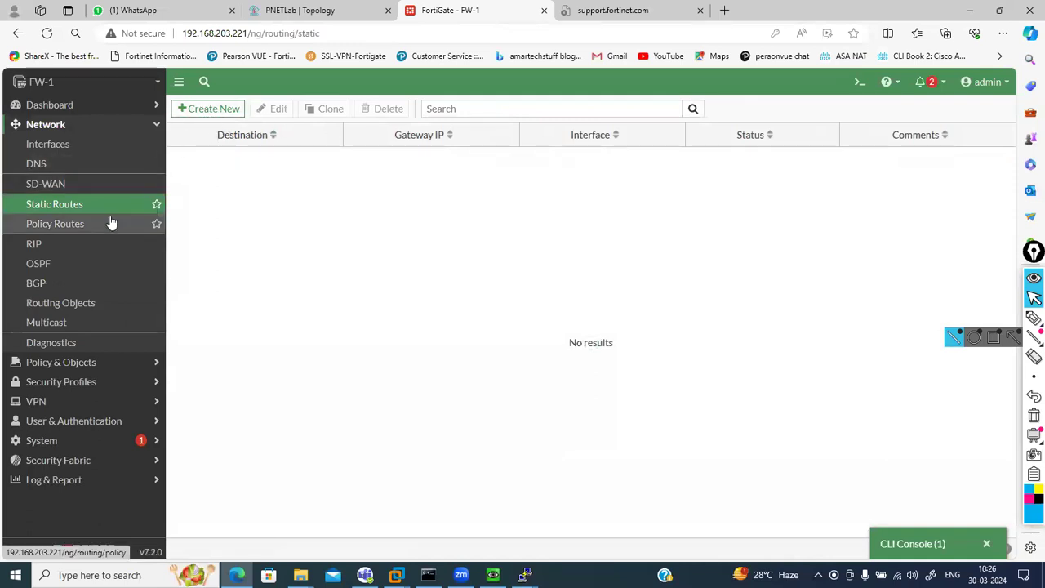
left_click(214, 109)
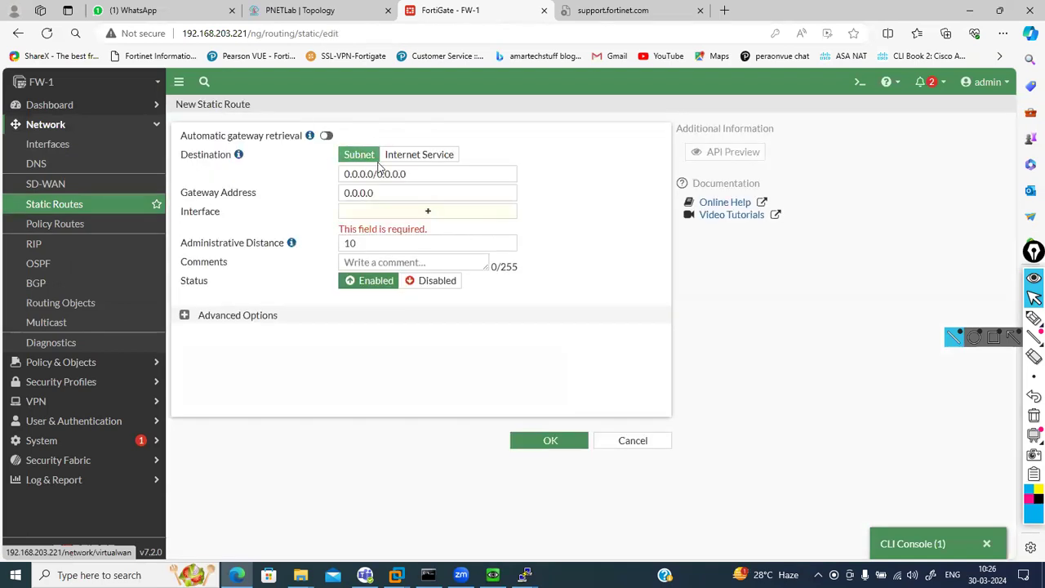
Replace the gateway address field with 192.168 while checking the lab topology
left_click(414, 171)
left_click_drag(414, 172, 338, 175)
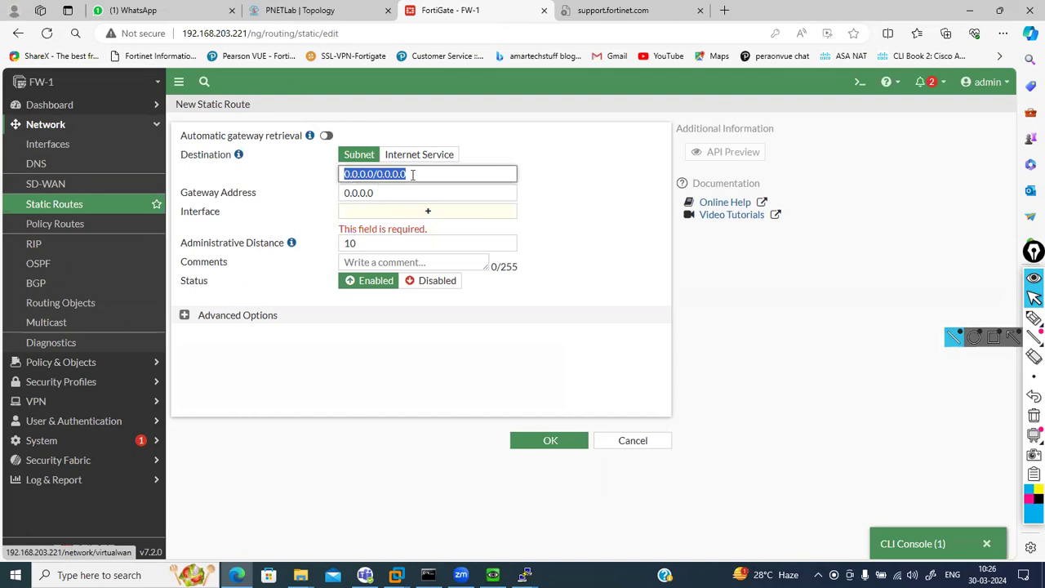
left_click_drag(376, 192, 324, 196)
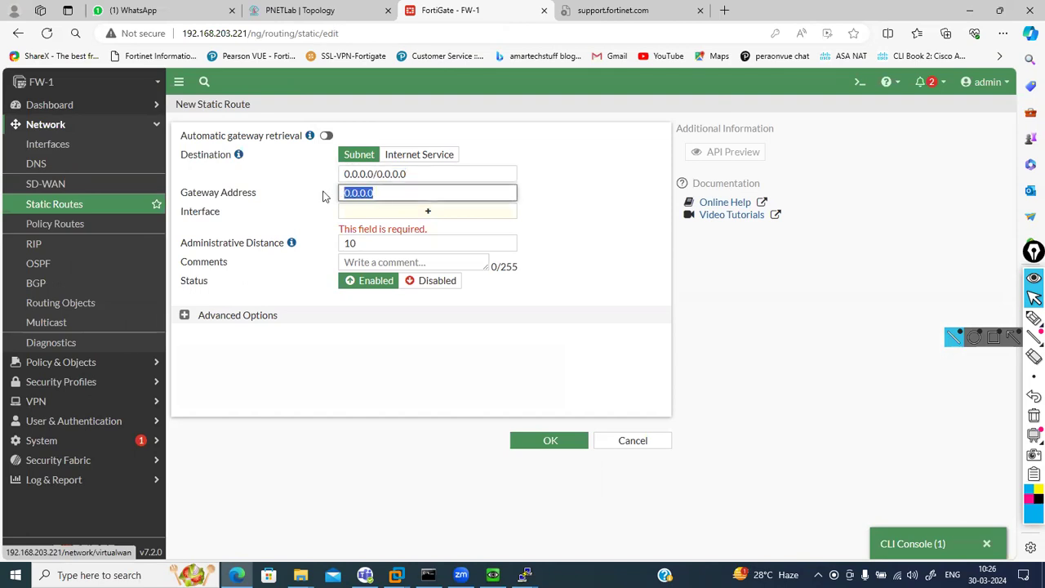
type("192.168.")
left_click(361, 10)
mouse_move(149, 166)
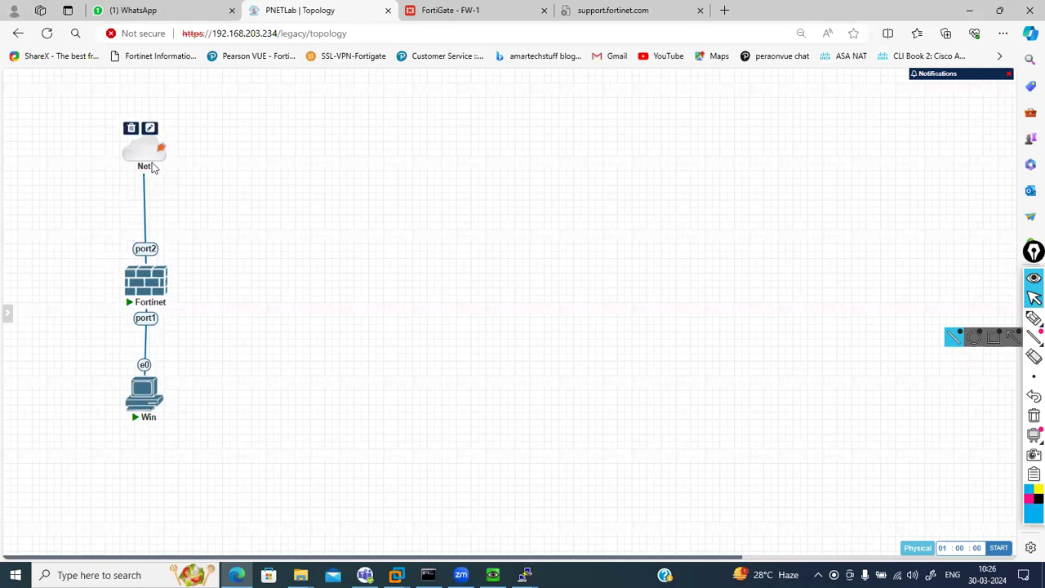
left_click(418, 9)
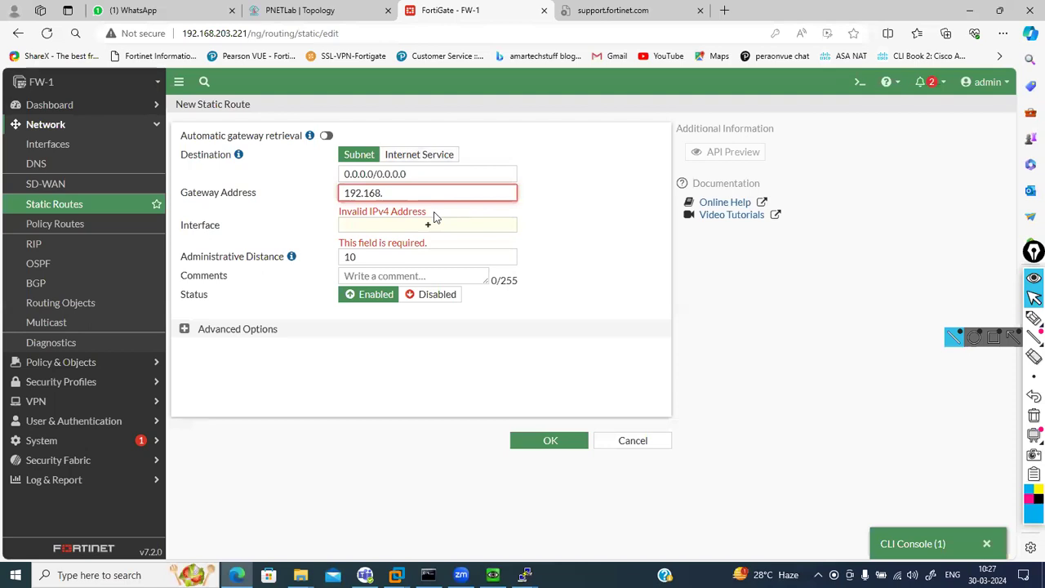
Complete the gateway as 192.168.203.234, rechecking the PNETLab topology for the upstream address
type("203.2")
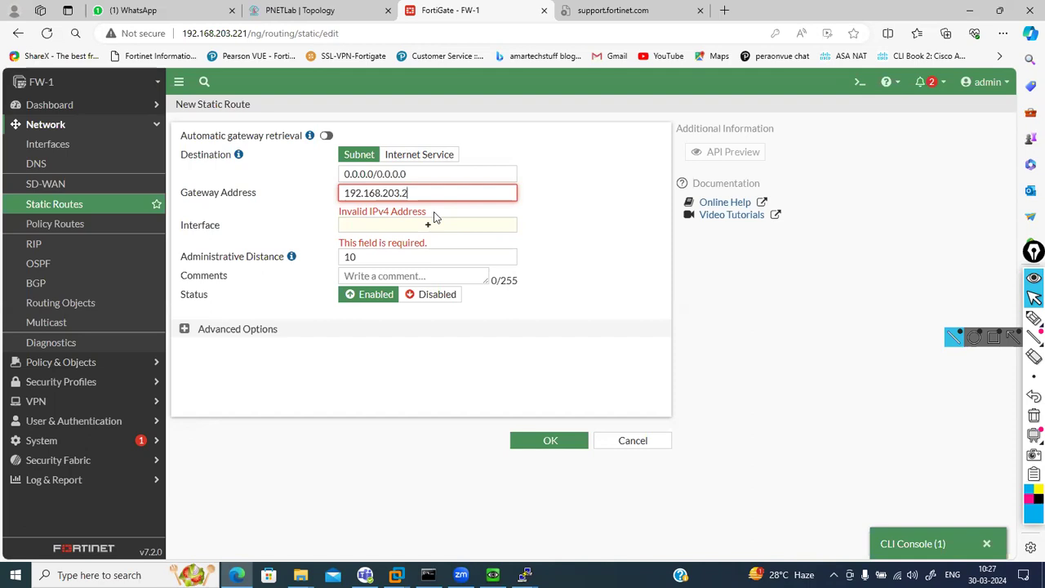
key("BackSpace")
key("BackSpace")
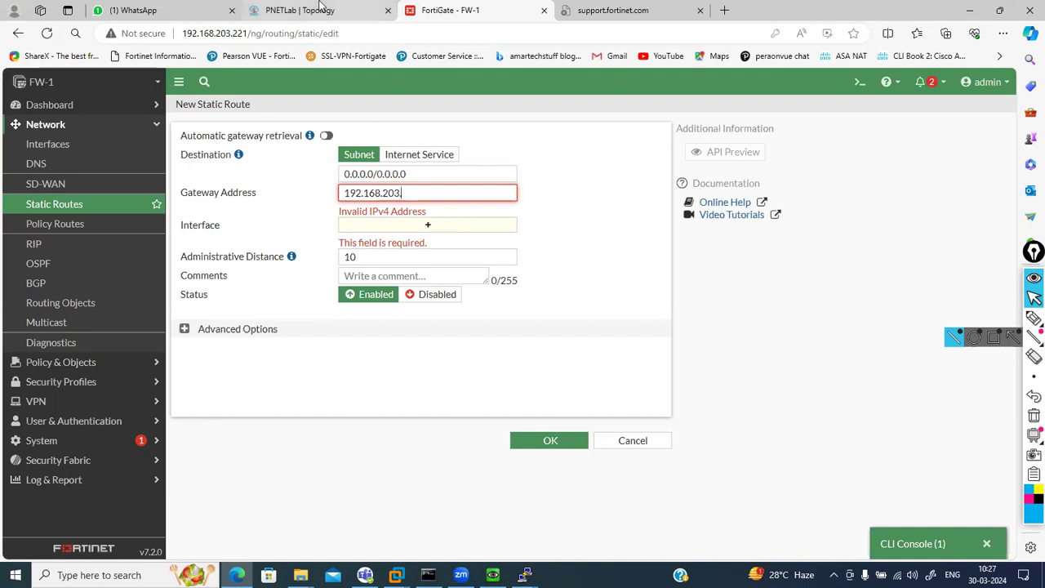
left_click(320, 7)
left_click(501, 7)
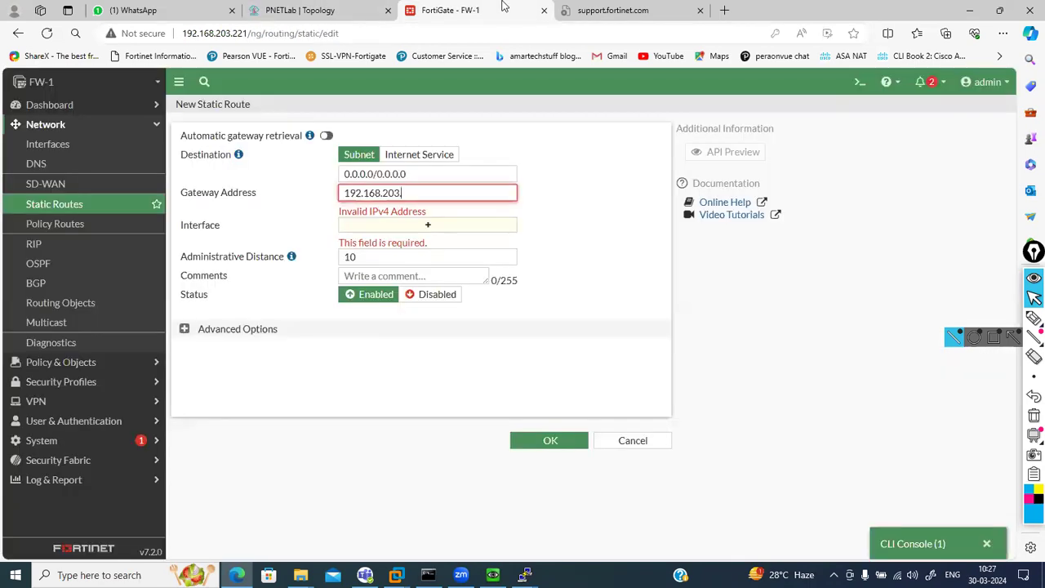
type(".234")
left_click(331, 8)
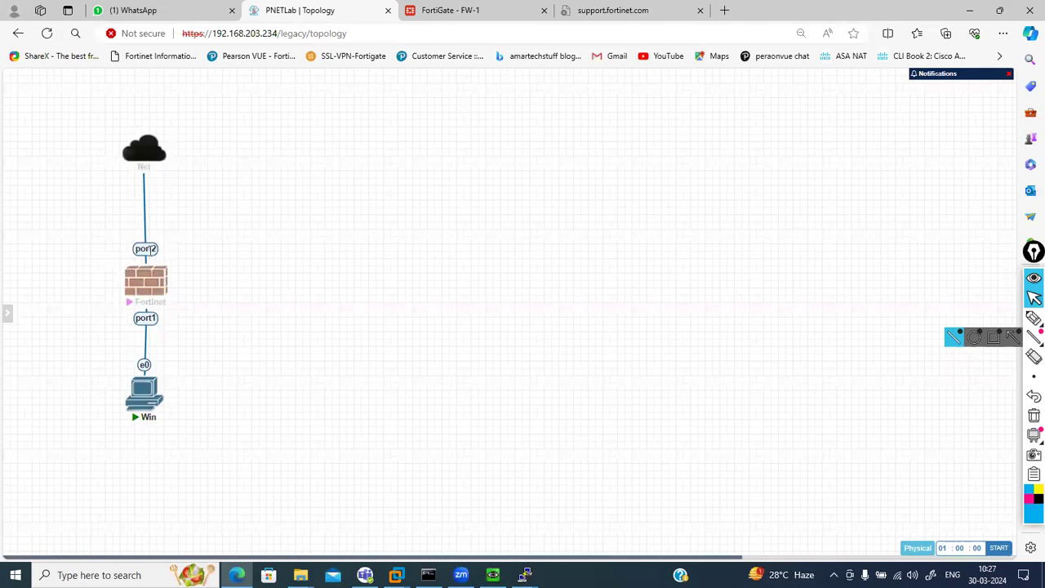
mouse_move(144, 165)
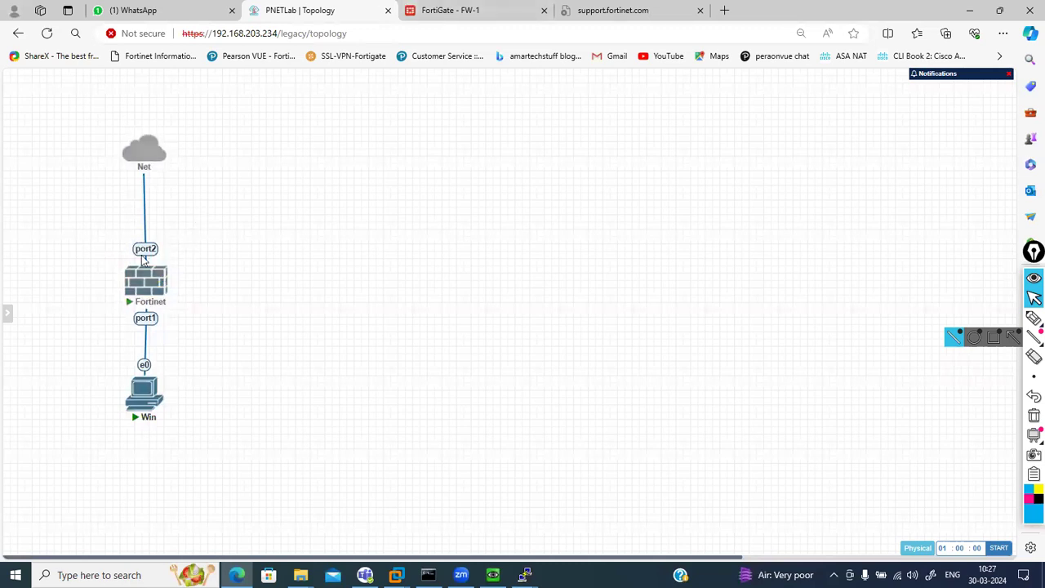
Switch Gateway to Dynamic and back to Specify, fix the IP to 192.168.203.234, and save
left_click(441, 10)
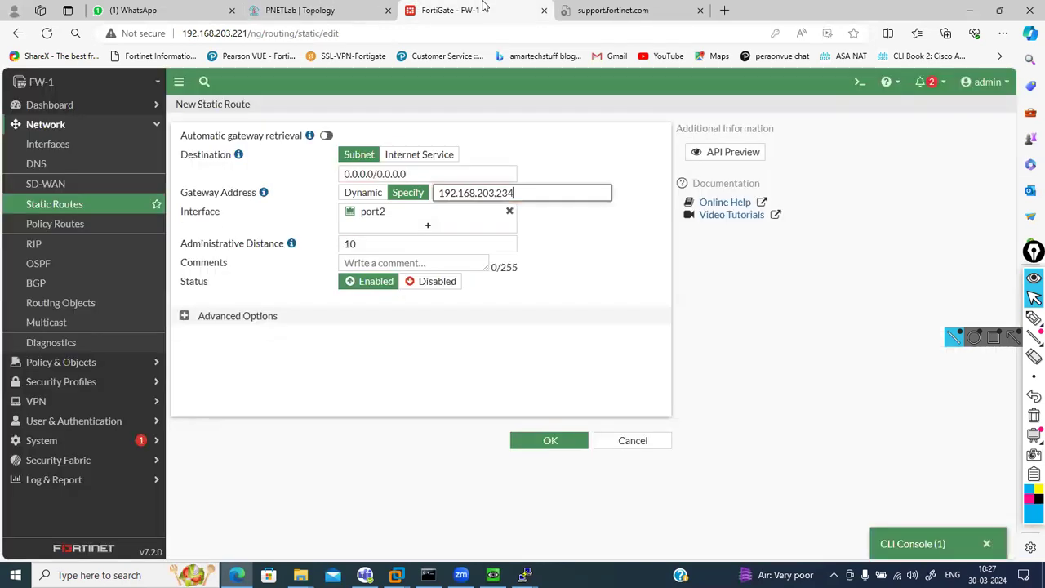
left_click(563, 246)
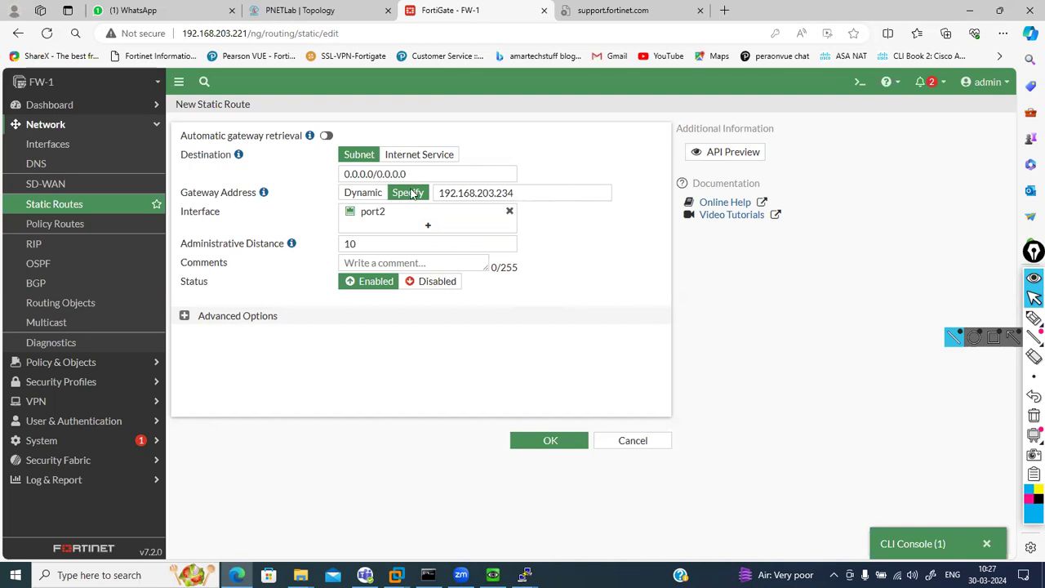
left_click(365, 193)
left_click(404, 196)
left_click(539, 192)
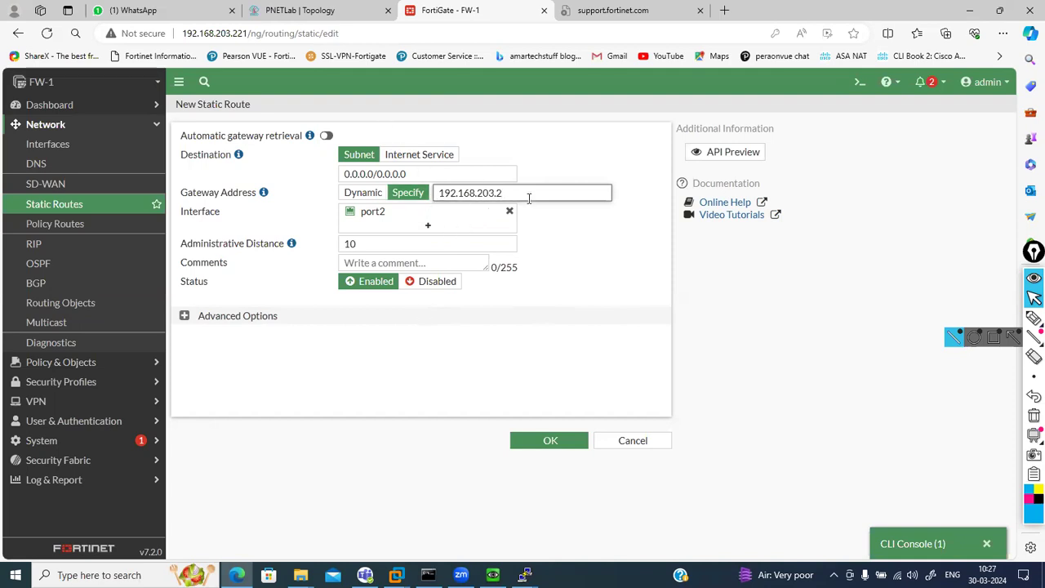
type("34")
left_click(593, 219)
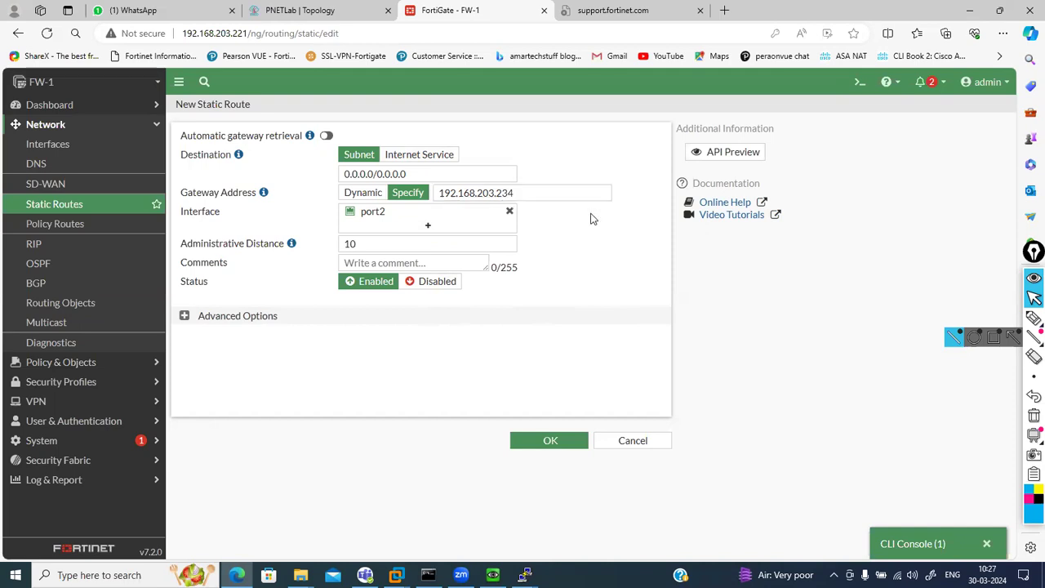
left_click(549, 440)
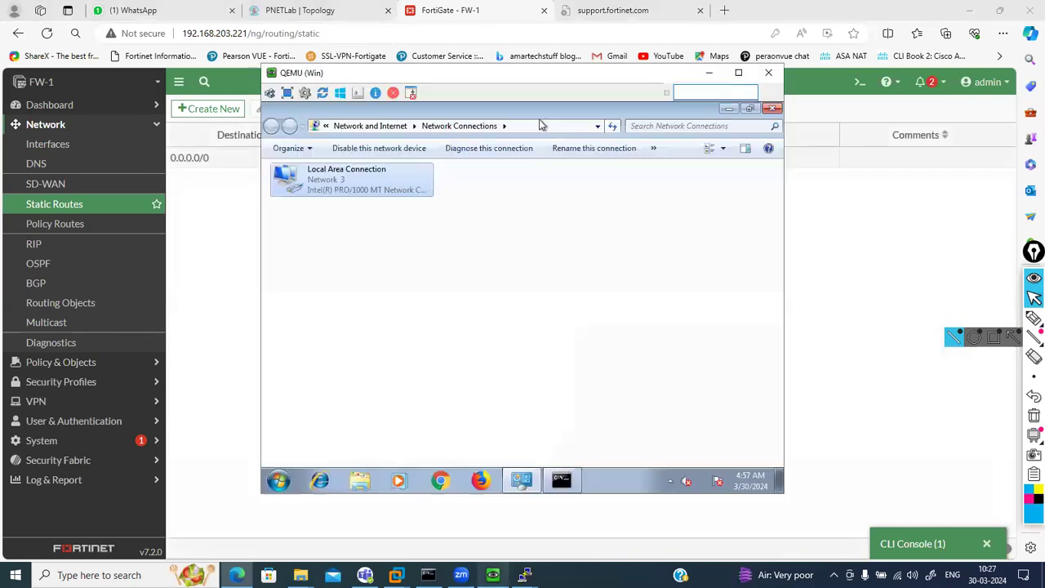
left_click(561, 481)
type("ping www")
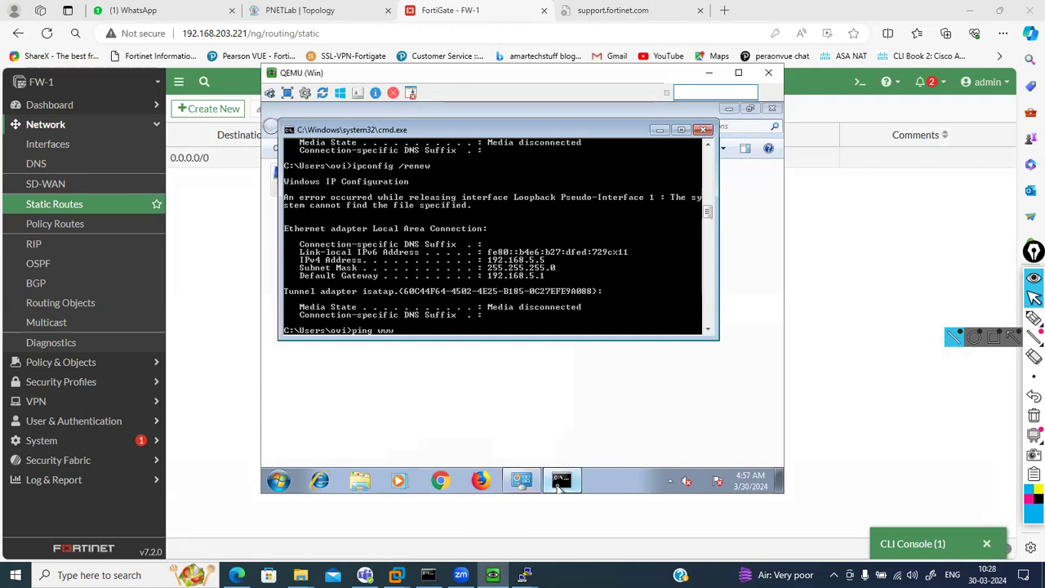
type(".google.com")
key("Return")
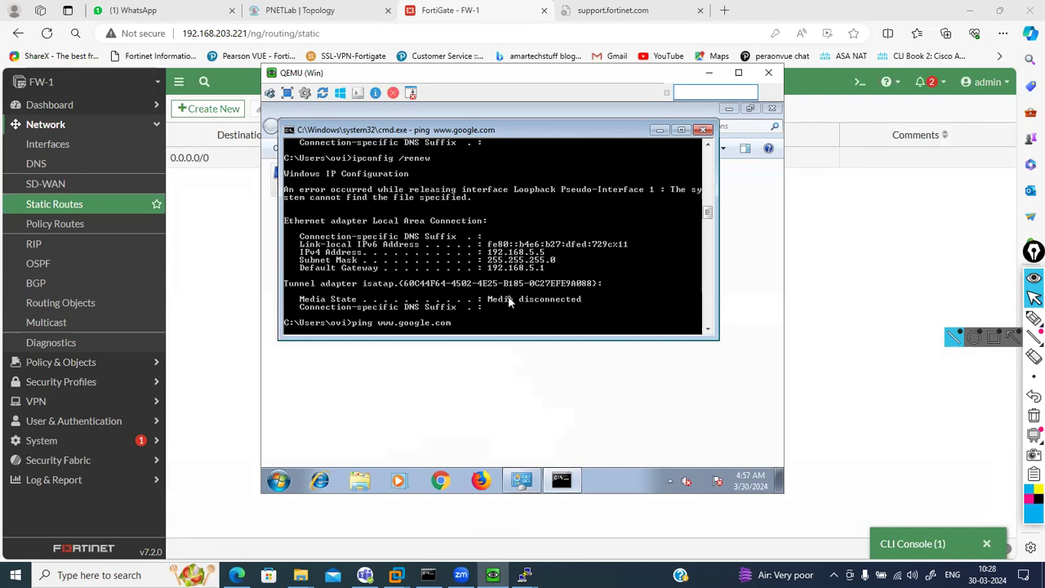
key("ctrl+c")
key("Return")
key("Return")
key("Return")
key("Return")
key("Return")
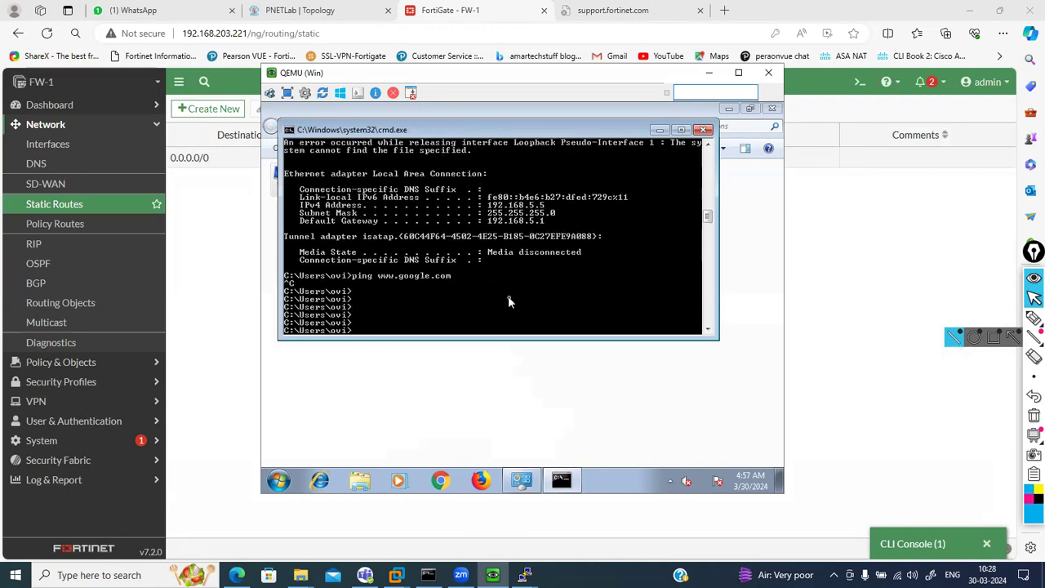
Release and renew the client's IP lease with ipconfig /release and ipconfig /renew
type("ipconfig /renw")
key("Return")
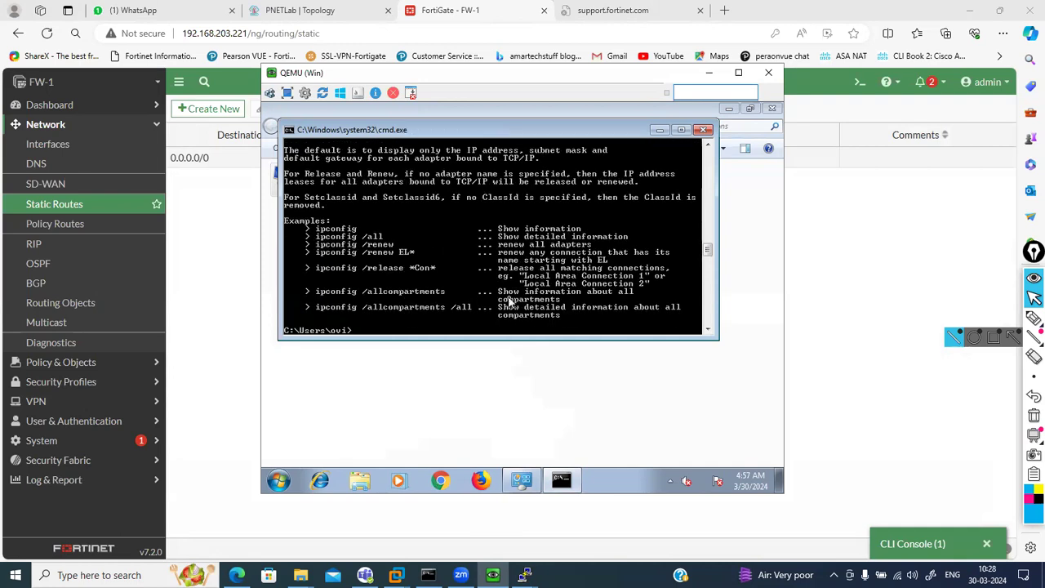
type("ipconfig /release")
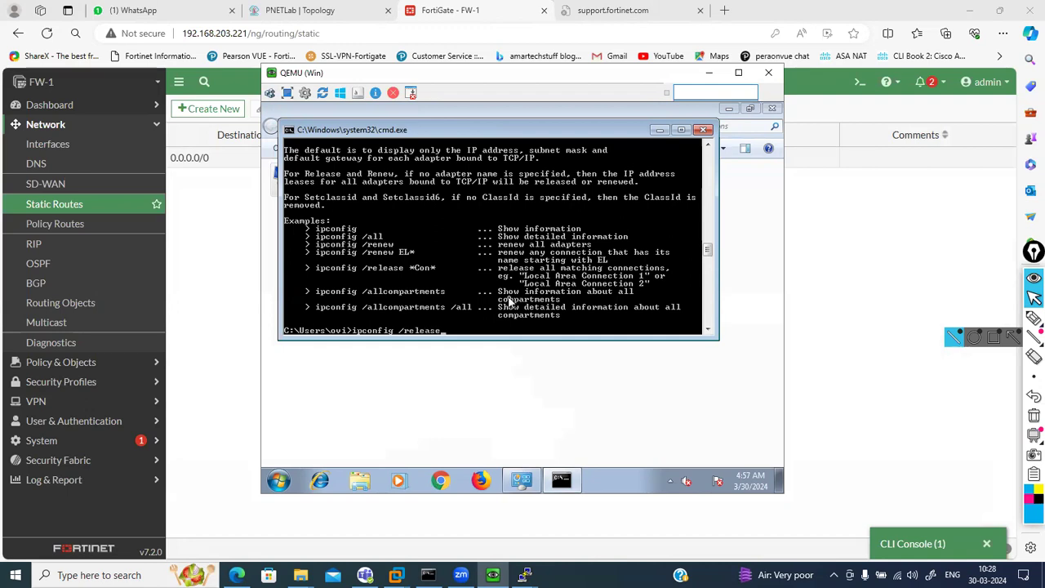
key("Return")
key("Up")
key("BackSpace")
key("BackSpace")
type("new")
key("Return")
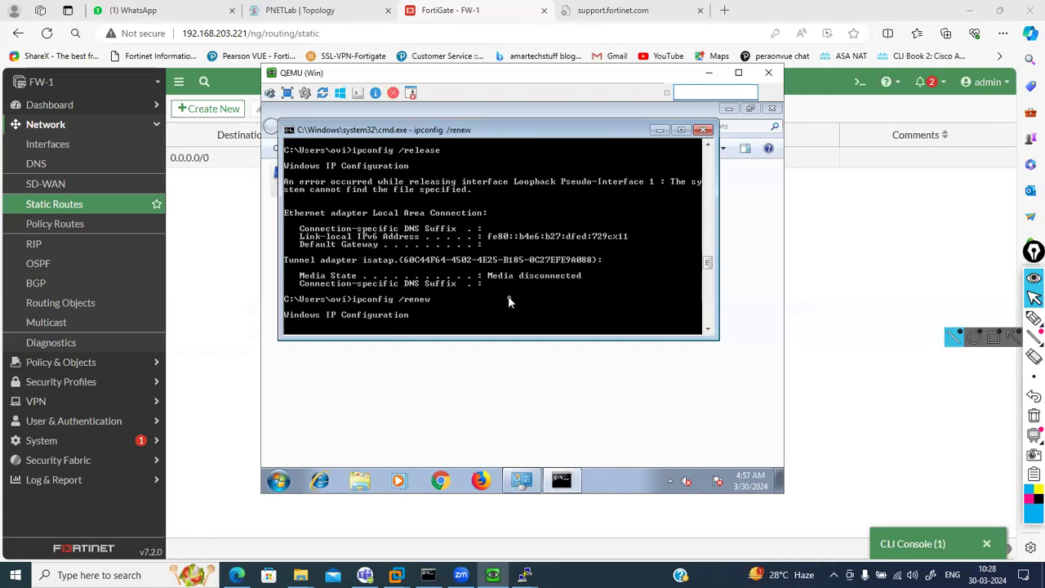
key("Up")
key("Up")
key("Down")
key("Up")
key("Return")
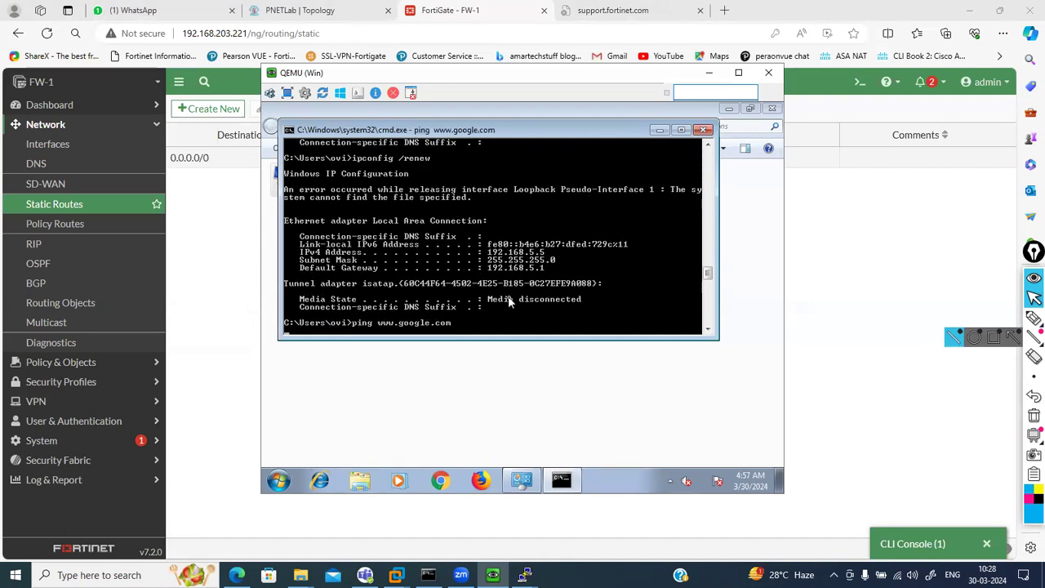